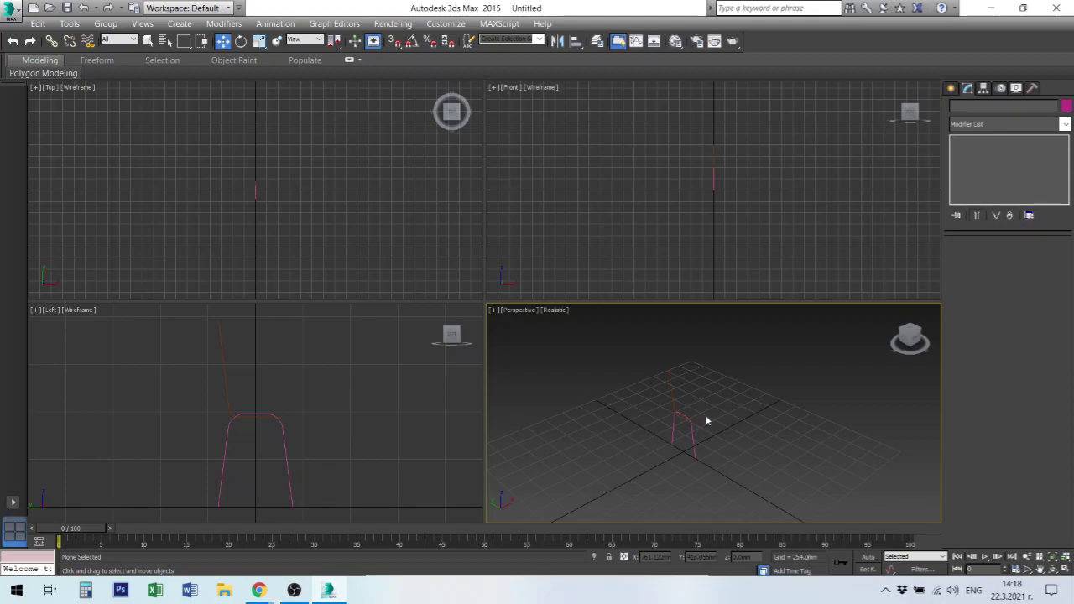
- Inspect the chair lines Line001 and Line002, deselect them, and switch to creating shapes
left_click(287, 474)
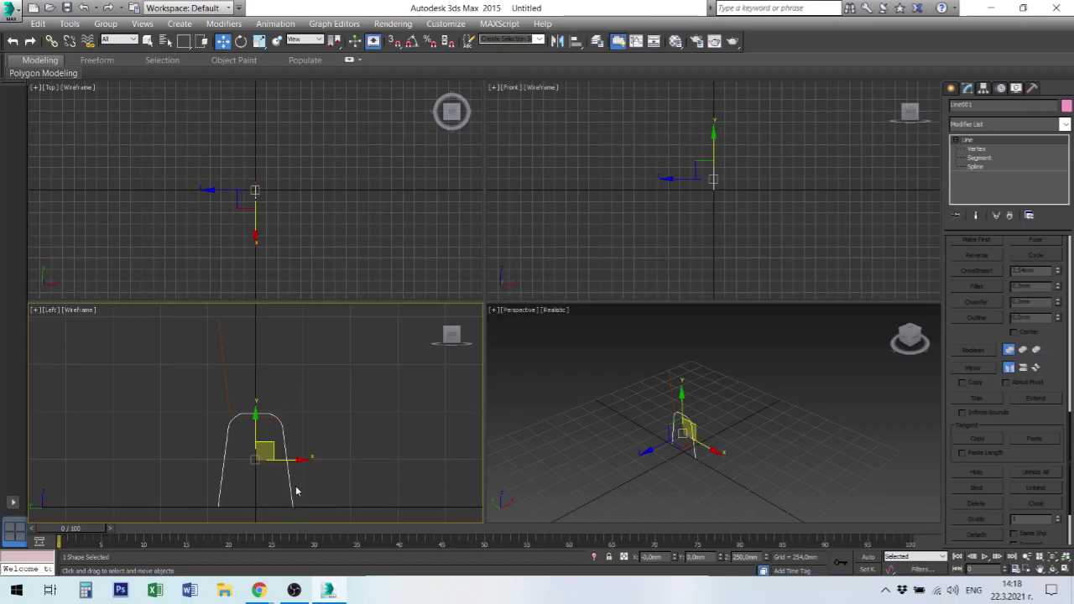
left_click(225, 386)
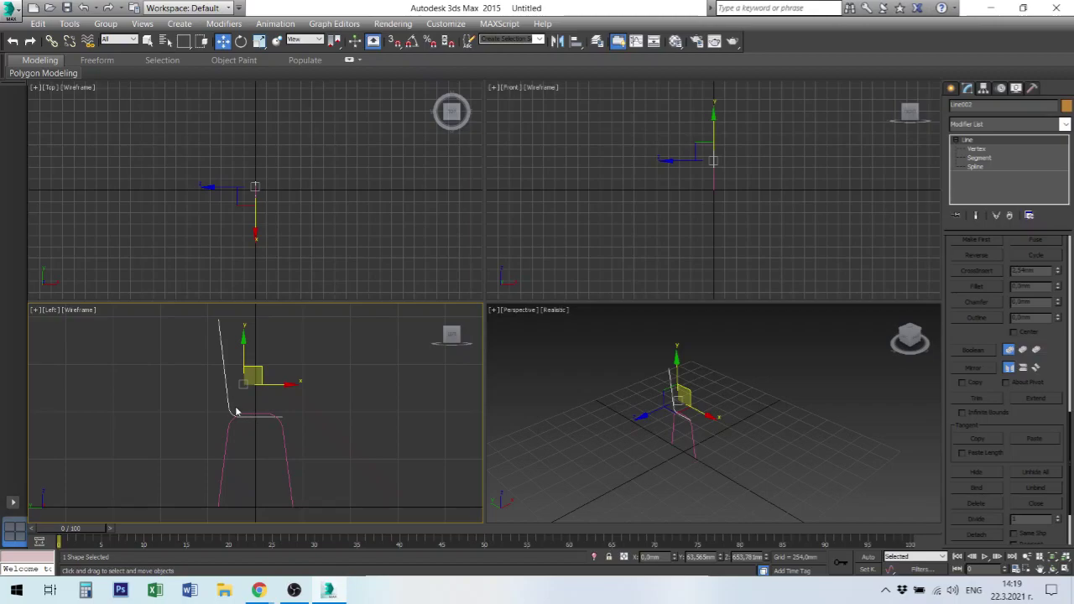
left_click(610, 456)
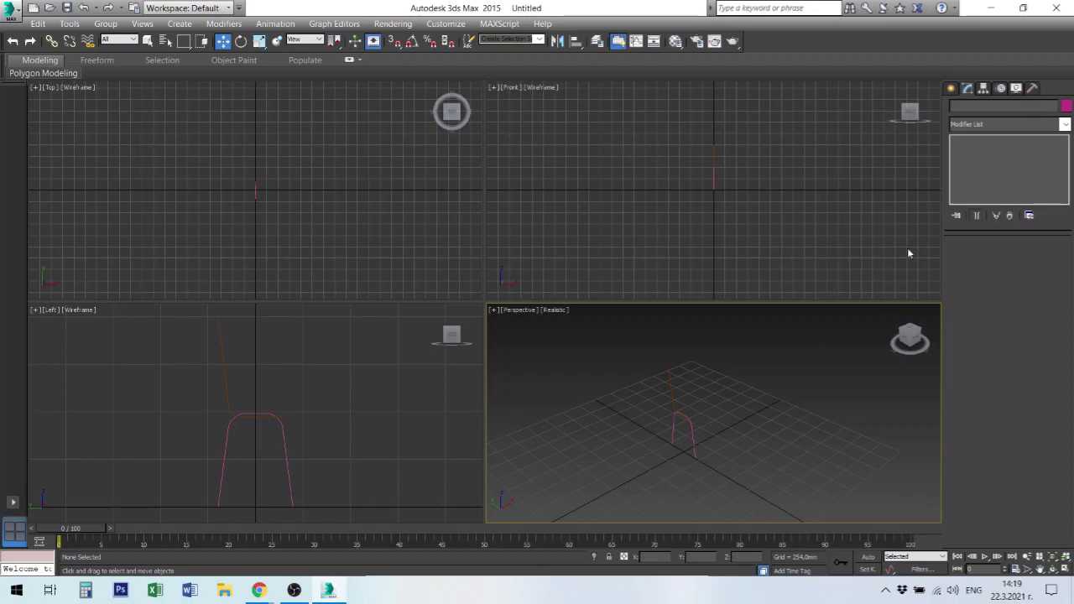
left_click(951, 89)
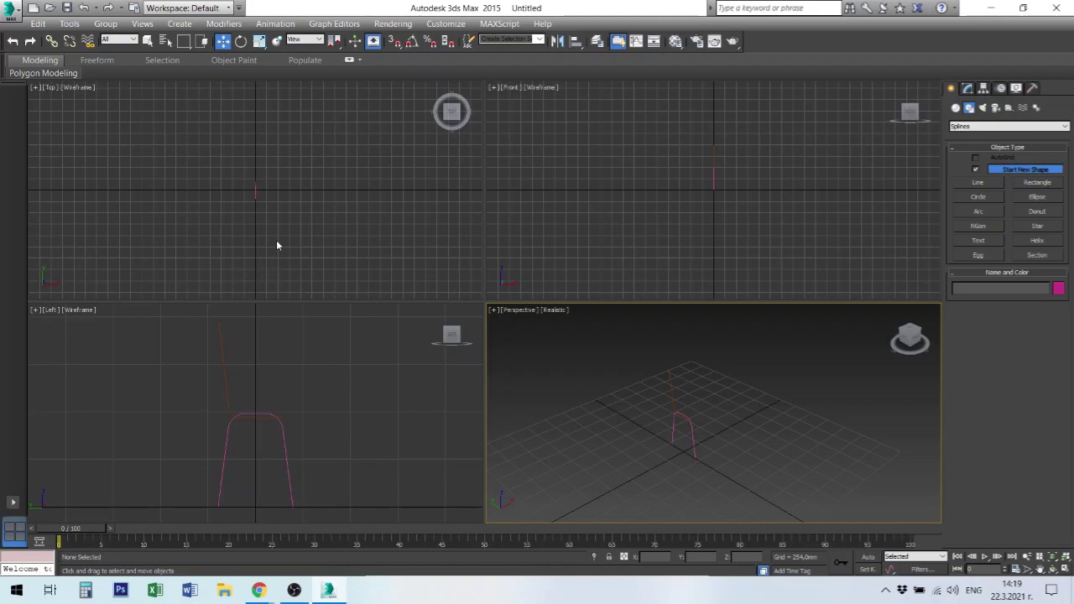
- Maximize the Top viewport and recentre it on the chair frame
scroll(276, 240, "up", 2)
scroll(276, 208, "up", 4)
scroll(273, 201, "up", 3)
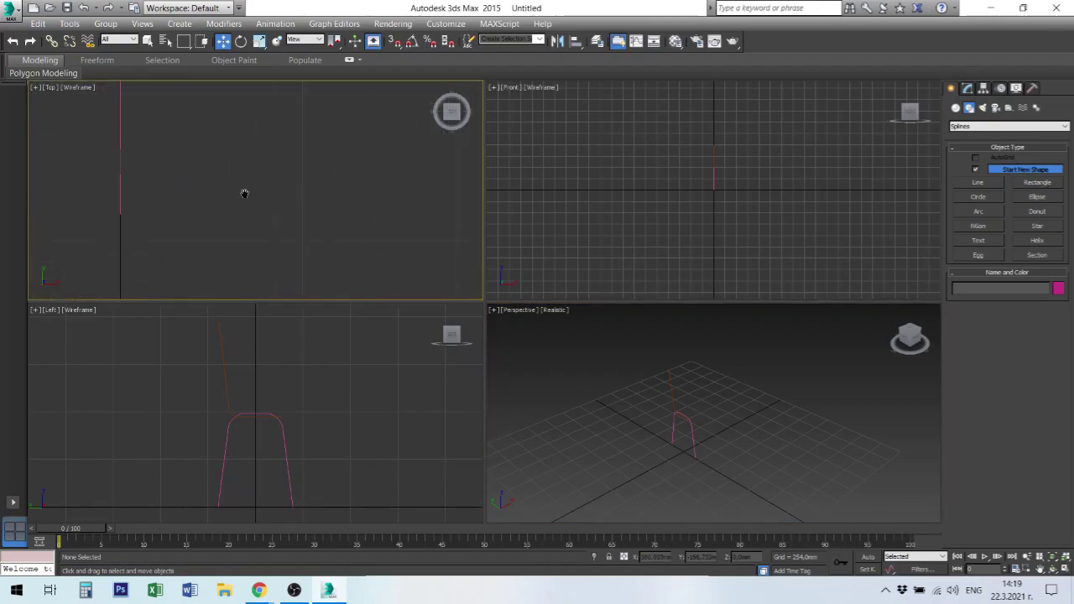
middle_click_drag(244, 194, 360, 239)
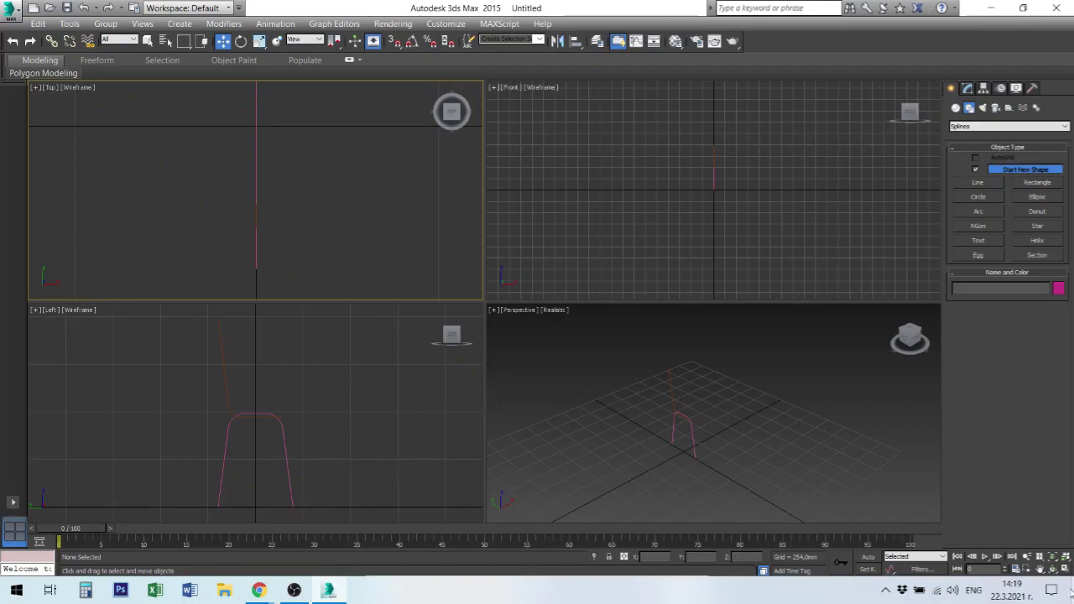
left_click(1065, 569)
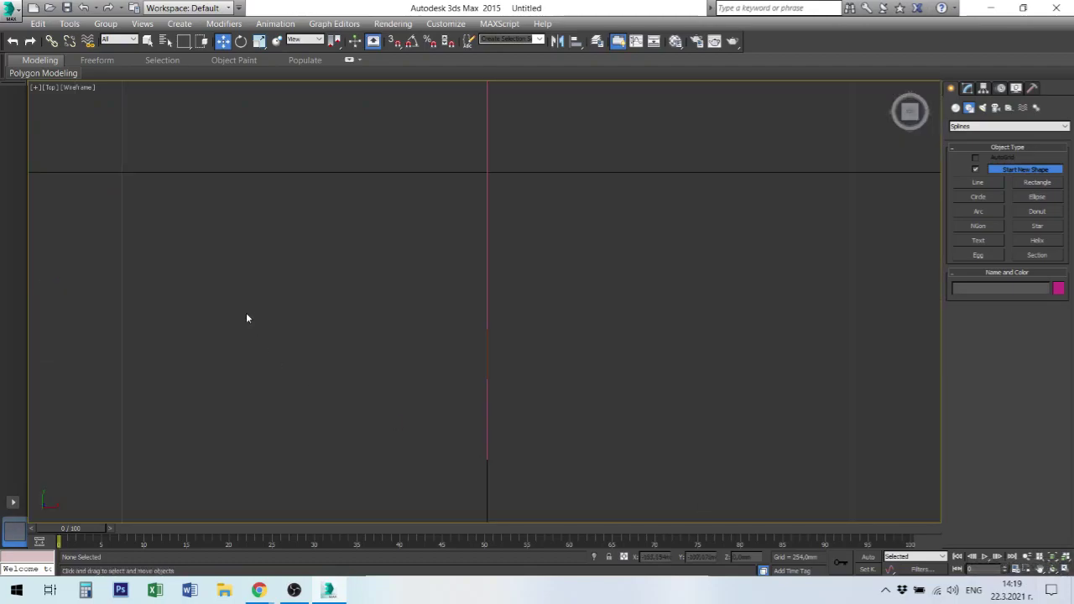
scroll(444, 338, "down", 3)
mouse_move(498, 338)
middle_mouse_down()
mouse_move(470, 412)
mouse_move(476, 404)
middle_mouse_up()
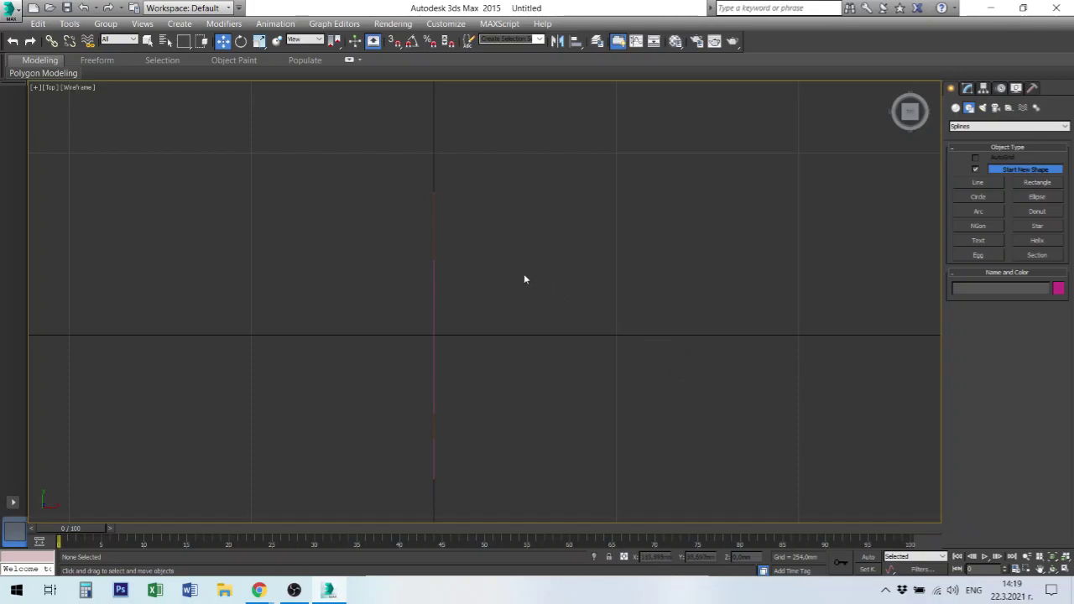
- Draw a rectangle with length 10 mm and width 40 mm, and move it onto the vertical axis
left_click(1035, 184)
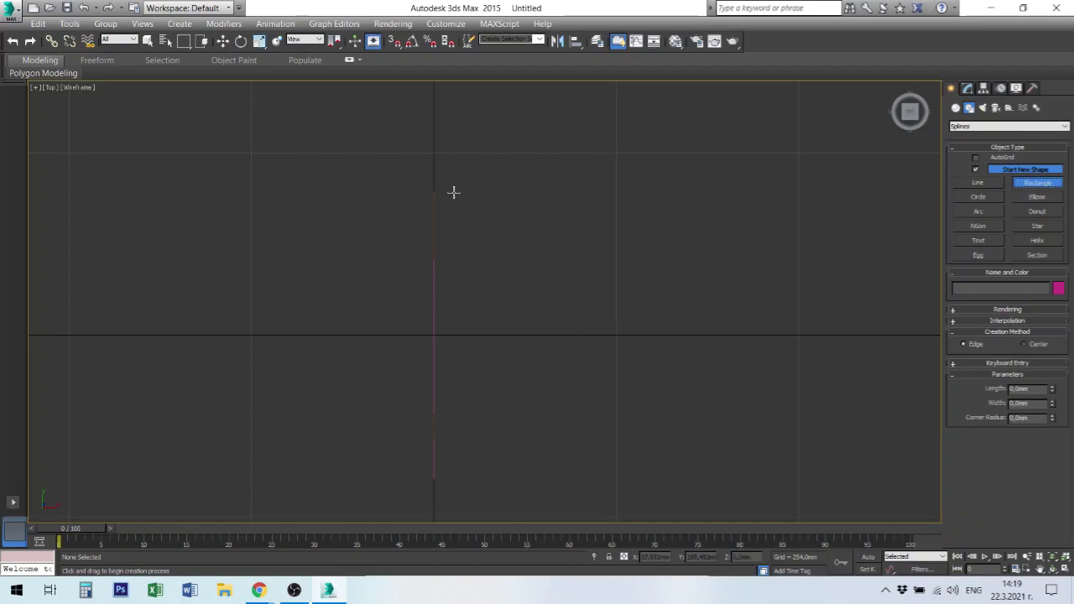
left_click_drag(453, 192, 551, 224)
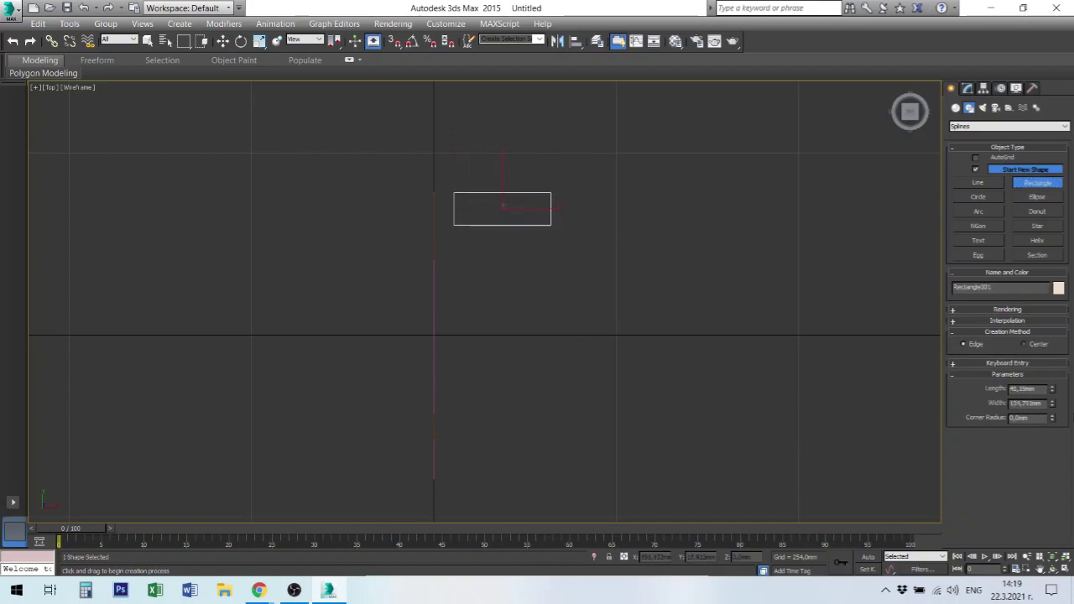
double_click(1019, 389)
type("40")
key("Return")
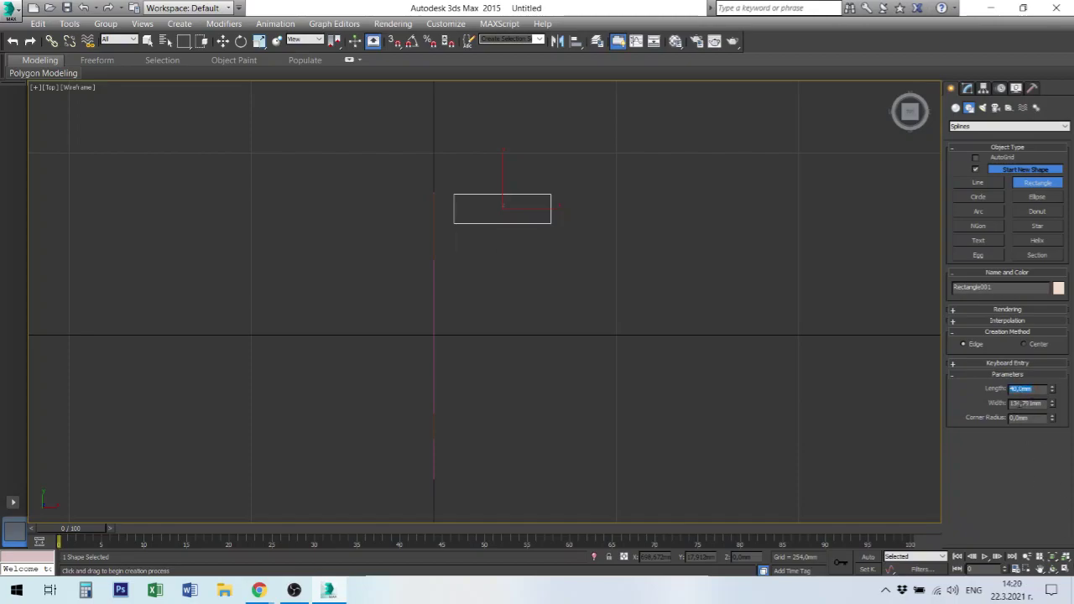
type("10")
key("Return")
key("Tab")
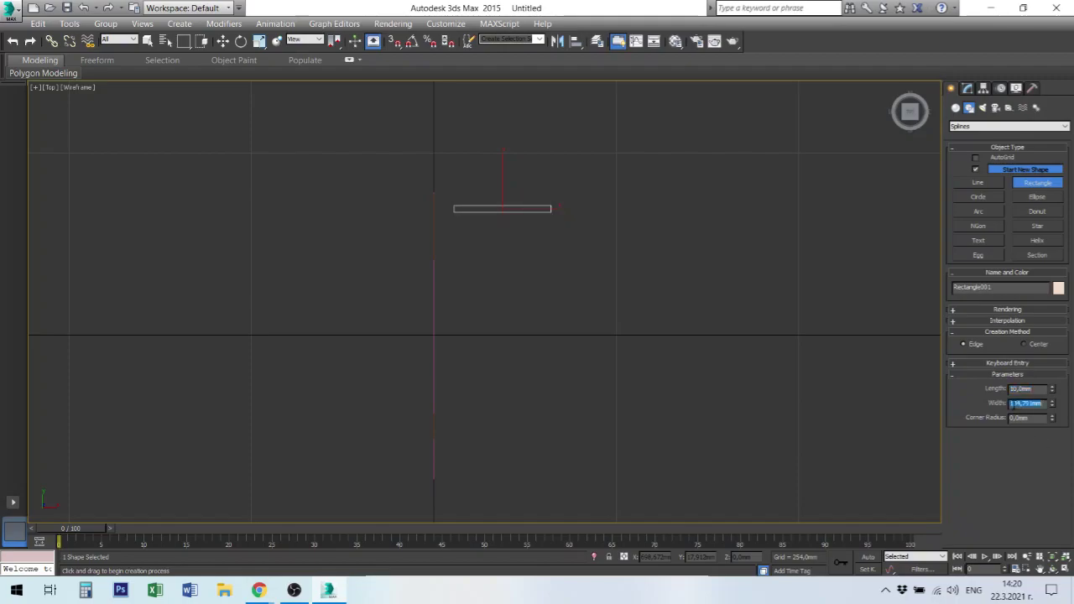
type("140")
key("Return")
type("40")
key("Return")
key("w")
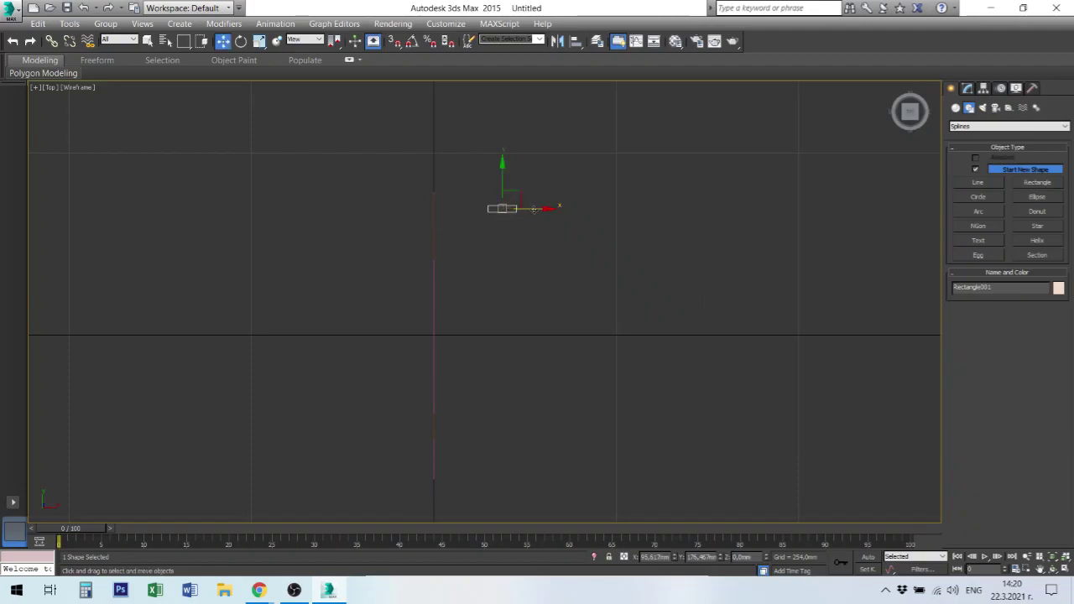
mouse_move(533, 209)
left_mouse_down()
mouse_move(488, 209)
mouse_move(499, 259)
mouse_move(467, 257)
left_mouse_up()
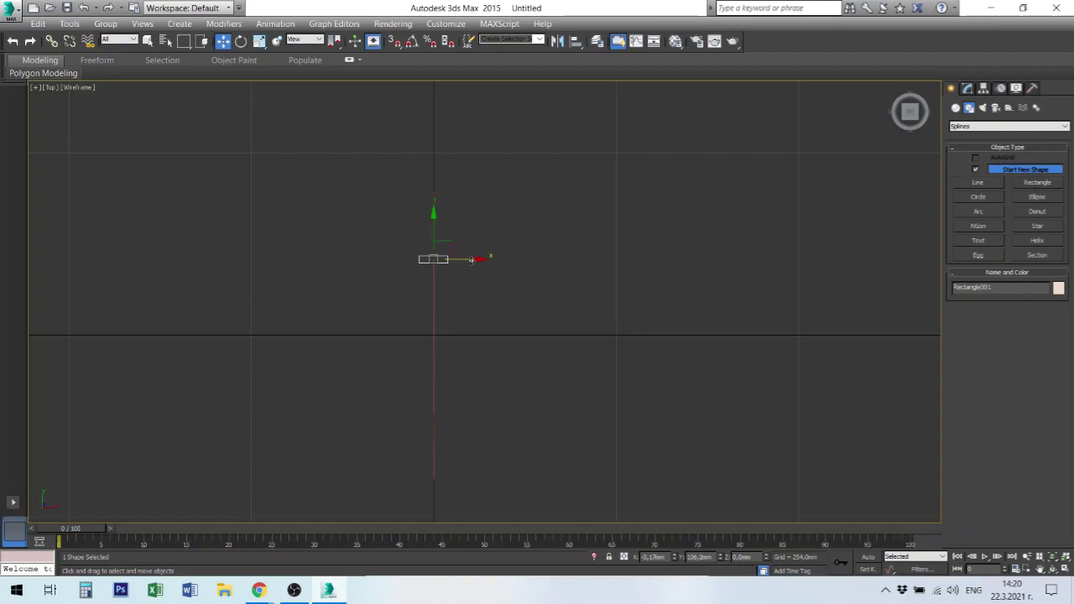
- Convert the rectangle to an editable spline
scroll(449, 247, "up", 5)
scroll(352, 286, "up", 3)
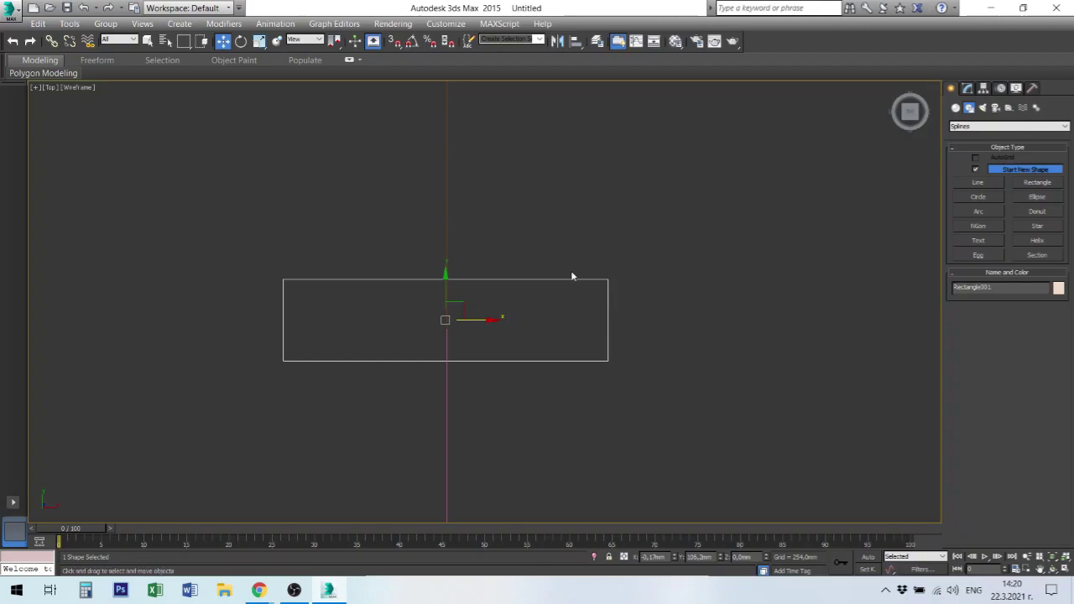
right_click(608, 316)
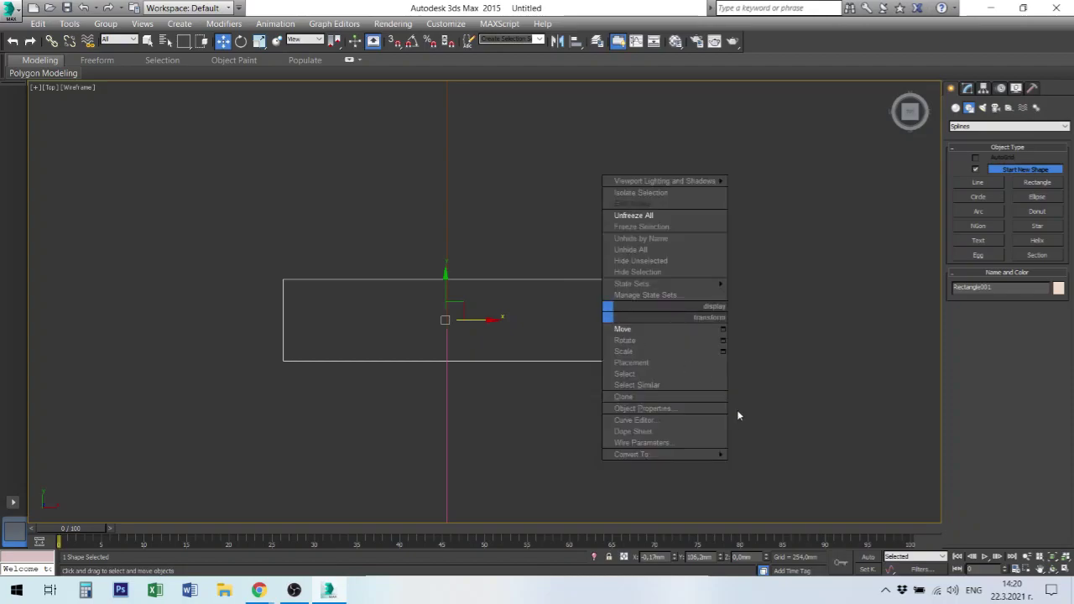
mouse_move(663, 454)
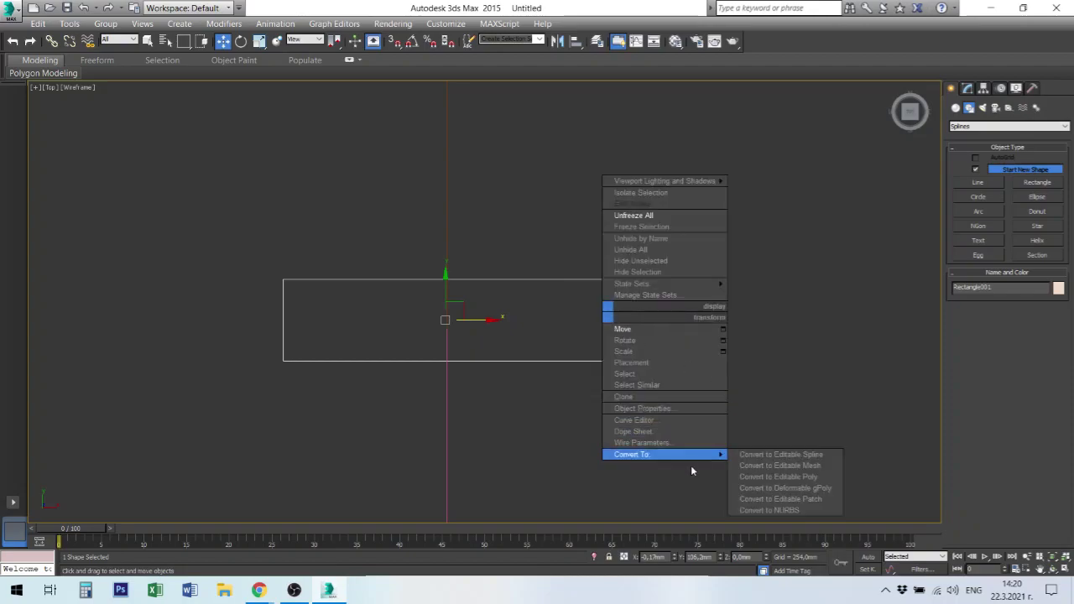
left_click(788, 460)
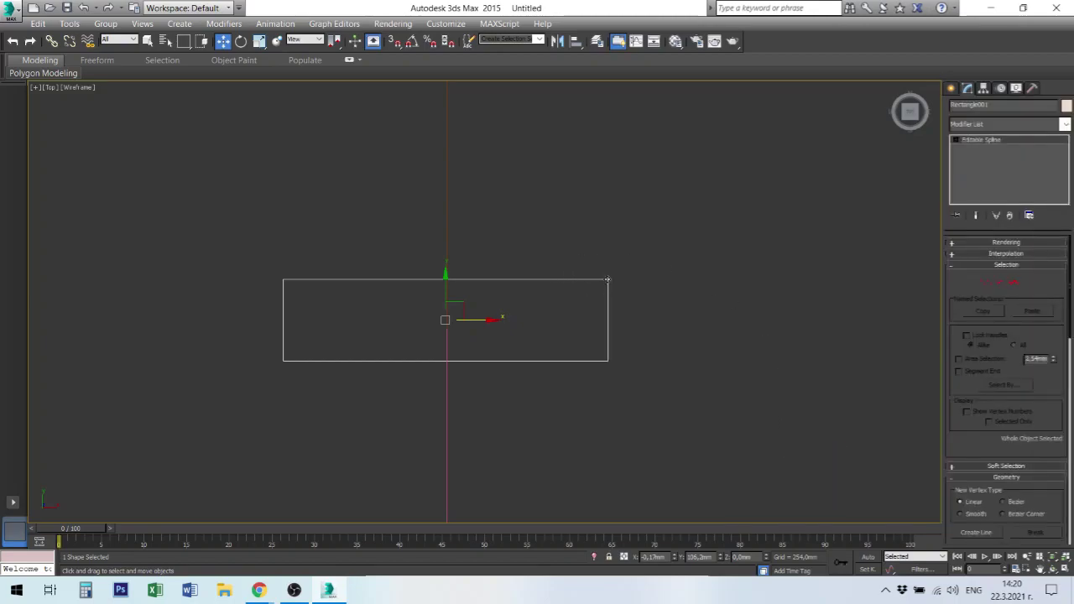
- Fillet all four corner vertices by 3 mm, then leave Vertex level
left_click(955, 141)
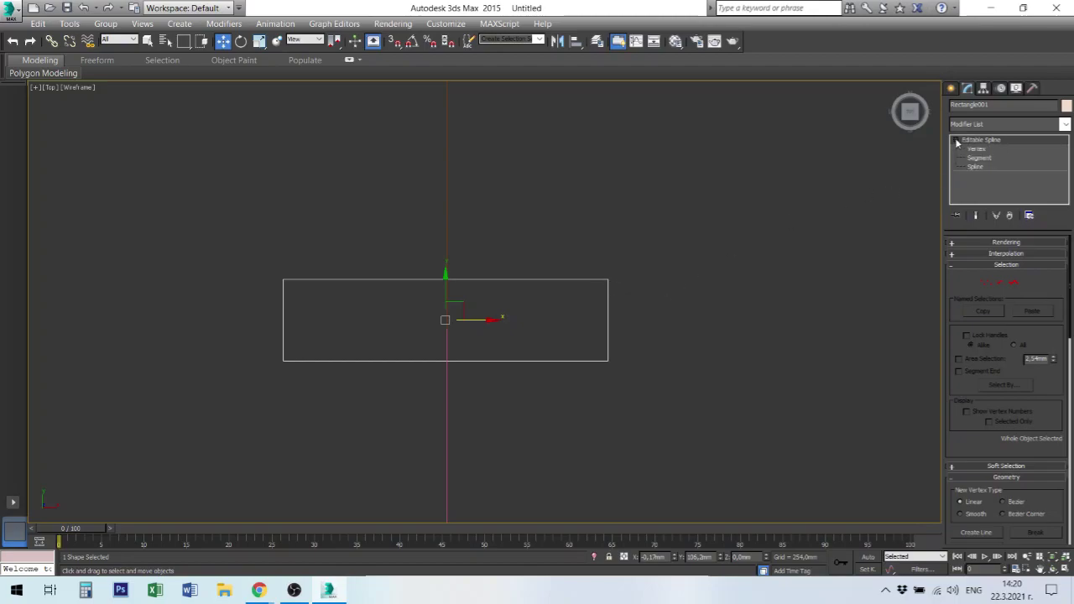
left_click(977, 149)
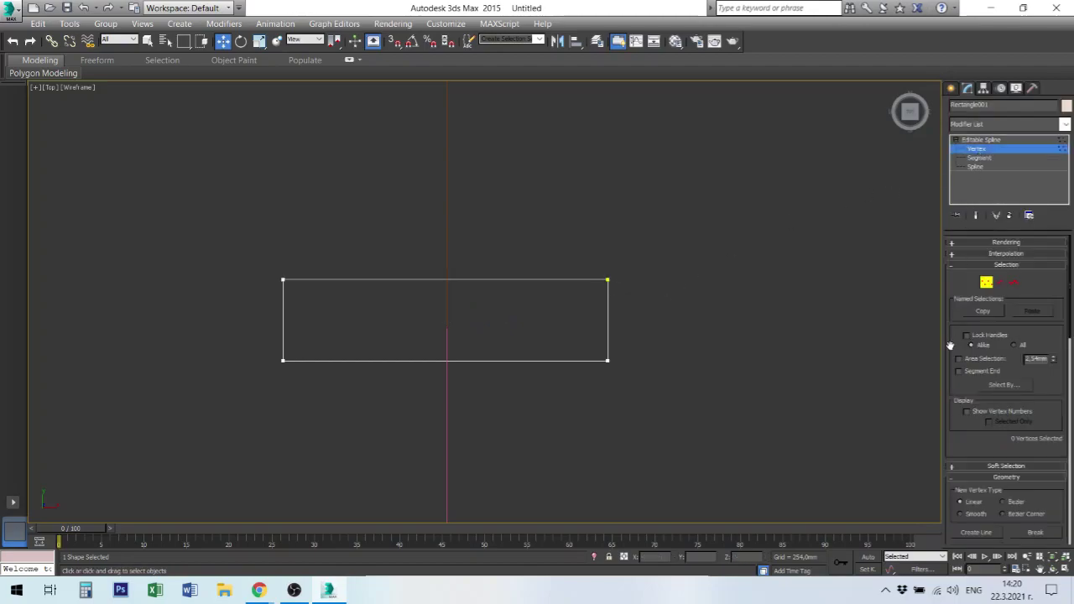
left_click_drag(201, 233, 740, 414)
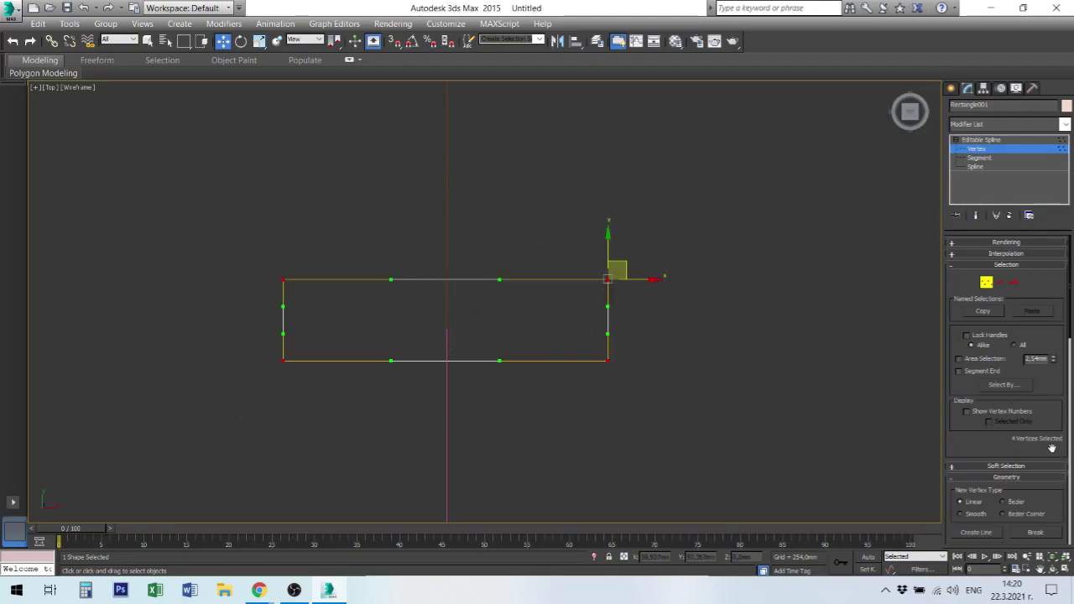
left_click_drag(1052, 449, 1032, 288)
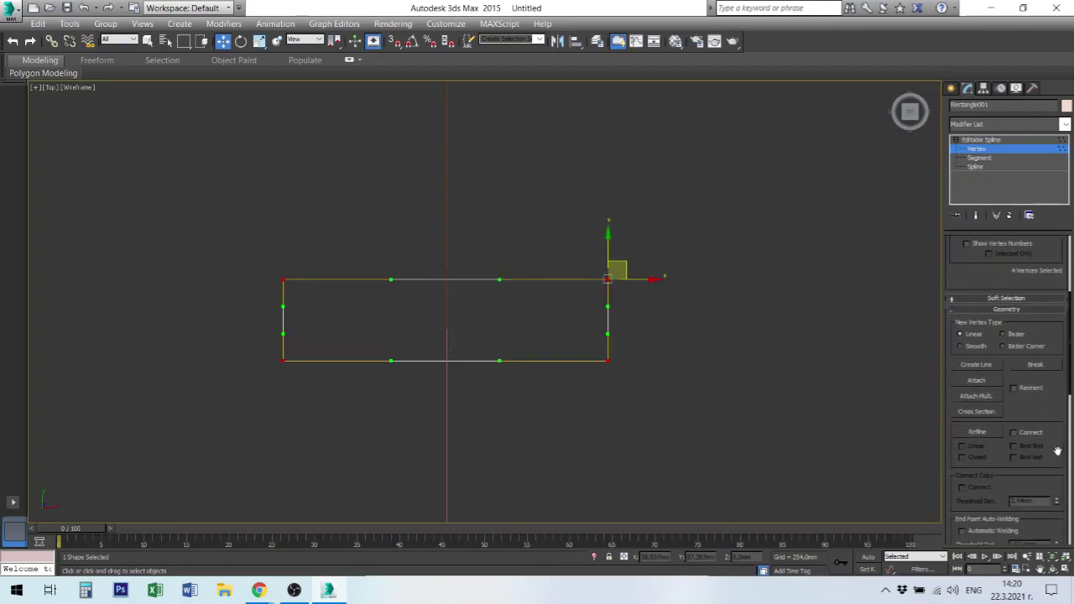
left_click_drag(1059, 448, 1007, 297)
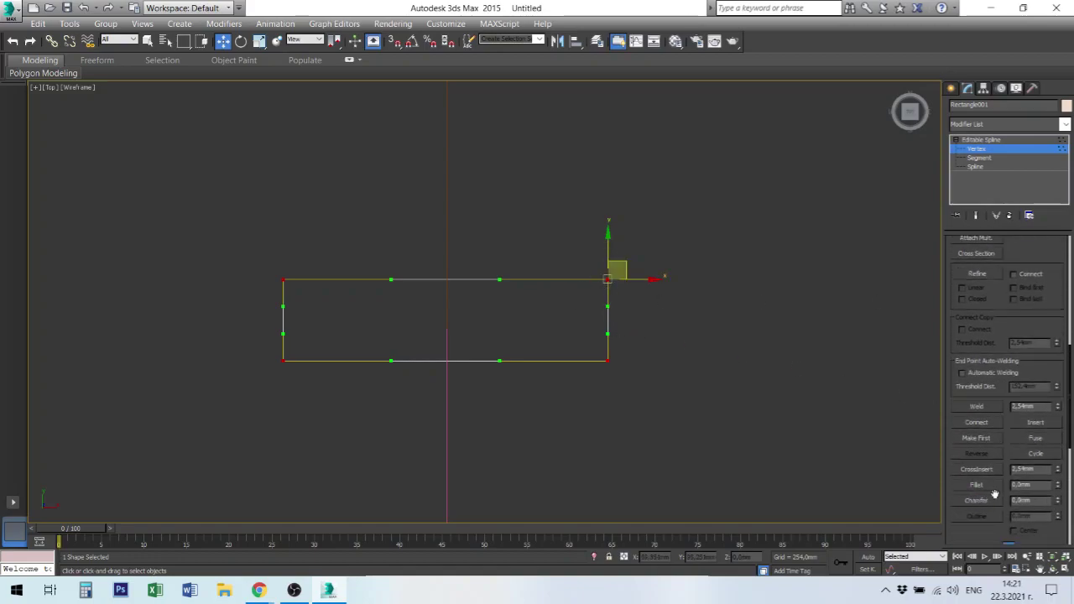
double_click(1021, 485)
type("3")
left_click(976, 485)
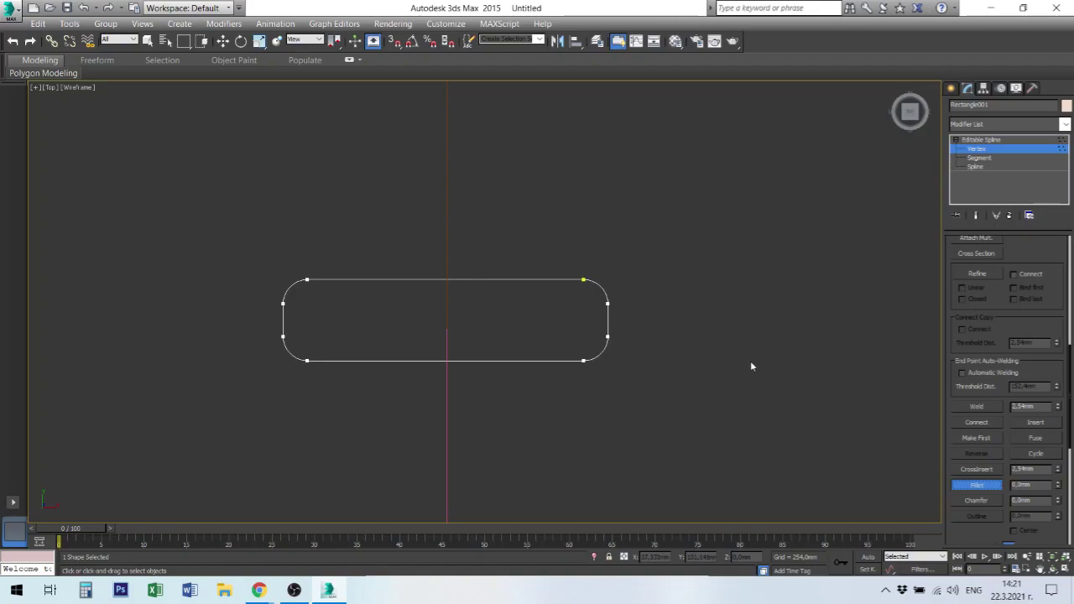
left_click(977, 141)
key("w")
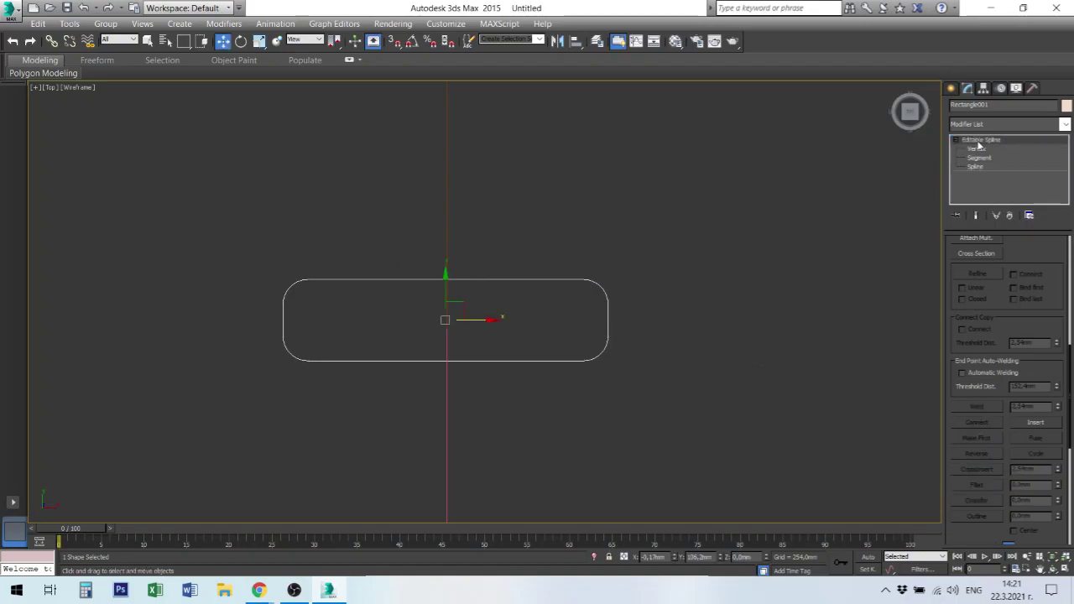
- Scale a copy of the rounded rectangle, creating Rectangle002
left_click(689, 233)
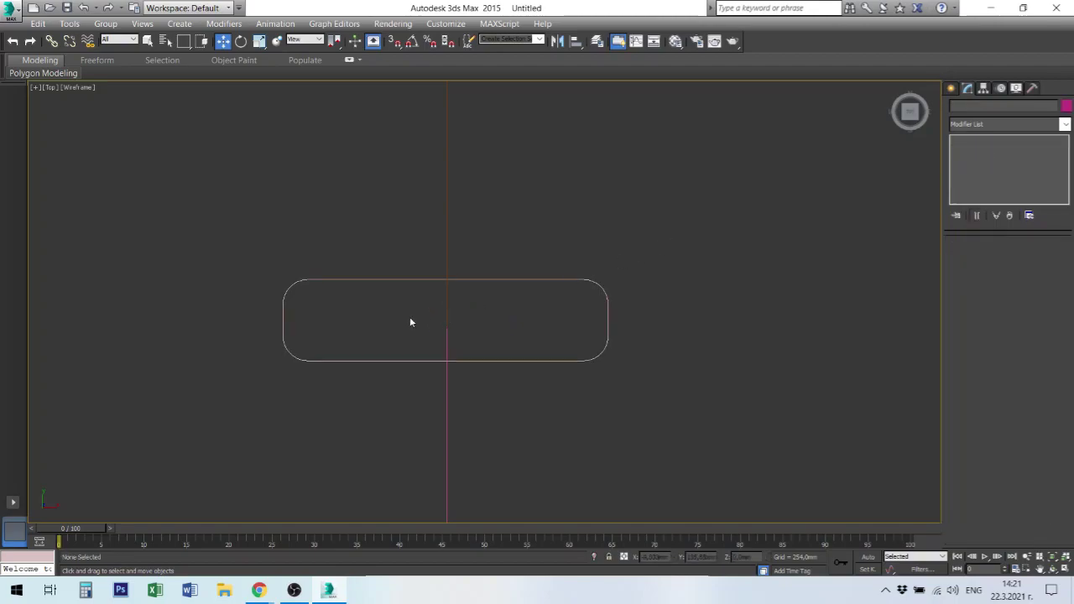
left_click(606, 325)
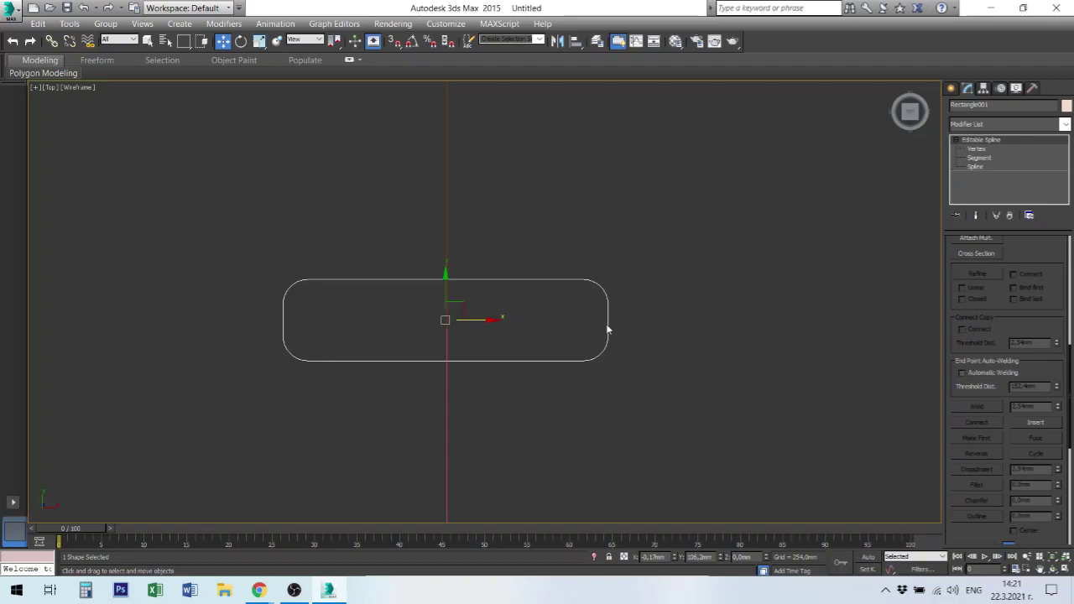
right_click(605, 326)
left_click(648, 360)
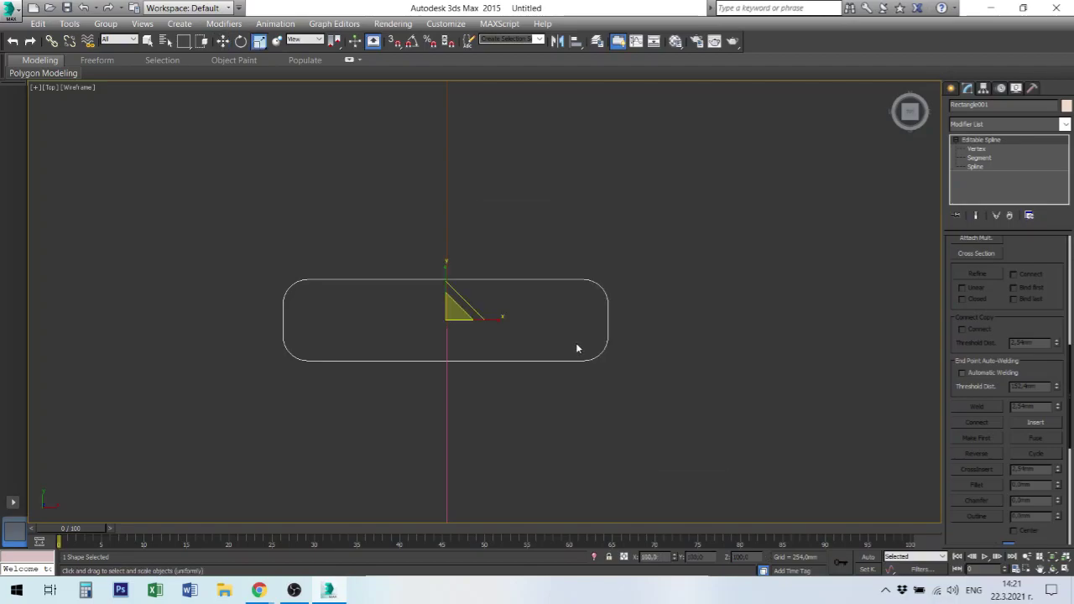
left_click_drag(476, 310, 461, 318, "shift")
left_click(537, 353)
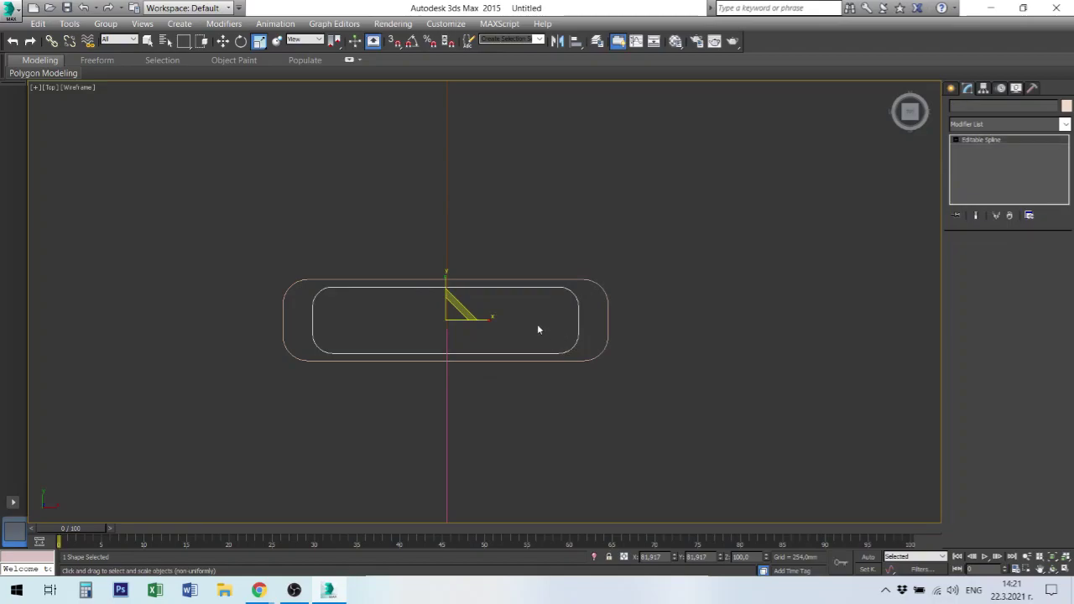
- Adjust the width and height of Rectangle002, then deselect the profile
left_click_drag(498, 317, 503, 316)
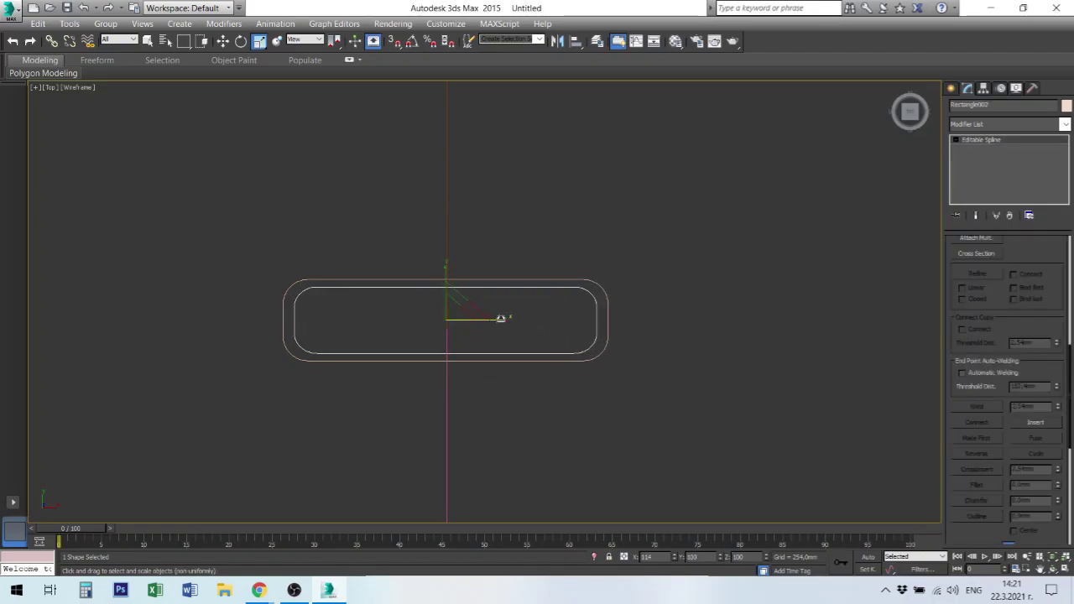
left_click_drag(446, 271, 446, 271)
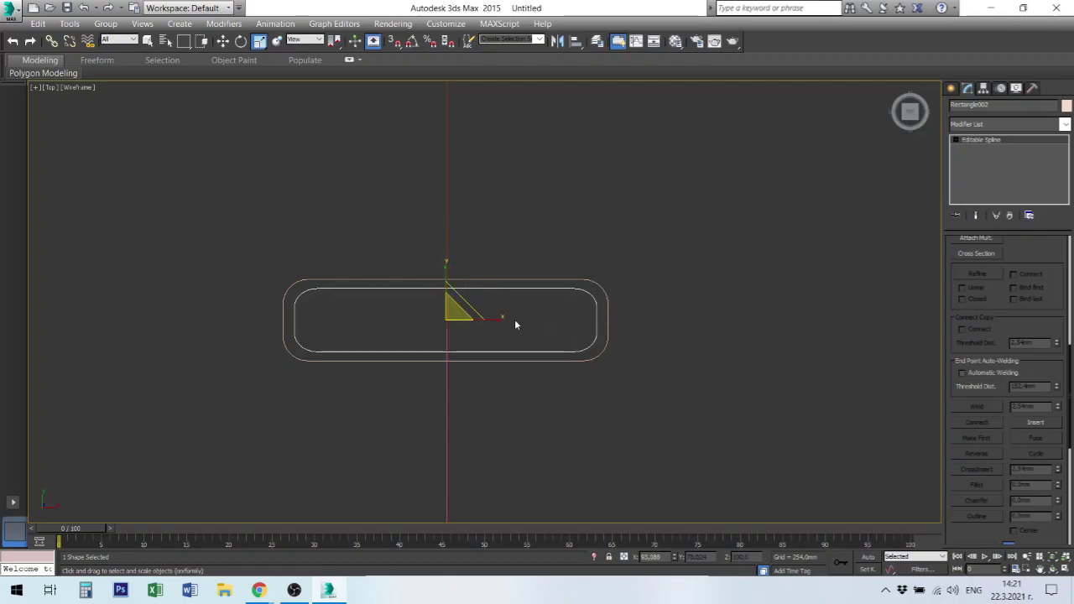
left_click_drag(504, 318, 498, 319)
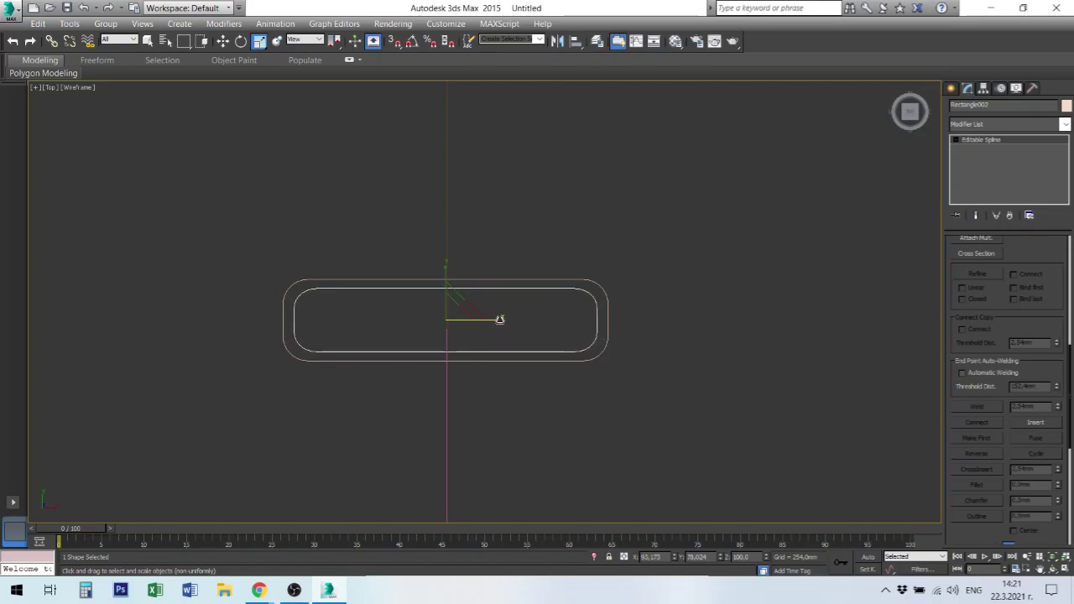
left_click(687, 321)
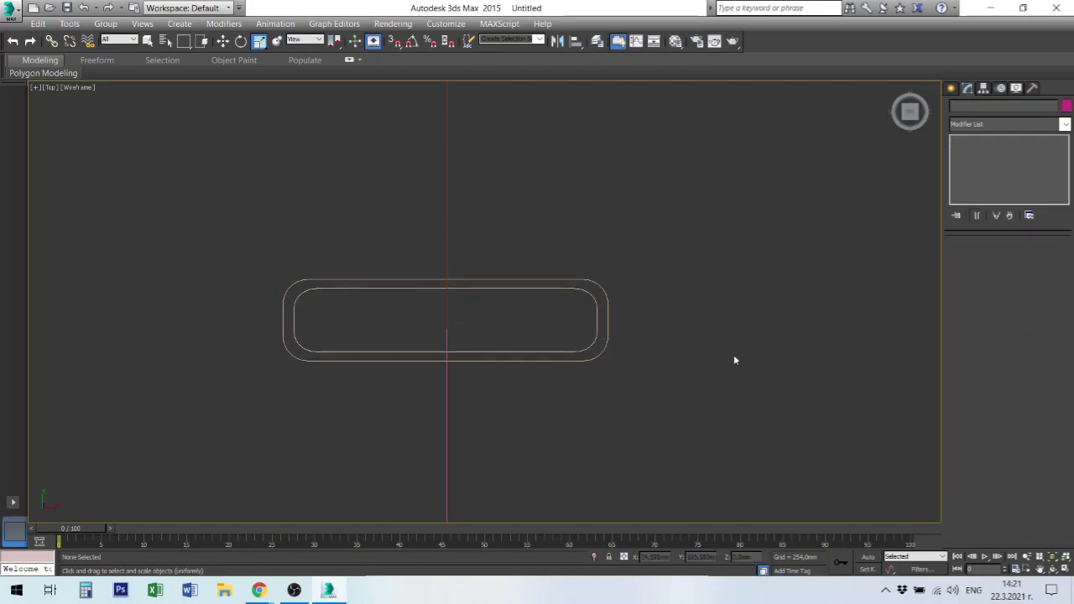
- Reselect the rounded-rectangle profile and toggle its Spline sub-object level on and off
left_click(584, 350)
left_click(600, 359)
right_click(600, 359)
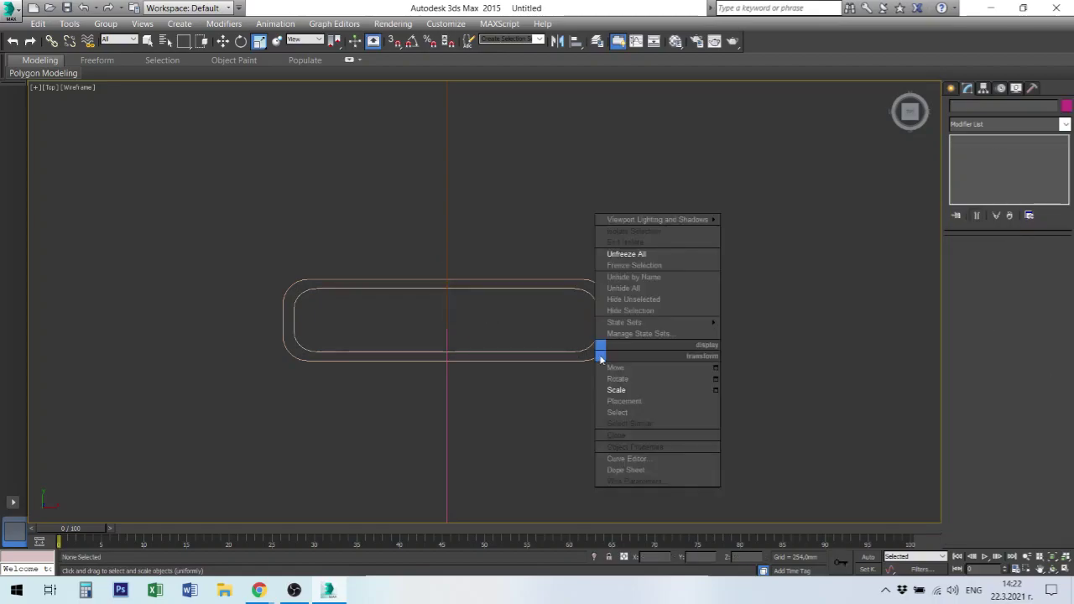
left_click(636, 369)
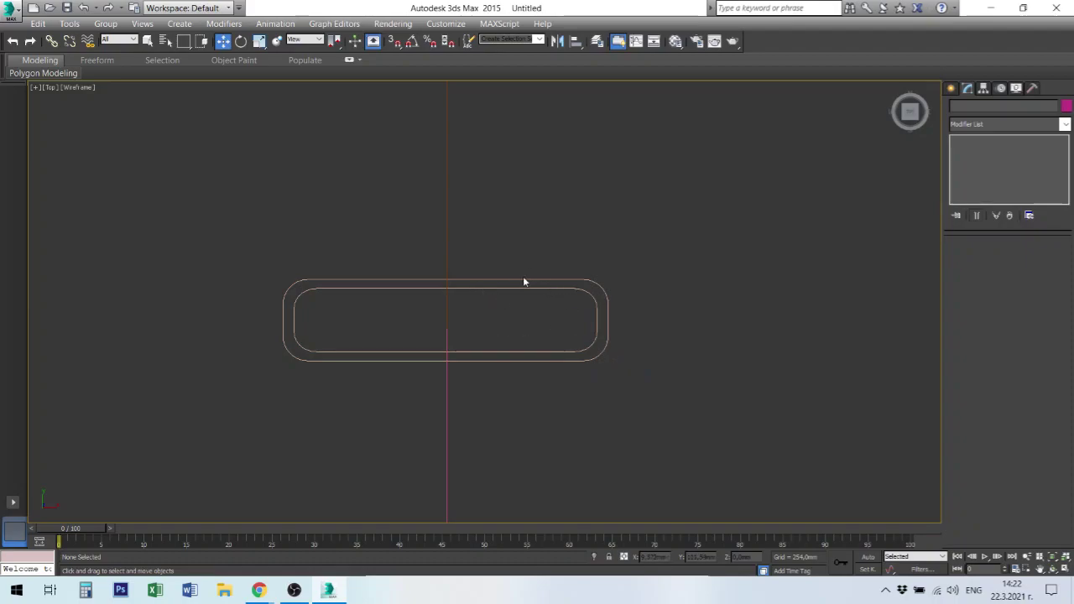
left_click(606, 315)
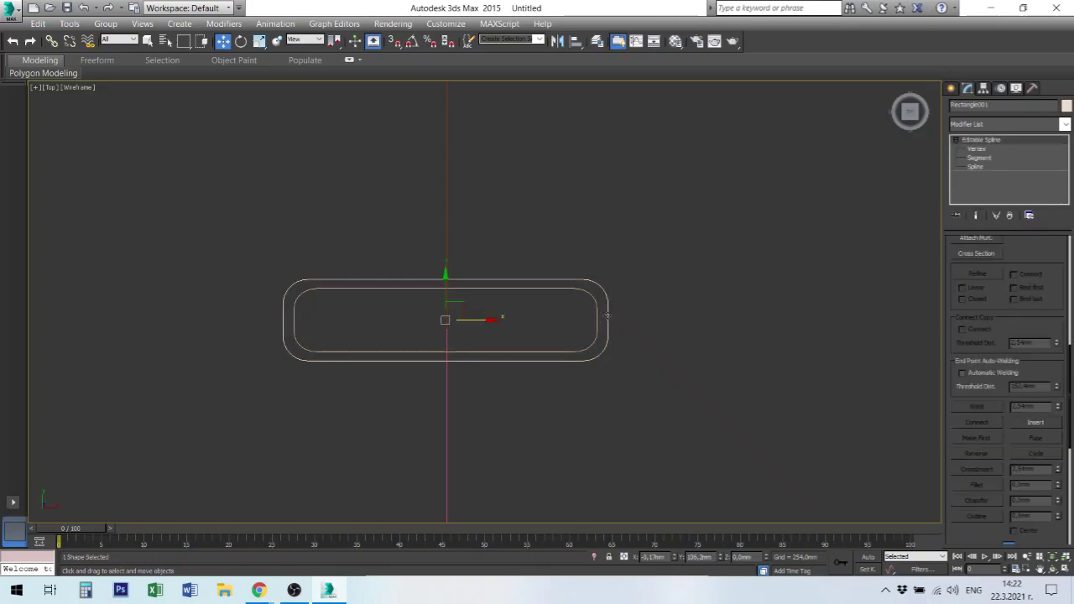
right_click(606, 315)
left_click(588, 342)
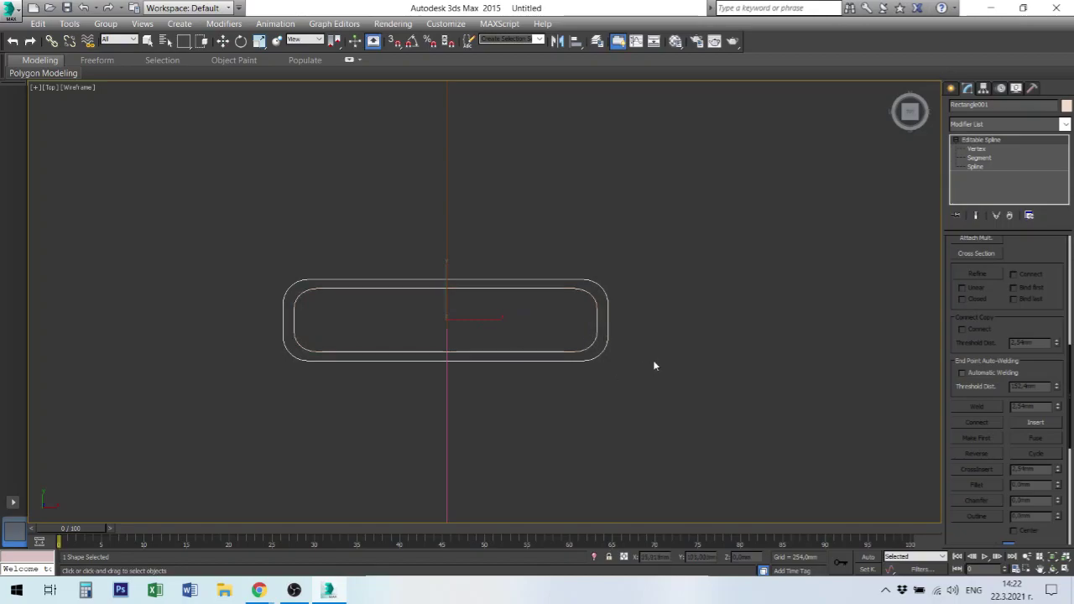
left_click(971, 167)
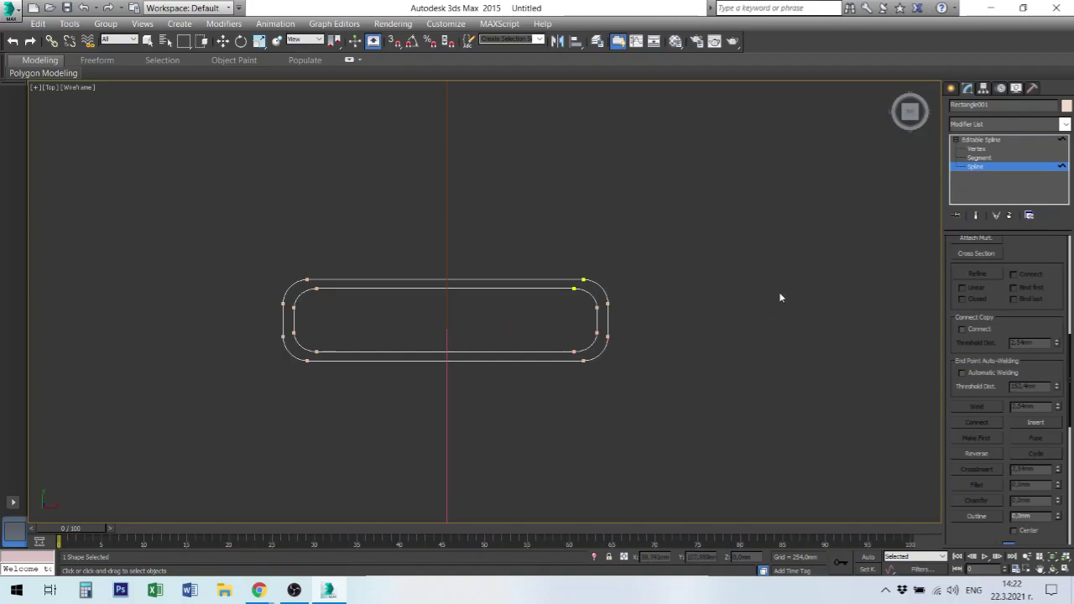
left_click(980, 139)
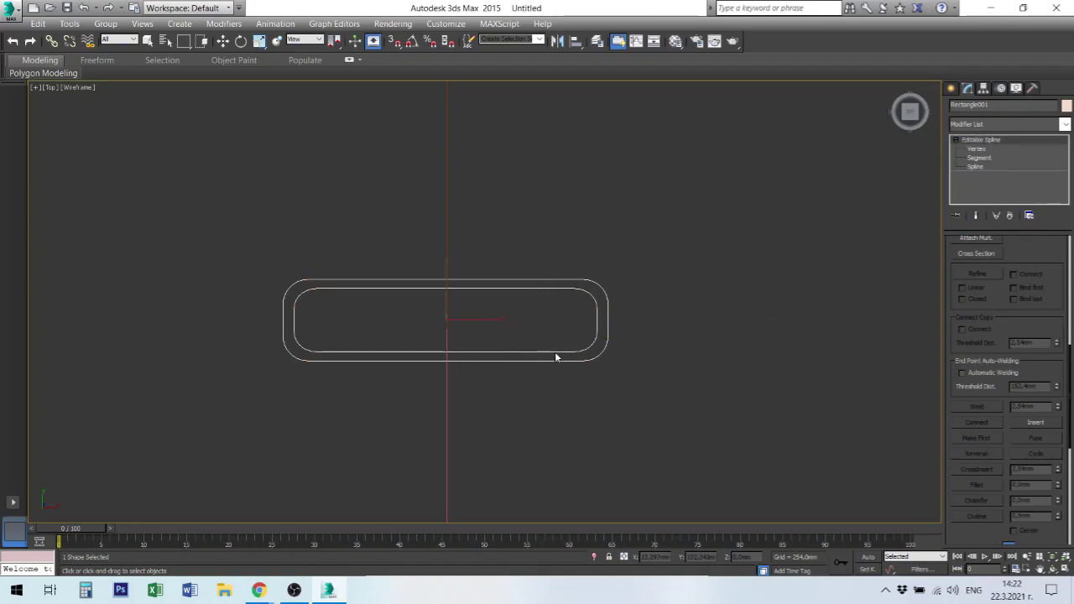
- Zoom out and restore the four-viewport layout
scroll(557, 357, "down", 3)
scroll(577, 366, "down", 2)
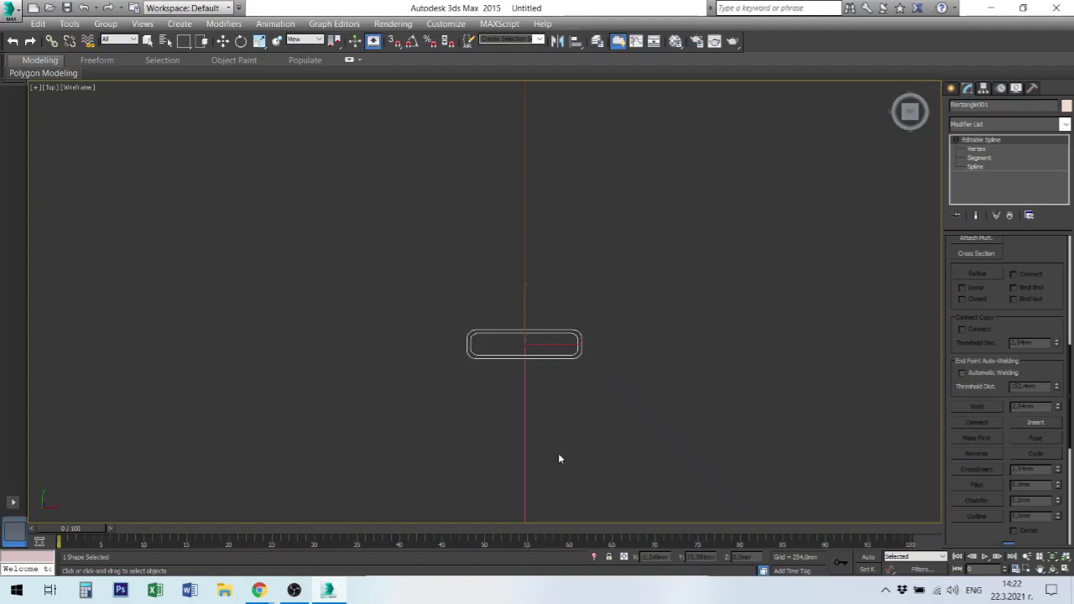
scroll(591, 422, "down", 2)
scroll(621, 428, "down", 1)
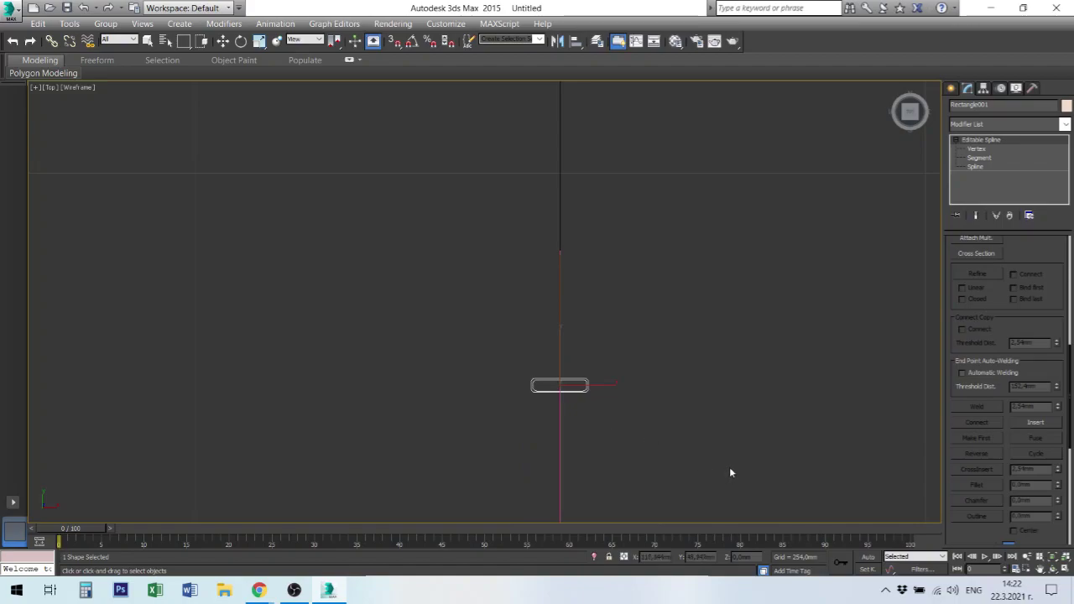
left_click(1067, 568)
- Zoom in on the Perspective view, move the profile along Y to 148.484 mm, then deselect
scroll(688, 461, "up", 1)
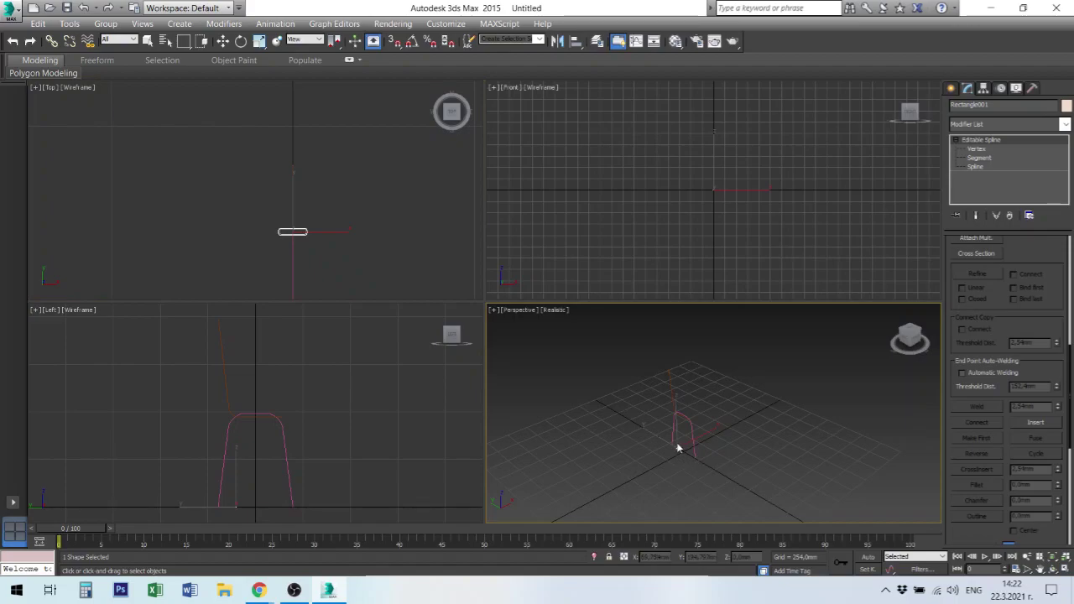
scroll(687, 457, "up", 2)
scroll(684, 470, "up", 2)
scroll(684, 475, "up", 1)
scroll(684, 475, "up", 1)
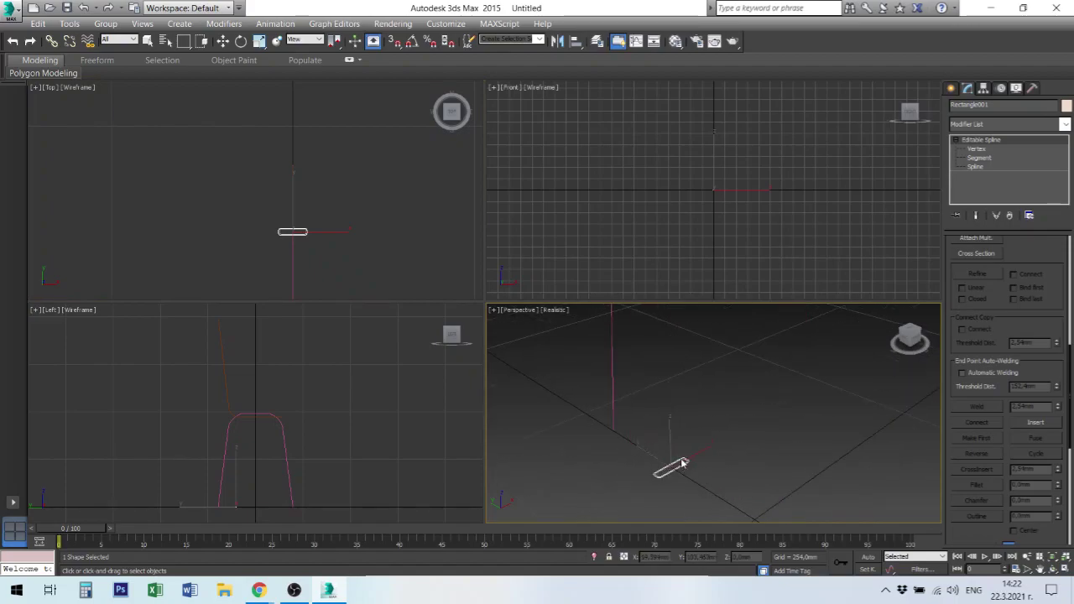
key("w")
left_click_drag(653, 460, 625, 443)
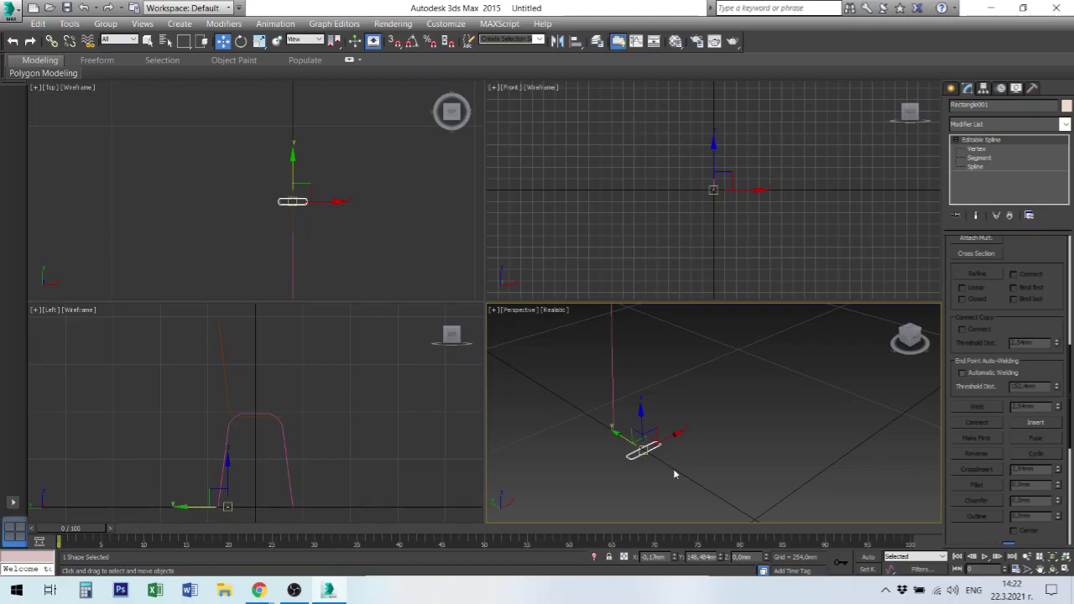
left_click(698, 448)
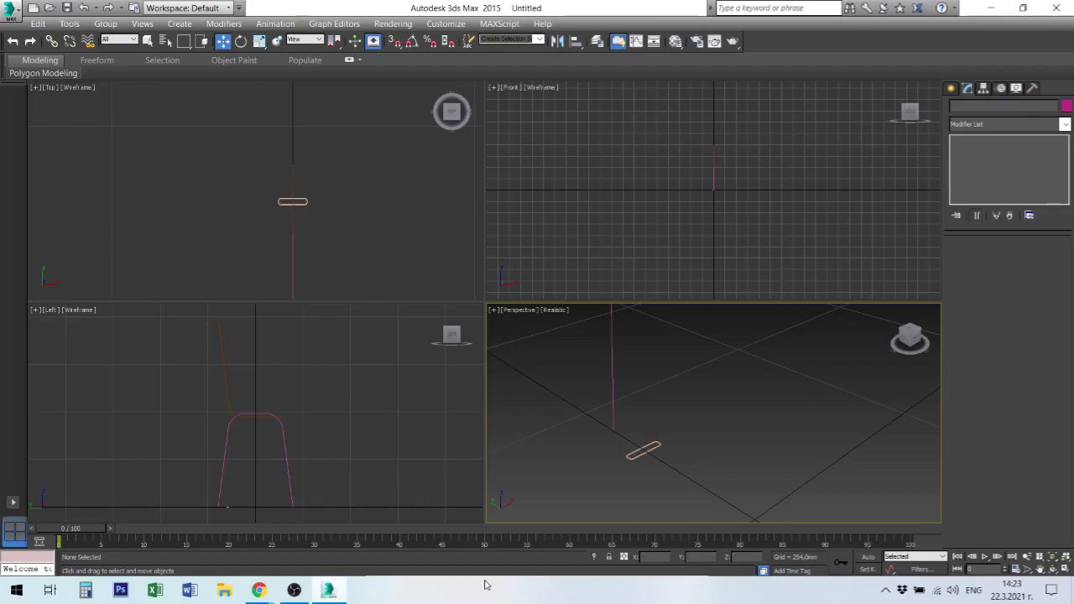
- Draw the new back line Line002 rising from the chair frame's seat
mouse_move(703, 410)
middle_mouse_down("alt")
mouse_move(658, 455)
mouse_move(660, 407)
middle_mouse_up("alt")
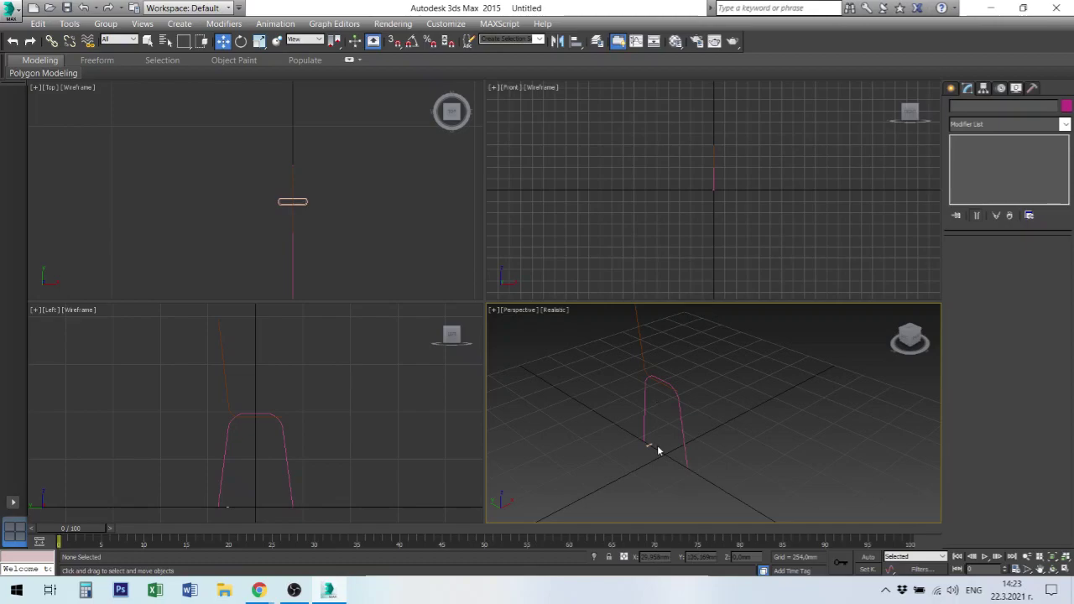
left_click(643, 418)
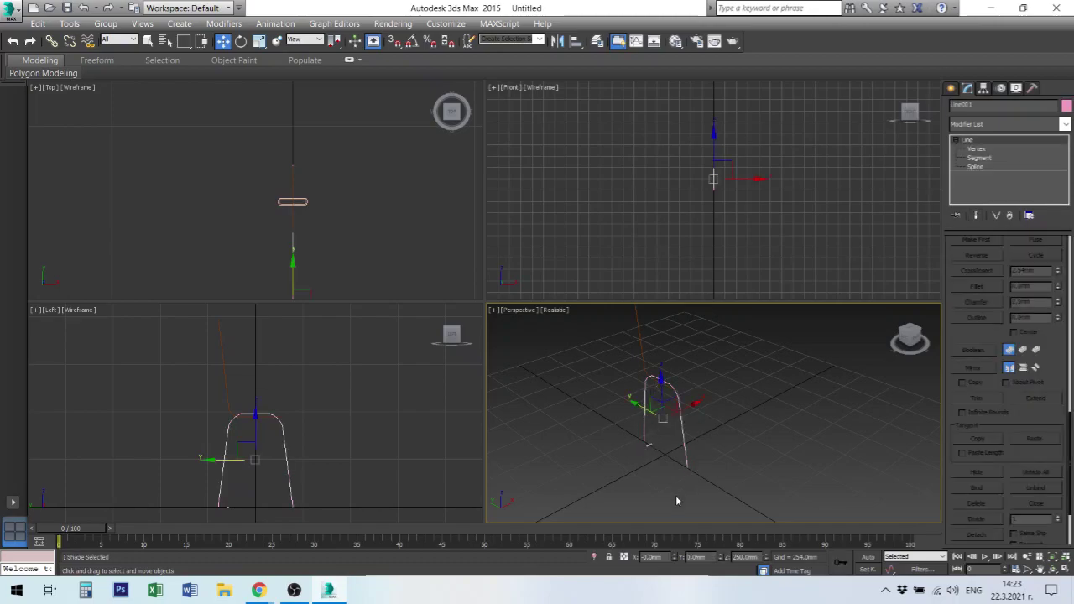
left_click(640, 350)
right_click(640, 350)
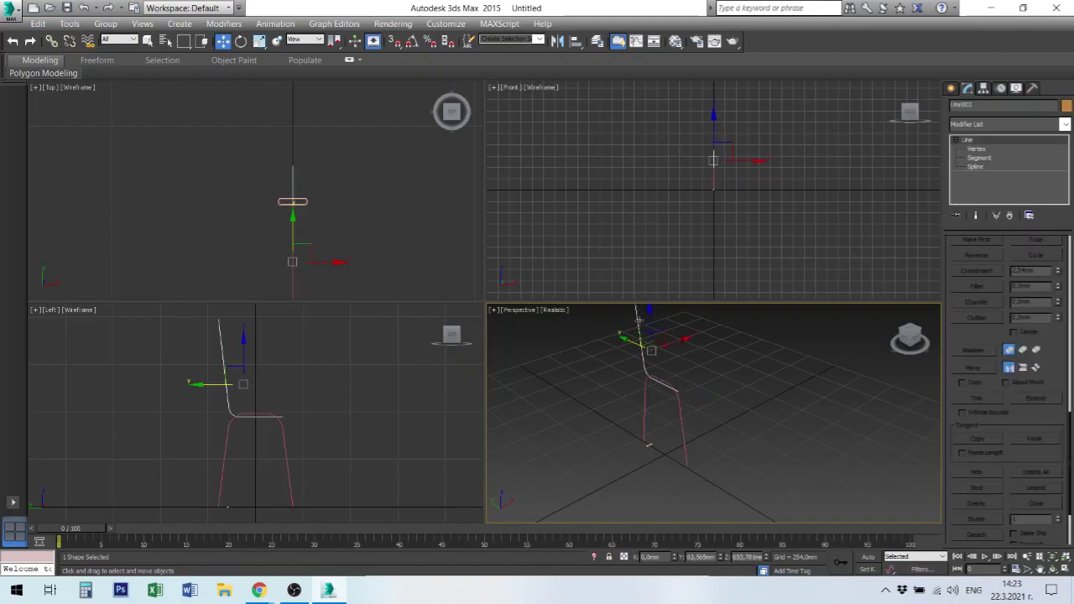
- Zoom and orbit the Perspective view around the chair, then collapse the line's sub-object levels
scroll(648, 451, "up", 1)
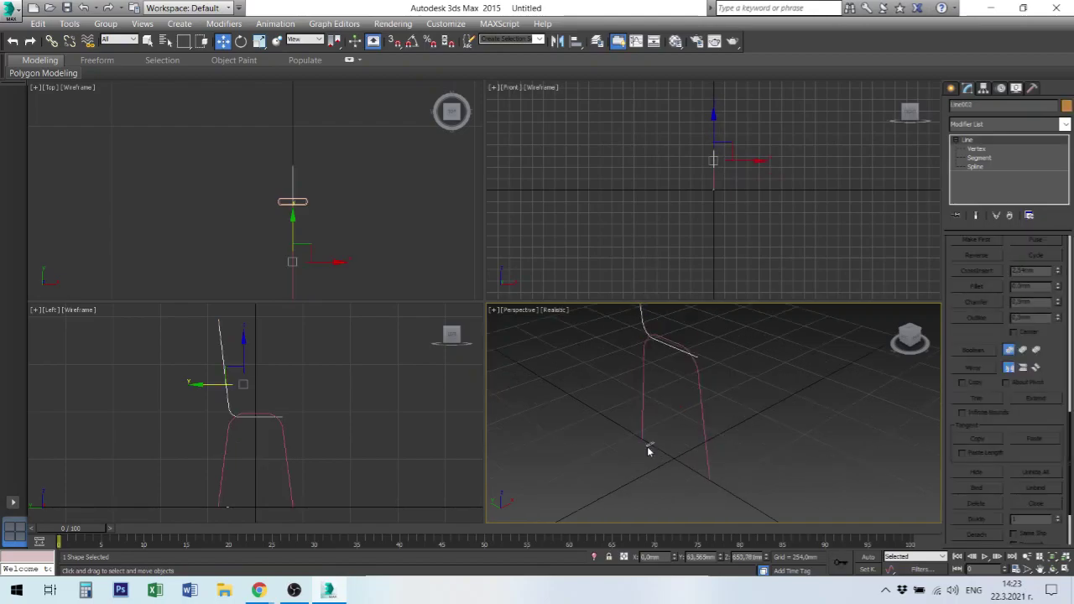
scroll(649, 451, "up", 3)
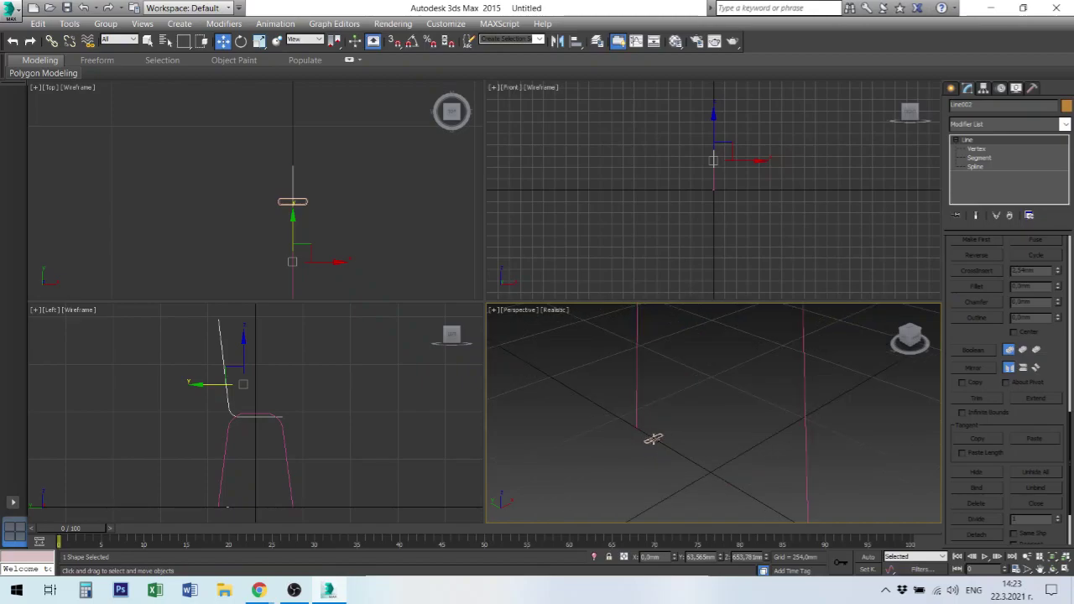
scroll(671, 443, "down", 2)
scroll(671, 443, "down", 1)
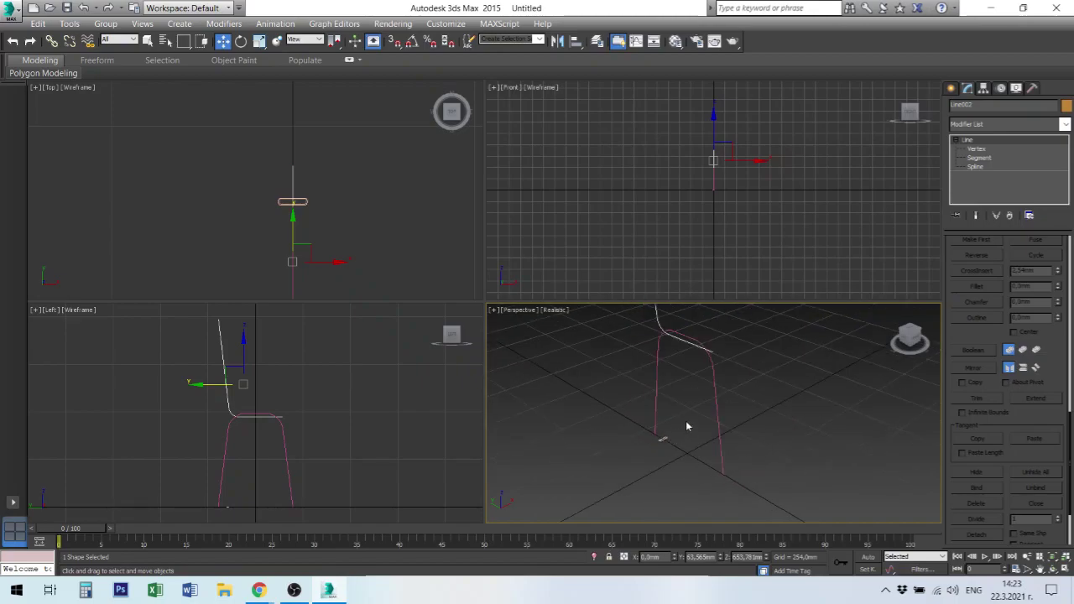
scroll(680, 430, "down", 2)
scroll(658, 441, "down", 1)
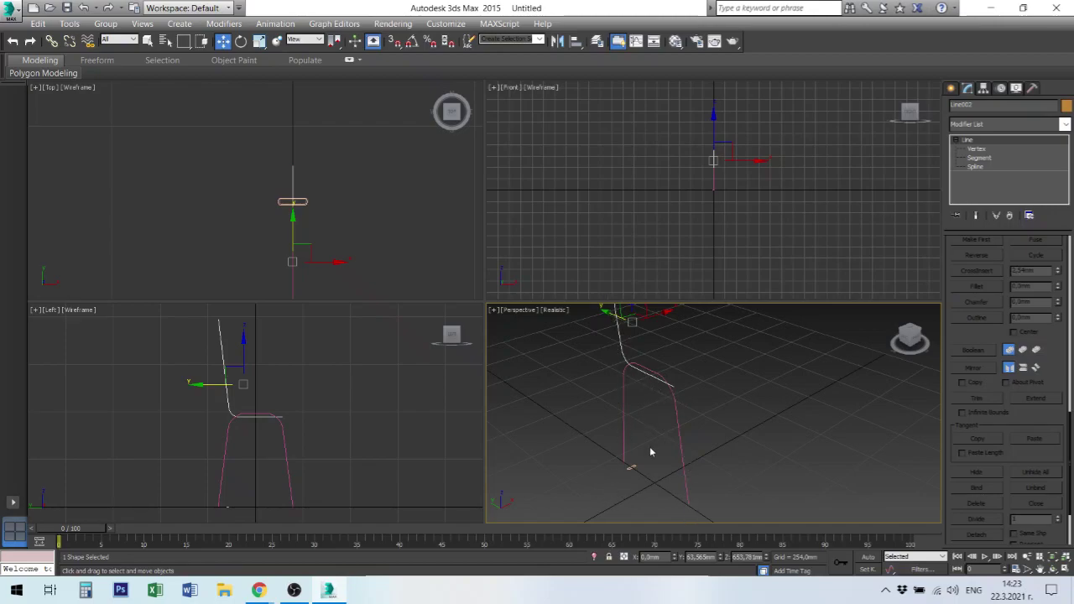
scroll(635, 467, "down", 2)
scroll(636, 468, "up", 2)
scroll(635, 467, "up", 3)
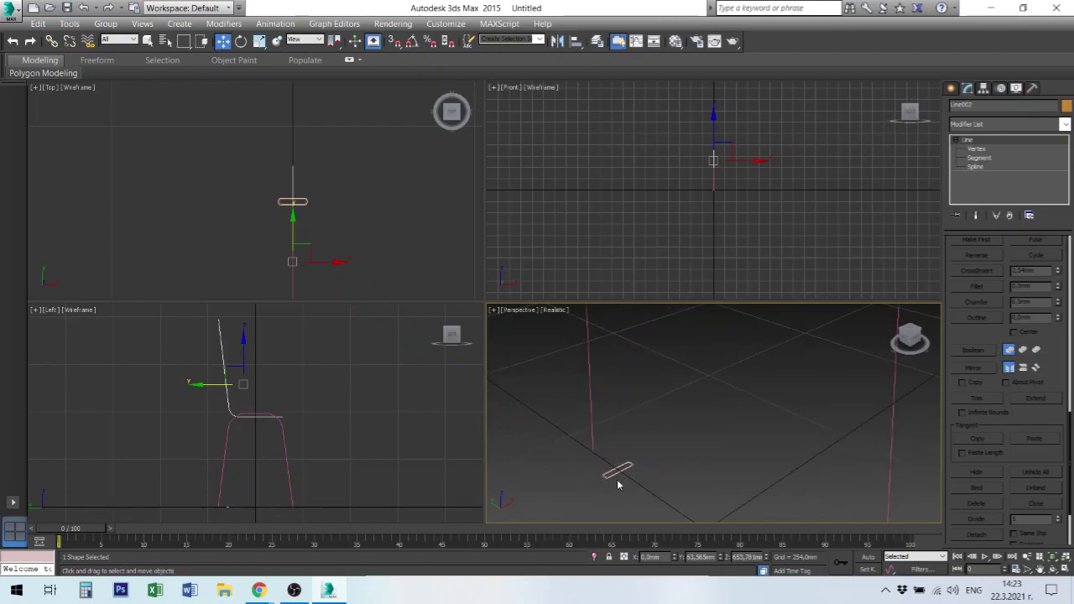
middle_click_drag(669, 463, 663, 423, "alt")
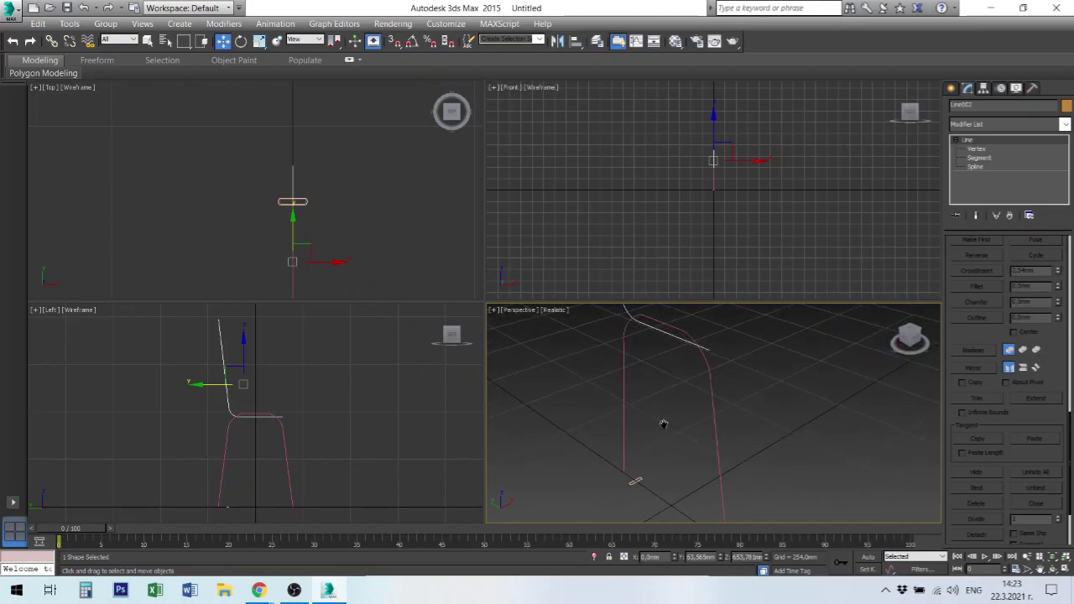
scroll(663, 424, "down", 2)
scroll(669, 404, "down", 2)
scroll(655, 418, "down", 2)
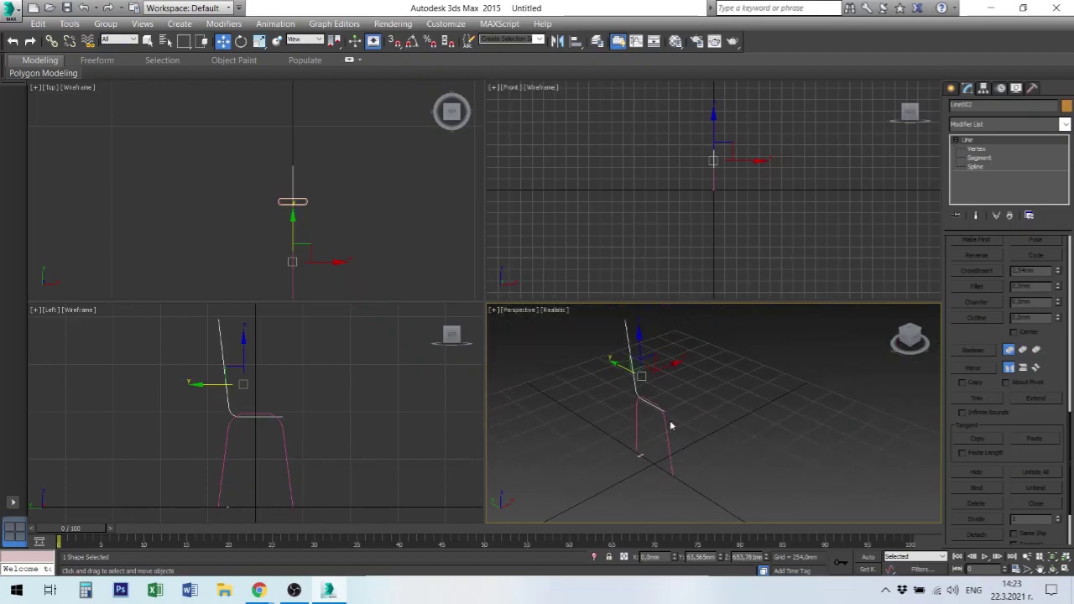
left_click(956, 140)
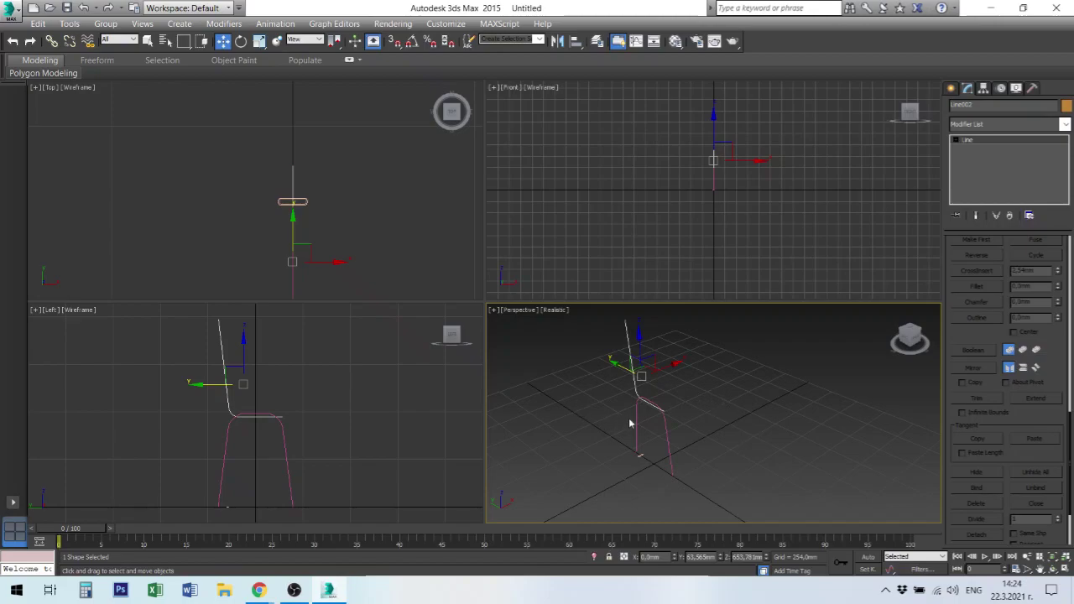
- Deselect the back line by clicking empty space
left_click(711, 440)
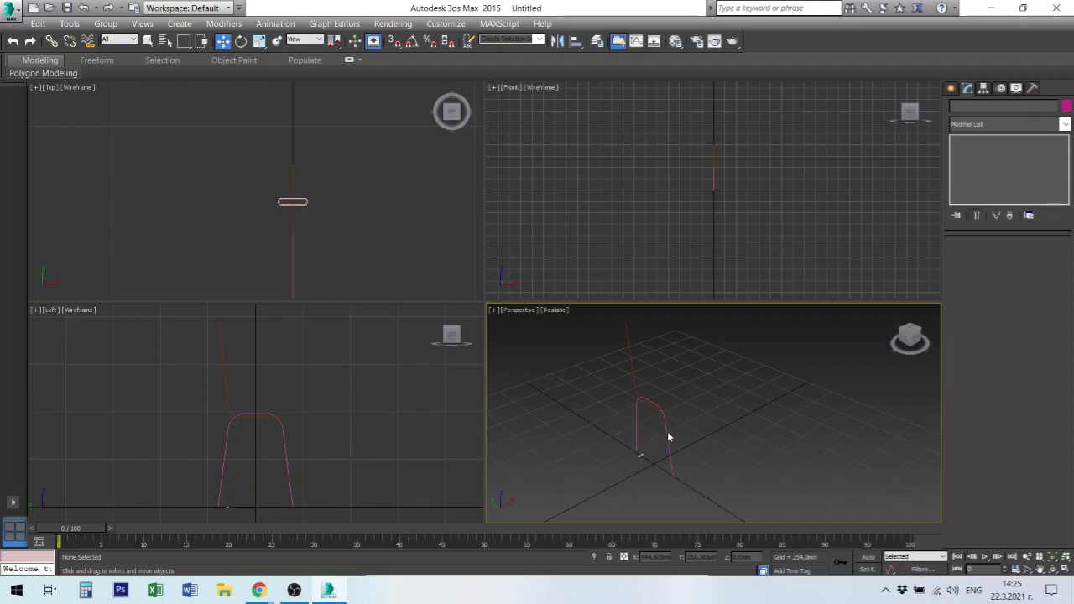
- Select the chair frame line and bring back the back-profile line Line002
left_click(669, 436)
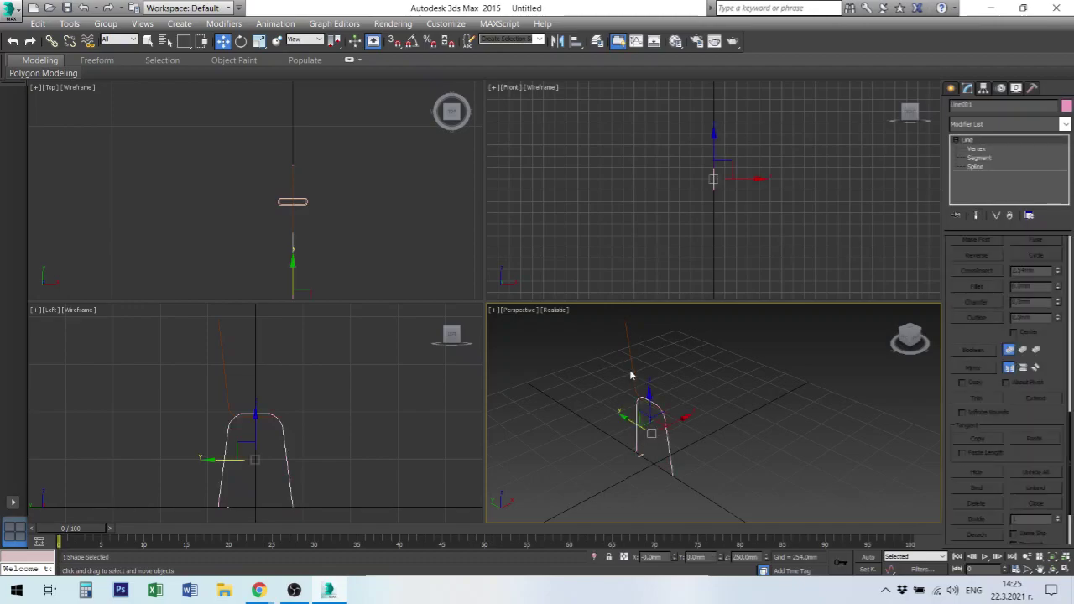
key("ctrl+z")
key("ctrl+z")
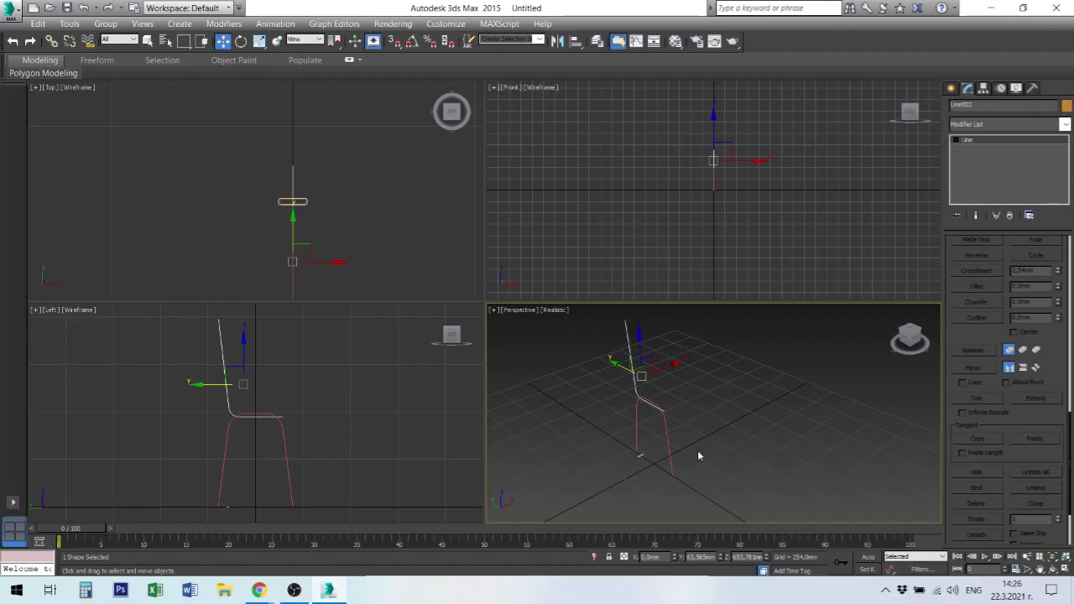
- Switch creation to Geometry > Compound Objects, deselect everything, and maximize the Perspective view
left_click(951, 89)
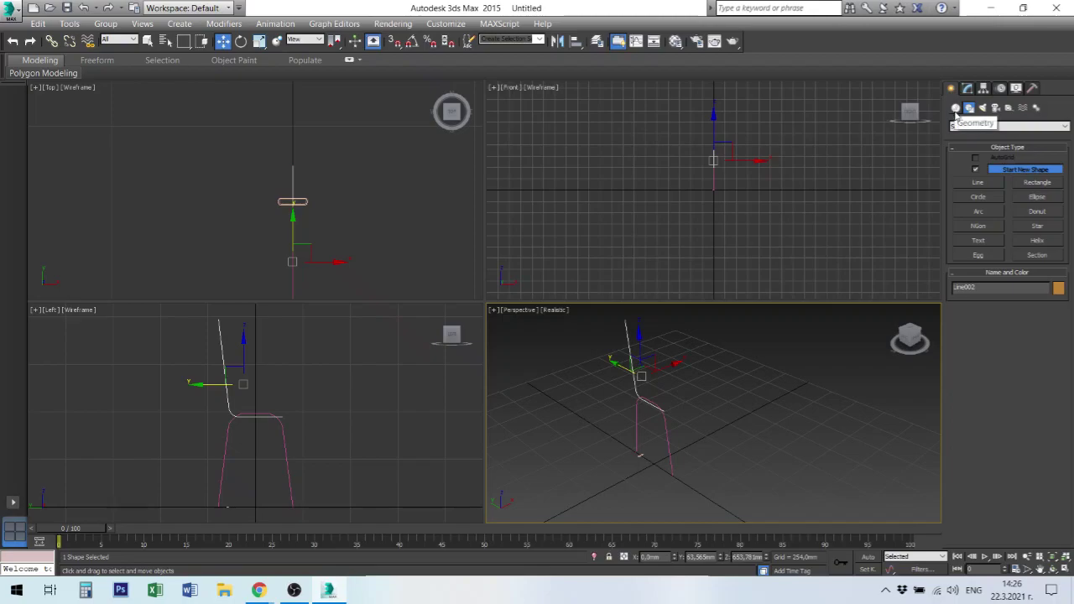
left_click(954, 109)
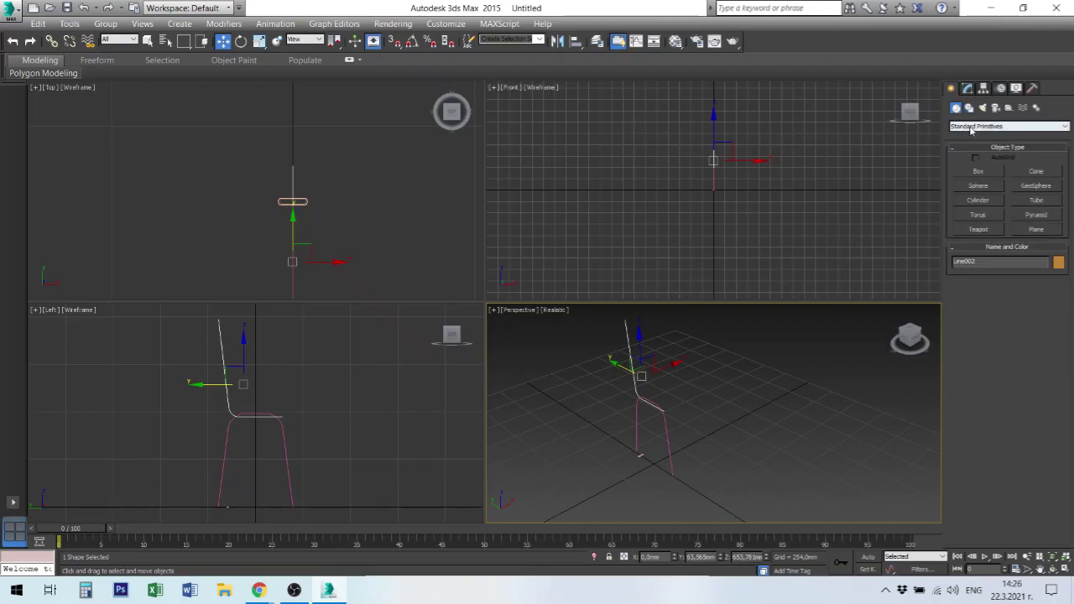
left_click(972, 129)
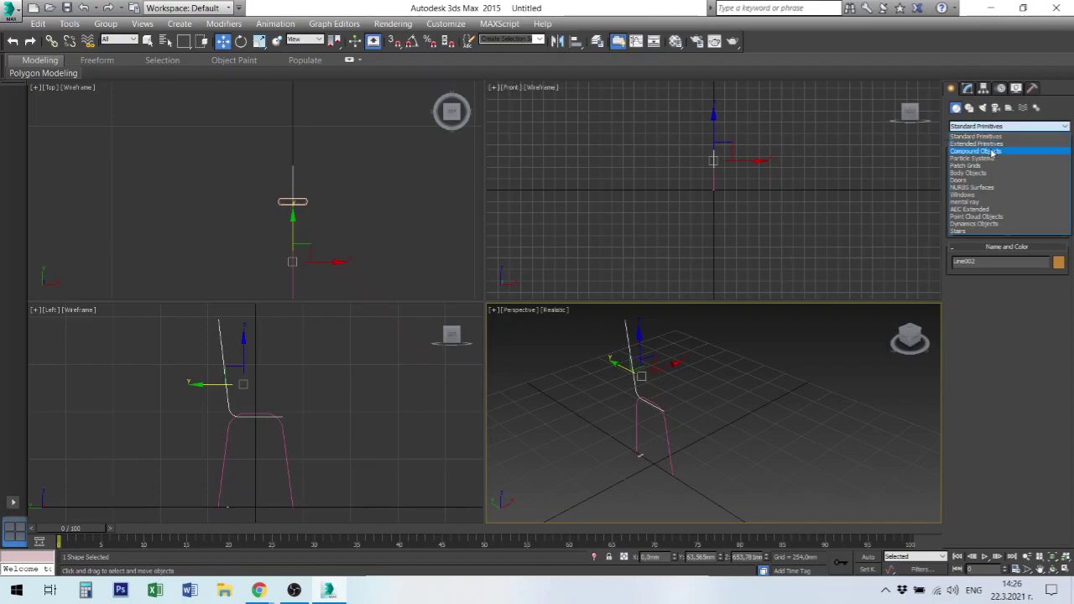
left_click(993, 153)
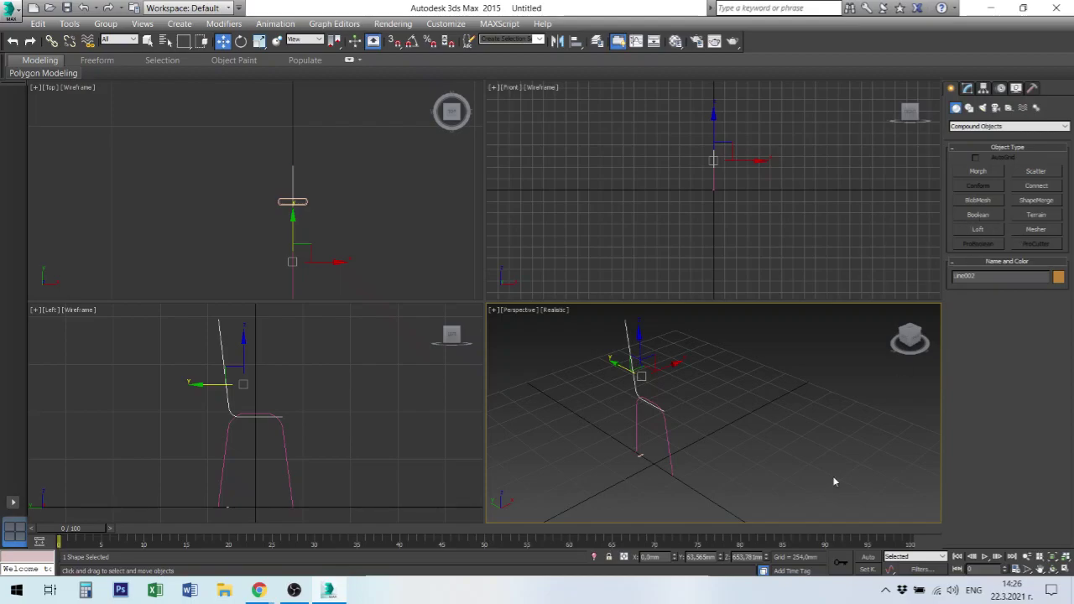
left_click(722, 434)
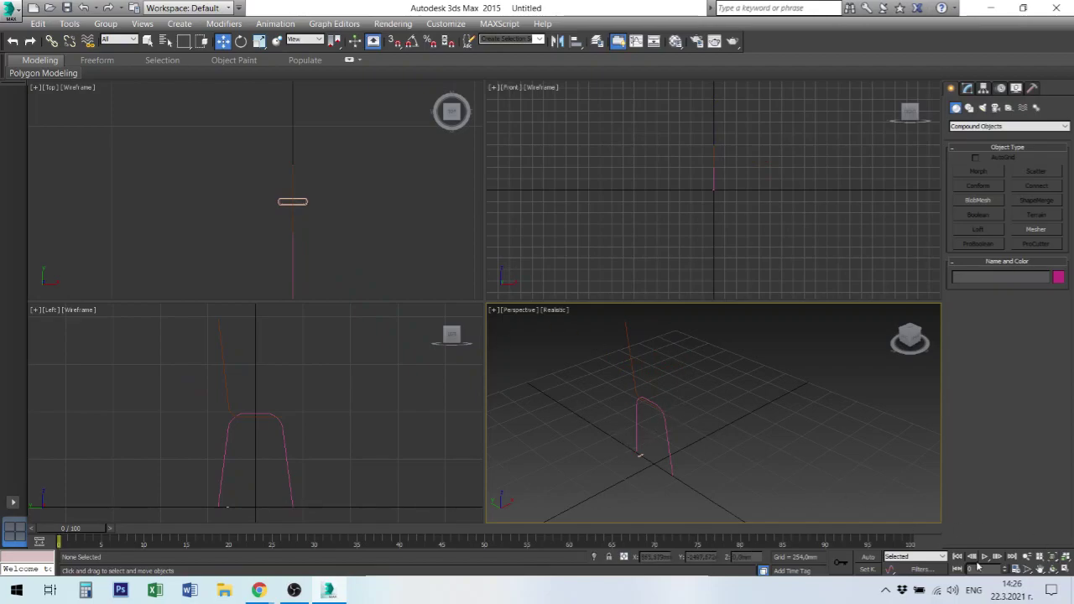
left_click(1066, 570)
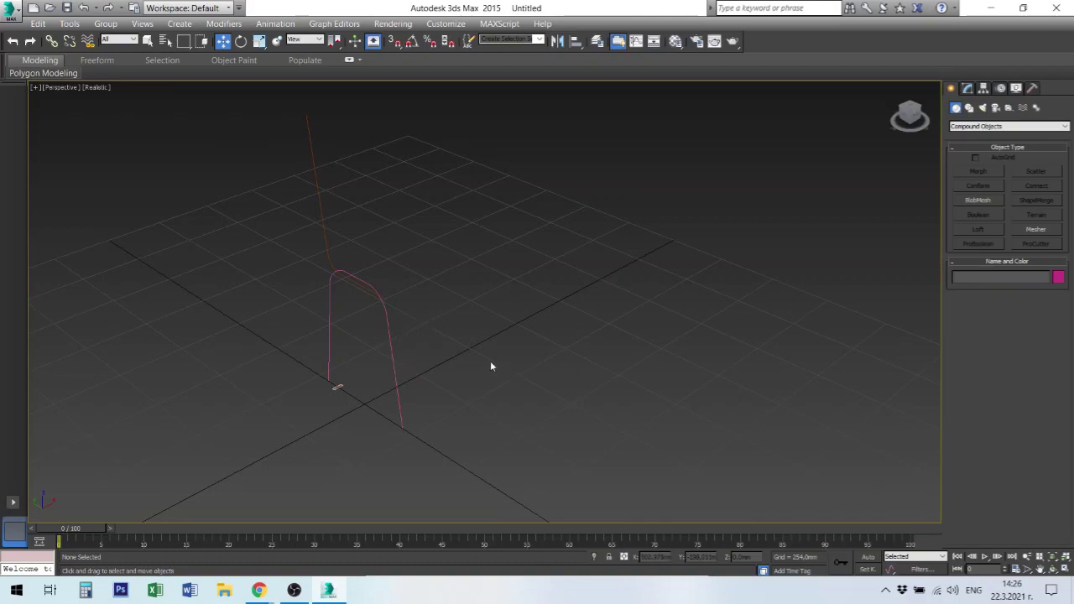
- Select the arch spline Line001 and begin a Loft compound object using it as the path
left_click(395, 376)
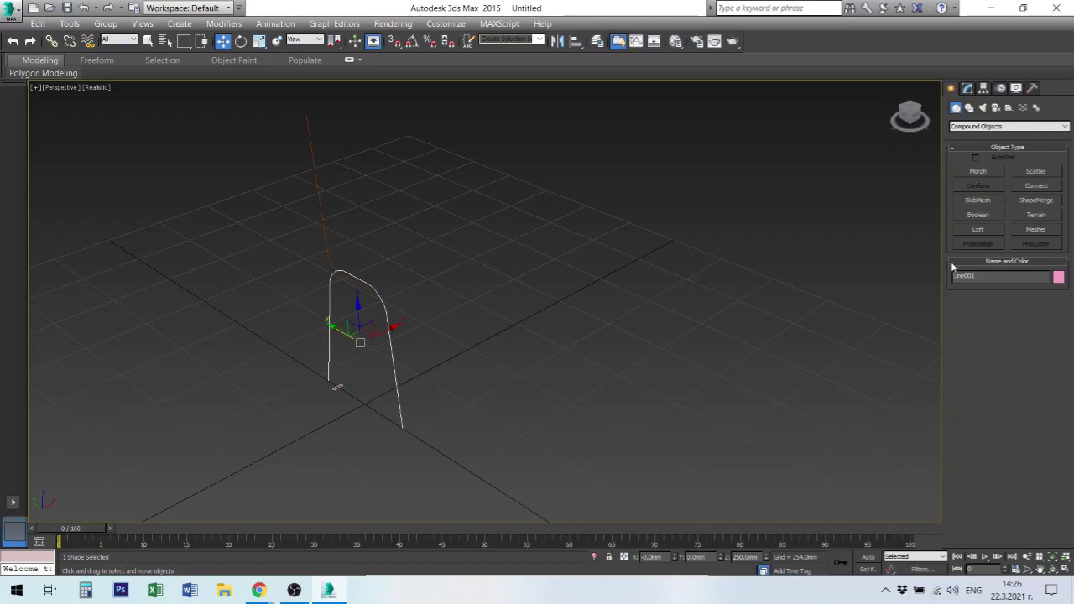
left_click(978, 230)
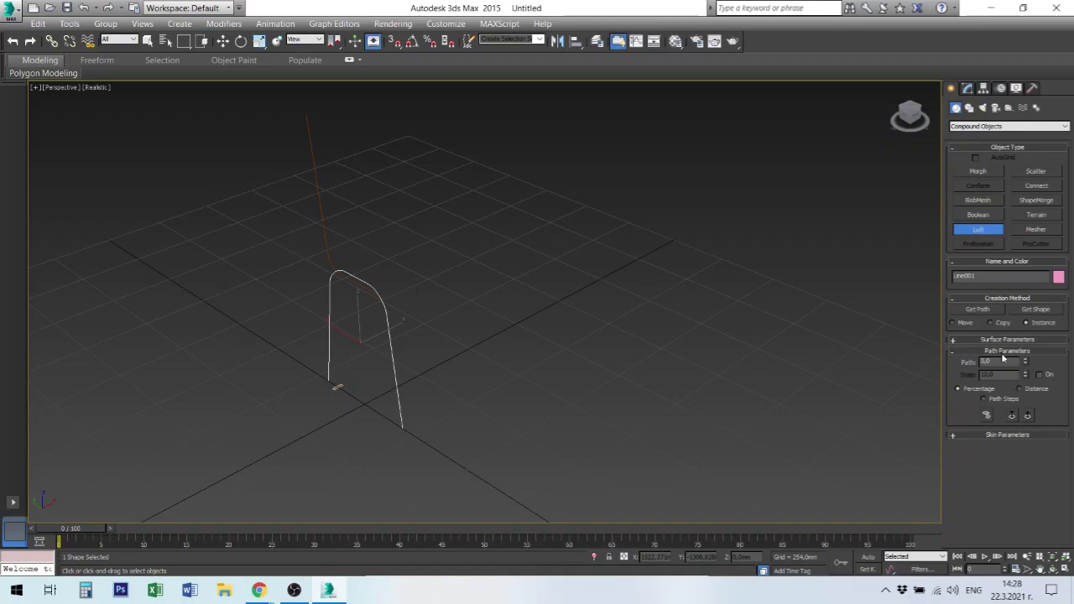
- Get Rectangle001 as the loft shape to sweep it along the arch, then orbit to inspect Loft001
left_click(1035, 310)
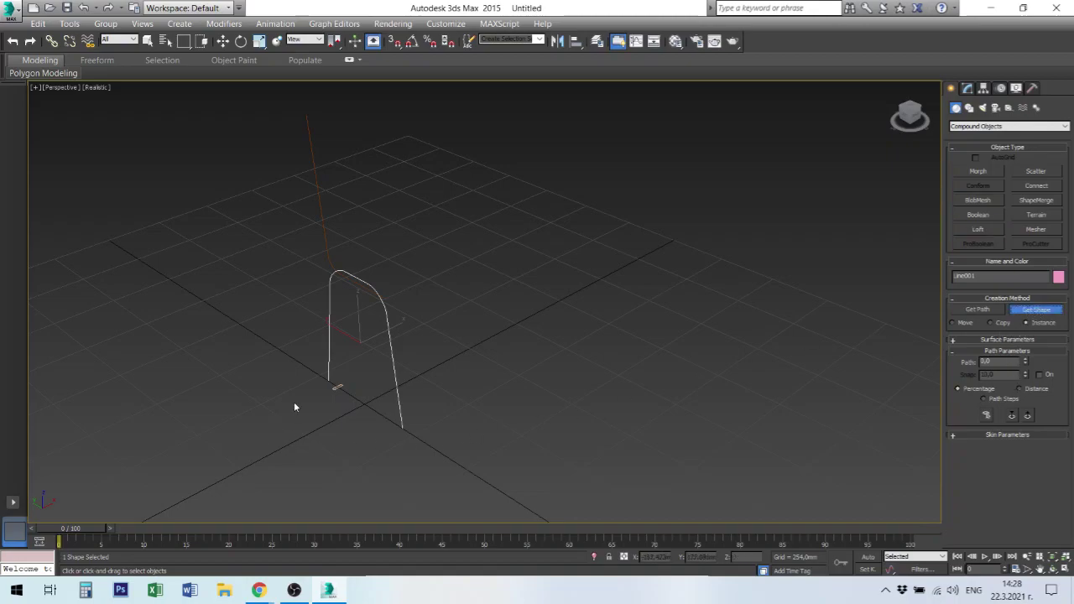
left_click(335, 385)
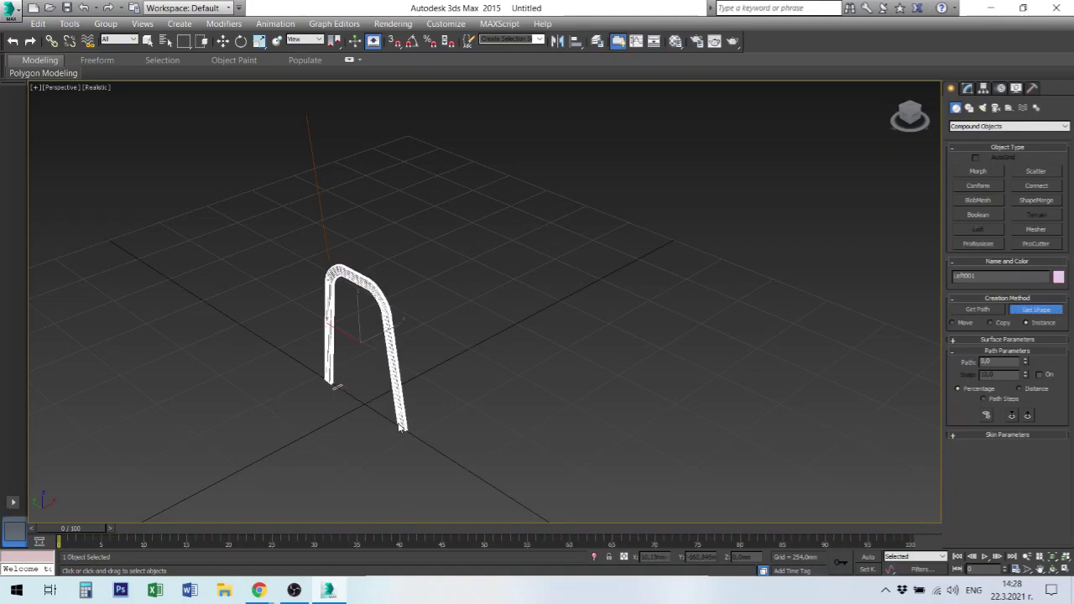
middle_click_drag(468, 359, 501, 392, "alt")
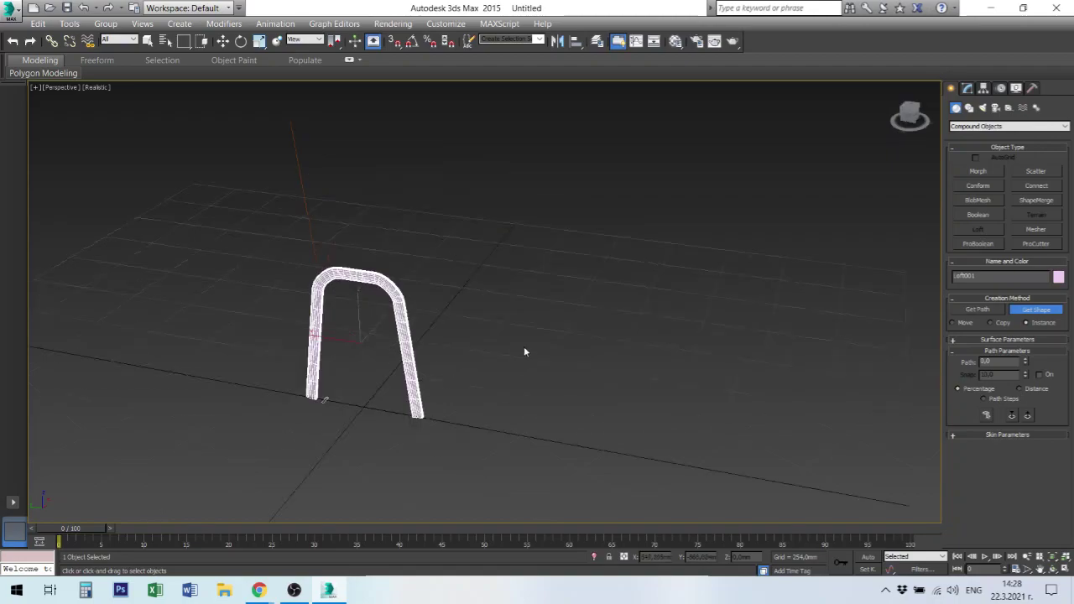
scroll(354, 382, "down", 3)
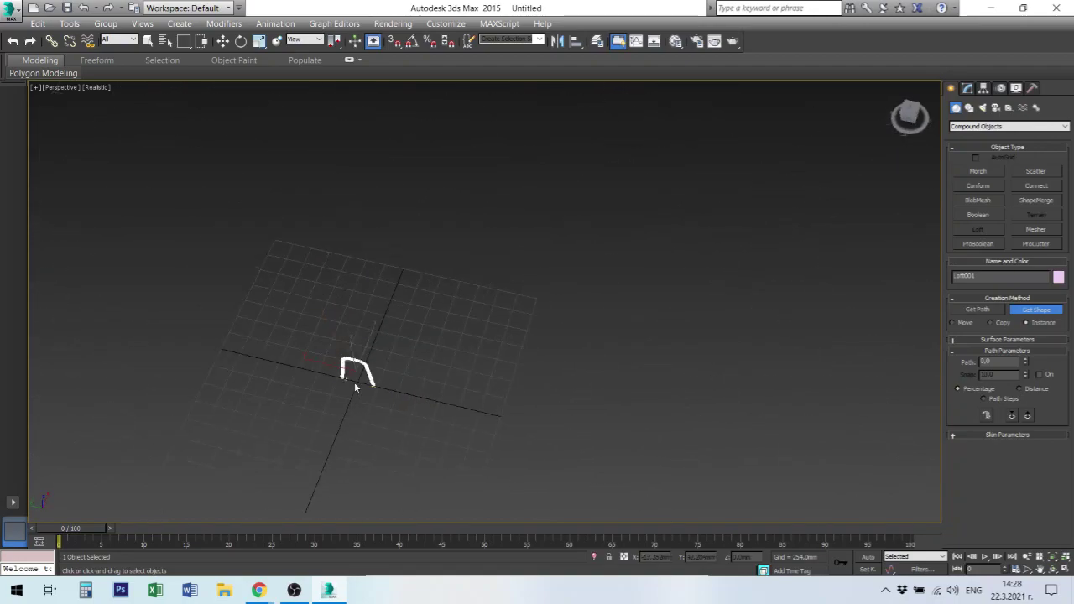
scroll(351, 382, "up", 3)
scroll(335, 369, "up", 4)
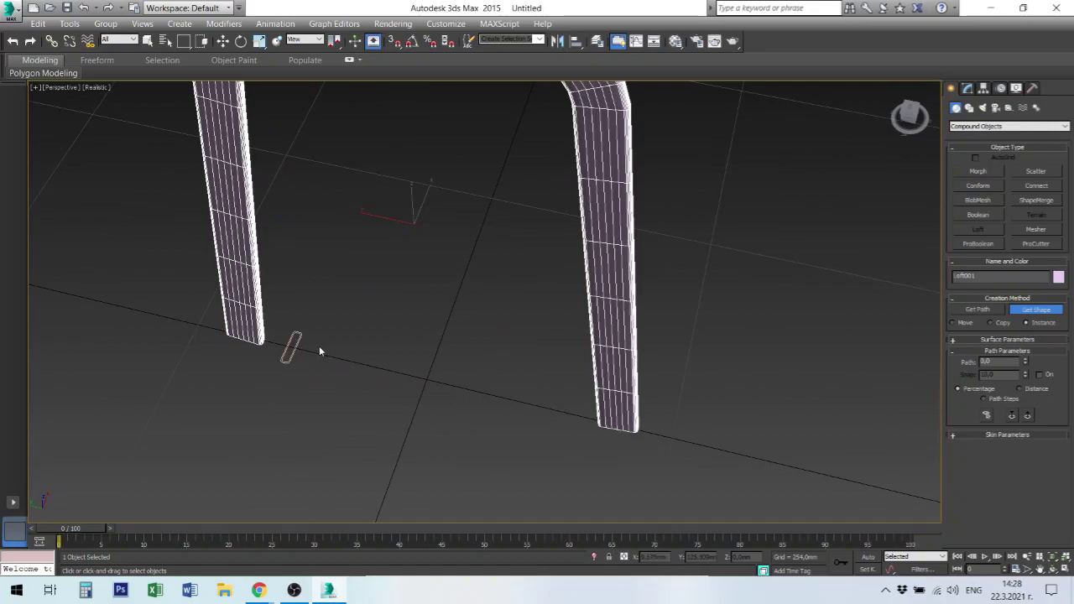
scroll(320, 347, "down", 4)
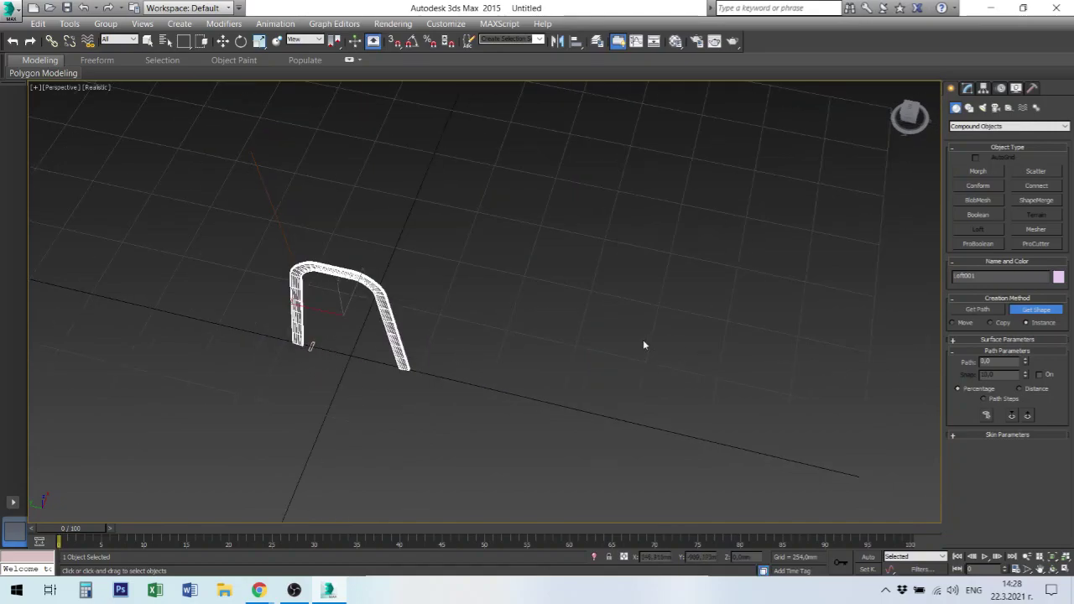
right_click(541, 339)
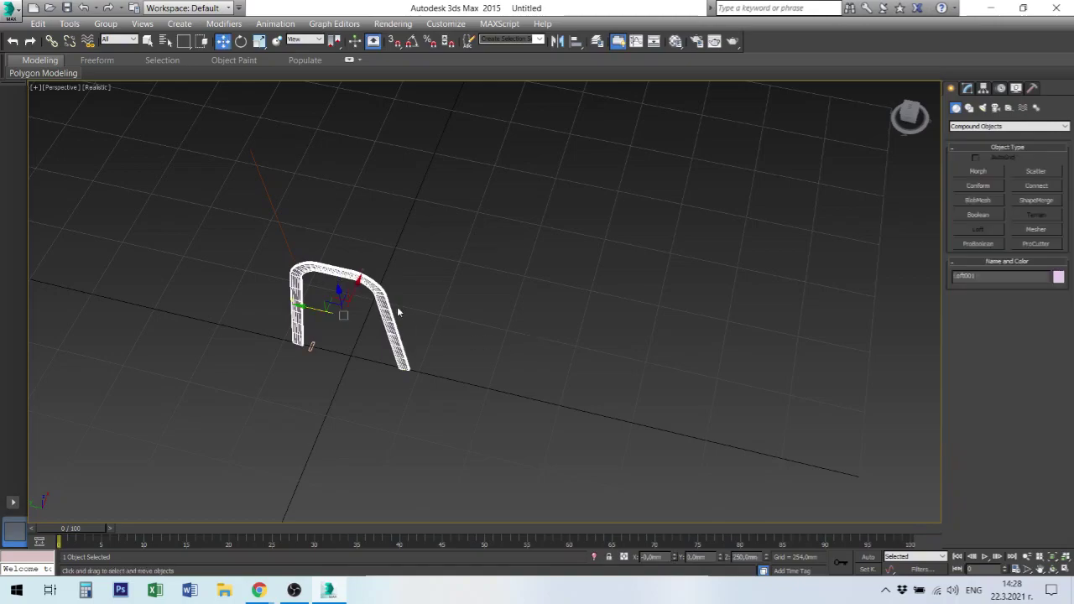
scroll(406, 354, "up", 2)
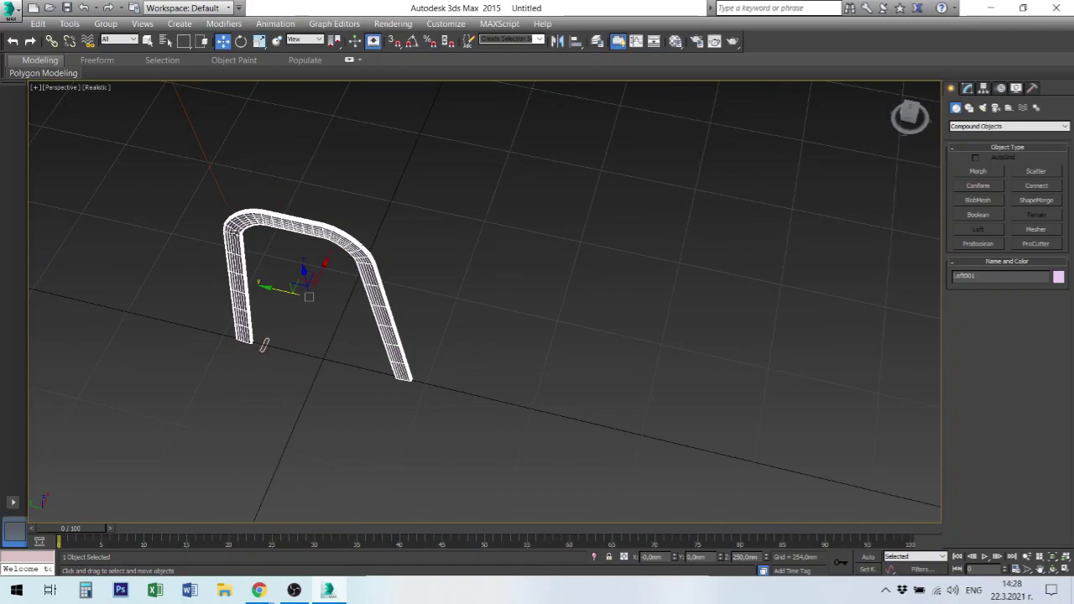
mouse_move(421, 350)
middle_mouse_down("alt")
mouse_move(396, 352)
mouse_move(403, 338)
middle_mouse_up("alt")
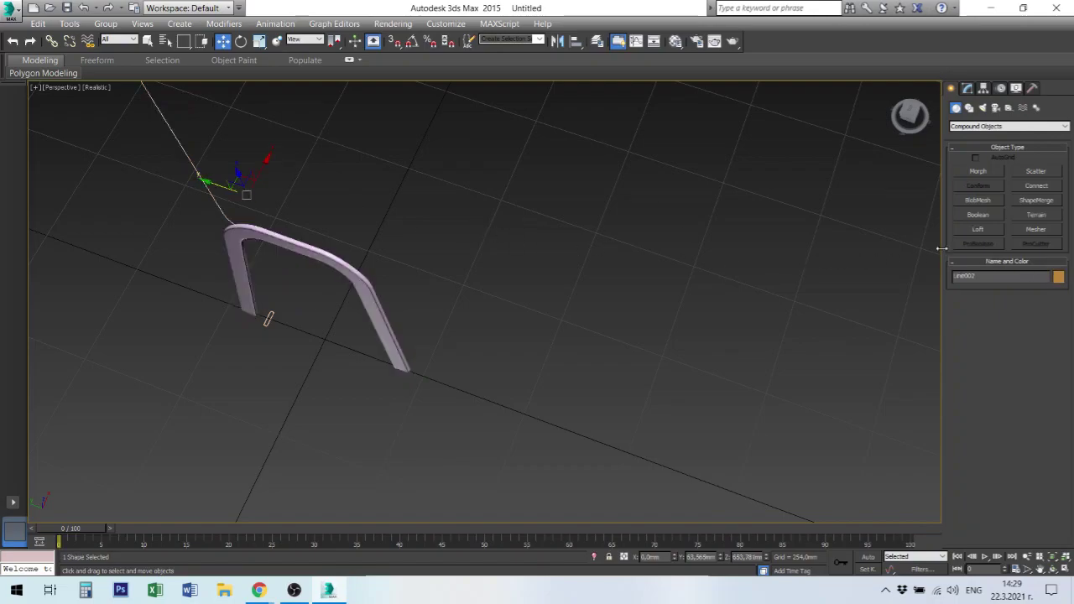
- Loft Line002 with Rectangle001 as its shape to create the backrest piece Loft002
left_click(977, 230)
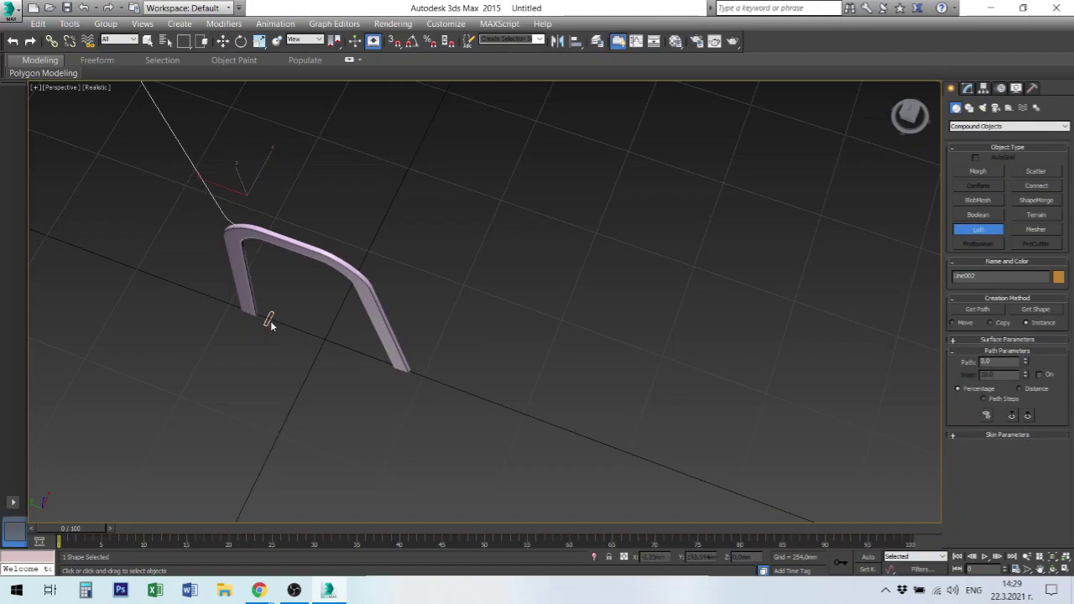
left_click(1045, 311)
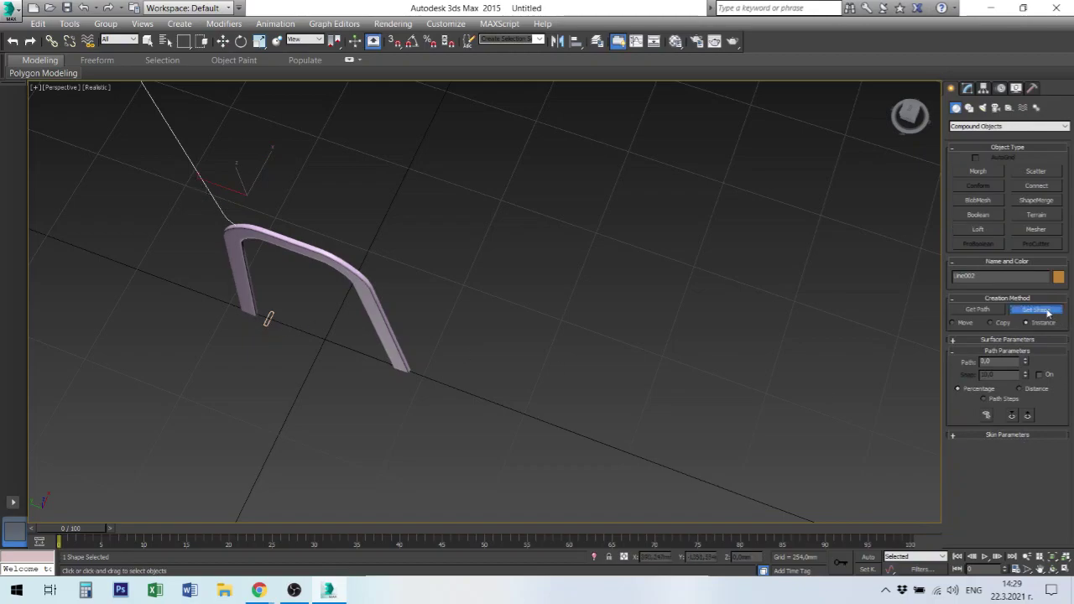
left_click(268, 318)
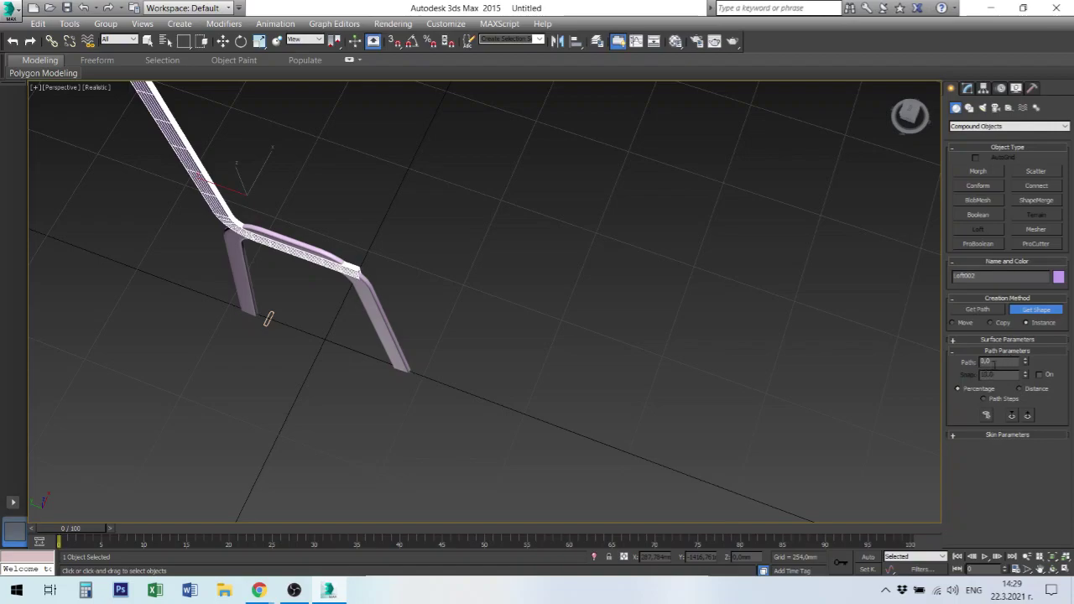
- Return to four viewports with Alt+W and zoom the Top view on the lofted chair
left_click(999, 339)
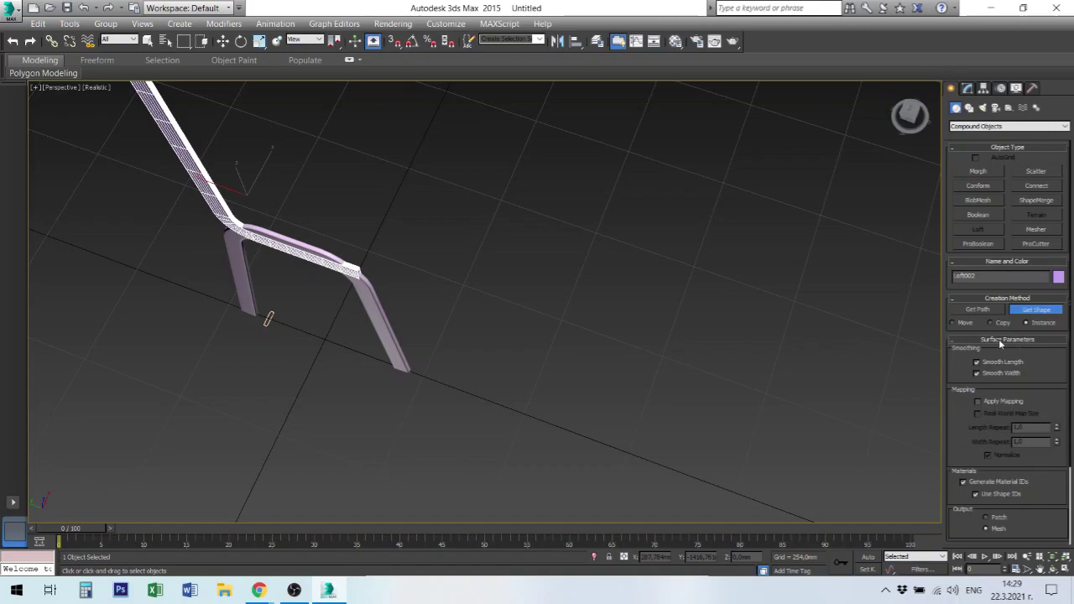
left_click(999, 340)
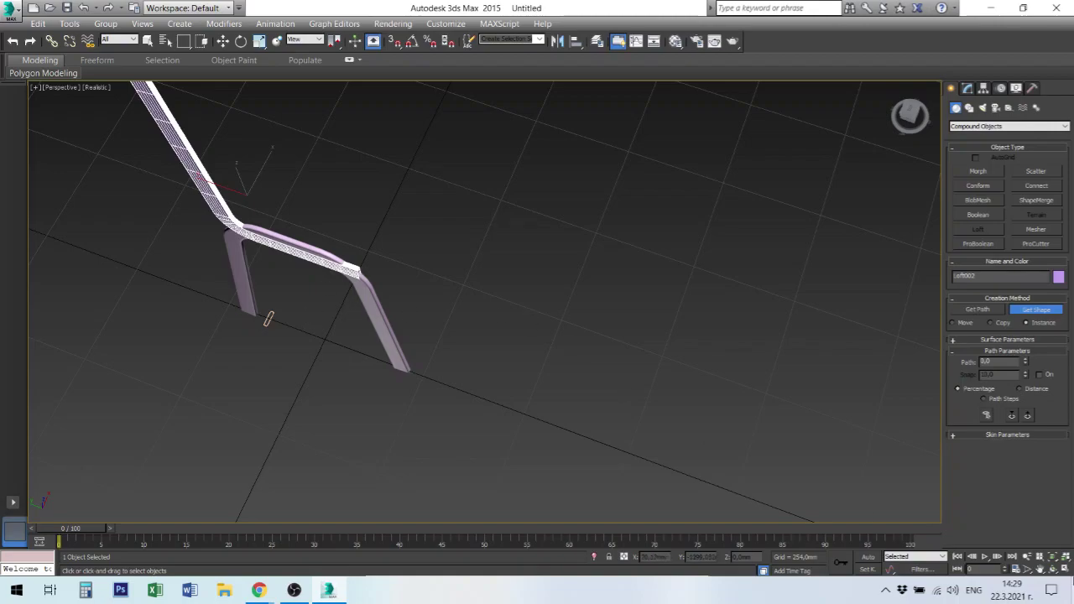
key("alt+w")
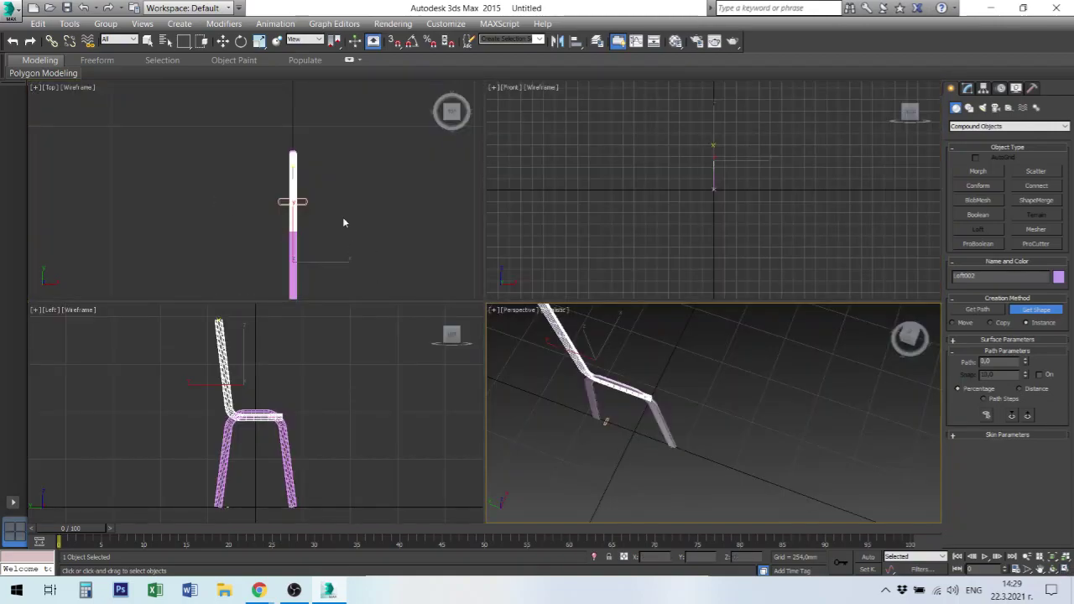
left_click(343, 222)
scroll(299, 218, "up", 3)
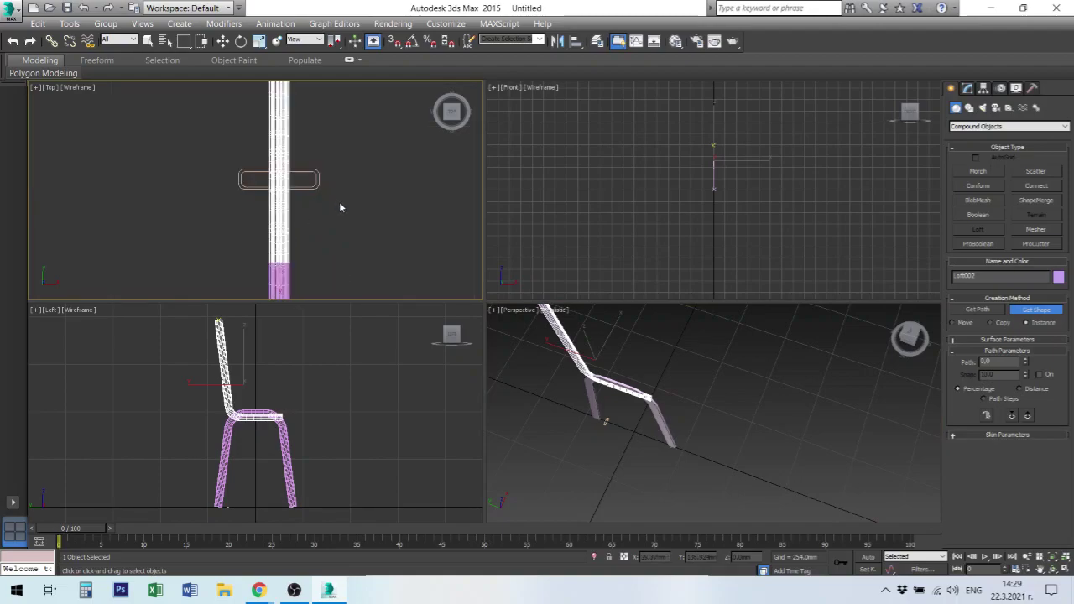
- Move Rectangle001 right along X, clear of the frame, and convert it to an editable spline
right_click(339, 201)
left_click(339, 201)
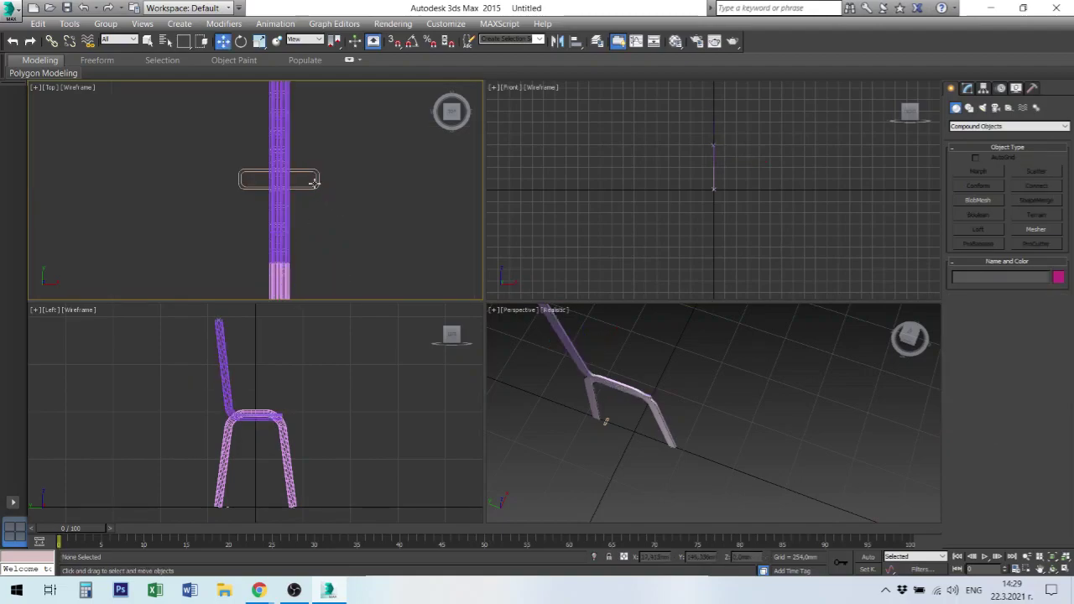
left_click(315, 182)
left_click_drag(334, 179, 397, 181)
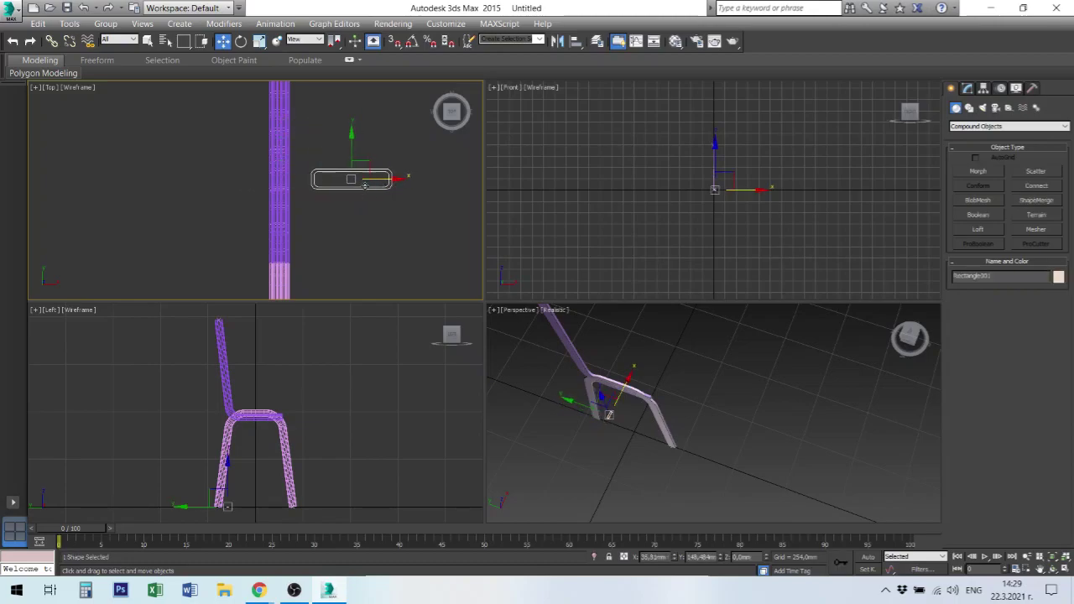
right_click(361, 185)
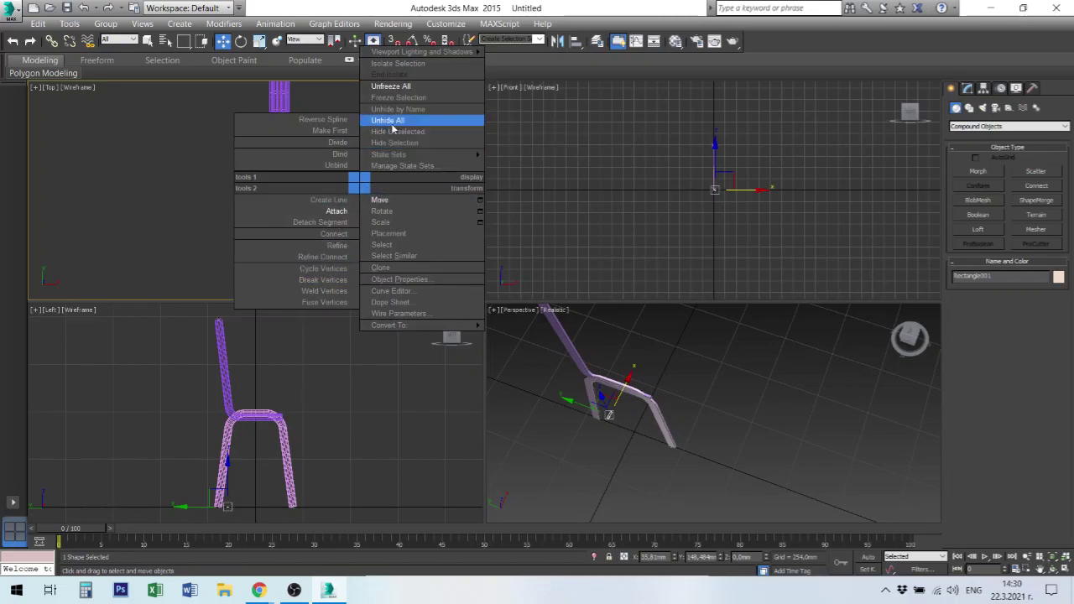
left_click(967, 92)
- At Vertex level, raise Rectangle001's top-row vertices to stretch the profile upward
left_click(967, 91)
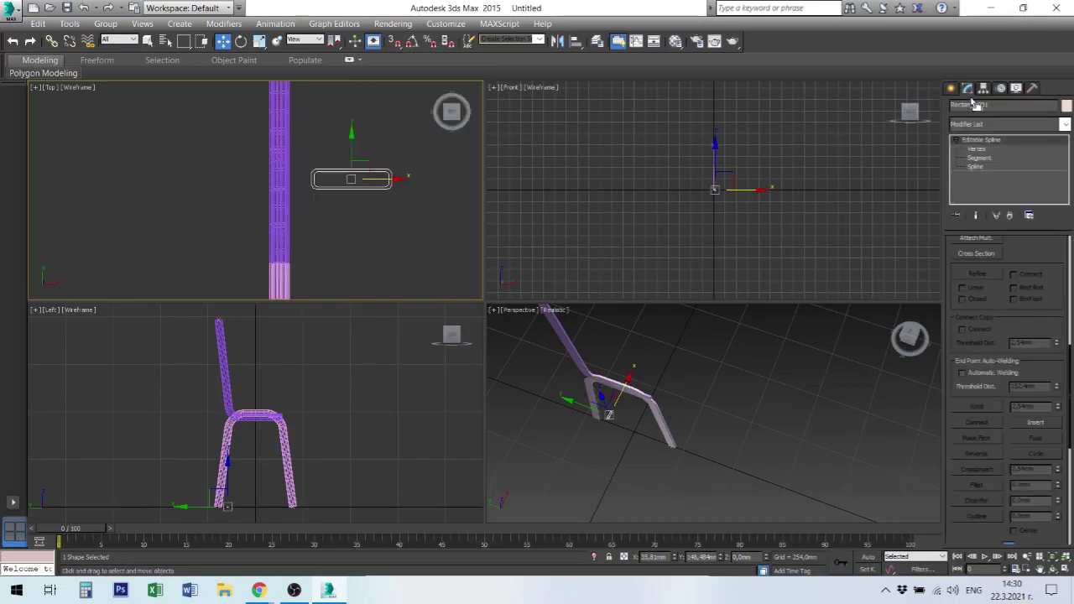
left_click(978, 149)
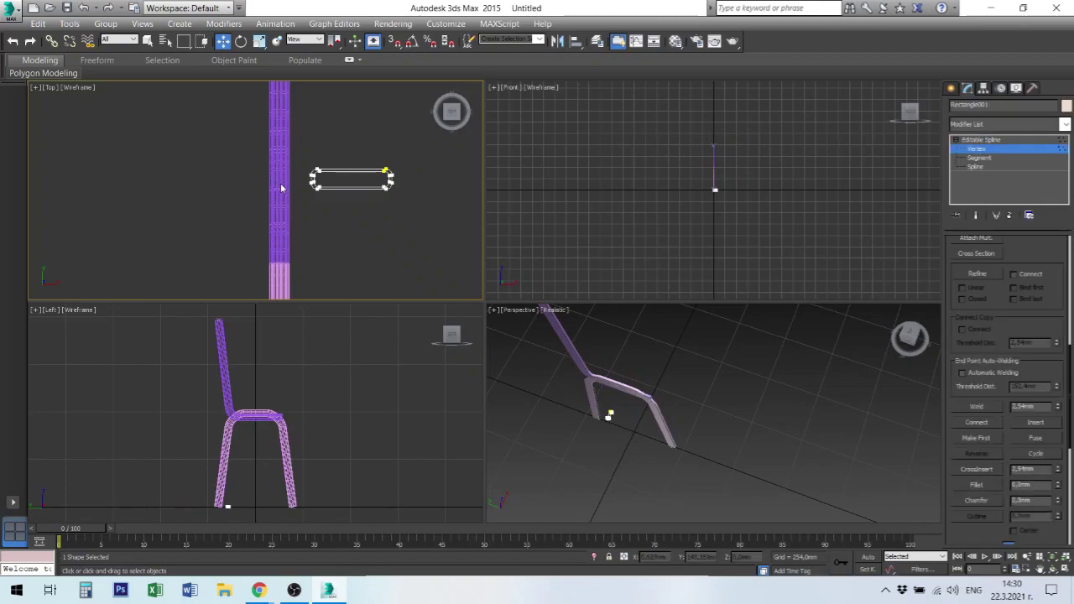
scroll(280, 184, "up", 2)
scroll(350, 206, "up", 1)
middle_click_drag(350, 206, 56, 242)
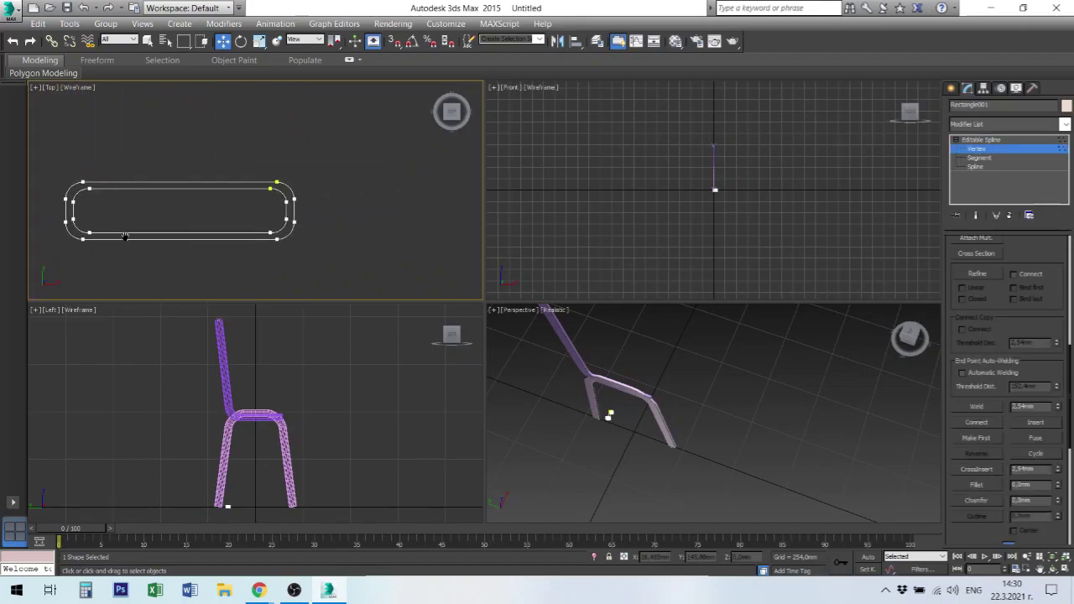
mouse_move(57, 164)
left_mouse_down()
mouse_move(91, 204)
mouse_move(319, 213)
left_mouse_up()
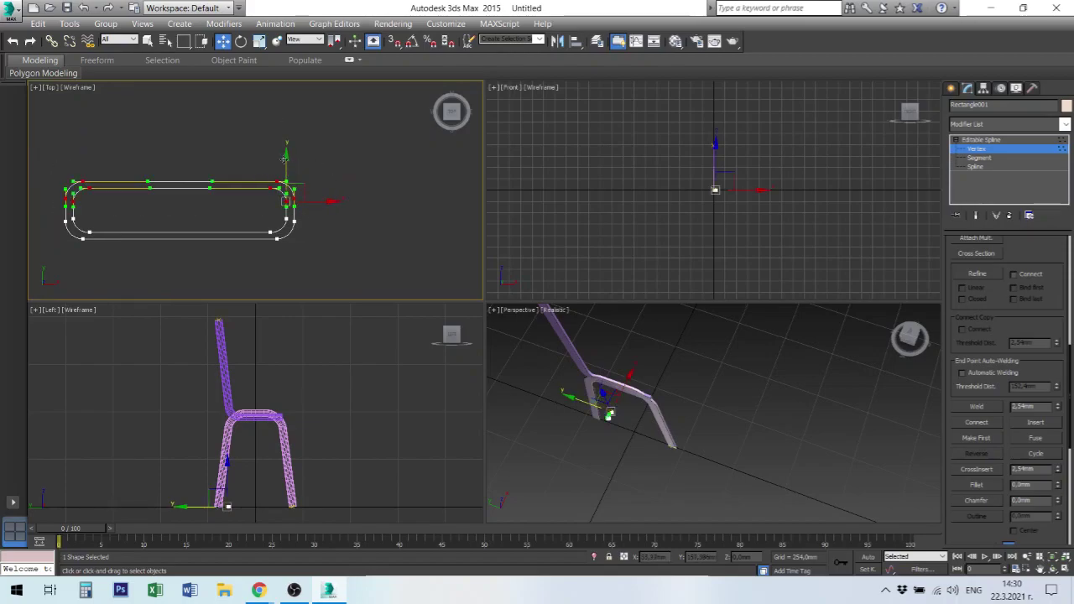
left_click_drag(292, 165, 293, 70)
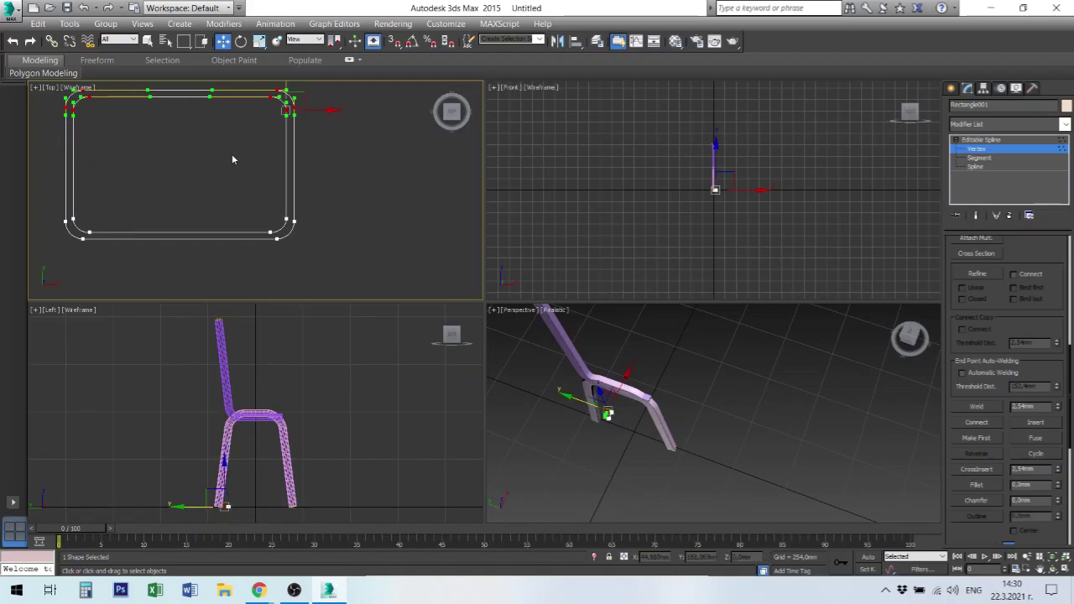
scroll(235, 155, "down", 2)
mouse_move(236, 156)
middle_mouse_down()
mouse_move(266, 180)
mouse_move(269, 203)
middle_mouse_up()
left_click_drag(297, 134, 297, 109)
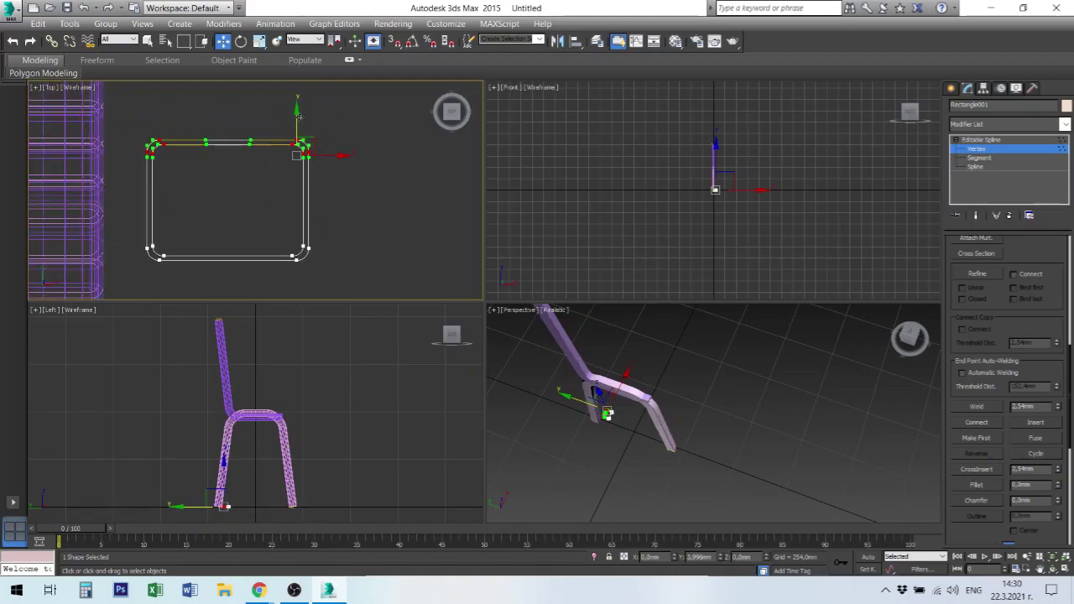
- Pull the profile's right-side vertices left along X to narrow the cross-section
left_click(340, 192)
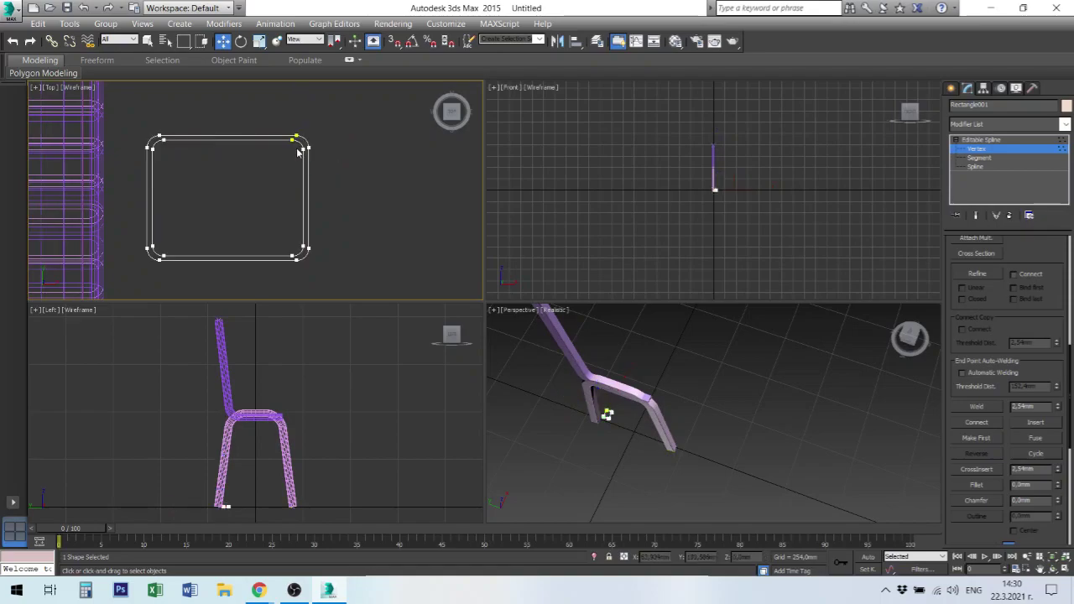
left_click_drag(286, 126, 364, 266)
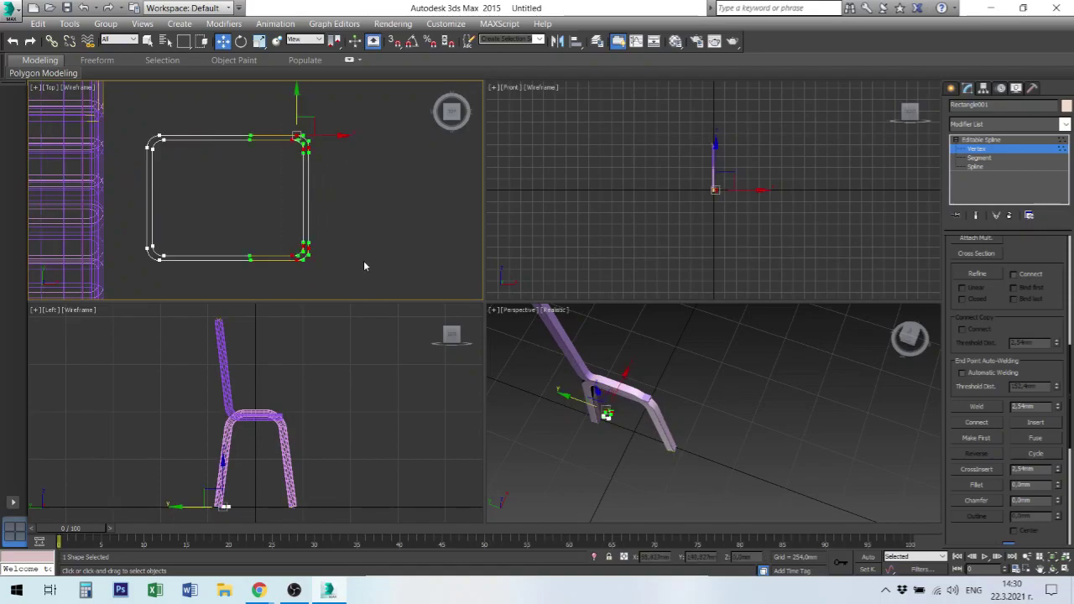
left_click_drag(331, 135, 222, 143)
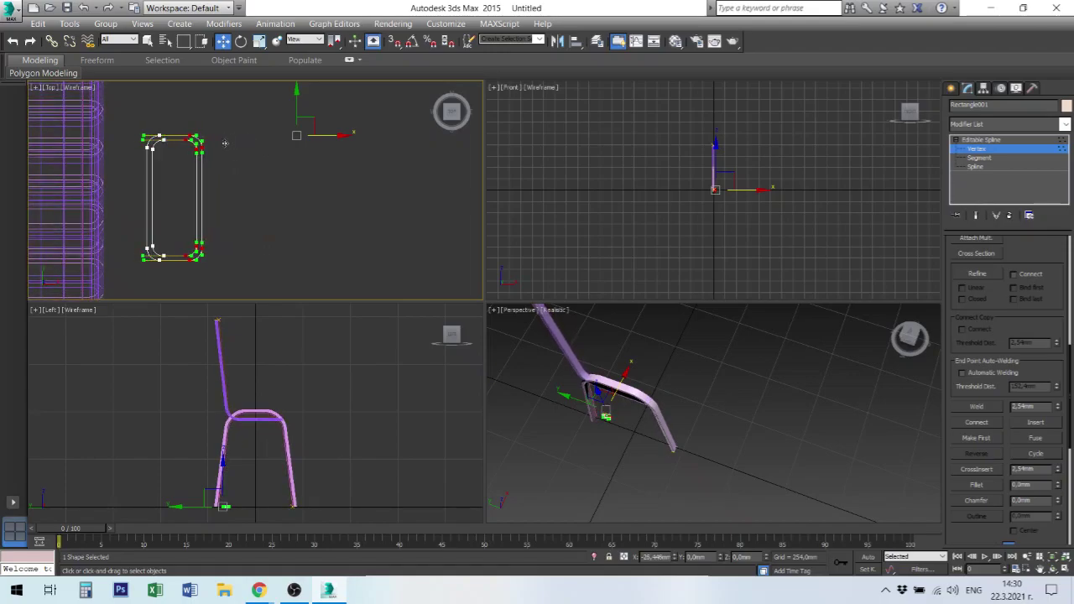
left_click_drag(221, 143, 221, 144)
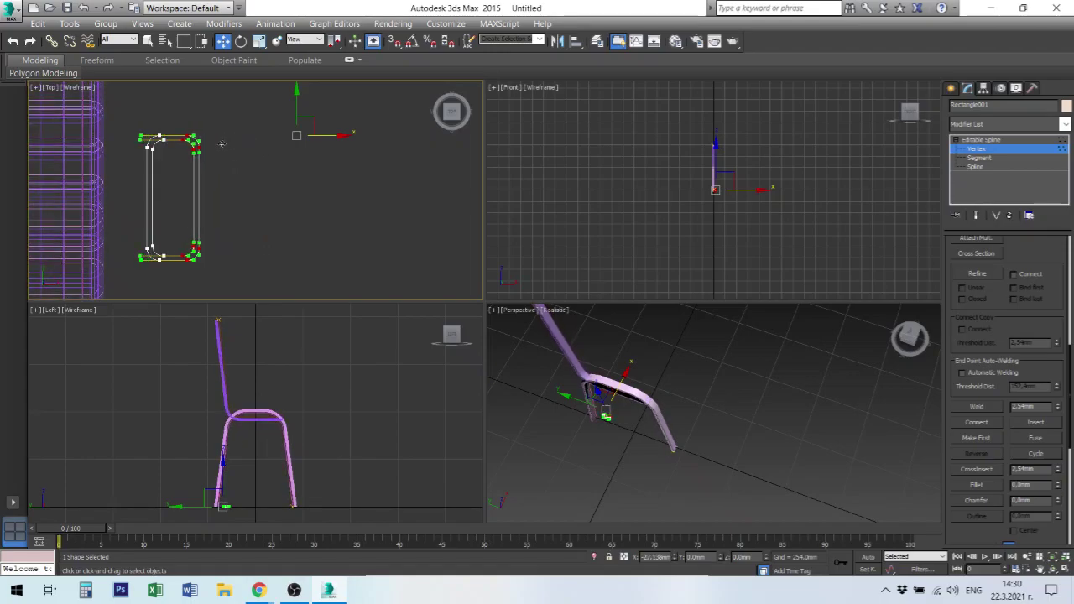
left_click(227, 170)
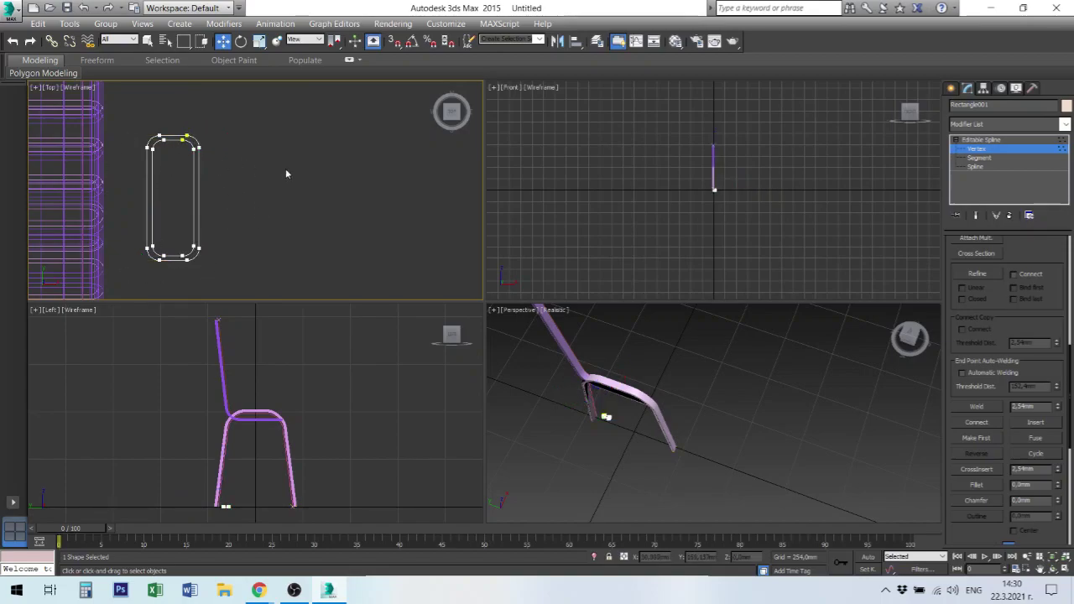
left_click(604, 432)
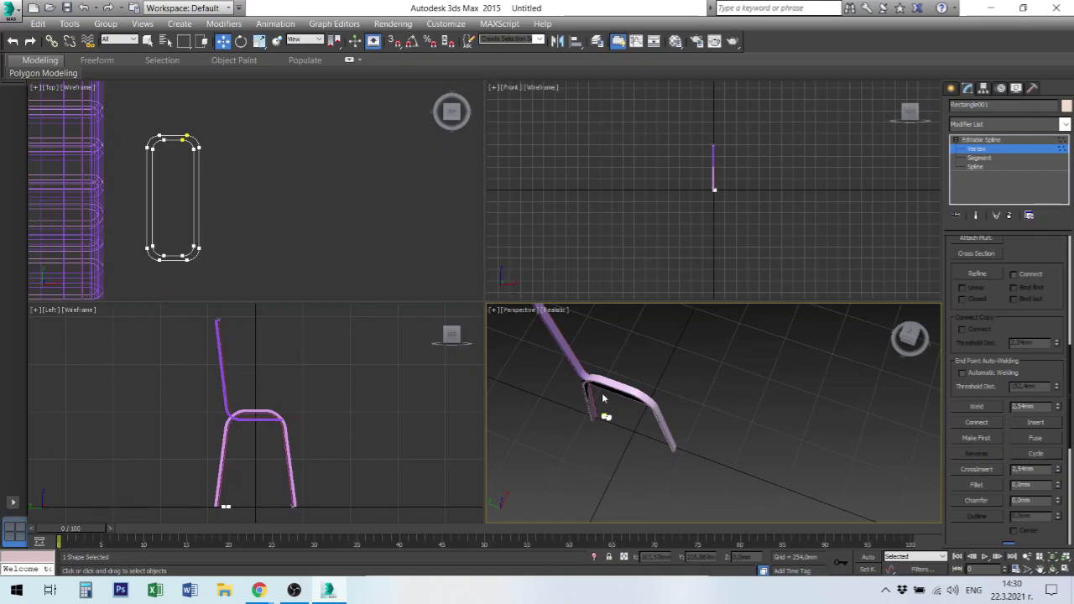
- Exit vertex editing and move the back loft along X in the perspective view
mouse_move(603, 399)
middle_mouse_down("alt")
mouse_move(650, 409)
mouse_move(690, 360)
mouse_move(592, 334)
middle_mouse_up("alt")
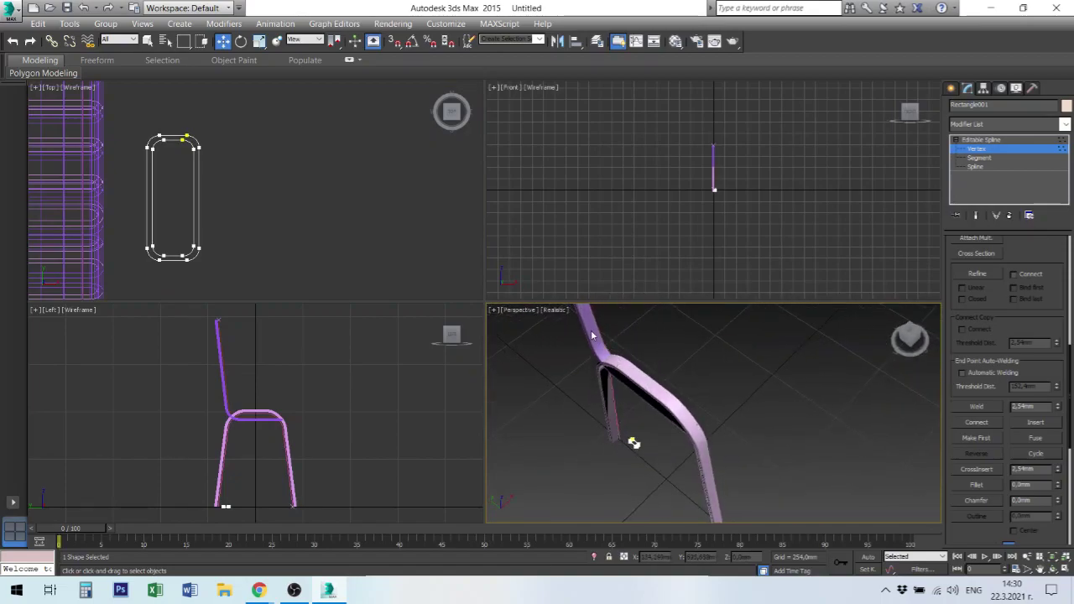
right_click(750, 380)
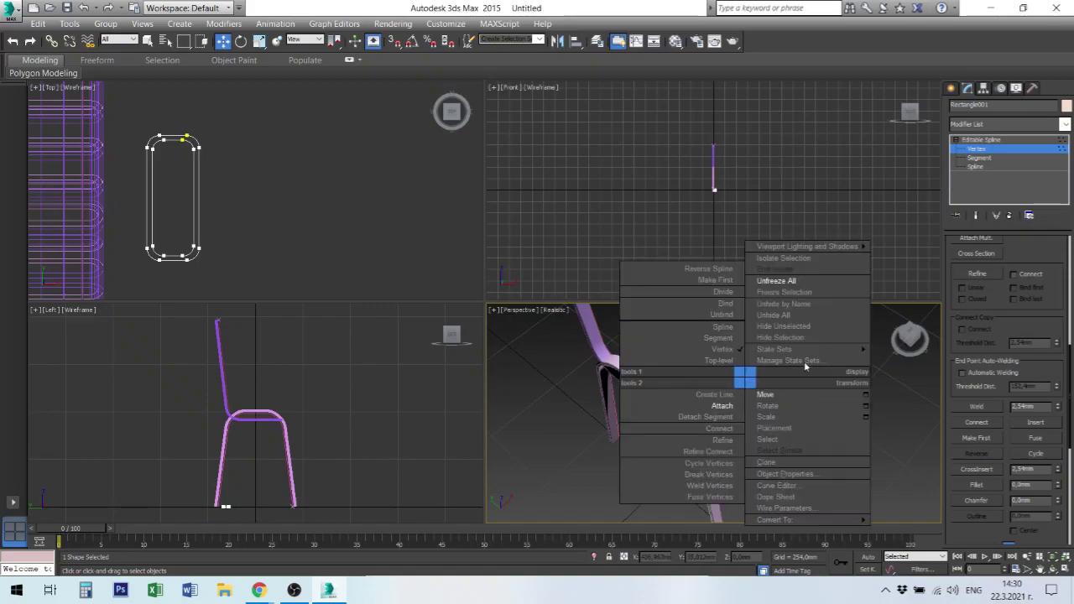
left_click(981, 140)
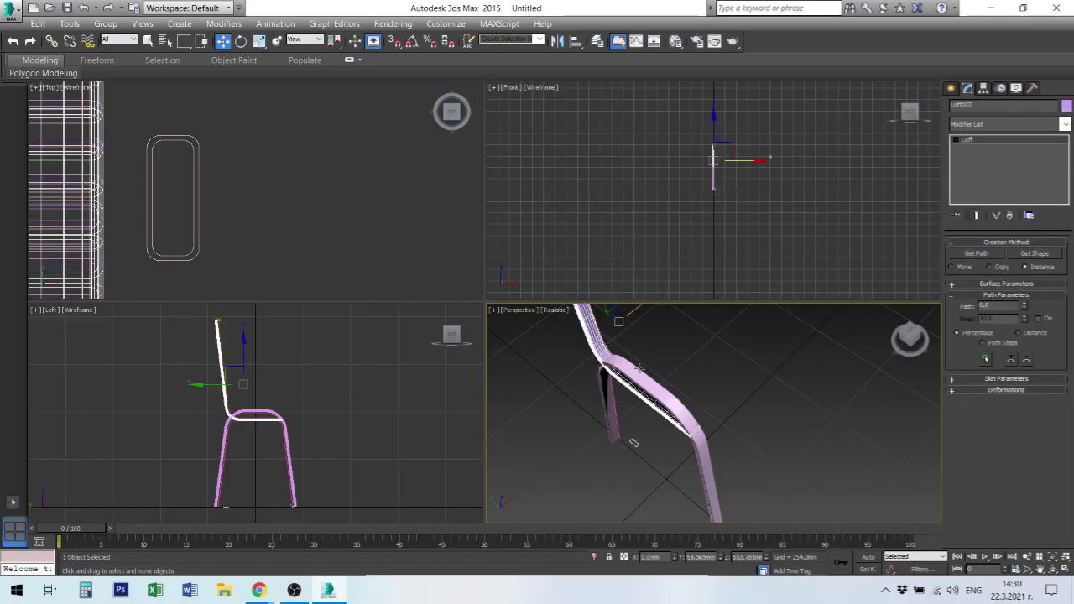
middle_click_drag(640, 369, 629, 374)
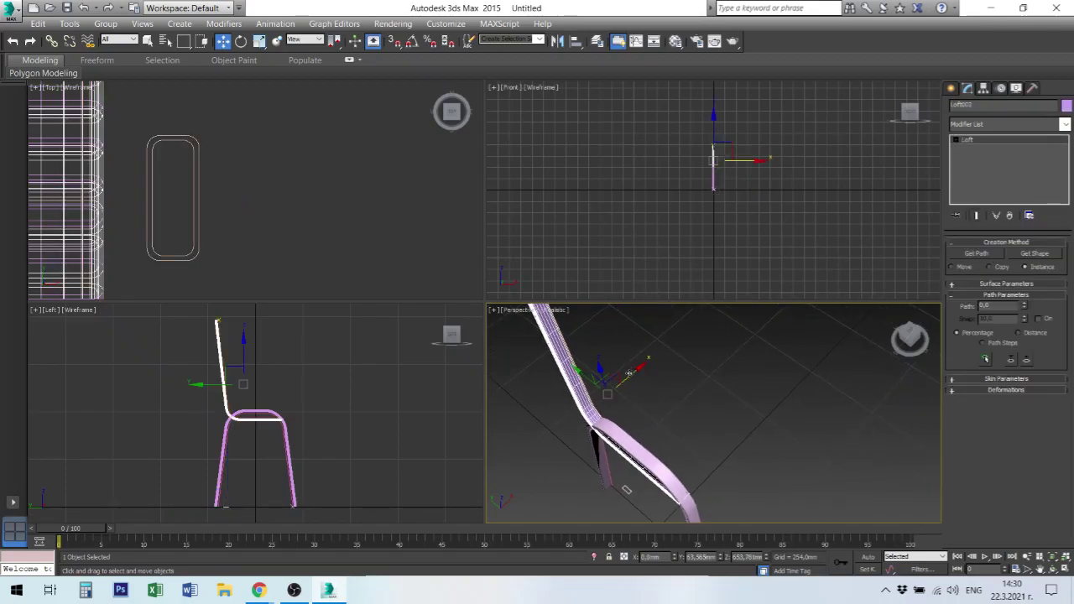
left_click_drag(629, 373, 651, 358)
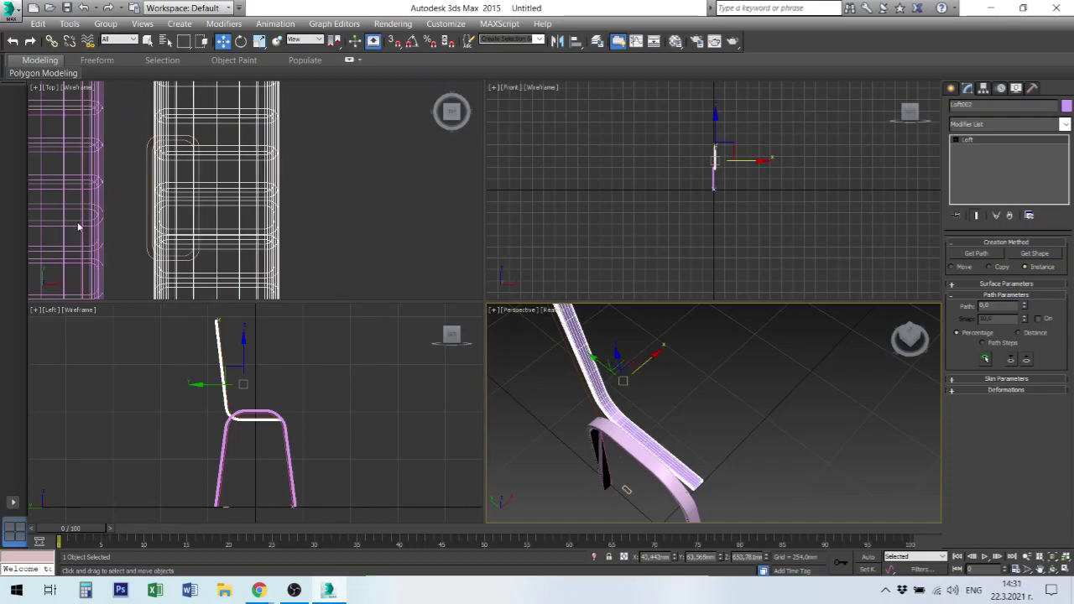
- Fine-tune the back loft's position in the Top view so it sits beside the leg frame
scroll(78, 226, "down", 2)
middle_click_drag(109, 224, 316, 136)
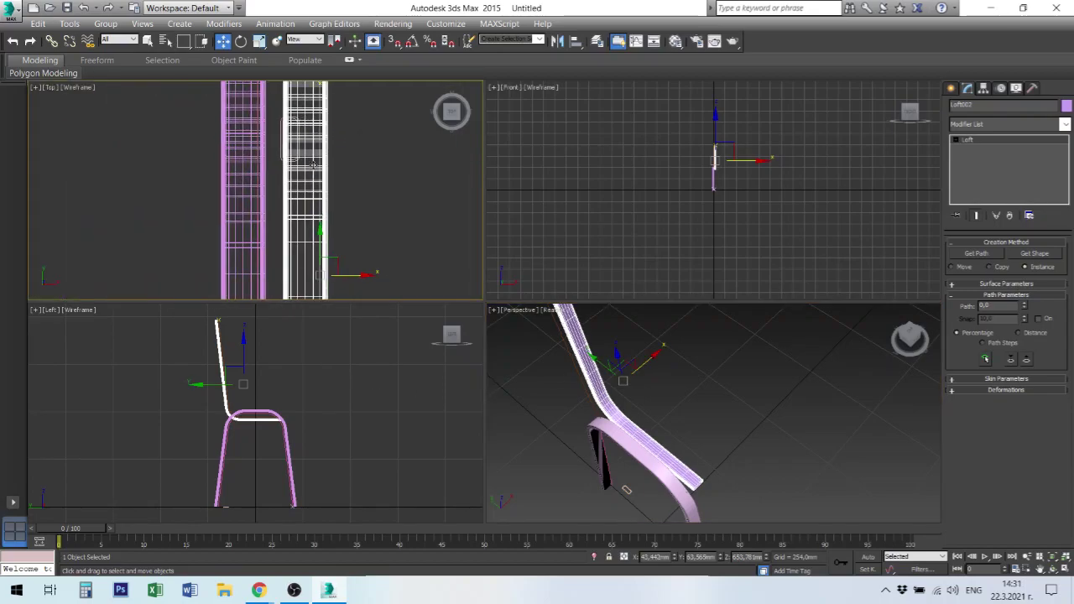
scroll(313, 165, "down", 2)
scroll(371, 227, "down", 1)
scroll(382, 251, "up", 1)
scroll(364, 172, "up", 1)
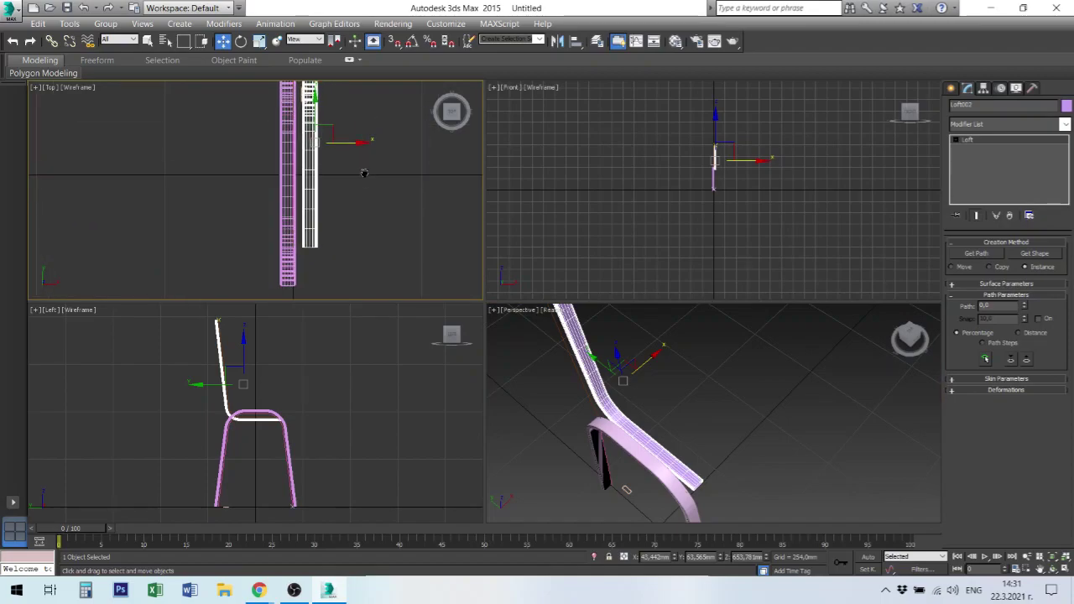
middle_click_drag(364, 172, 366, 193)
left_click_drag(361, 164, 355, 172)
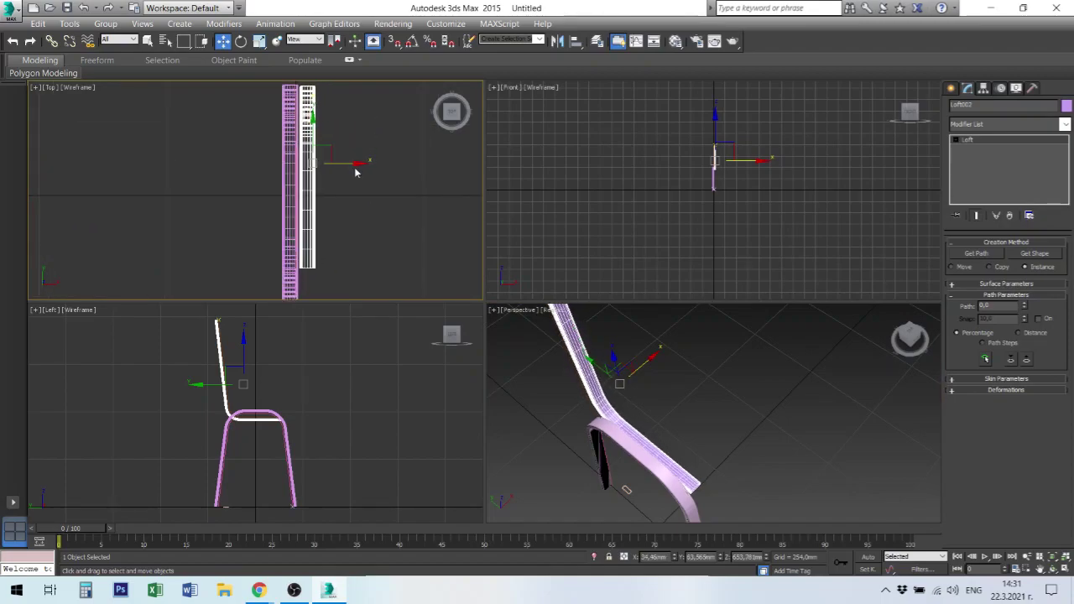
left_click(709, 409)
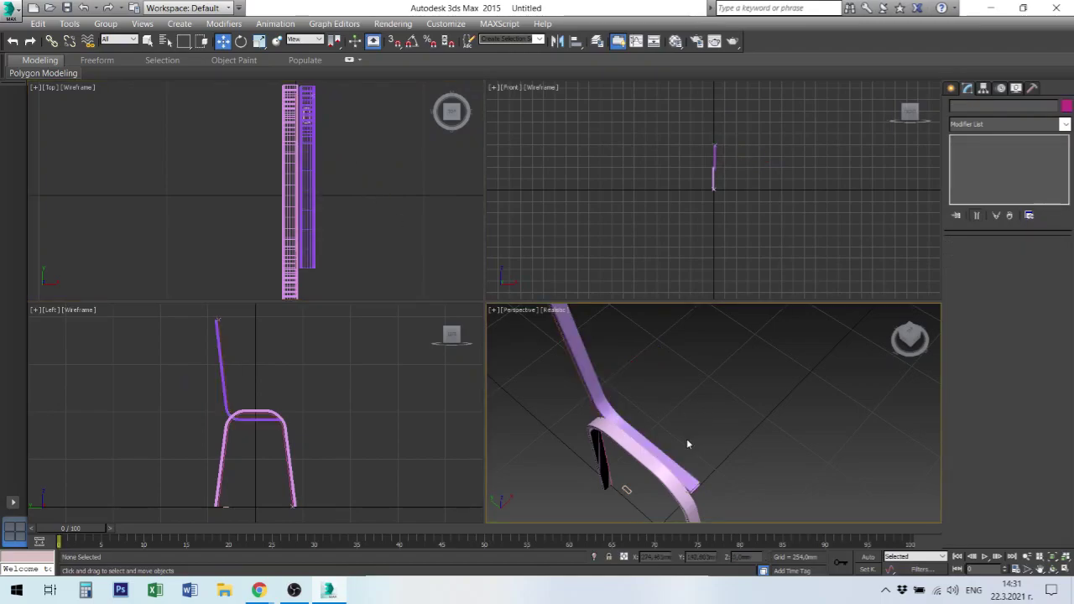
- Shift-drag both lofts along X as independent copies, creating Loft003 and Loft004
left_click(642, 450)
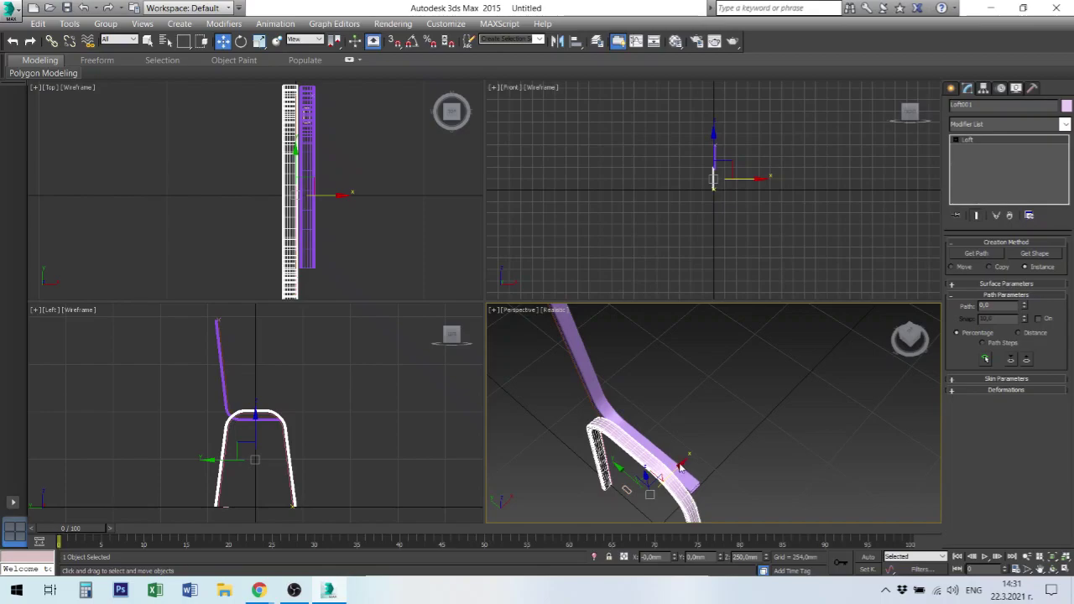
left_click(596, 386, "ctrl")
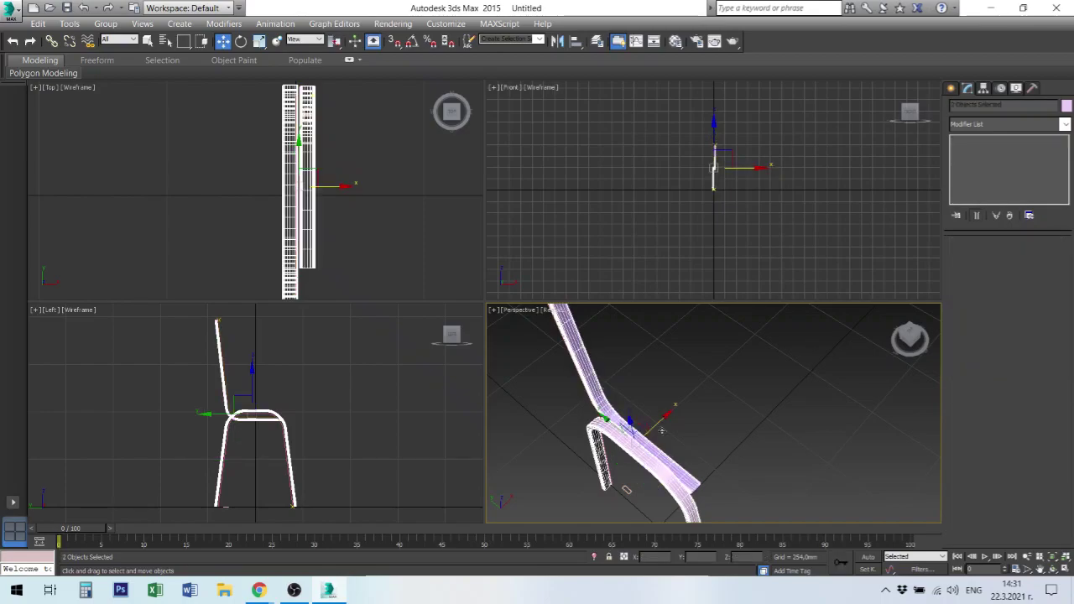
left_click_drag(597, 387, 592, 322)
left_click_drag(680, 402, 763, 354)
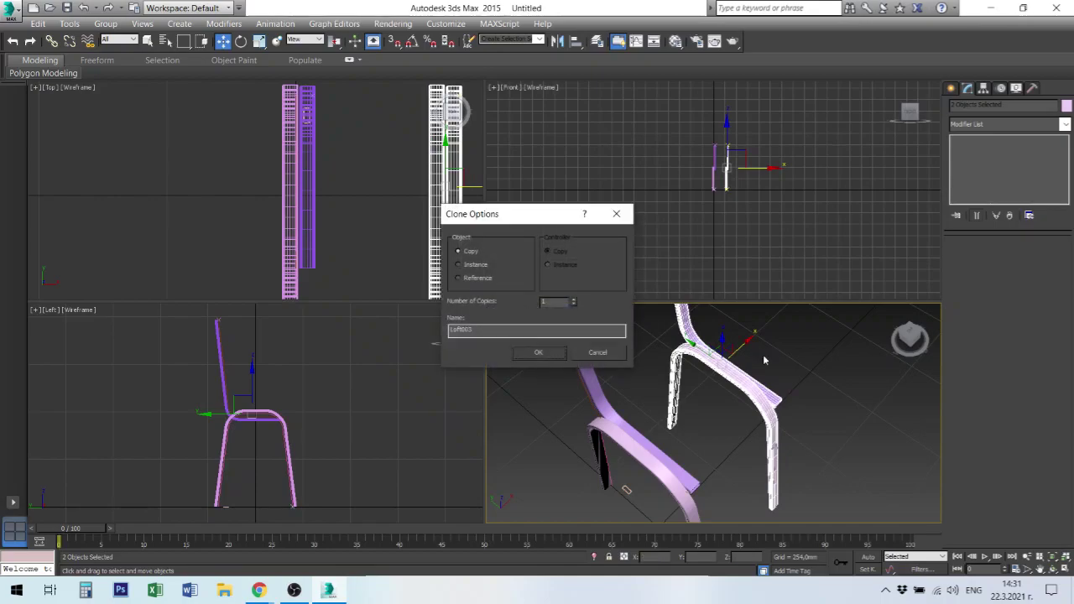
left_click(540, 353)
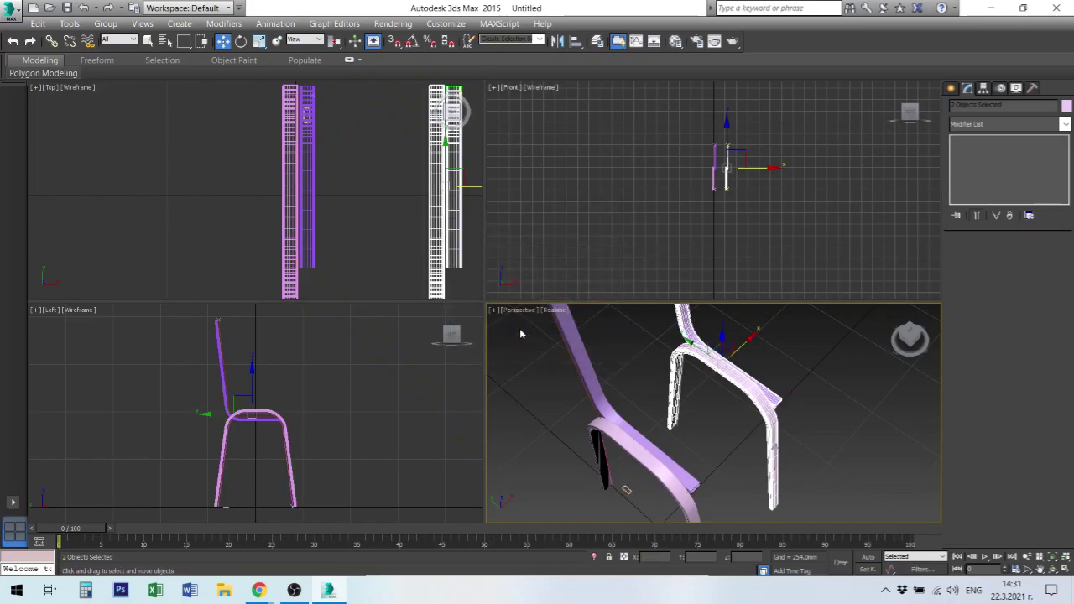
left_click(475, 243)
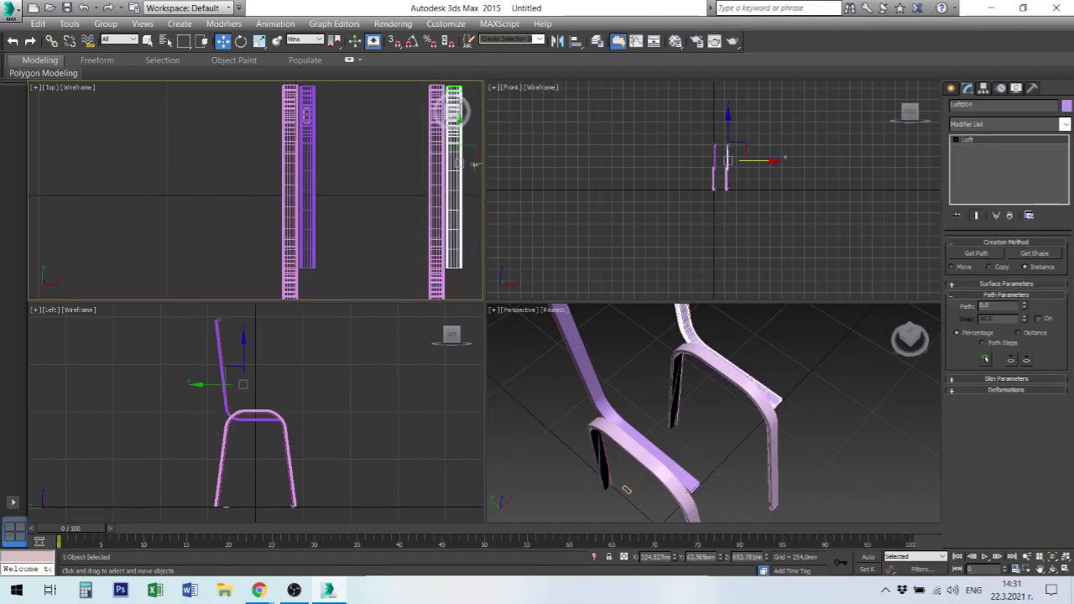
- Slide Loft004 inward along X to match the first side's arrangement
left_click_drag(475, 164, 443, 175)
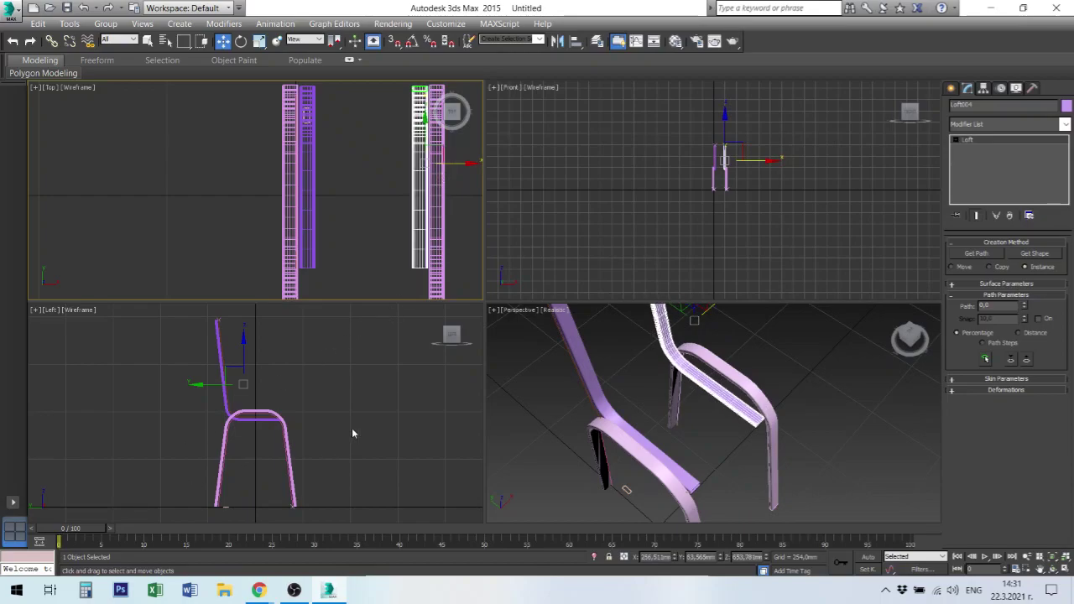
left_click(374, 391)
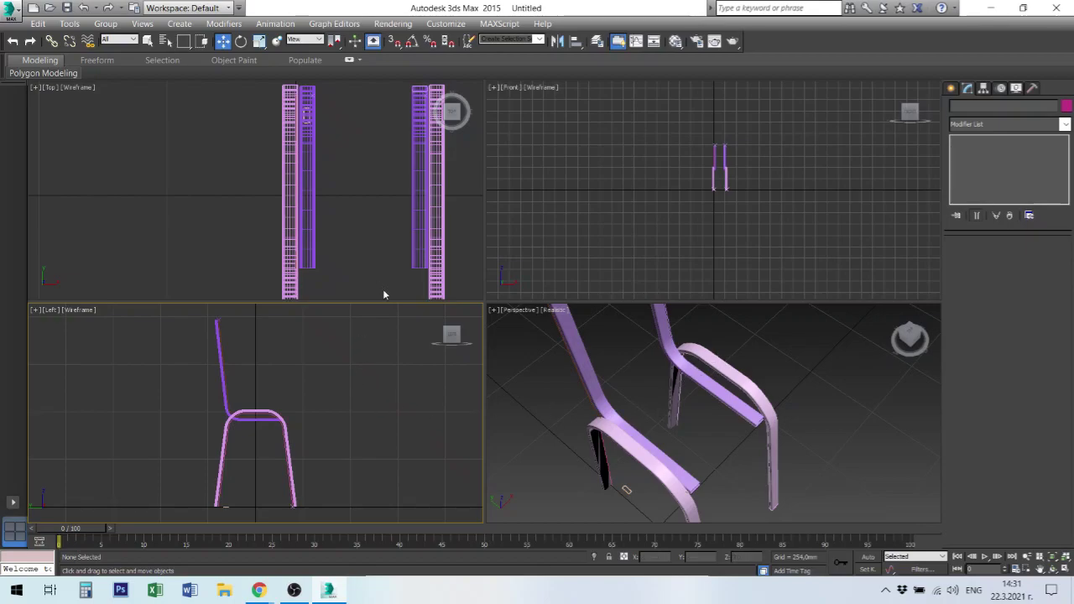
- Zoom in on the chair seat and make the Left viewport active
scroll(687, 383, "down", 5)
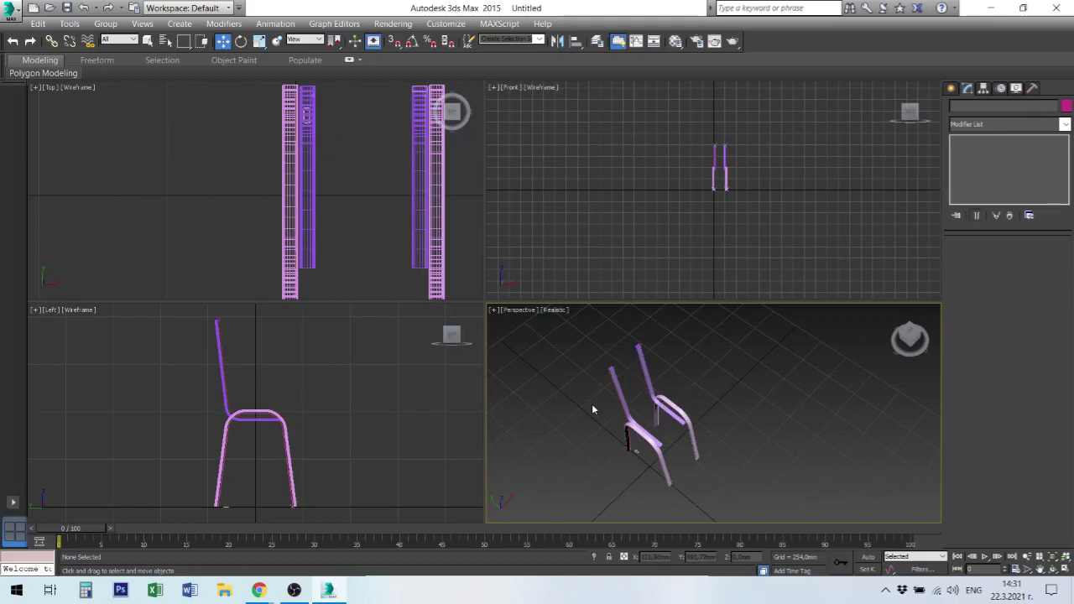
scroll(653, 423, "up", 4)
scroll(655, 423, "up", 2)
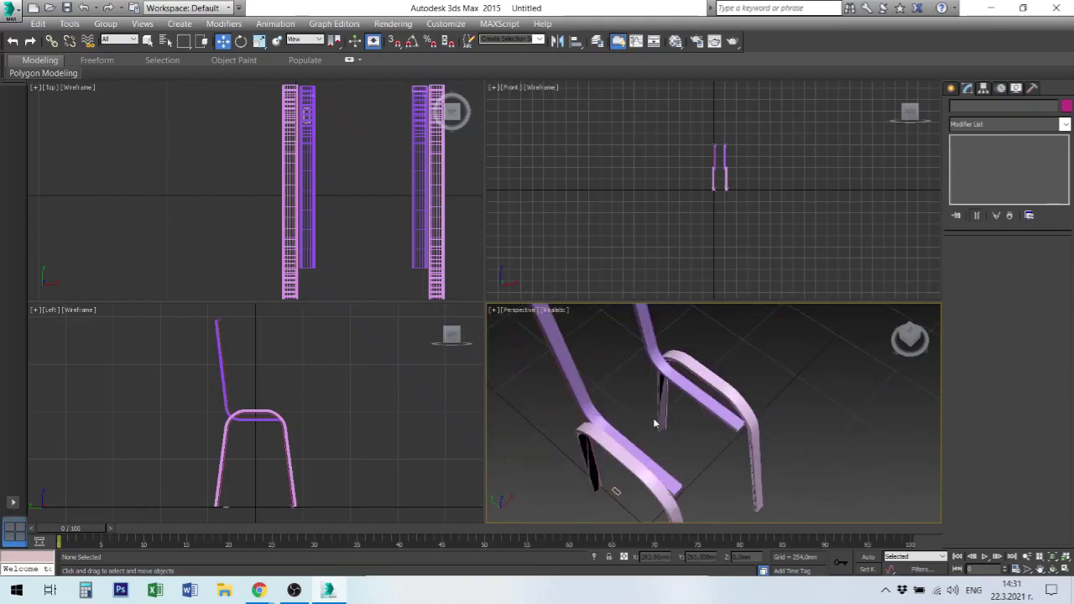
scroll(269, 428, "up", 3)
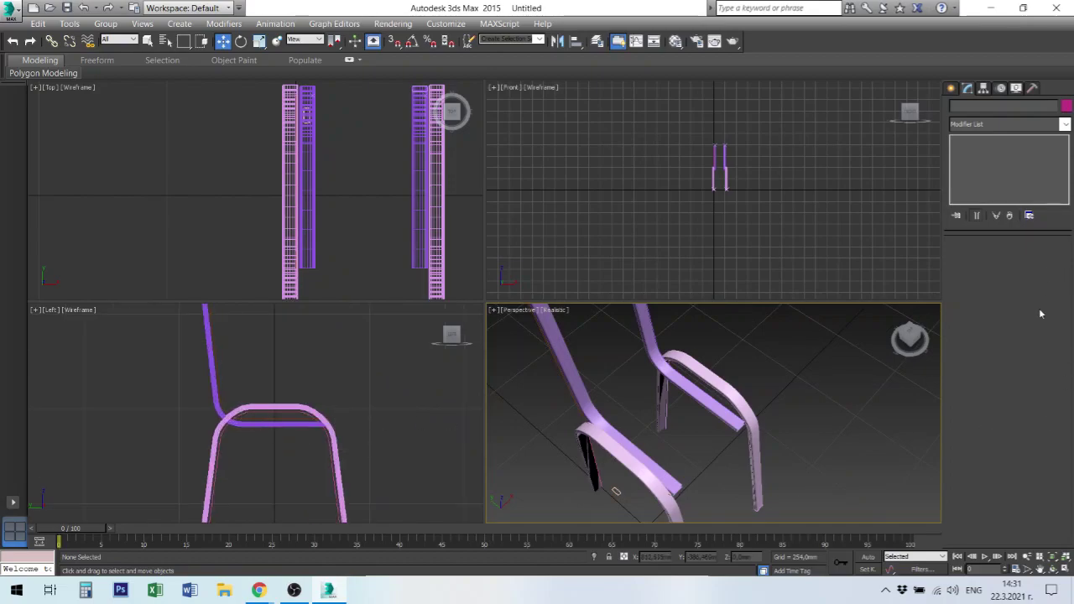
left_click(368, 364)
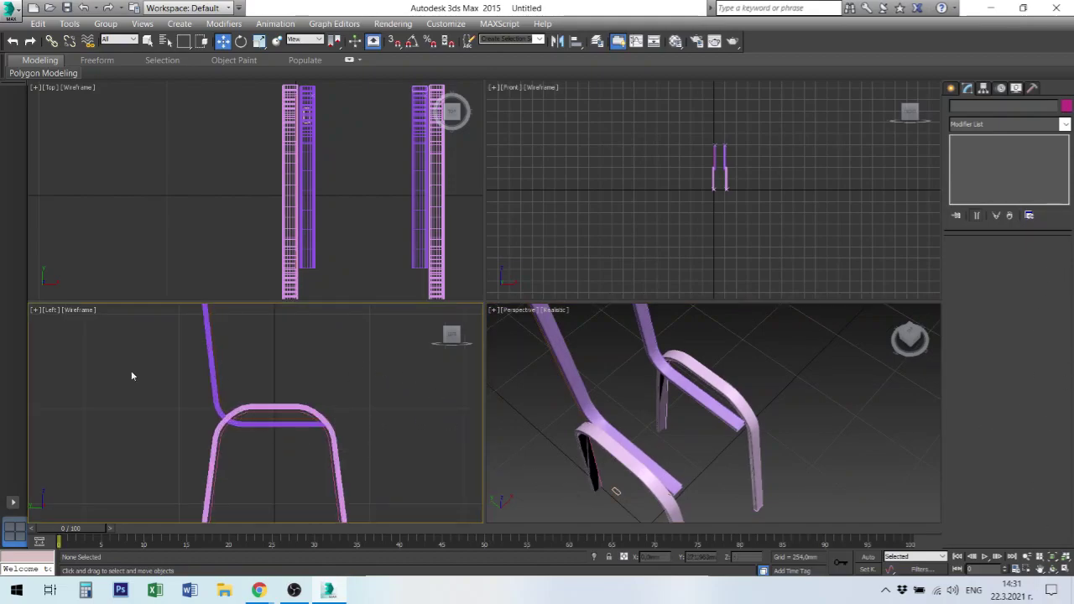
- Maximize the Left view and select the seat path line, then the upper seat loft
left_click(1065, 569)
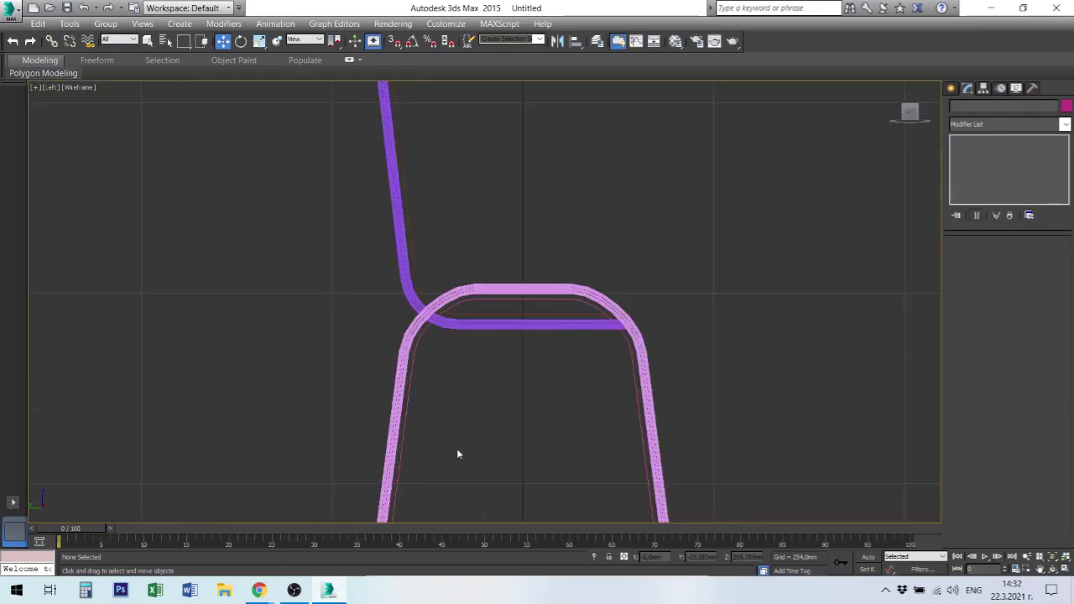
scroll(493, 329, "up", 4)
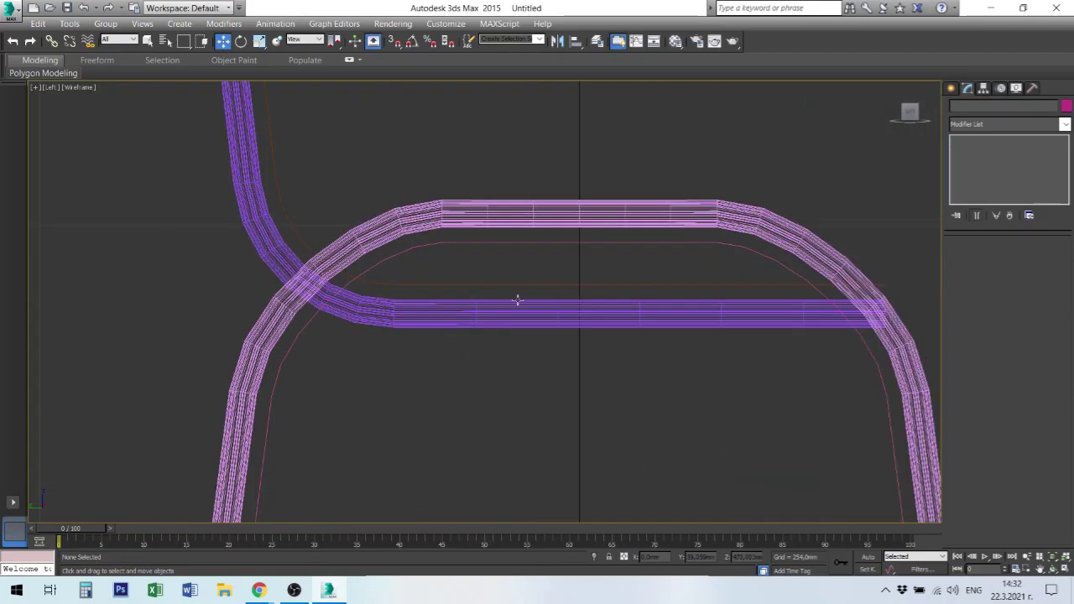
left_click(494, 285)
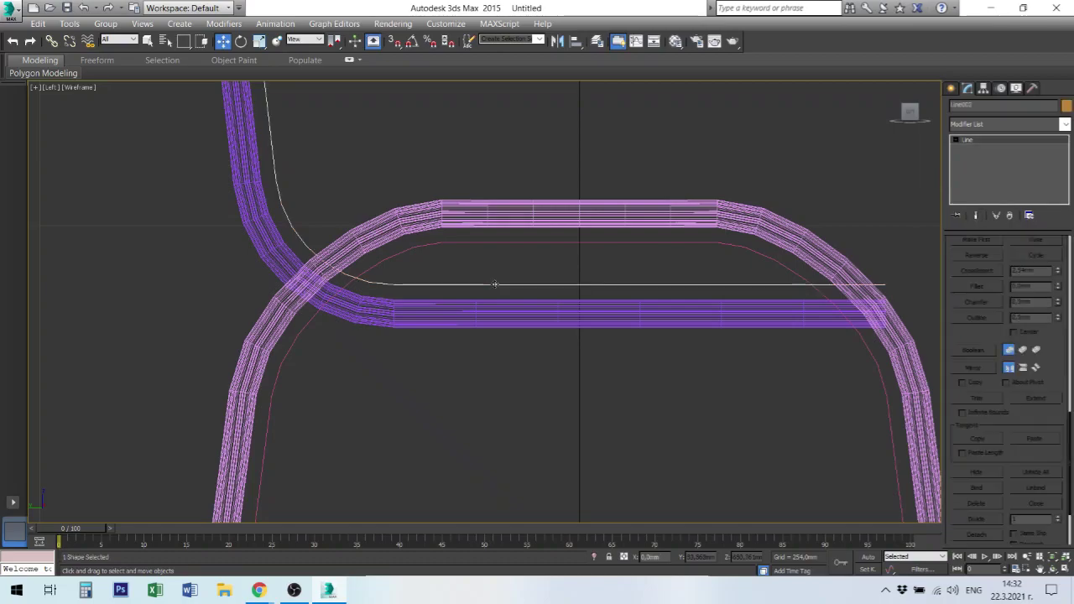
left_click(501, 241)
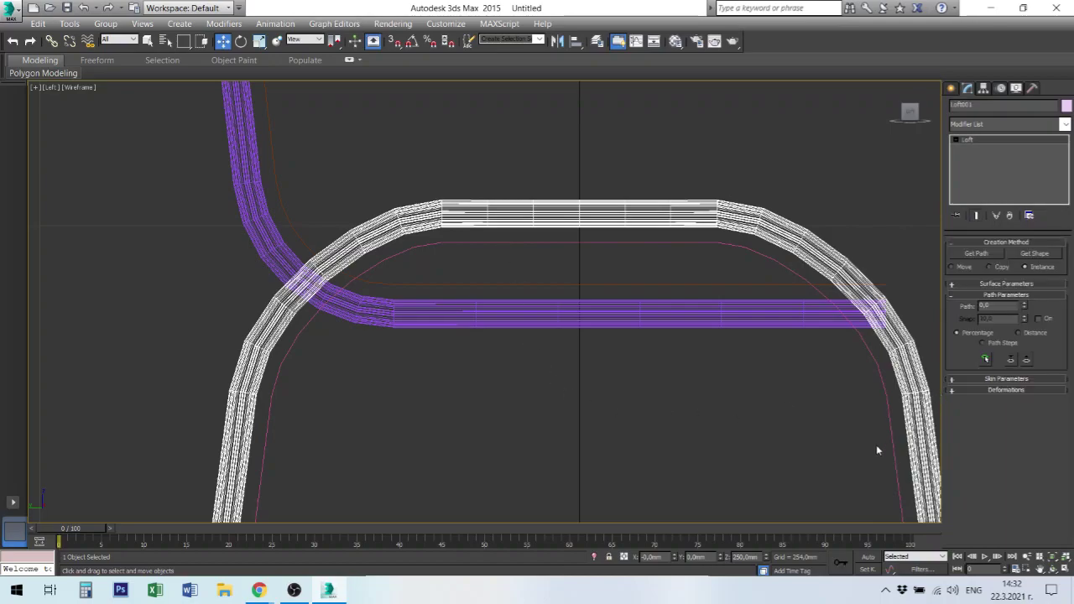
scroll(791, 432, "down", 4)
scroll(684, 421, "up", 4)
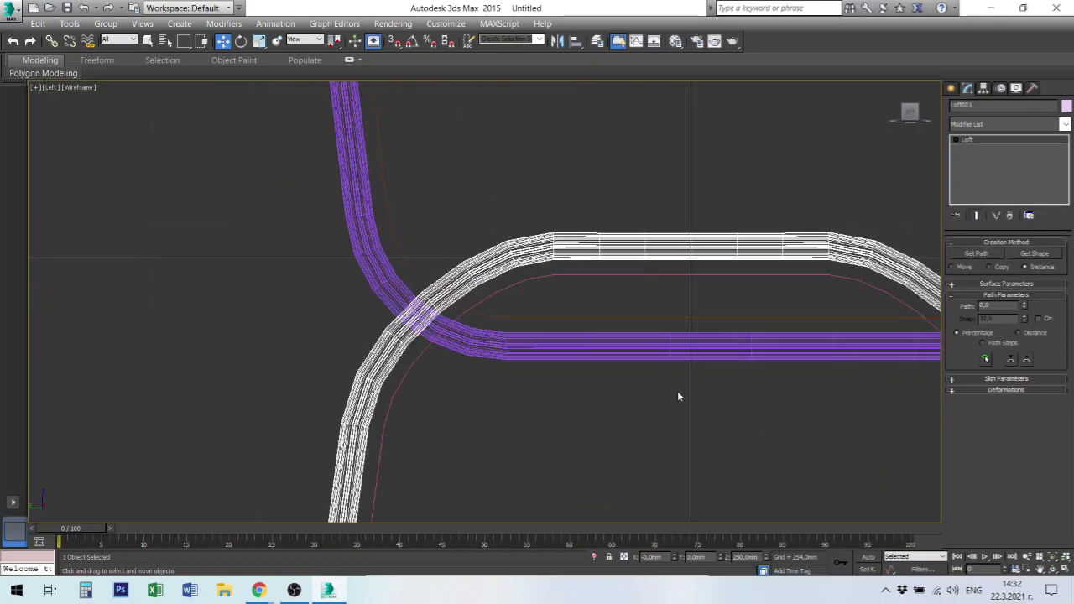
- Reselect the path line and seat loft, pan along the seat rail, and go to the Create panel
left_click(618, 317)
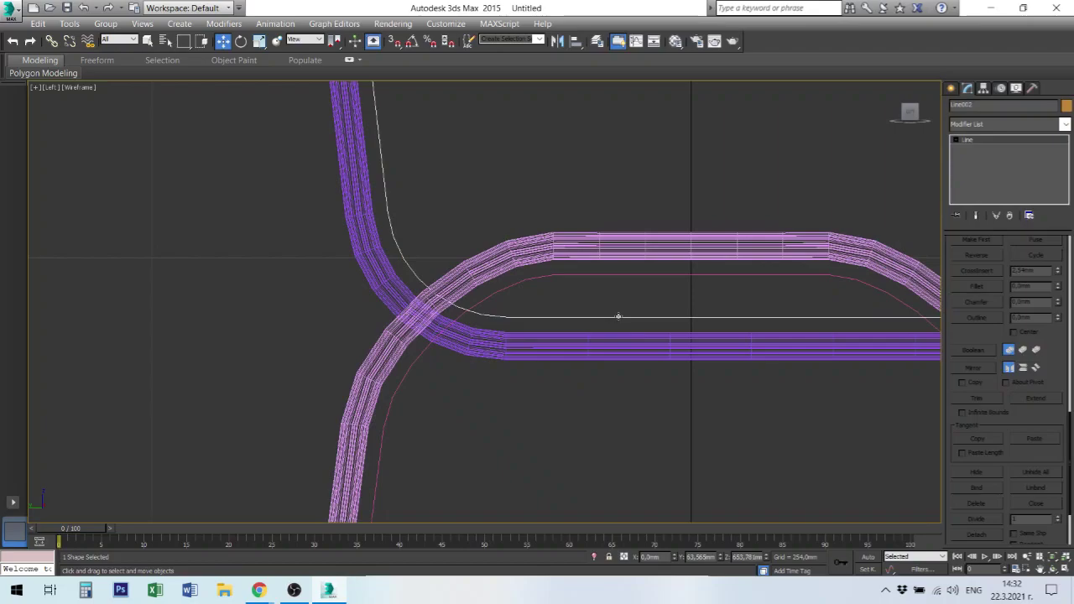
left_click(400, 388)
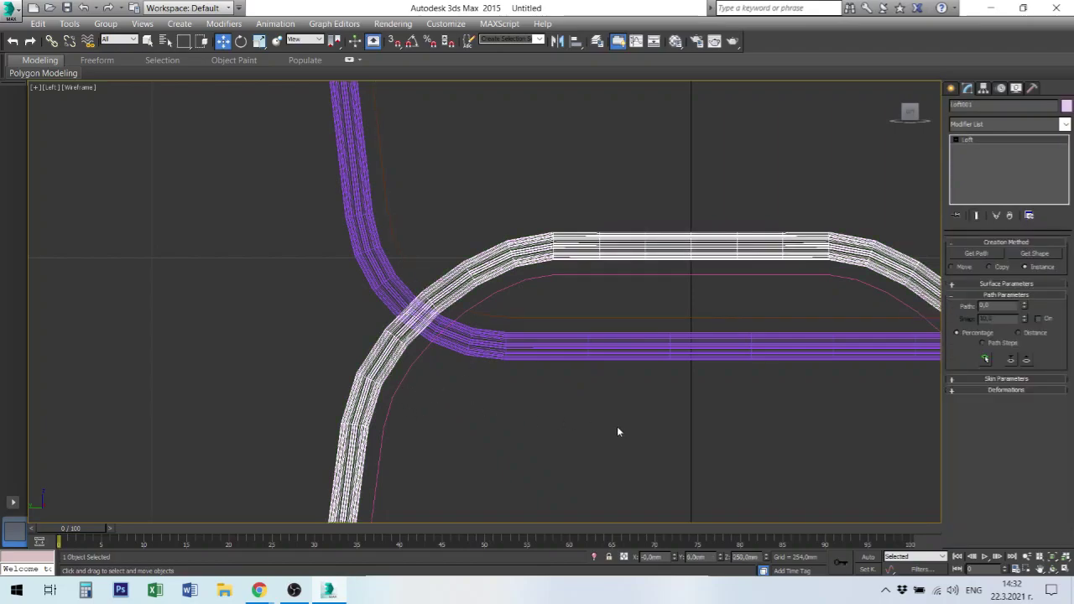
scroll(617, 426, "down", 2)
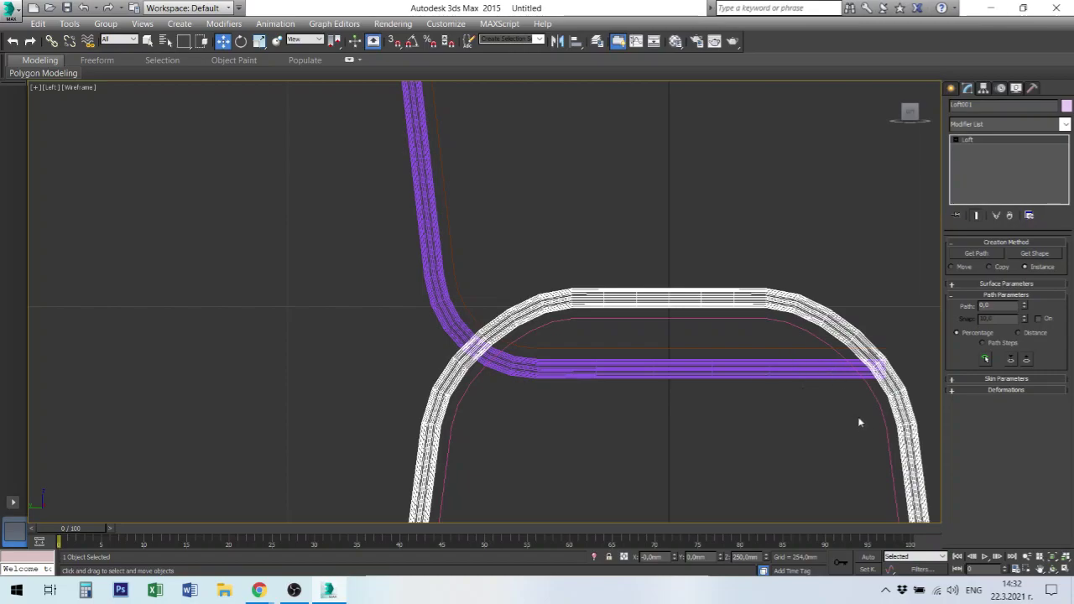
scroll(663, 366, "up", 3)
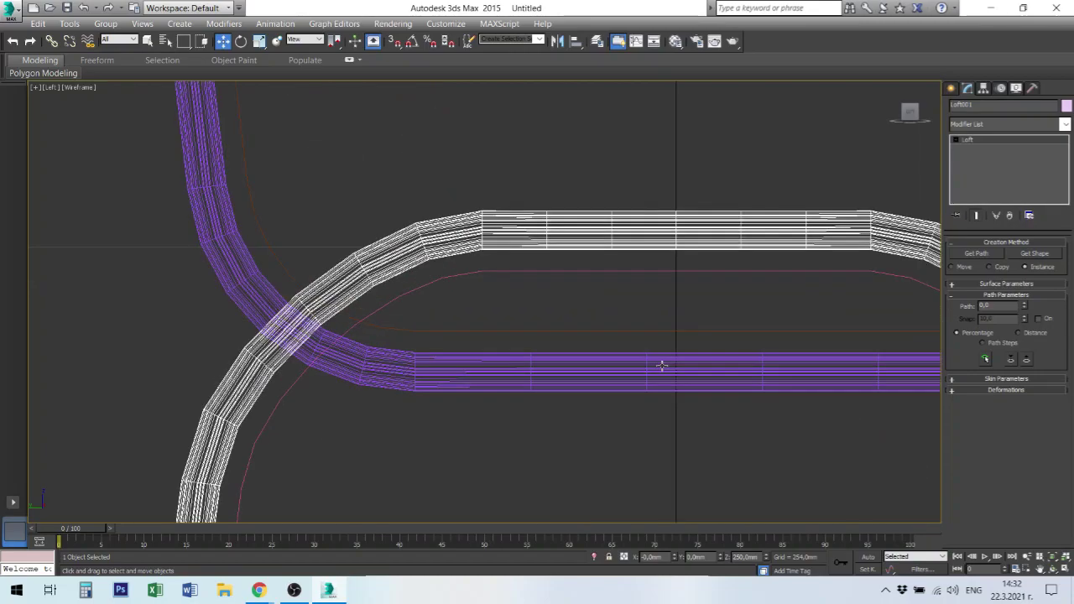
middle_click_drag(663, 366, 404, 347)
middle_click_drag(437, 353, 443, 354)
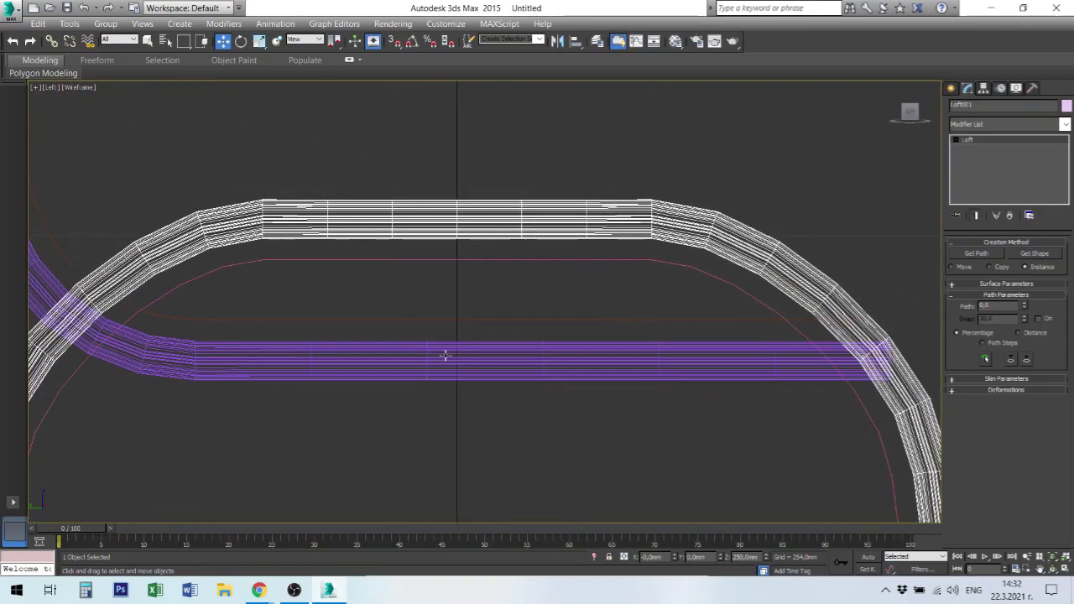
left_click(951, 89)
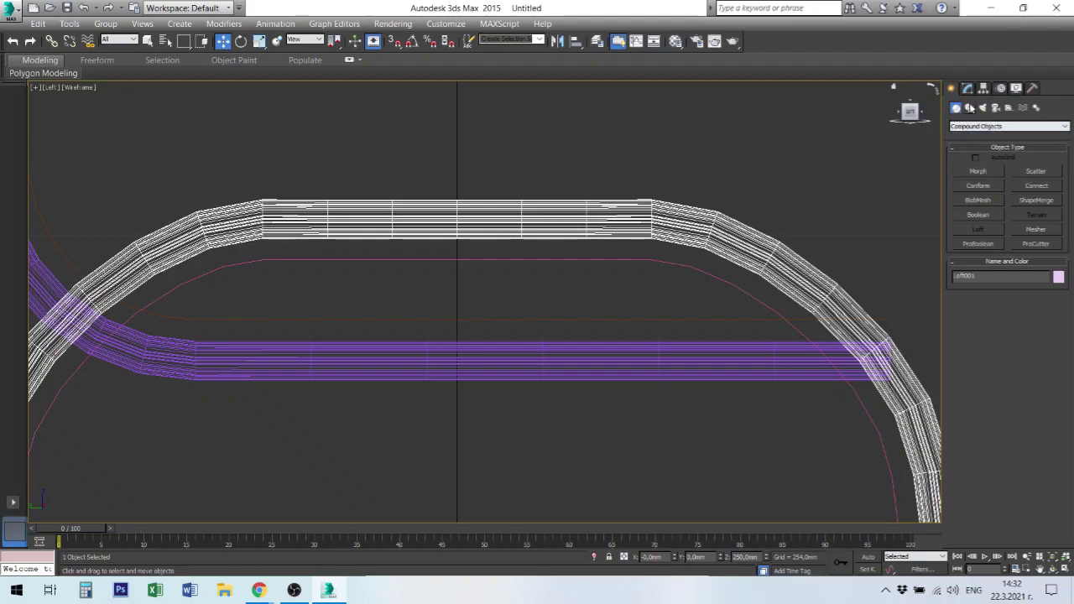
- Draw a Donut spline inside the seat loop near its left bend
left_click(969, 107)
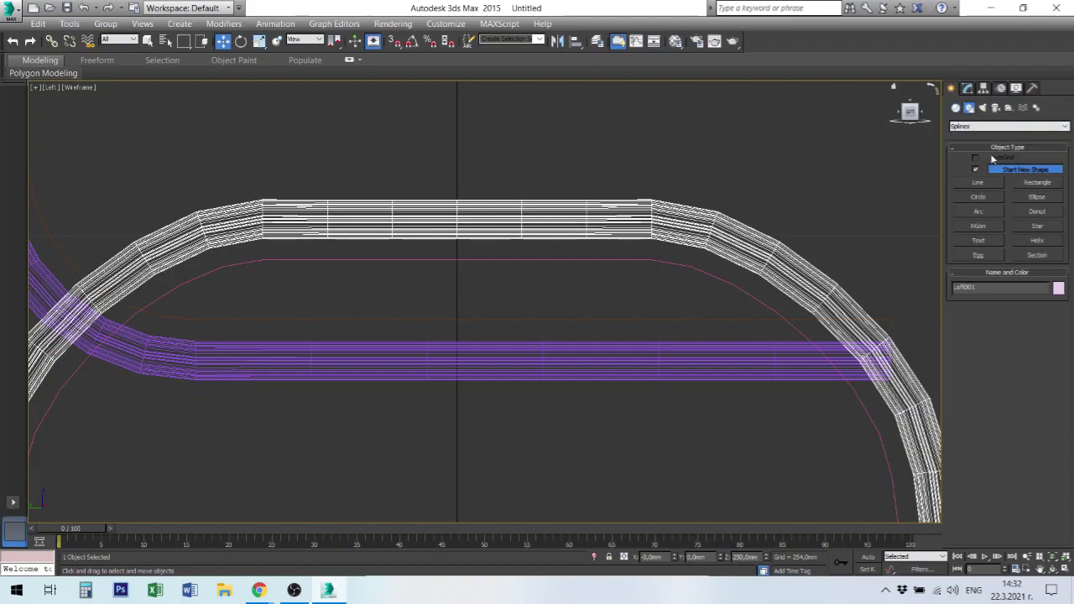
left_click(1037, 211)
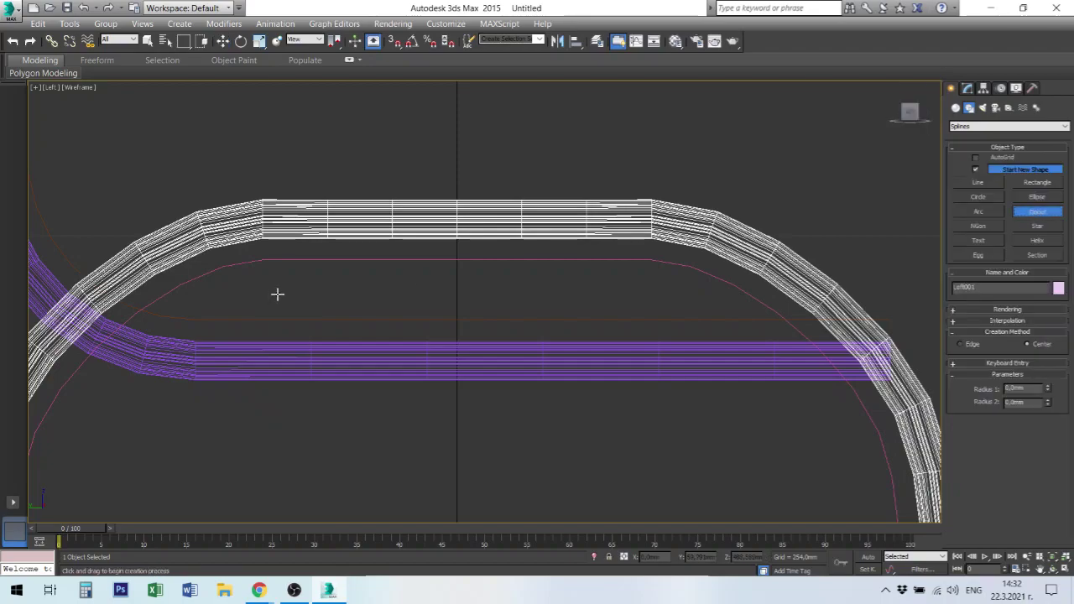
mouse_move(269, 292)
left_mouse_down()
mouse_move(311, 316)
mouse_move(313, 293)
left_mouse_up()
left_click(299, 311)
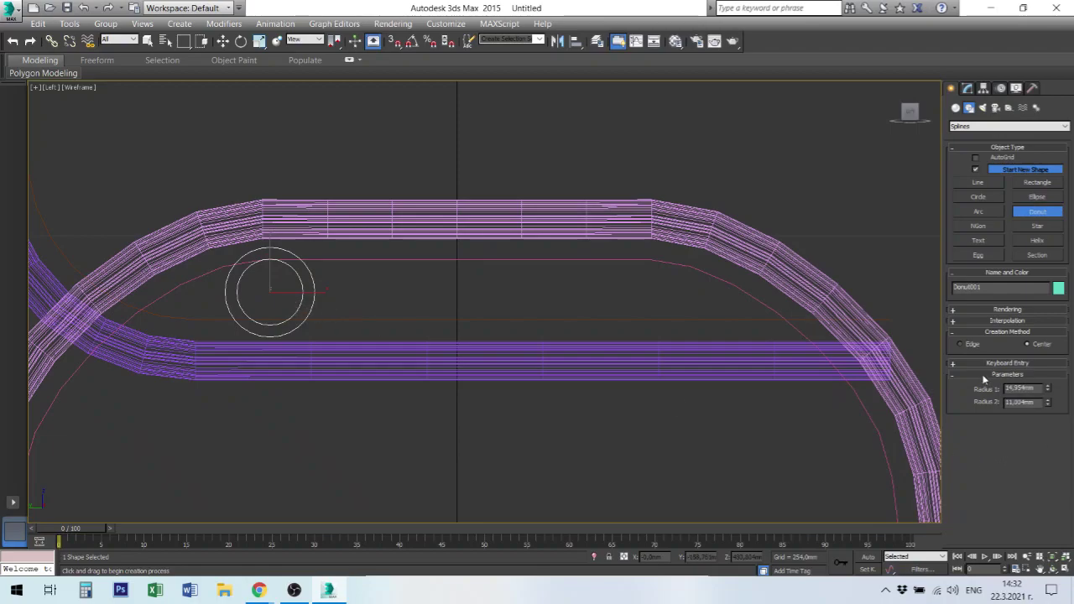
- Set the donut's Radius 1 to 9 mm and Radius 2 to 8 mm
double_click(1020, 389)
left_click(1019, 402)
type("2")
key("Tab")
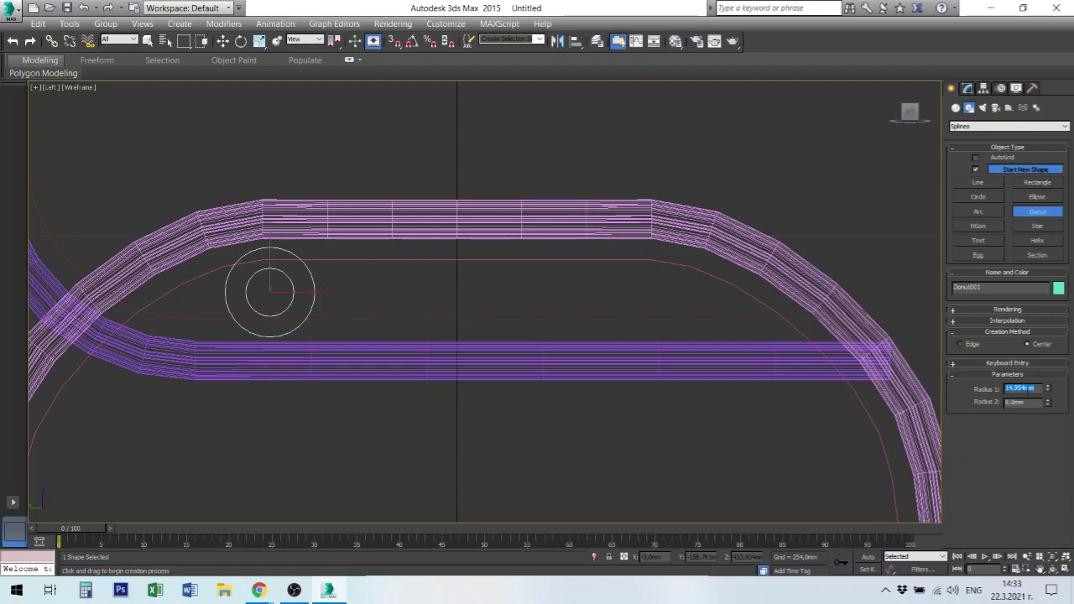
type("9")
key("Return")
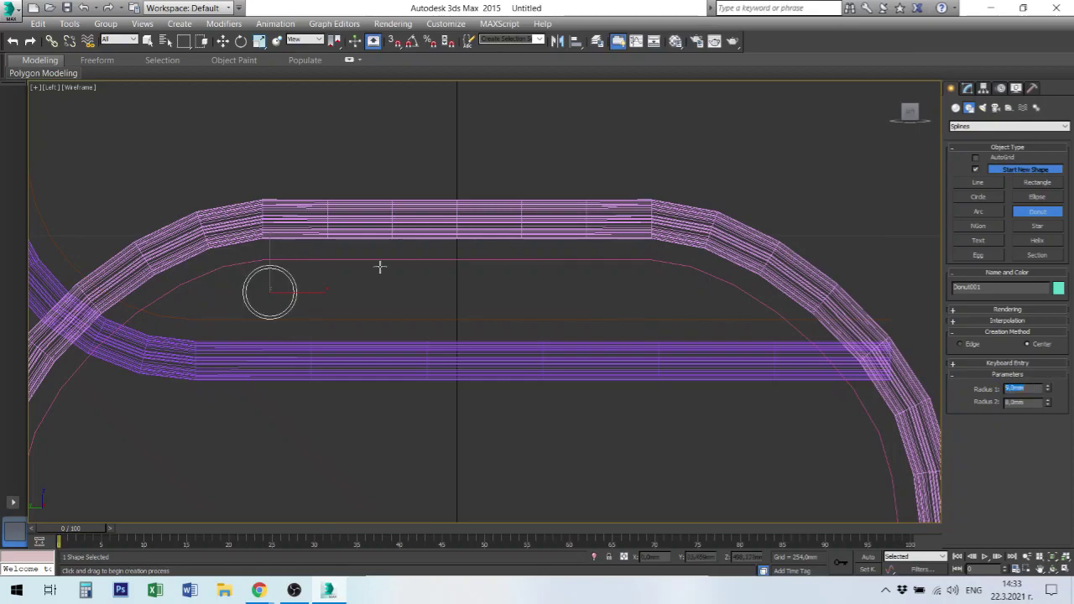
- Move the donut left and up into the seat bend, then select the lower seat loft Loft002
key("w")
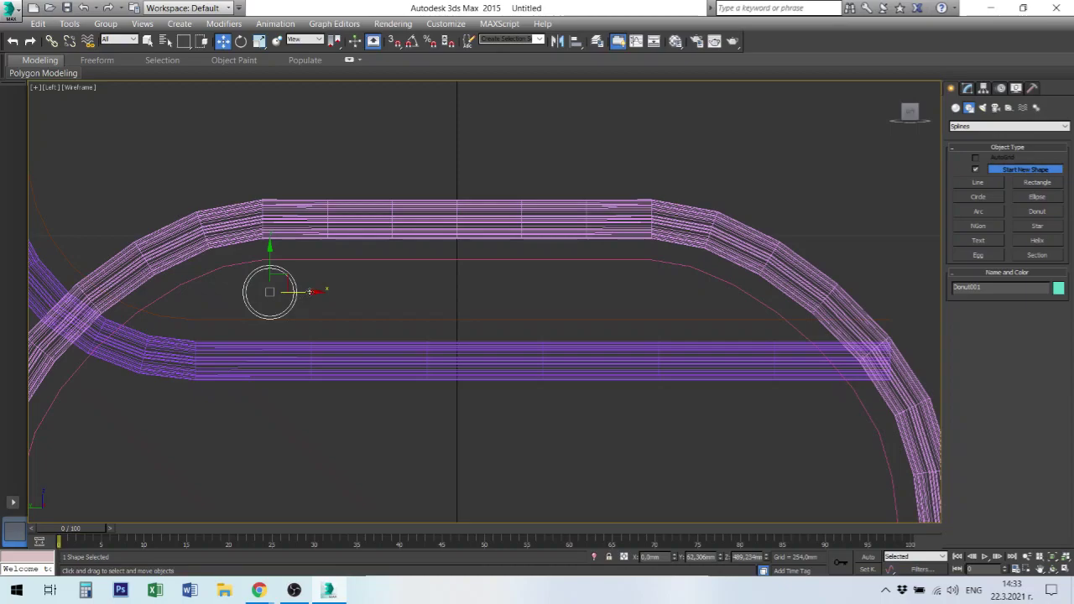
mouse_move(295, 297)
left_mouse_down()
mouse_move(289, 277)
mouse_move(230, 252)
mouse_move(230, 238)
left_mouse_up()
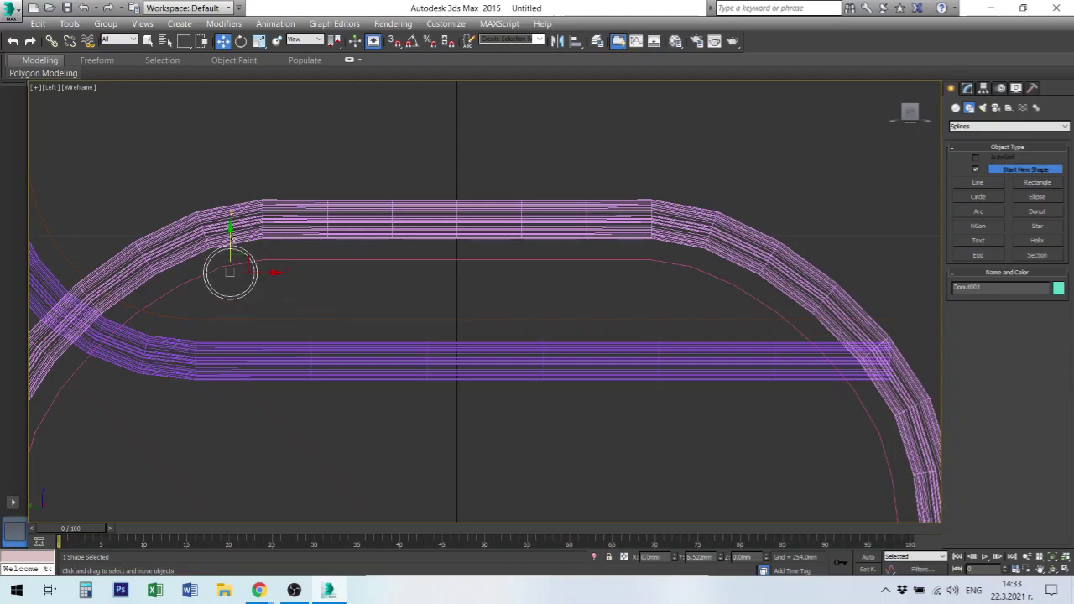
left_click(309, 354)
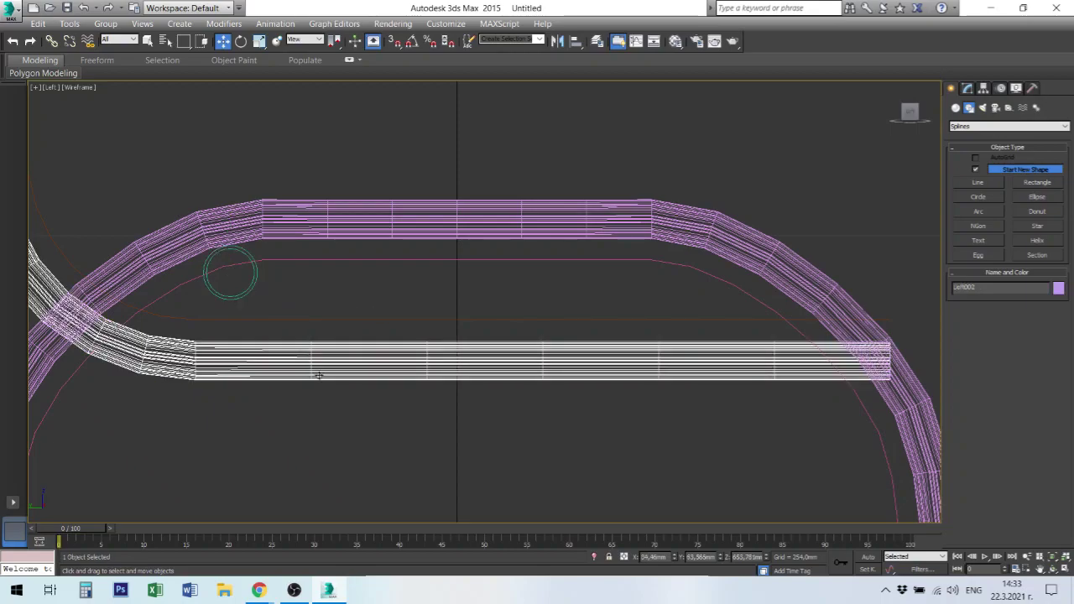
left_click(399, 398)
left_click(360, 347)
- In the four-view layout, select both back-and-seat lofts and raise them slightly
key("alt+w")
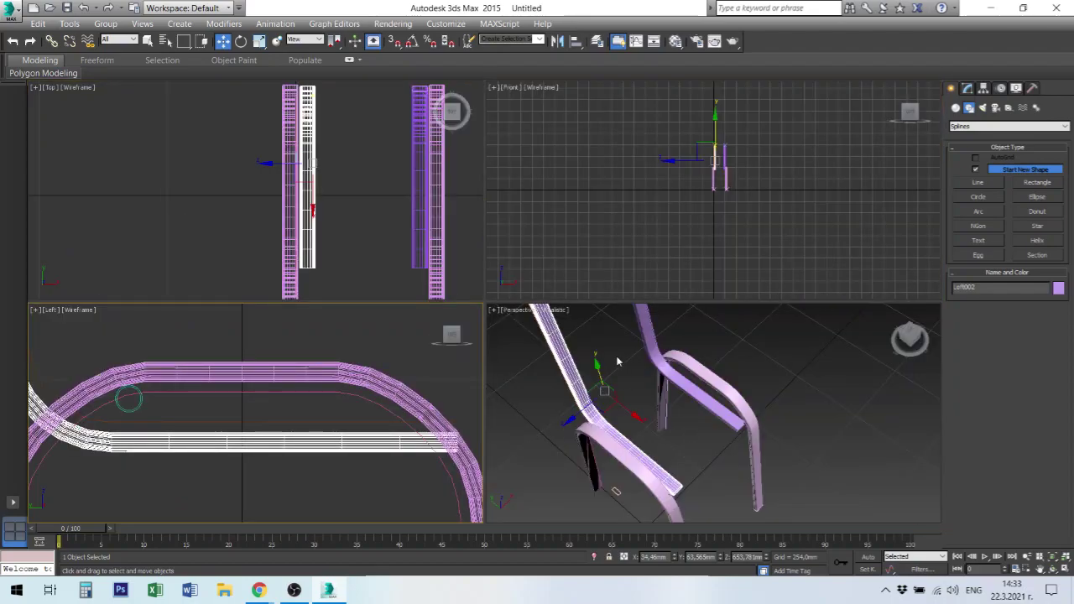
left_click(617, 360)
left_click(556, 353)
left_click(649, 340, "ctrl")
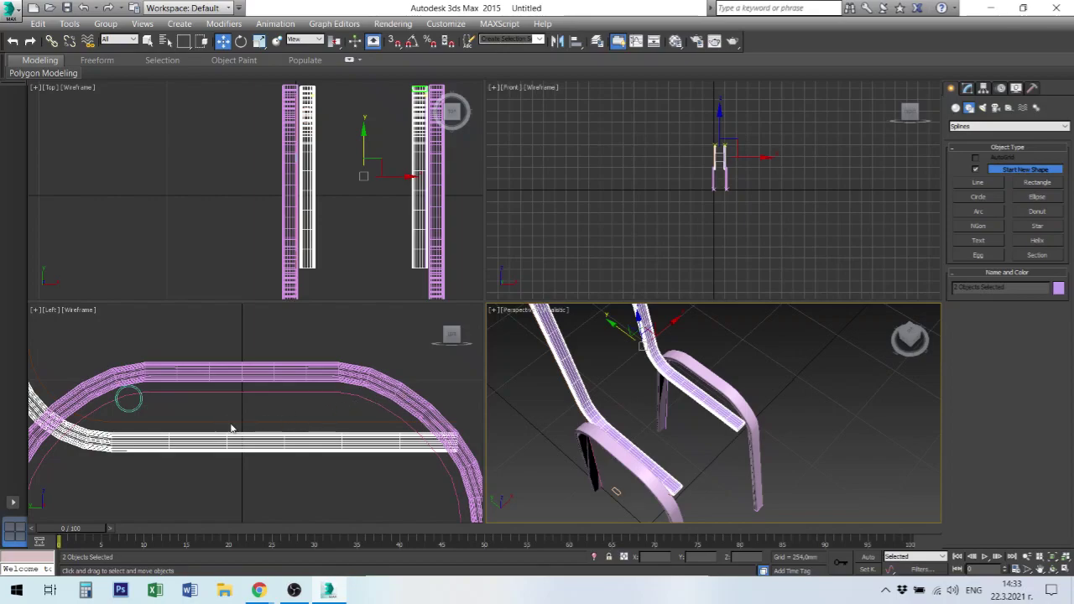
scroll(235, 424, "down", 3)
scroll(239, 423, "down", 3)
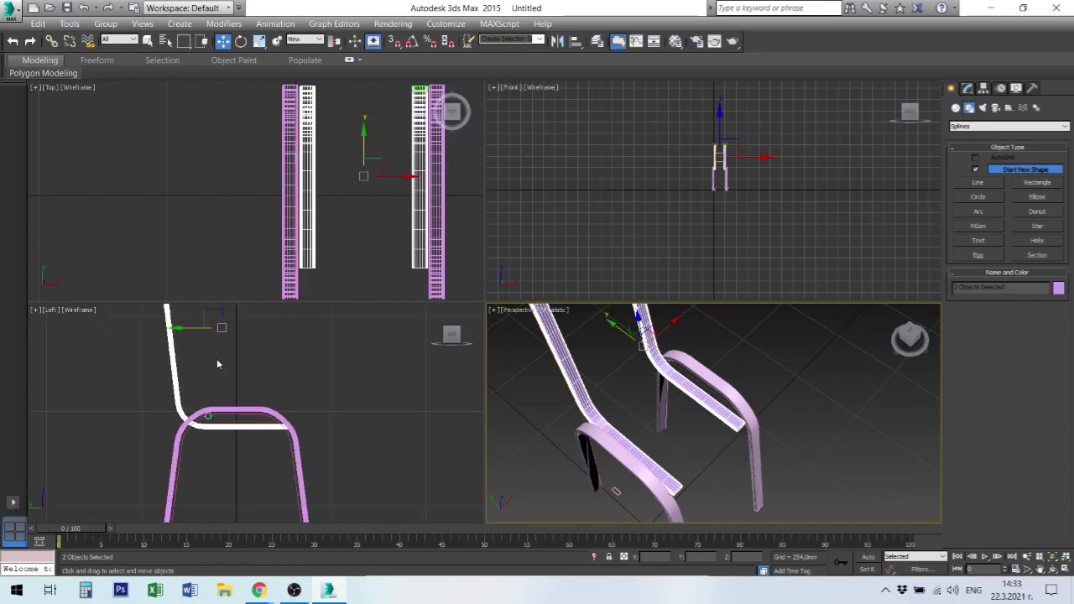
middle_click_drag(216, 358, 220, 408)
left_click_drag(223, 342, 222, 338)
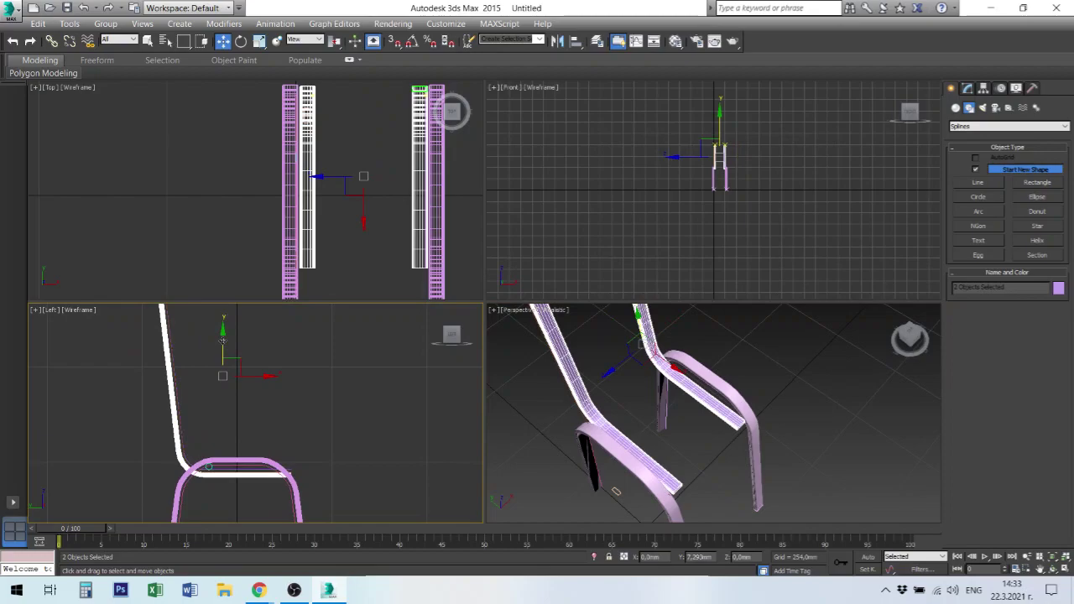
scroll(206, 486, "up", 3)
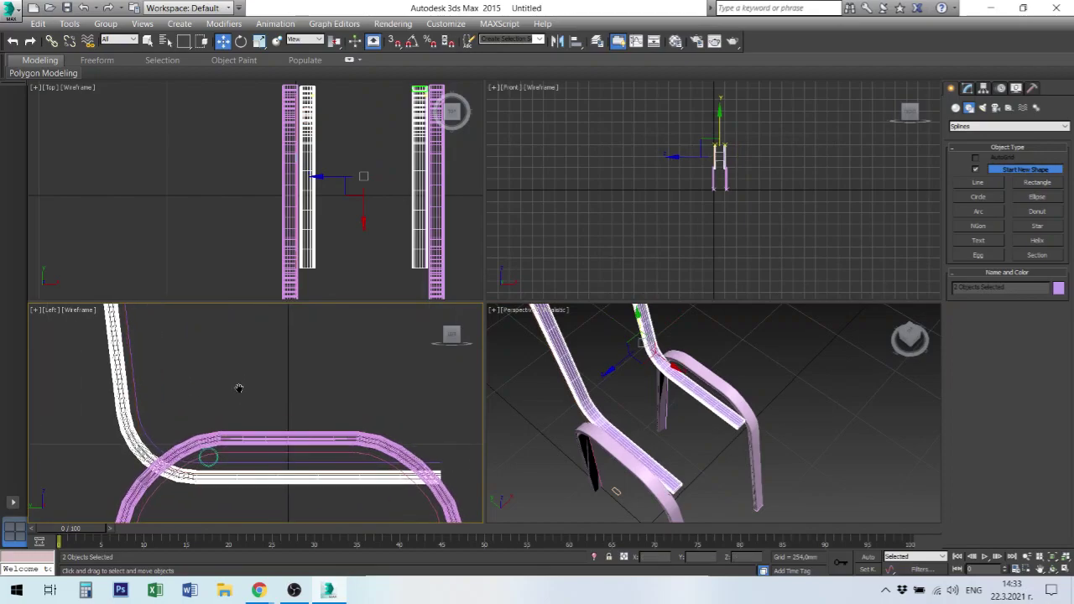
- Lift the selected frames in the maximized Left view until the seat rests on the leg loops, then restore four views
key("alt+w")
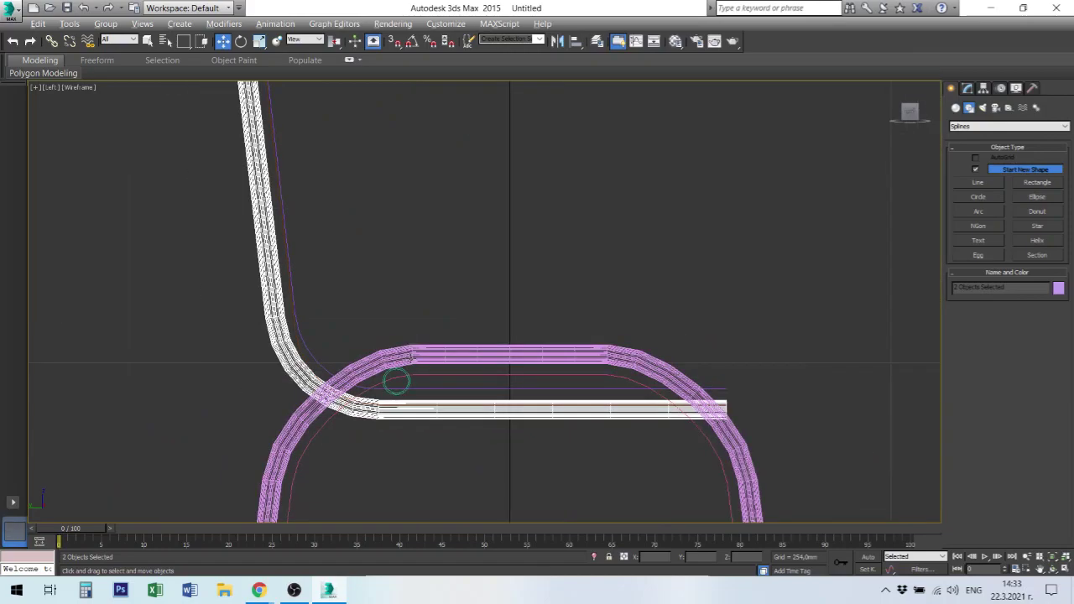
scroll(417, 381, "down", 2)
scroll(424, 319, "down", 2)
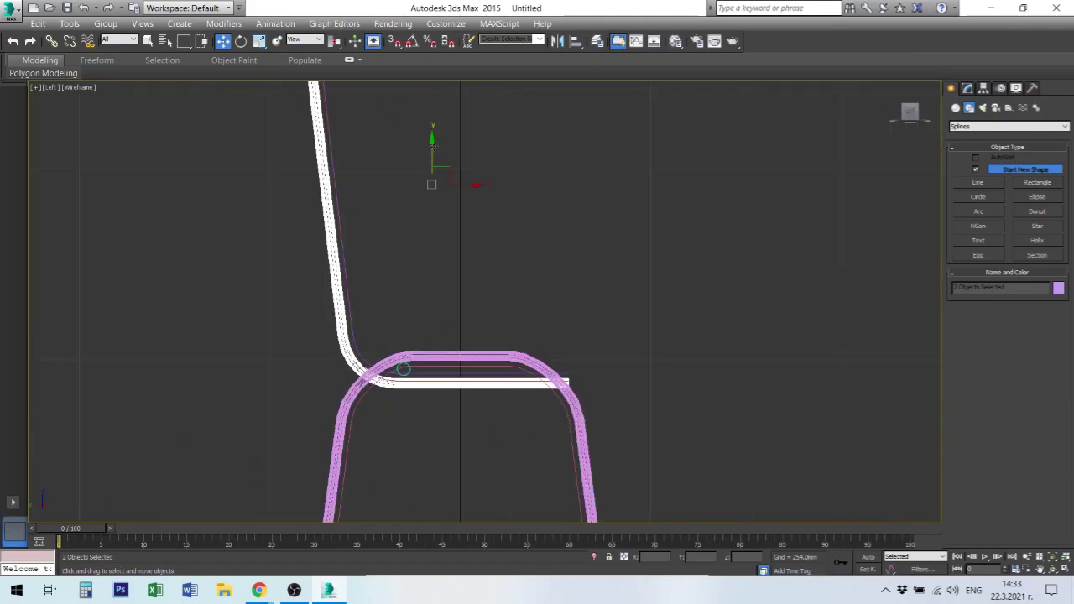
left_click_drag(433, 147, 433, 144)
scroll(400, 340, "up", 3)
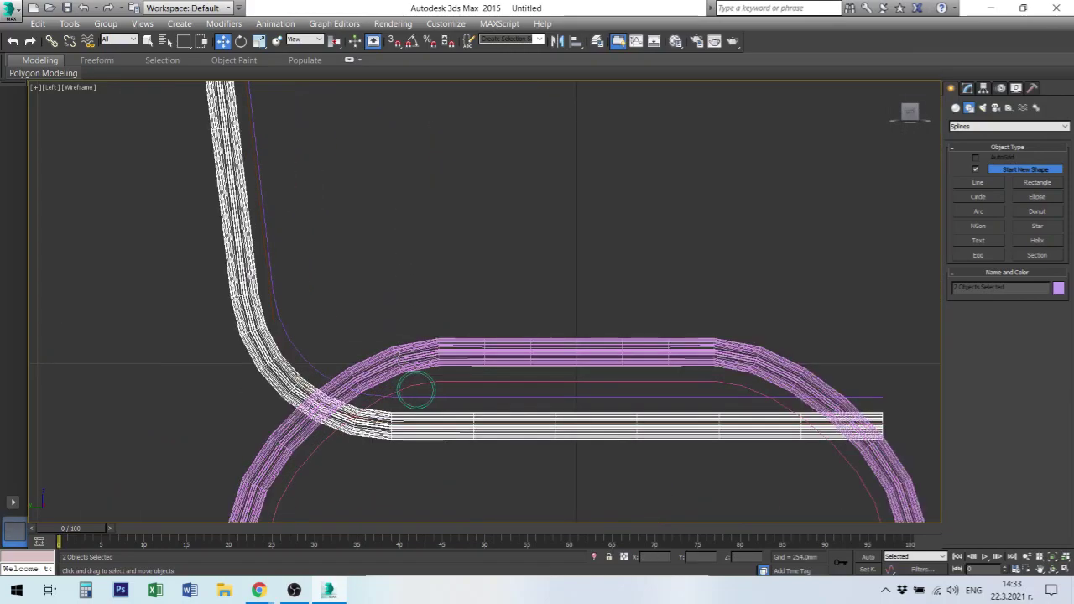
scroll(471, 245, "down", 2)
middle_click_drag(479, 232, 455, 311)
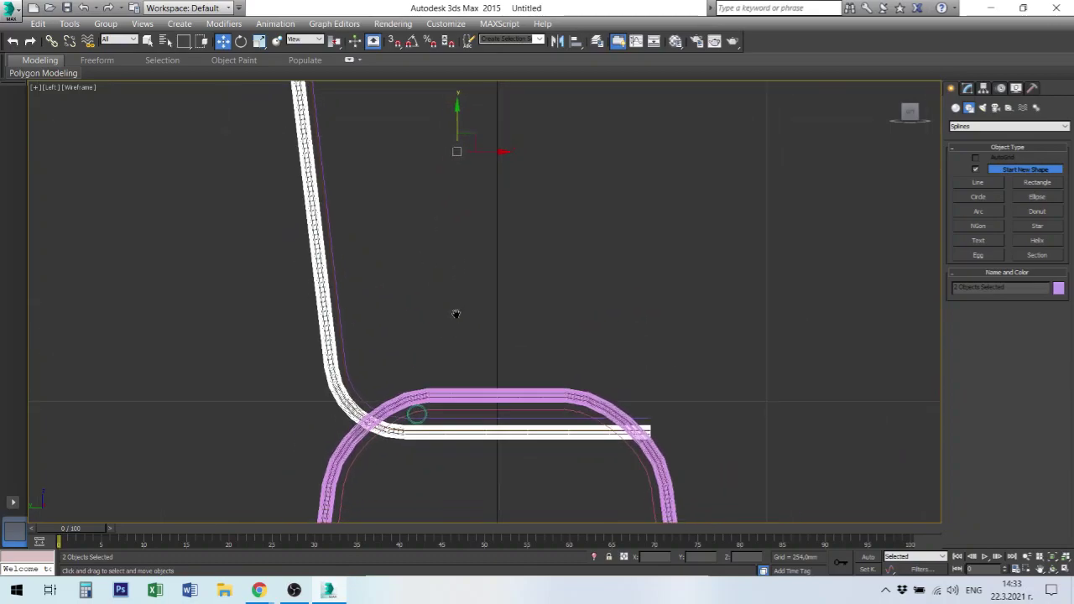
left_click_drag(459, 116, 459, 116)
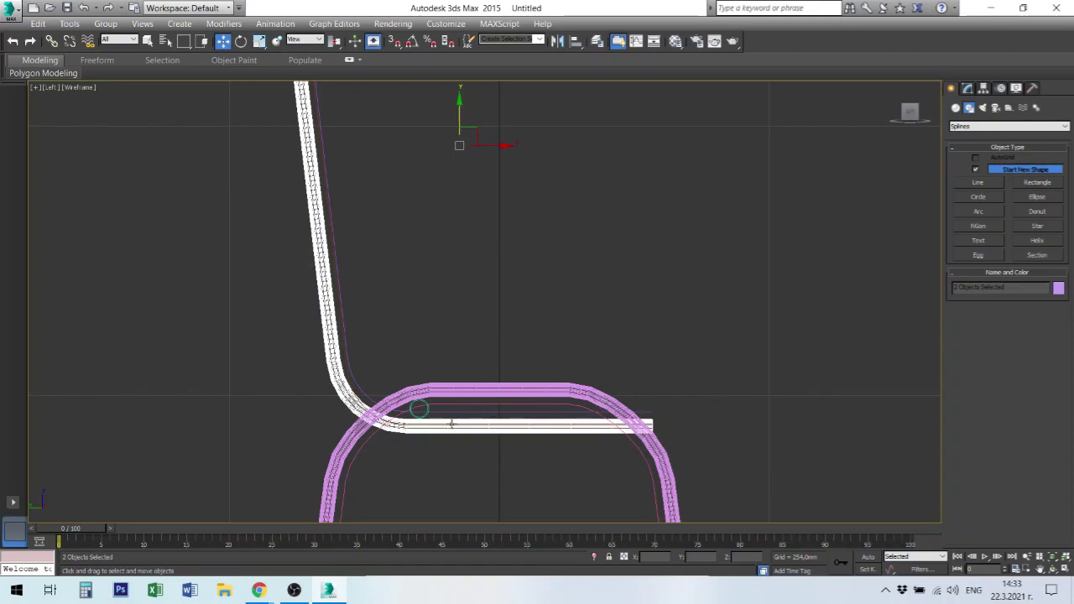
scroll(559, 420, "down", 5)
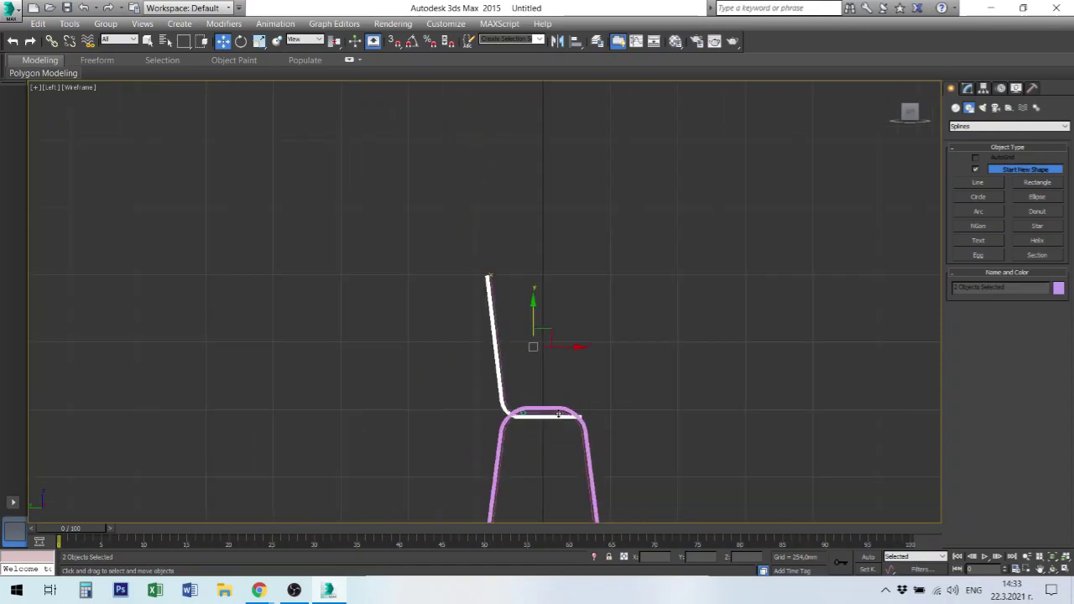
key("alt+w")
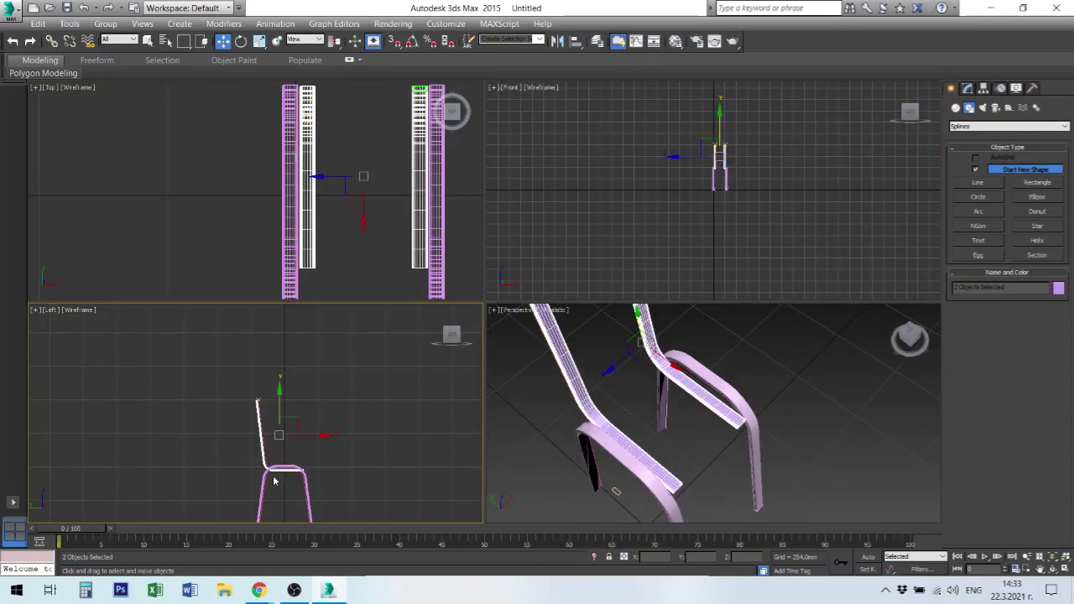
- Select Donut001 and apply an Extrude modifier to it
left_click(382, 457)
scroll(325, 459, "up", 3)
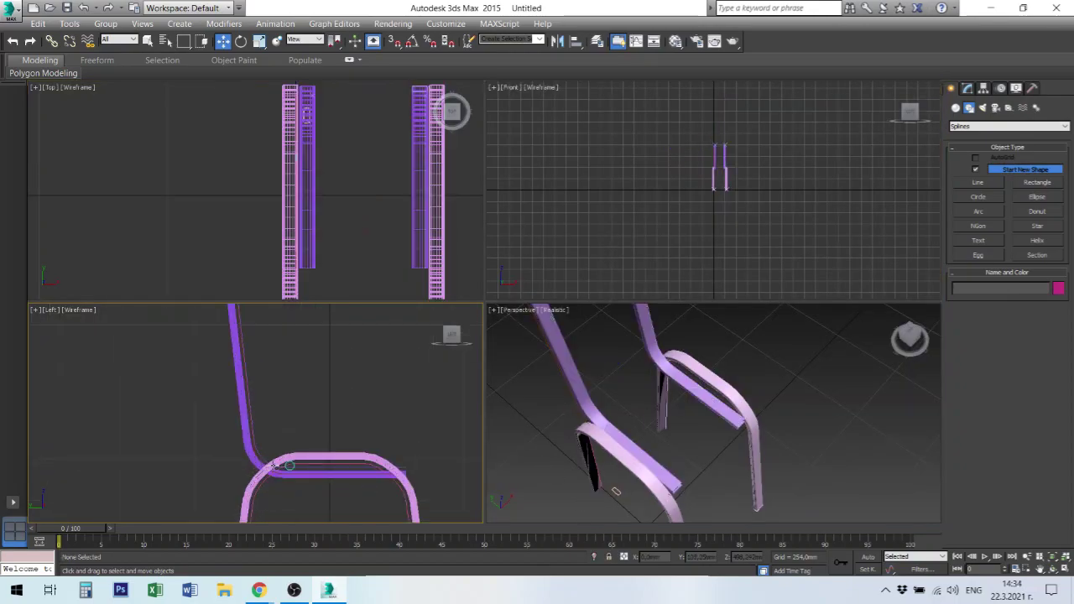
scroll(326, 459, "up", 4)
left_click(327, 460)
left_click(330, 465)
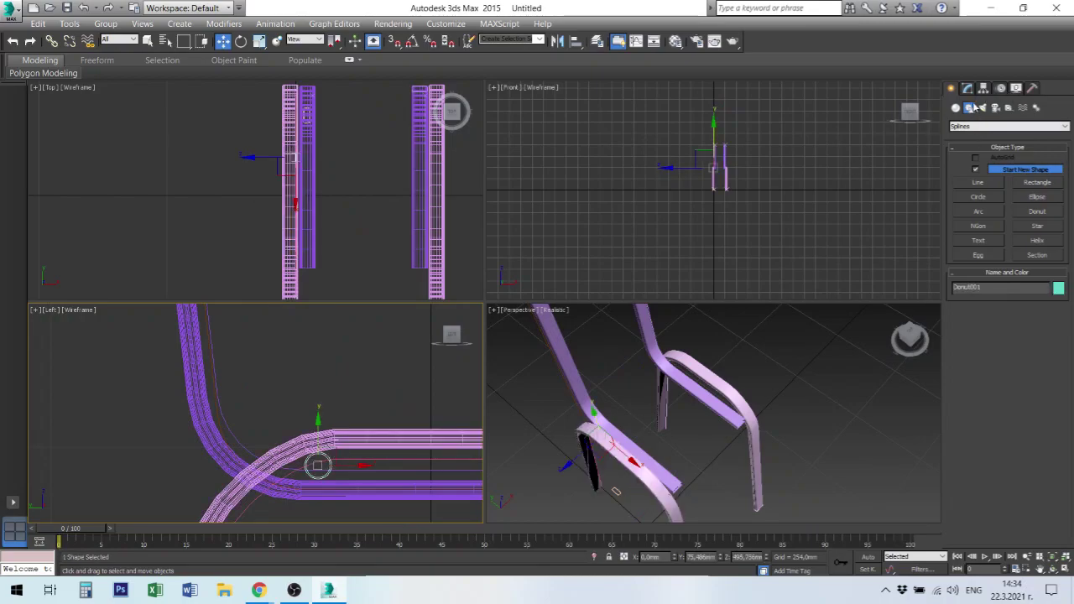
left_click(967, 88)
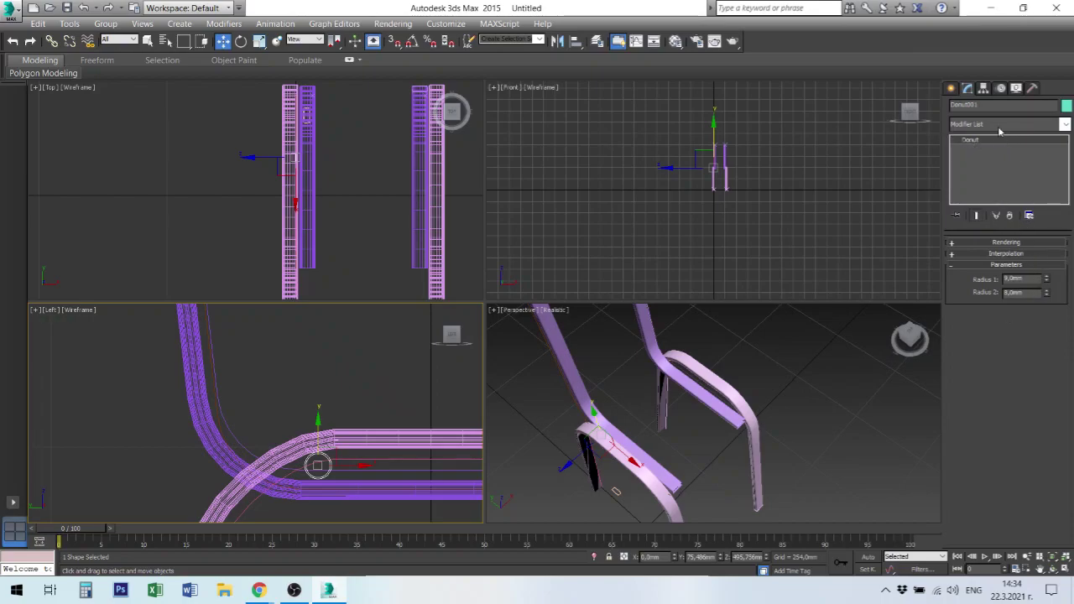
left_click(1000, 126)
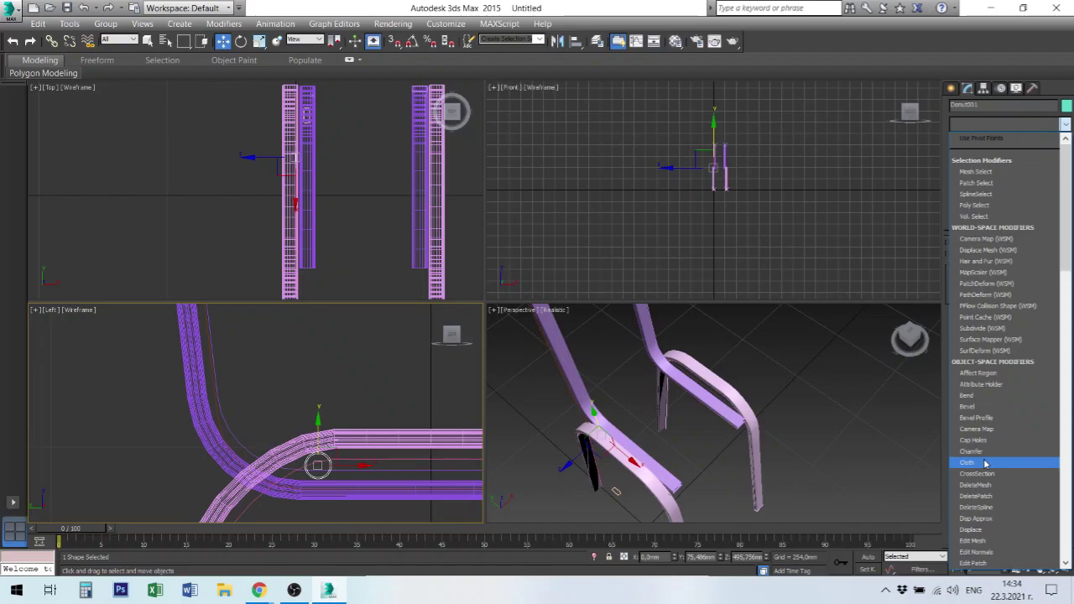
scroll(986, 463, "down", 2)
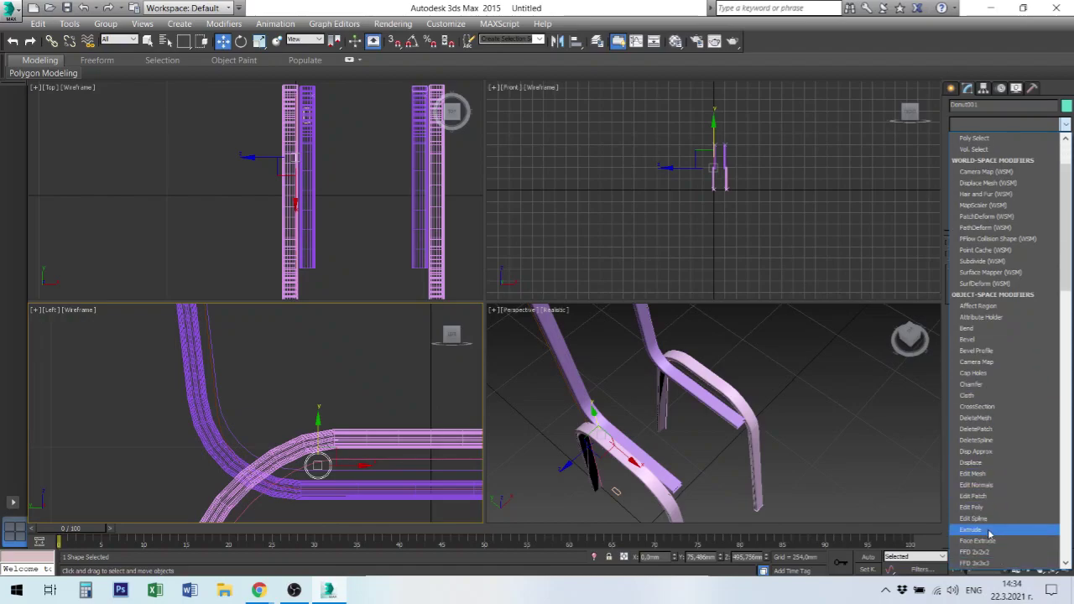
left_click(986, 530)
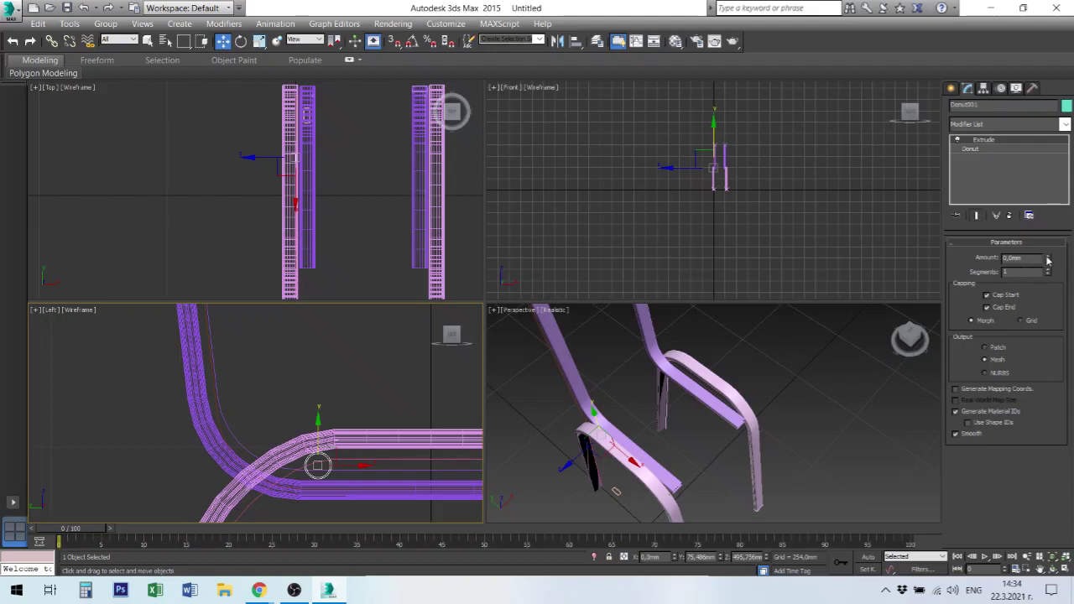
- Set the Extrude amount to 400 mm and slide the crossbar across both side frames in the Top view
left_click_drag(1047, 260, 1047, 260)
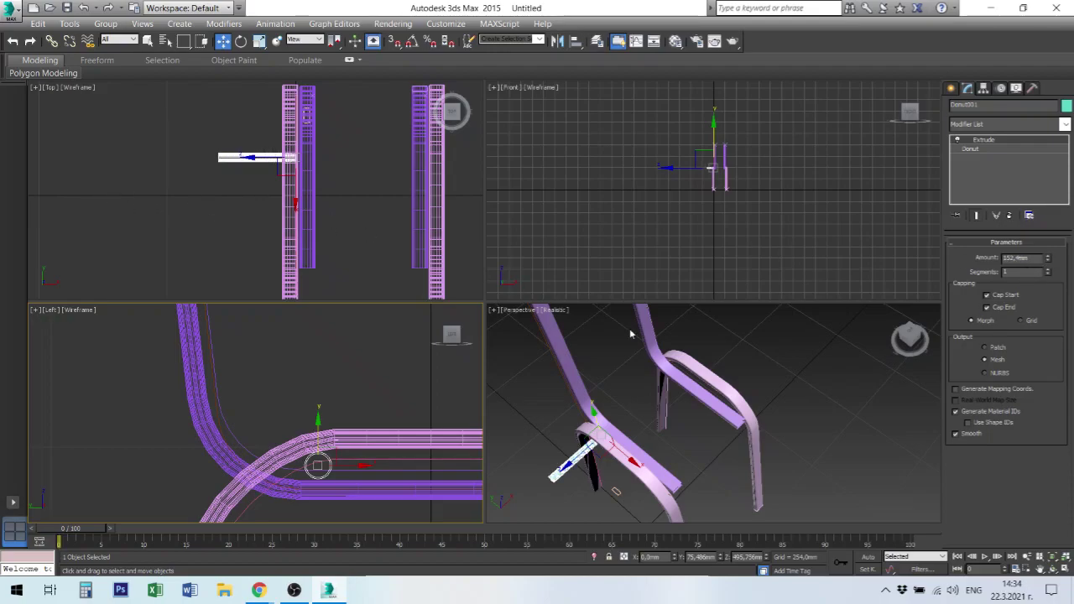
double_click(1020, 258)
type("4")
type("00")
key("Return")
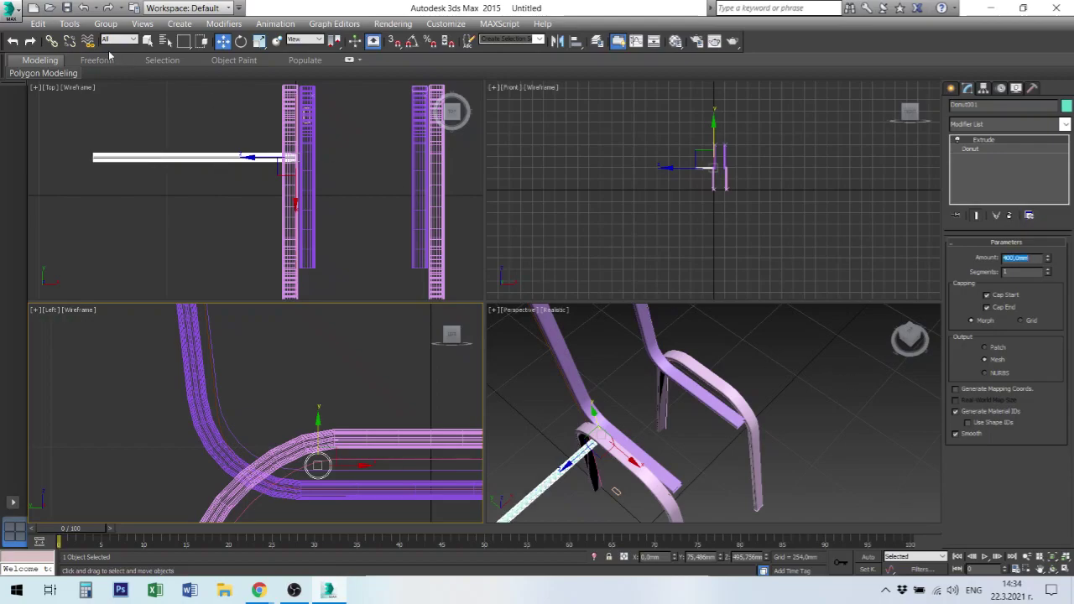
right_click(201, 165)
mouse_move(289, 158)
left_mouse_down()
mouse_move(509, 153)
mouse_move(470, 153)
left_mouse_up()
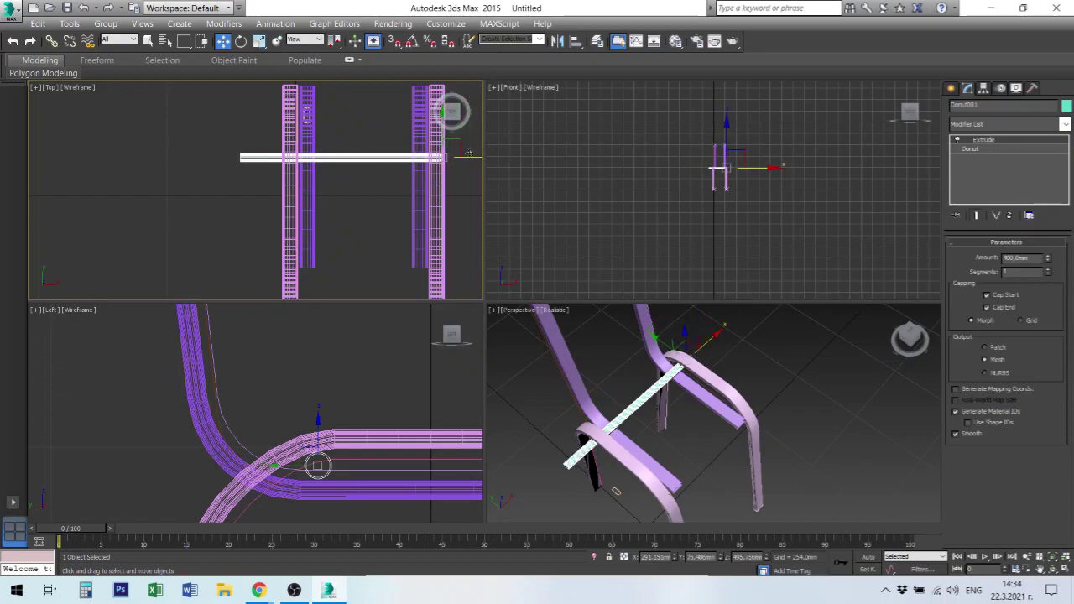
left_click(388, 197)
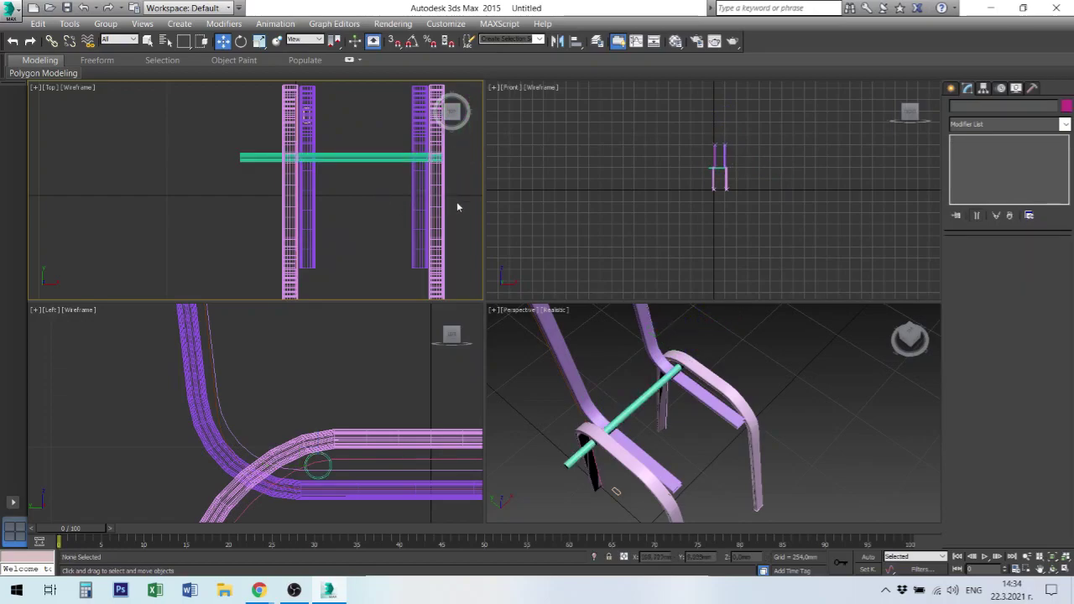
- Shift-drag a Copy of the crossbar as Donut002, parallel to the first and further along the seat
left_click(647, 395)
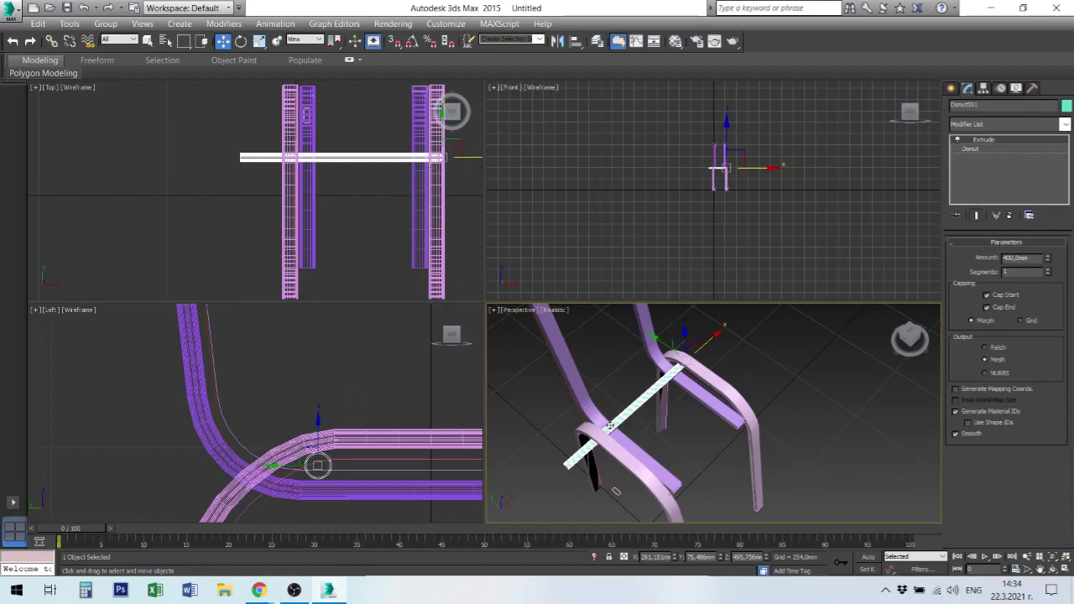
right_click(700, 336)
left_click_drag(669, 344, 716, 379, "shift")
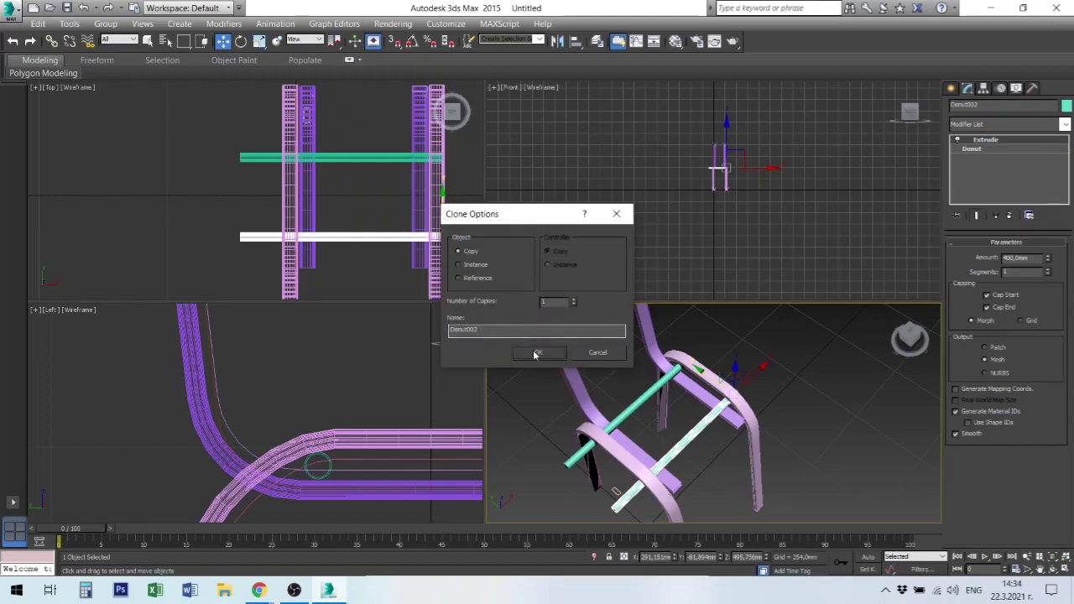
left_click(537, 353)
middle_click_drag(338, 410, 228, 401)
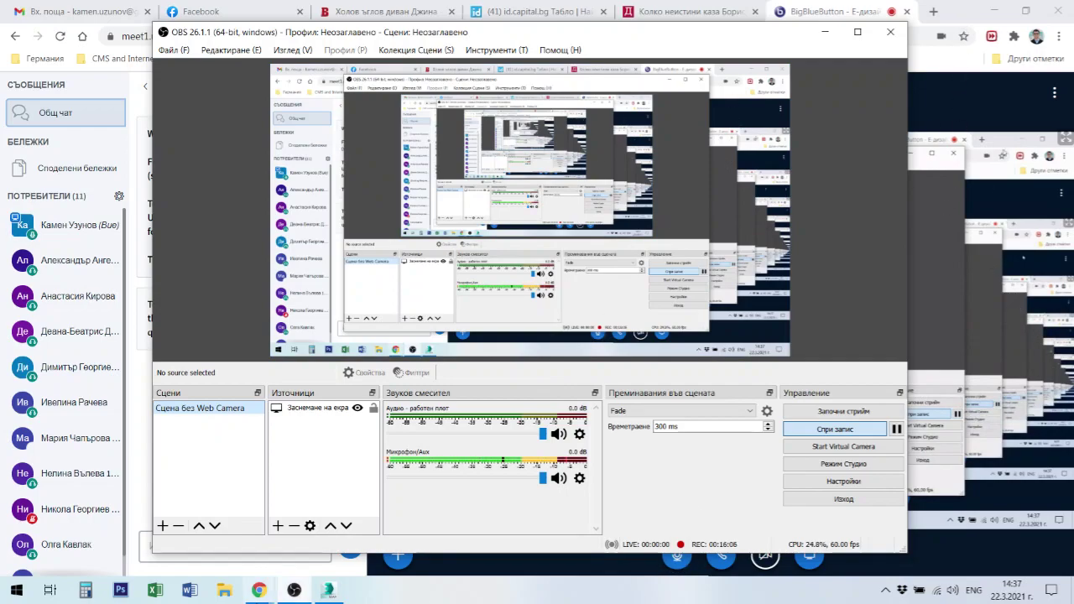
left_click(328, 592)
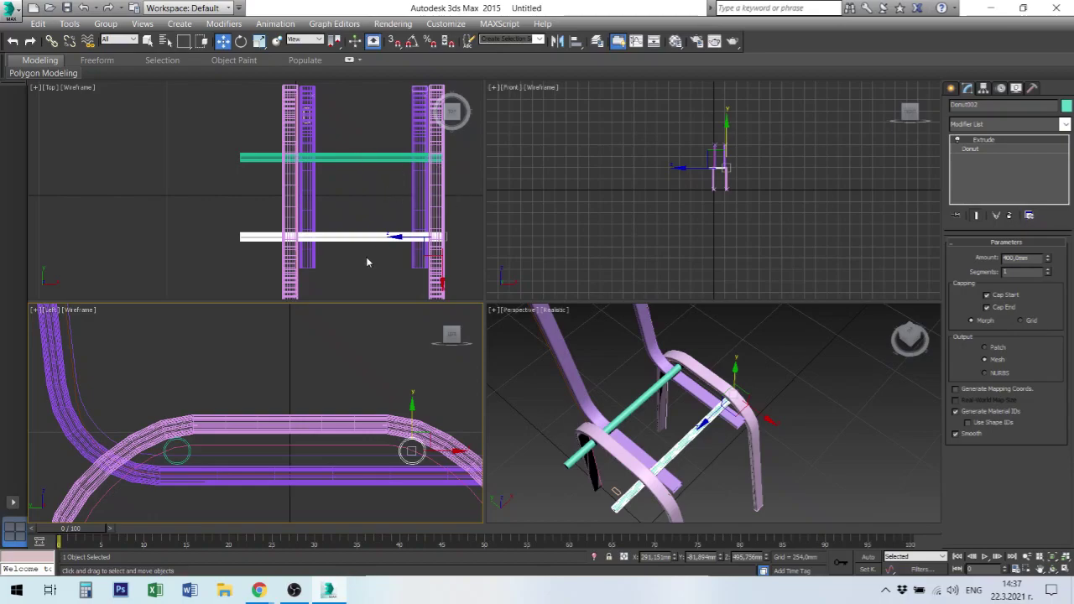
left_click(782, 379)
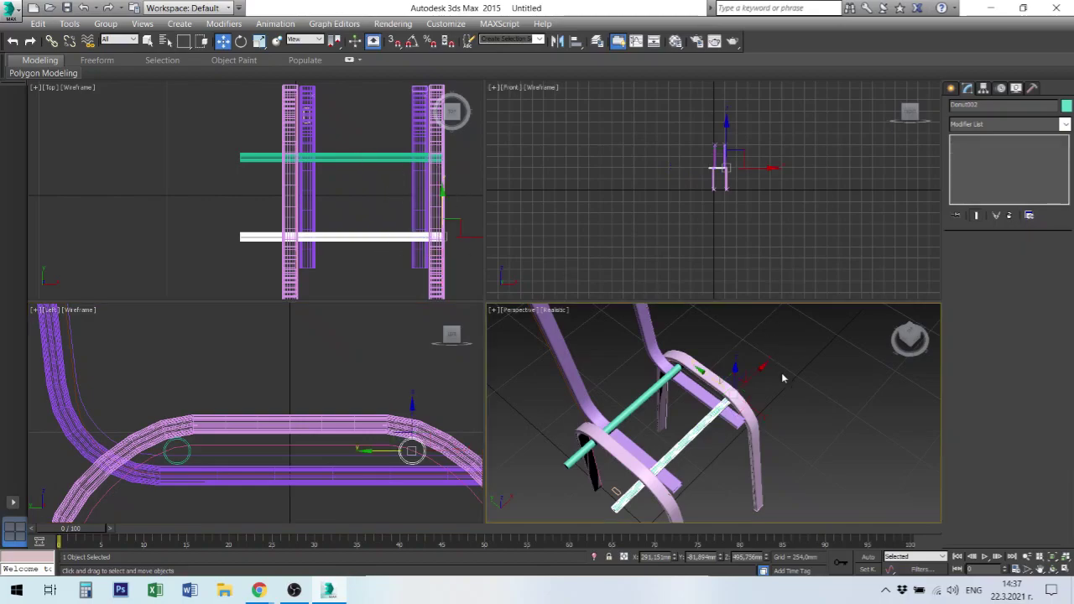
left_click(782, 378)
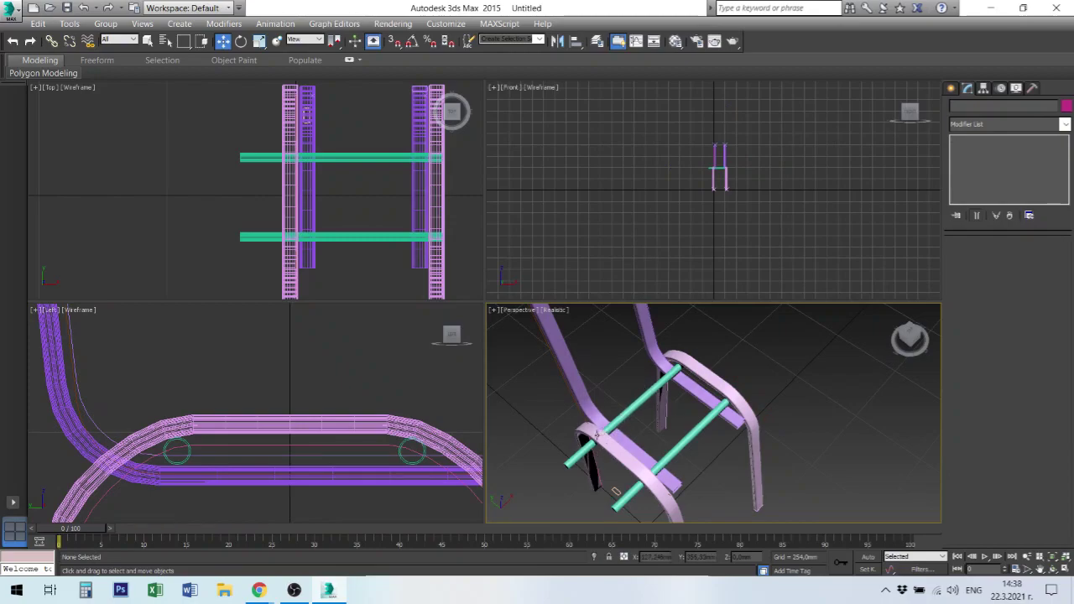
left_click(644, 401)
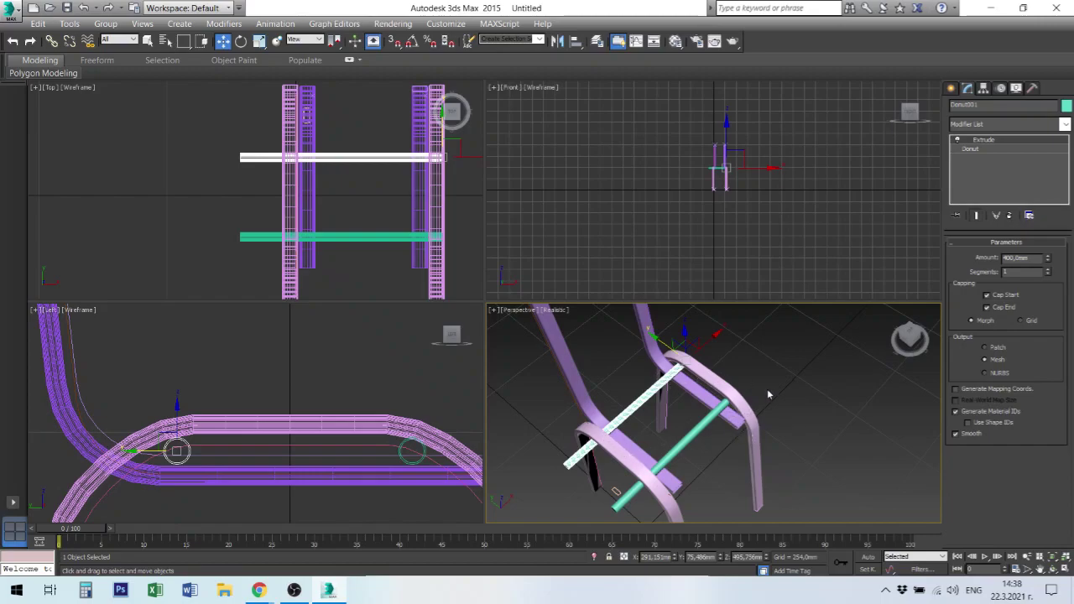
mouse_move(768, 394)
middle_mouse_down("alt")
mouse_move(768, 348)
mouse_move(772, 358)
middle_mouse_up("alt")
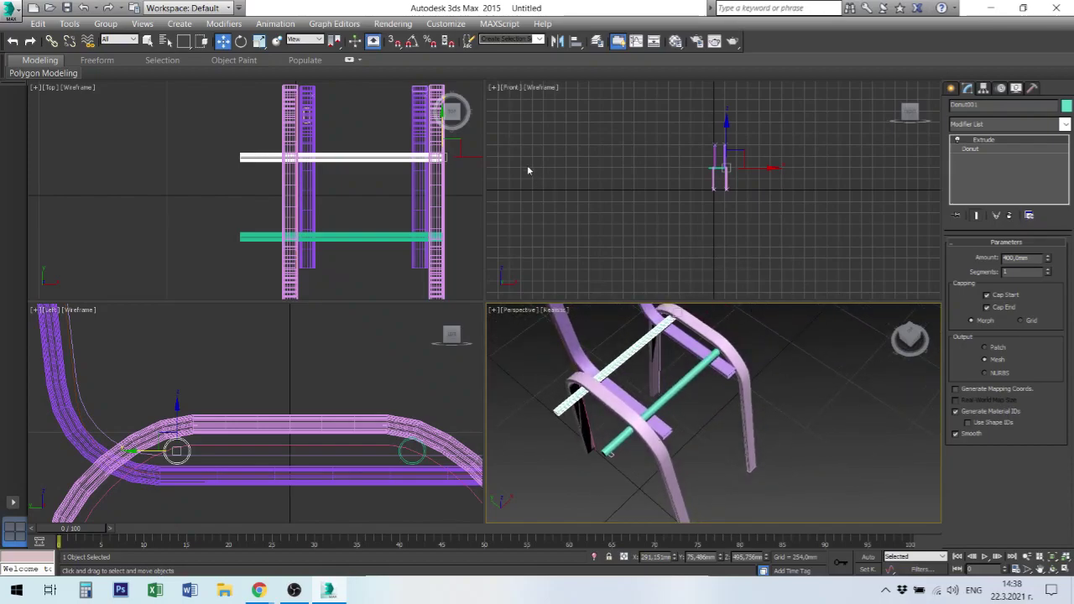
left_click(775, 395)
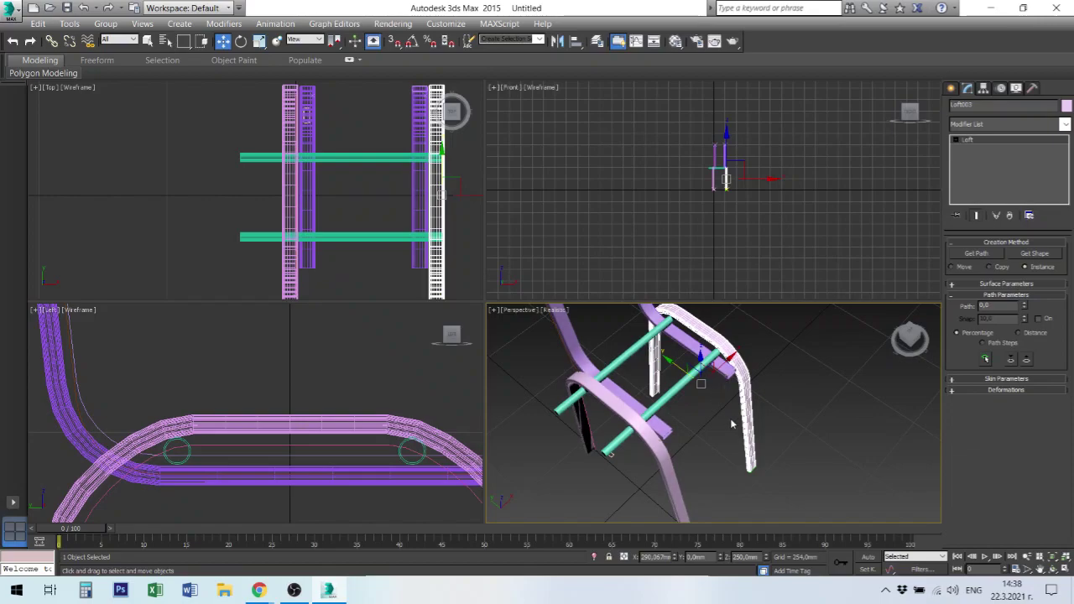
- Align the right side frame to Donut002 on X only, Maximum to Maximum, and clone it as Loft004
middle_click_drag(731, 424, 723, 421, "alt")
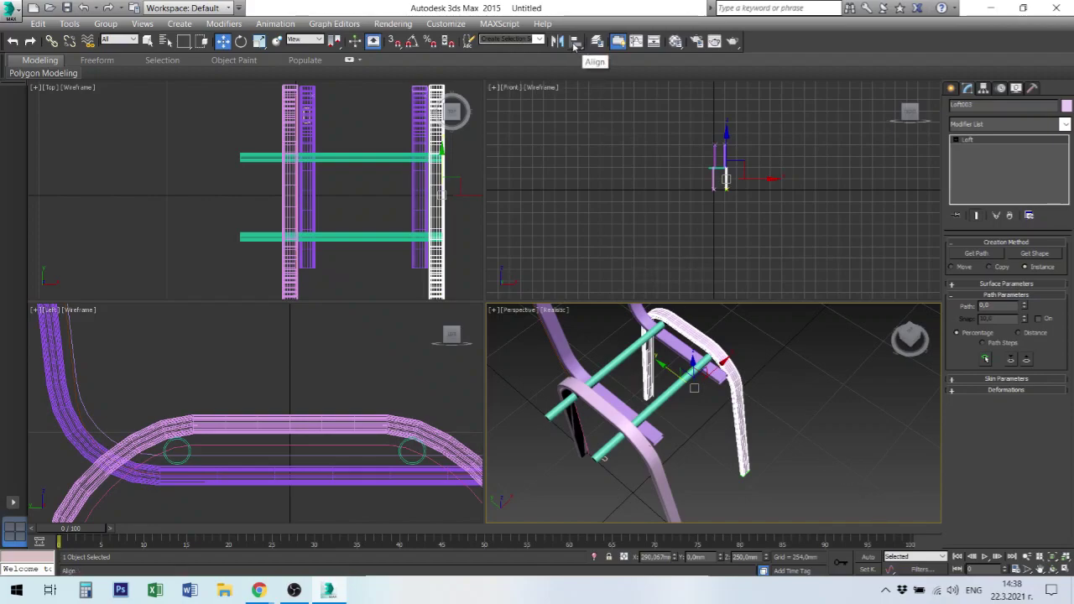
left_click(575, 41)
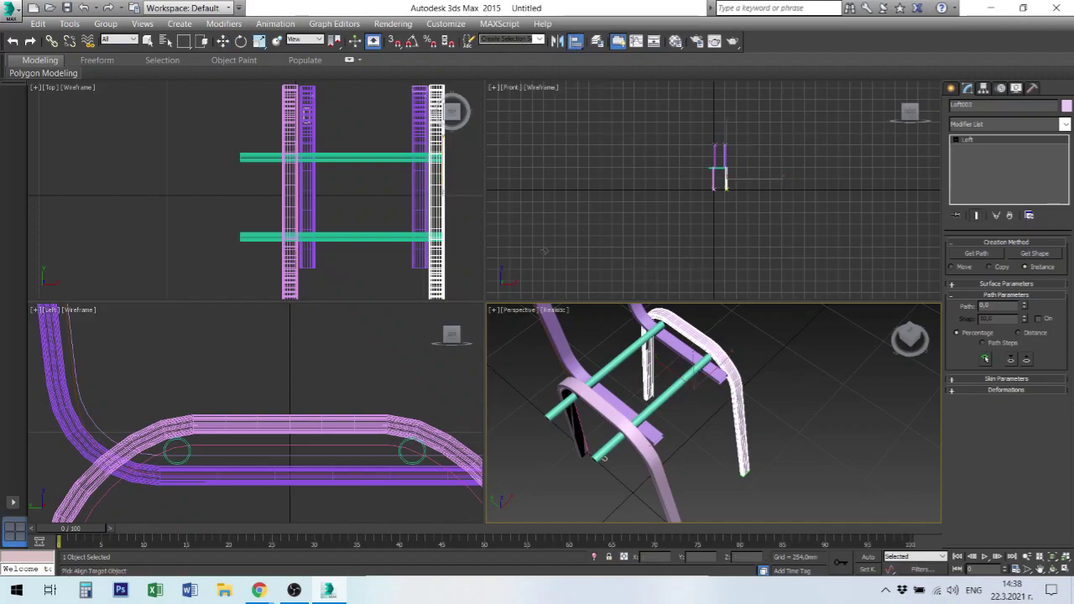
left_click(680, 381)
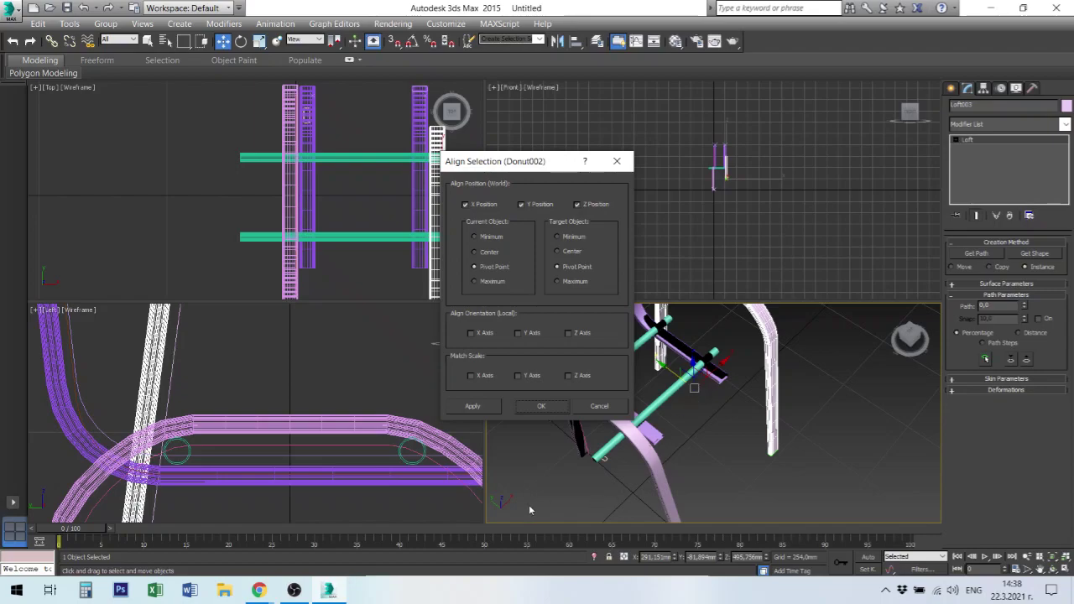
left_click(567, 280)
left_click(497, 289)
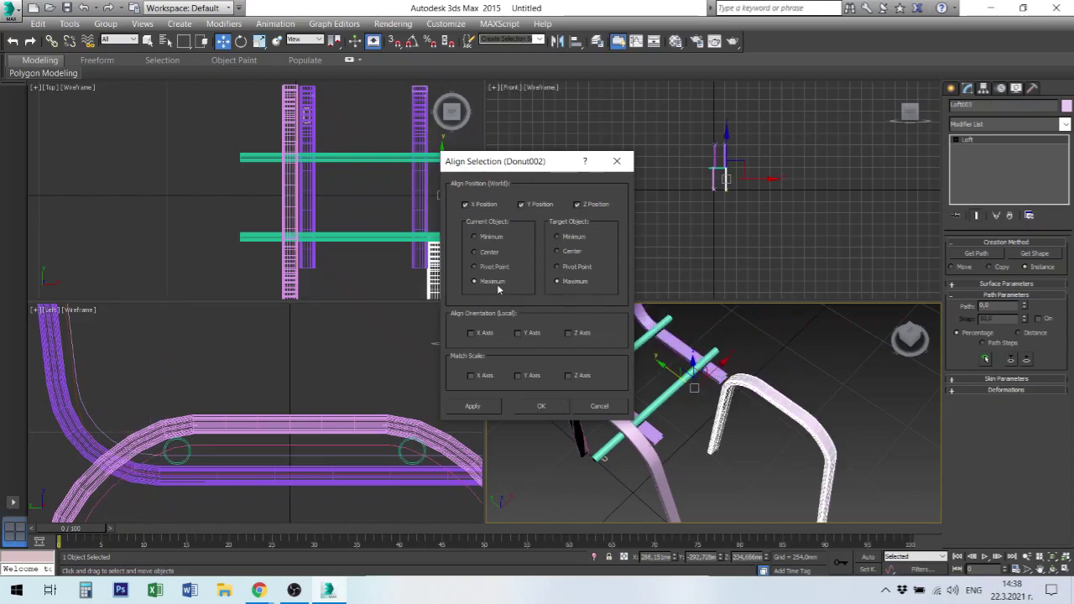
left_click(577, 204)
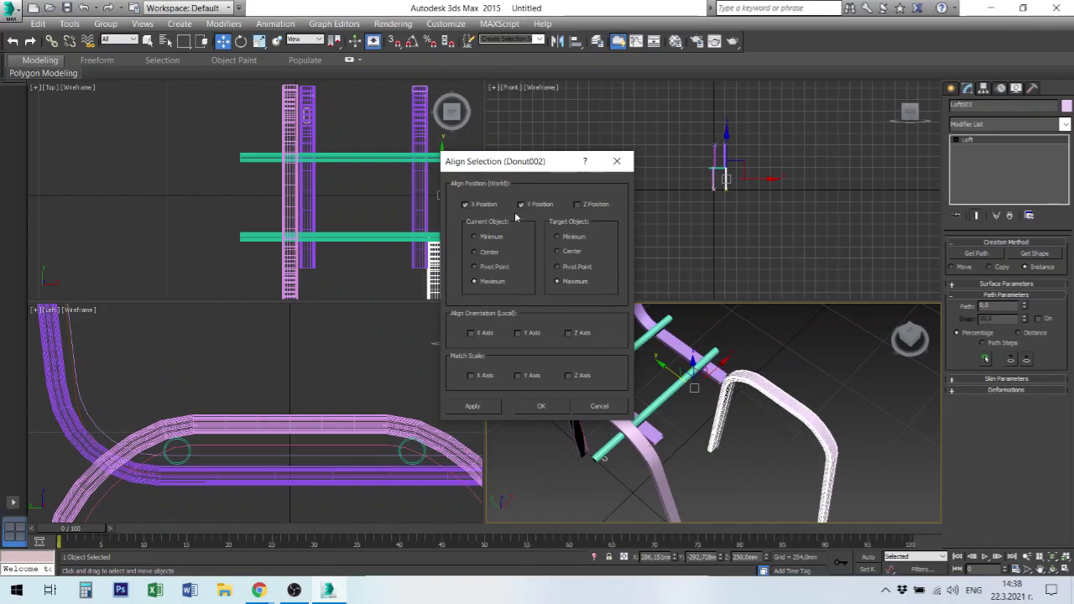
left_click(537, 208)
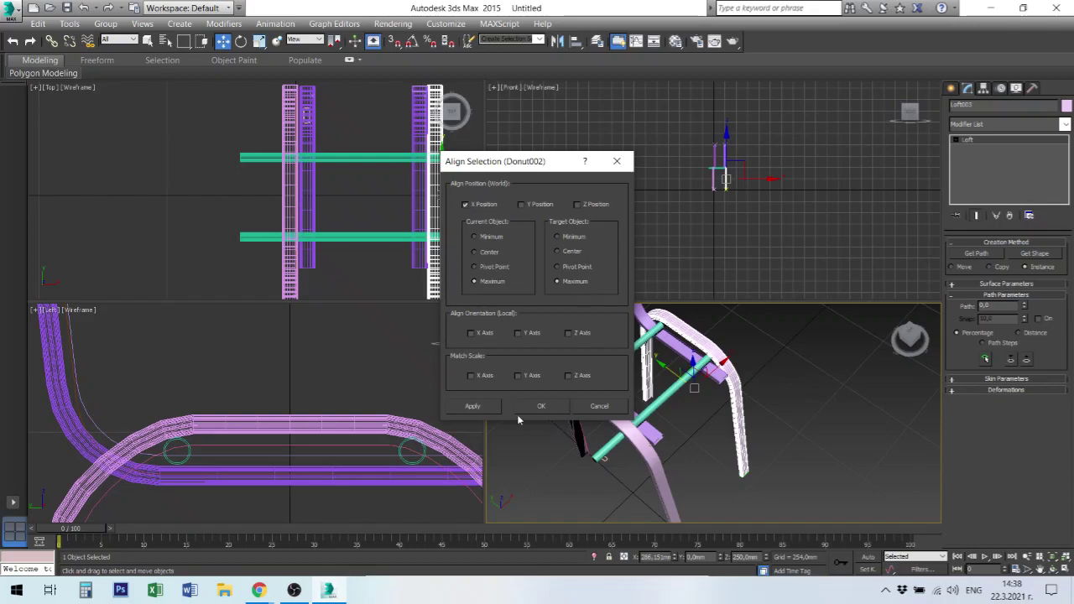
left_click(542, 406)
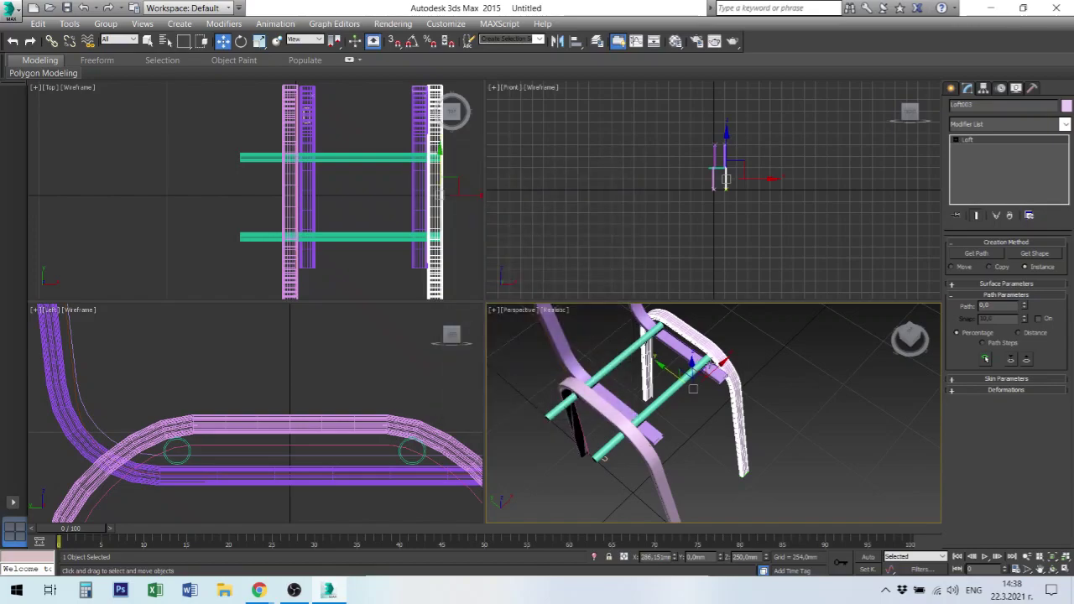
left_click_drag(437, 153, 424, 119, "shift")
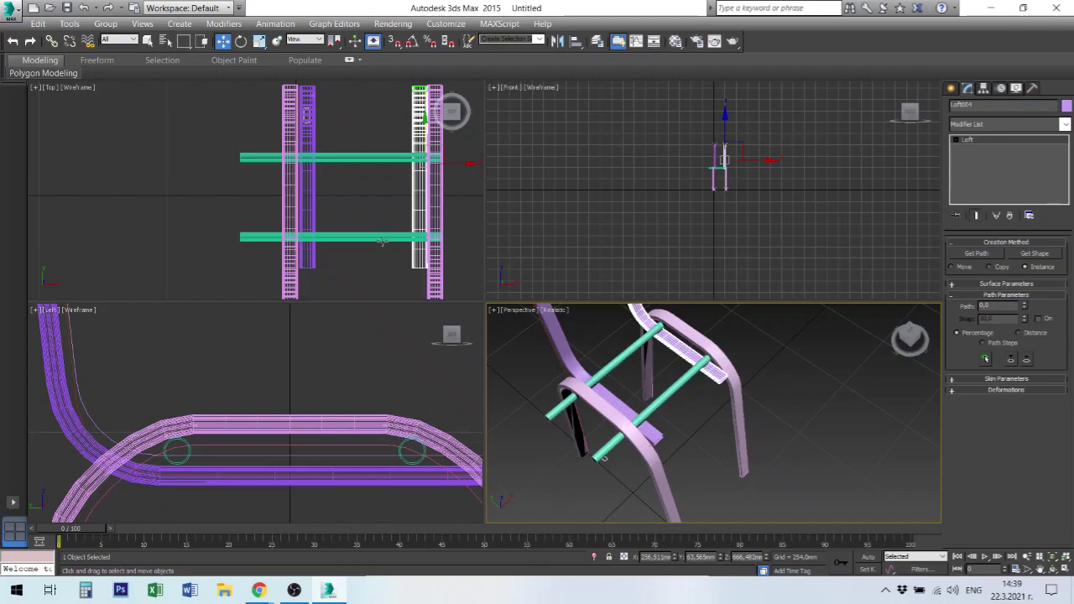
- Align Loft004 to Loft003 on X, with current Maximum against target Minimum
left_click(382, 238)
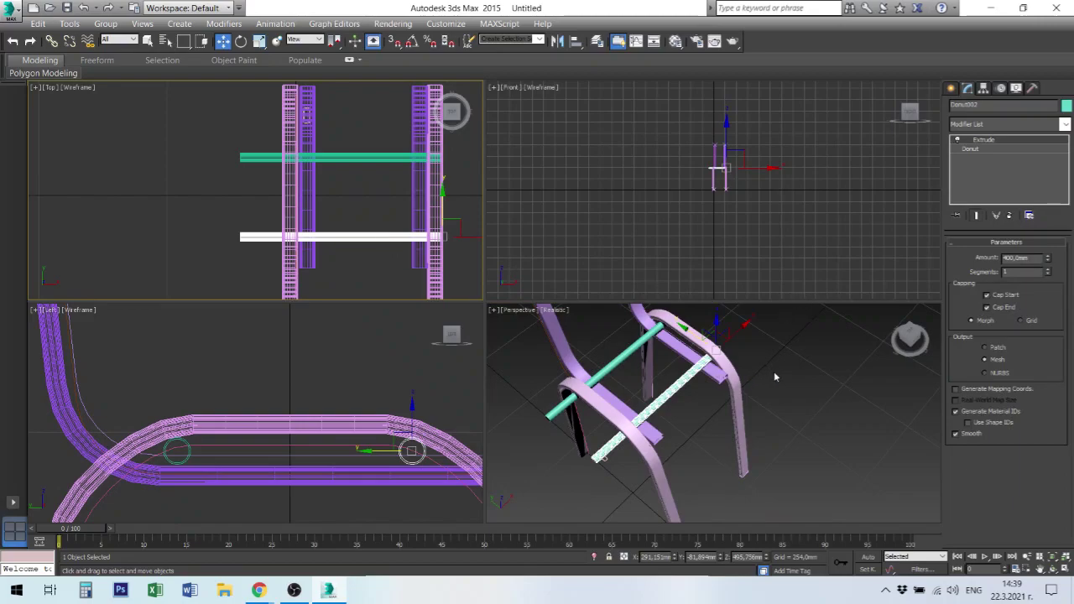
left_click(701, 350)
left_click(695, 350)
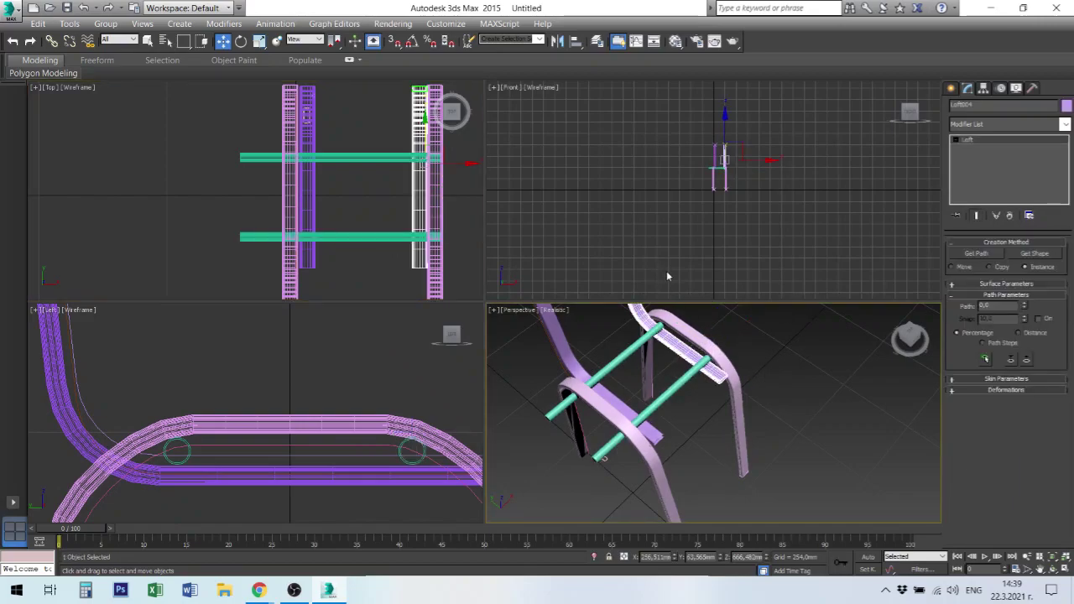
left_click(576, 41)
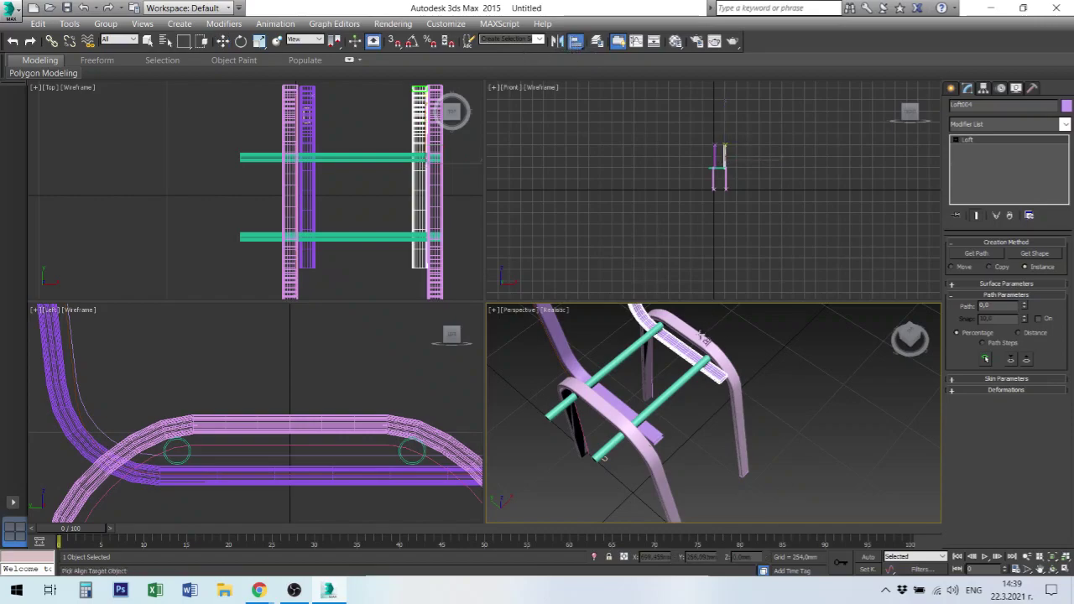
left_click(703, 340)
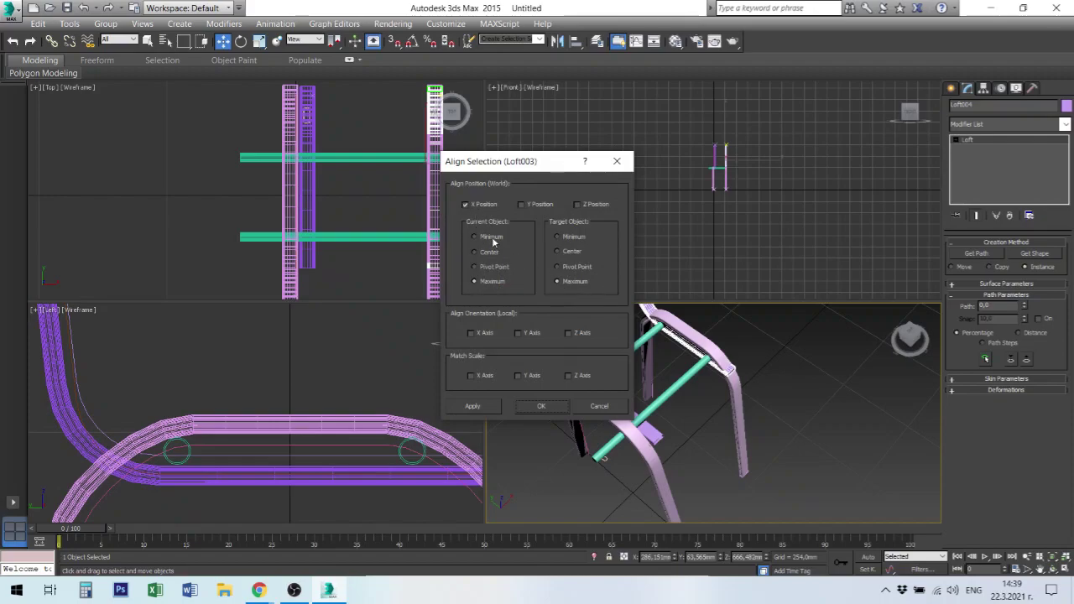
left_click(569, 238)
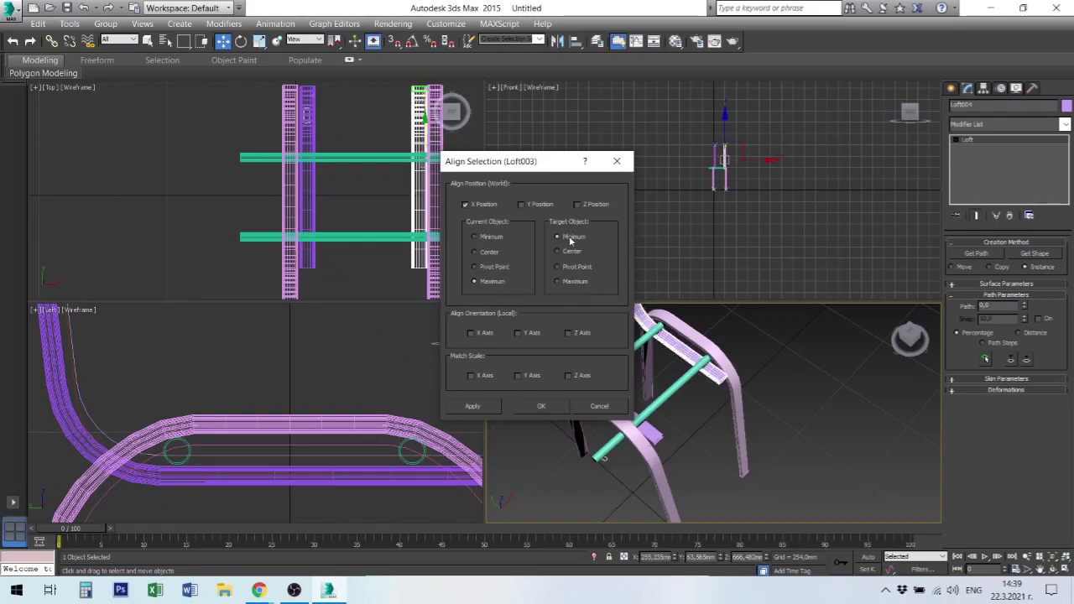
left_click(541, 406)
left_click(614, 418)
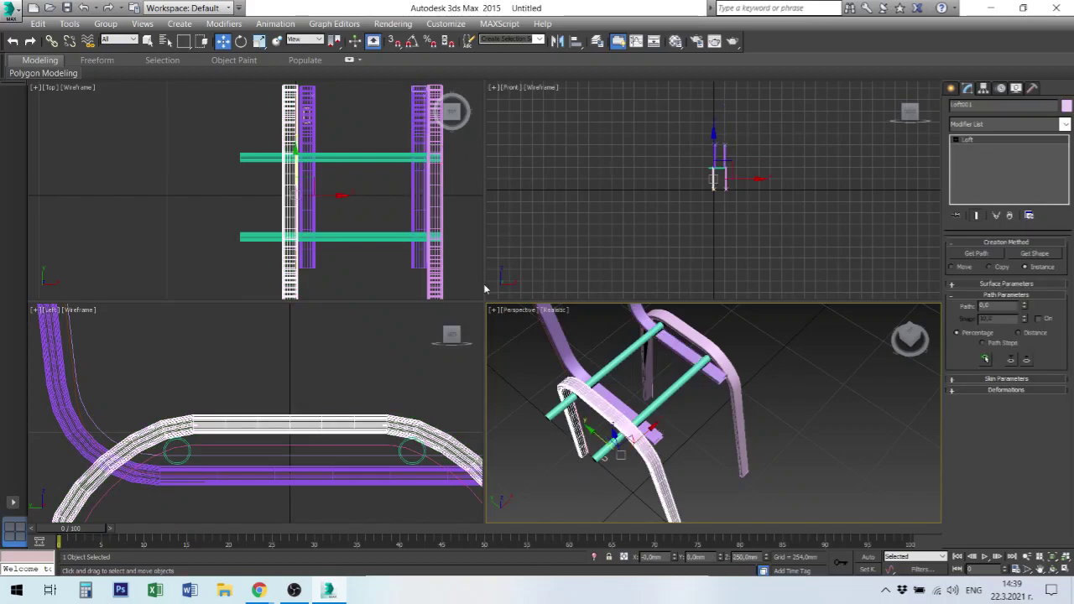
- Align Loft001 along X to Donut002, using its Minimum as the reference point
left_click(576, 41)
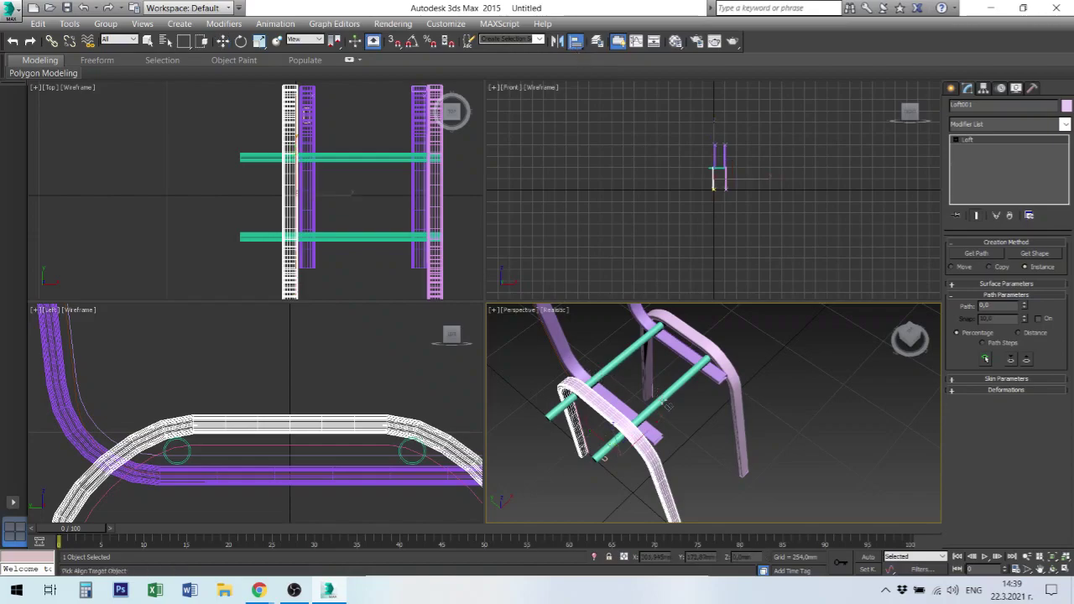
left_click(660, 403)
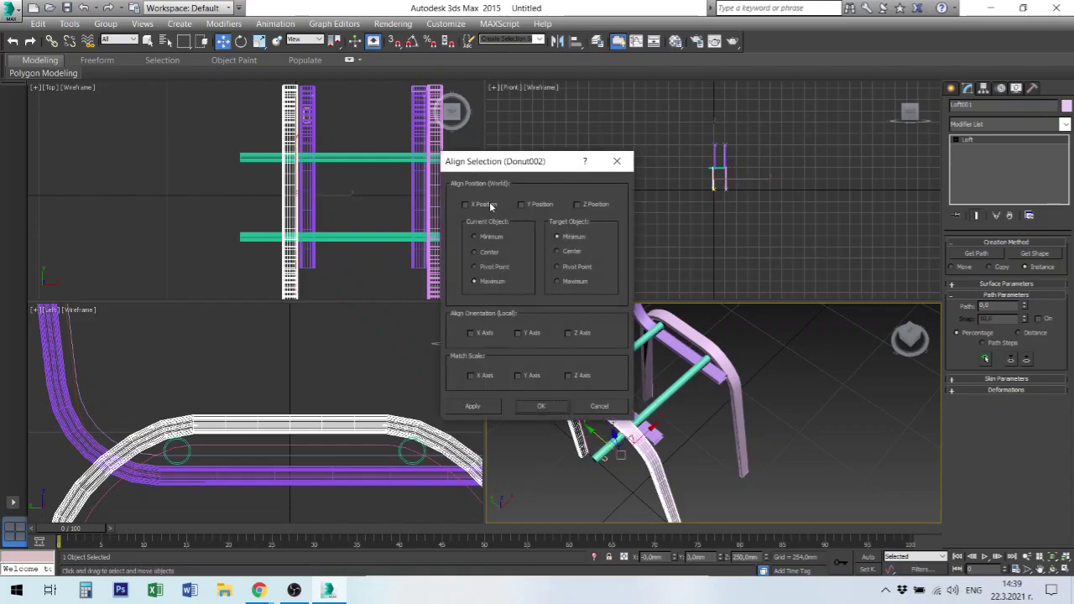
left_click(485, 205)
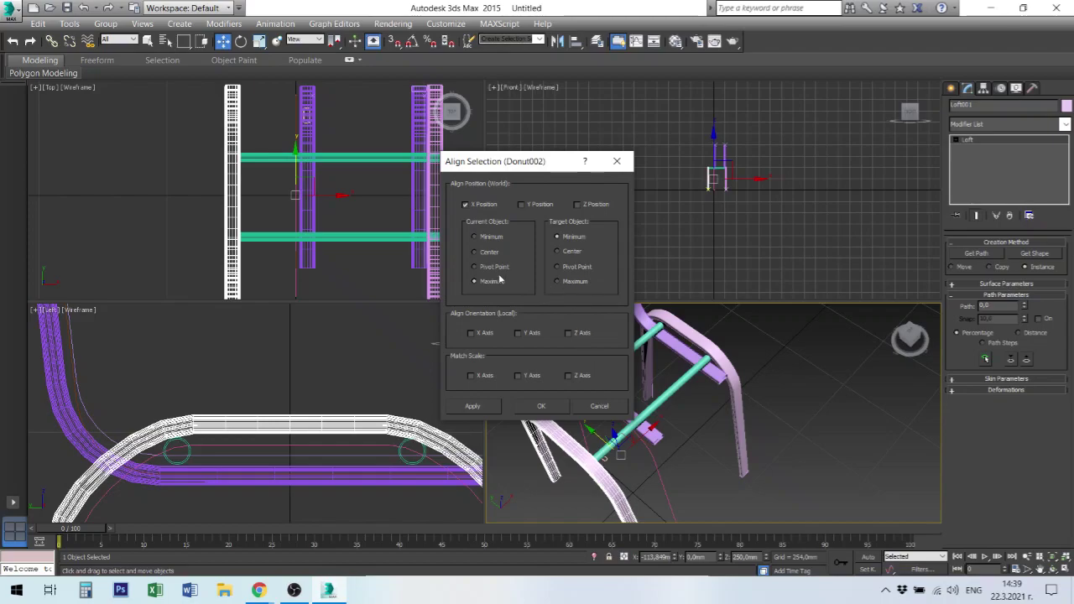
left_click(487, 239)
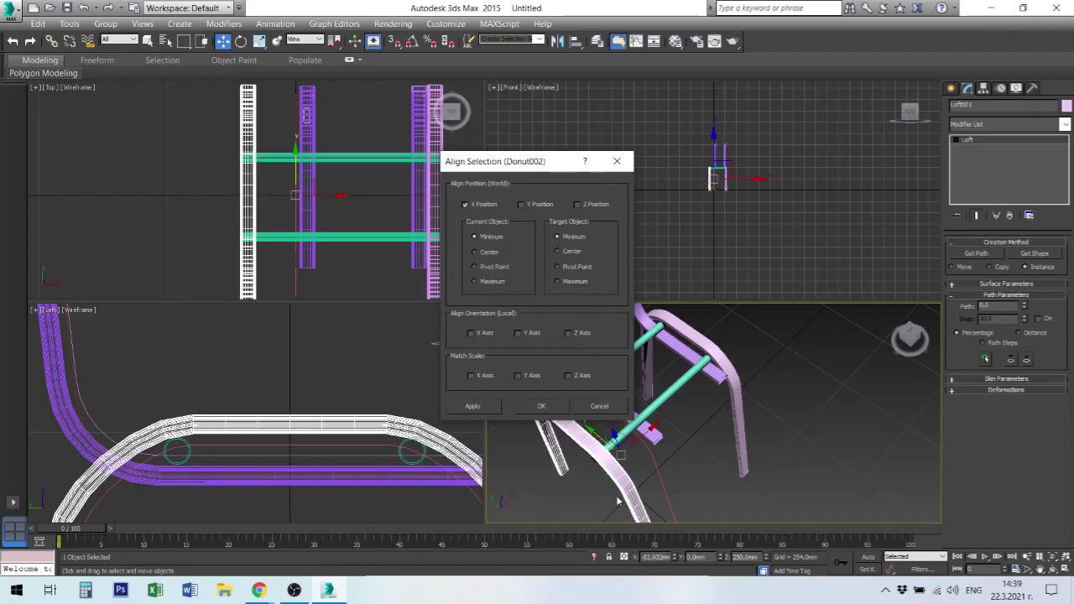
left_click(541, 406)
- Align Loft002 along X to the target loft's Maximum, then deselect
left_click(613, 400)
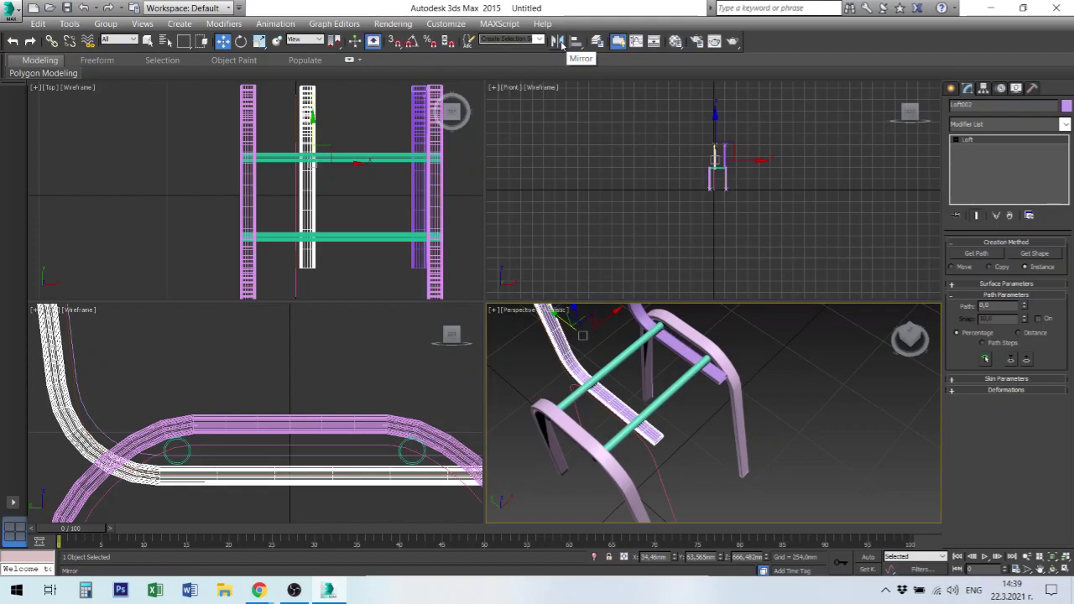
left_click(576, 41)
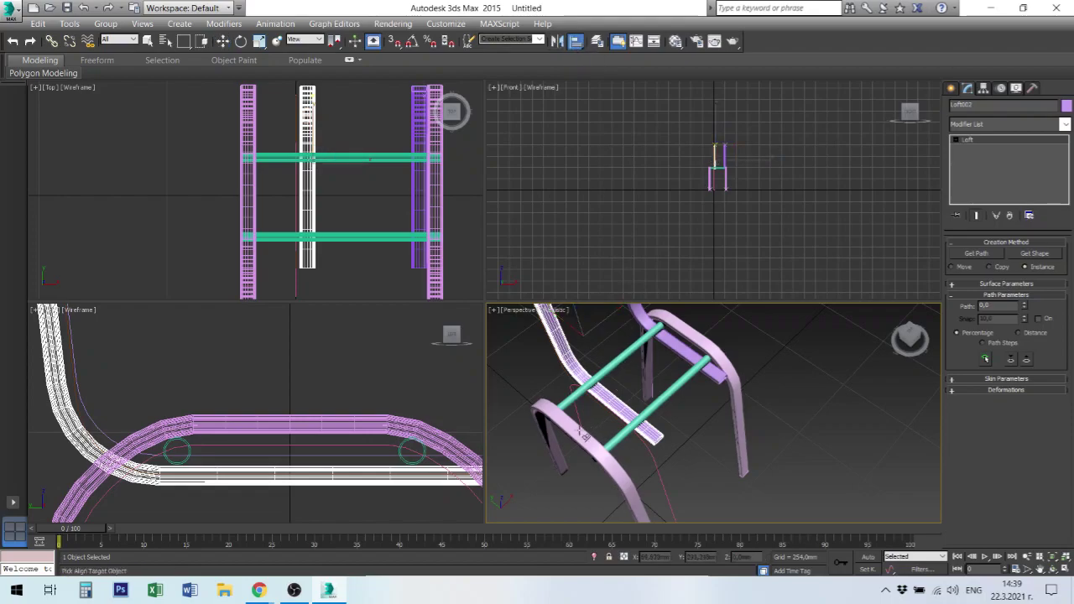
left_click(581, 433)
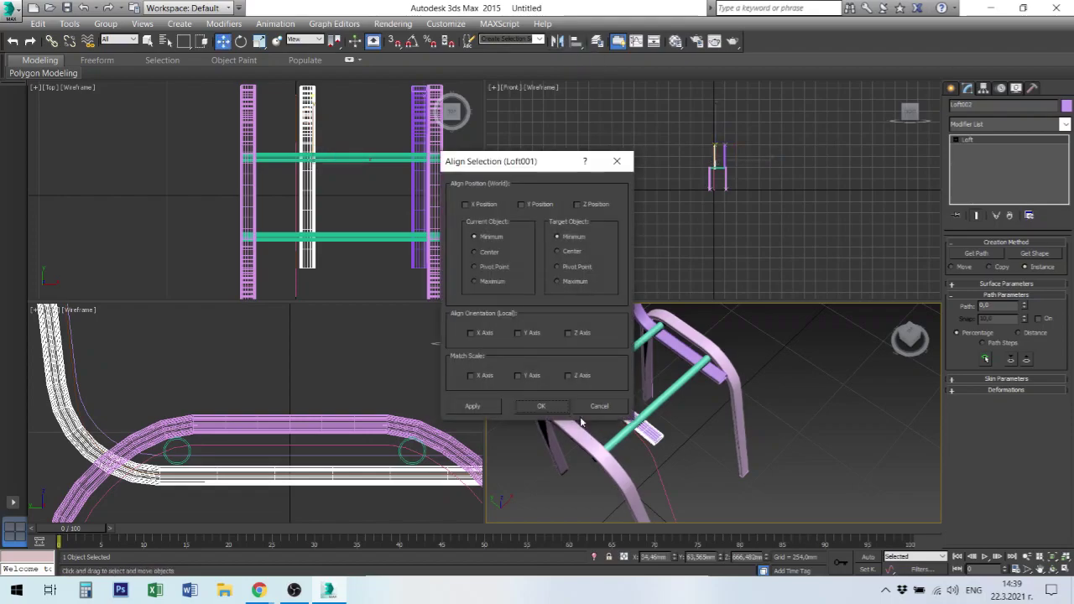
left_click(479, 203)
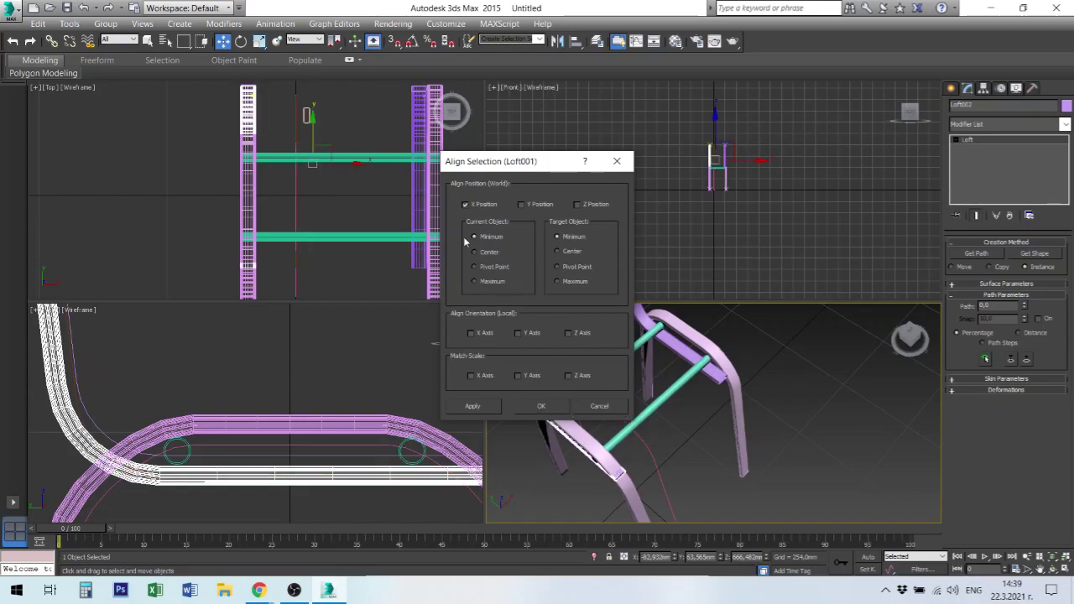
left_click(570, 284)
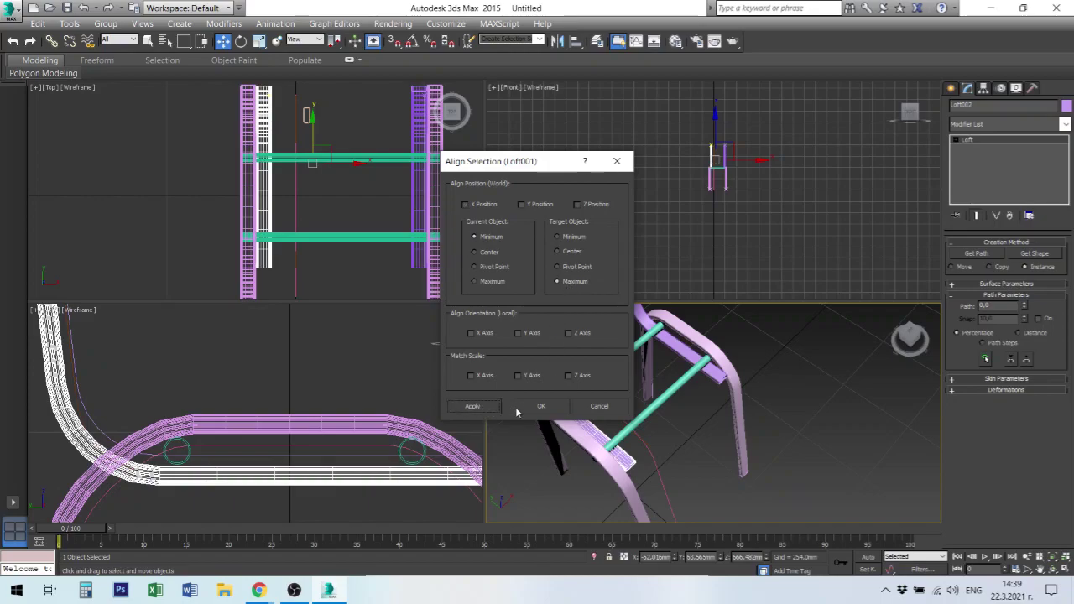
left_click(541, 409)
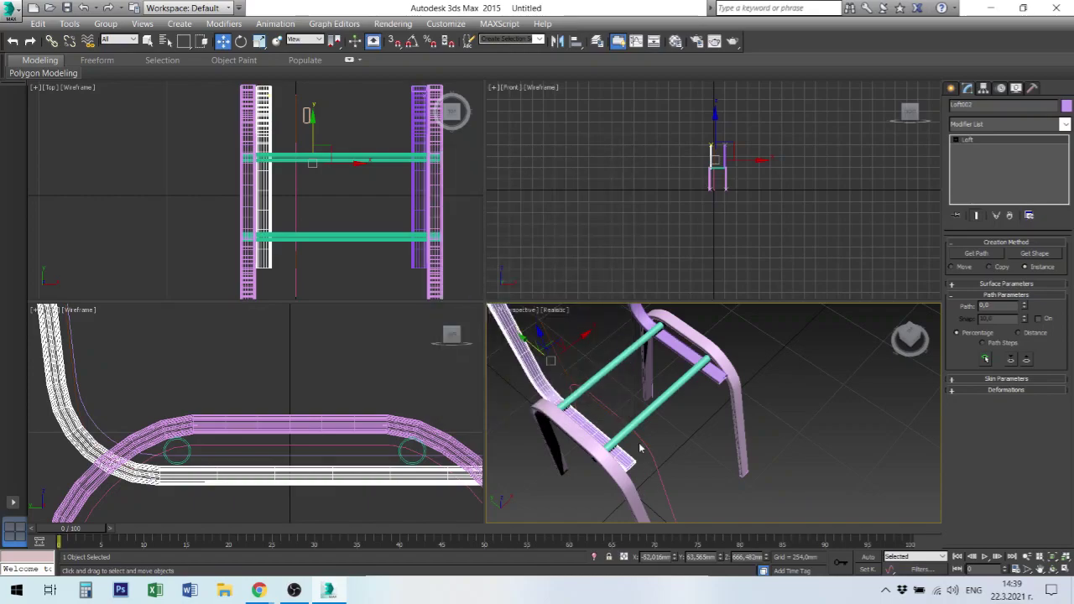
left_click(379, 275)
scroll(381, 264, "down", 5)
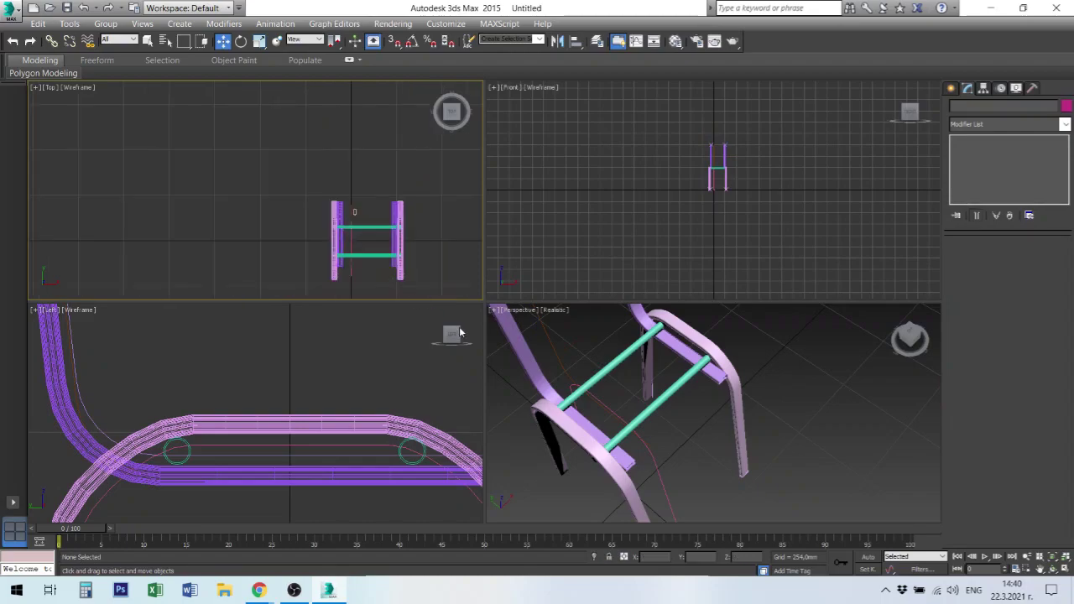
- Select Line002 and enter its Vertex sub-object level
mouse_move(579, 382)
middle_mouse_down("alt")
mouse_move(626, 363)
mouse_move(617, 429)
middle_mouse_up("alt")
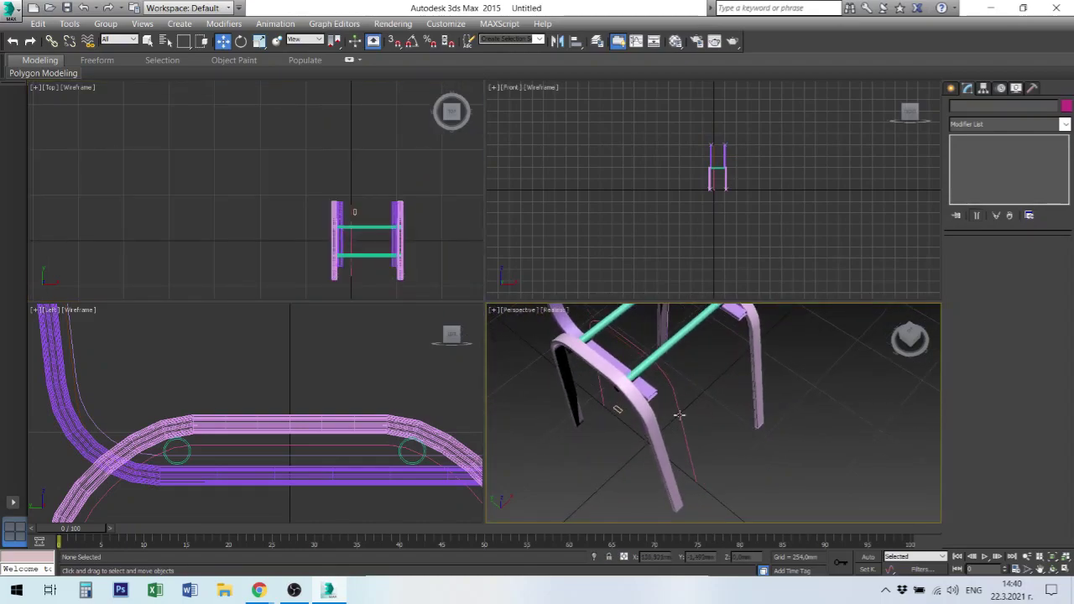
middle_click_drag(690, 418, 710, 476, "alt")
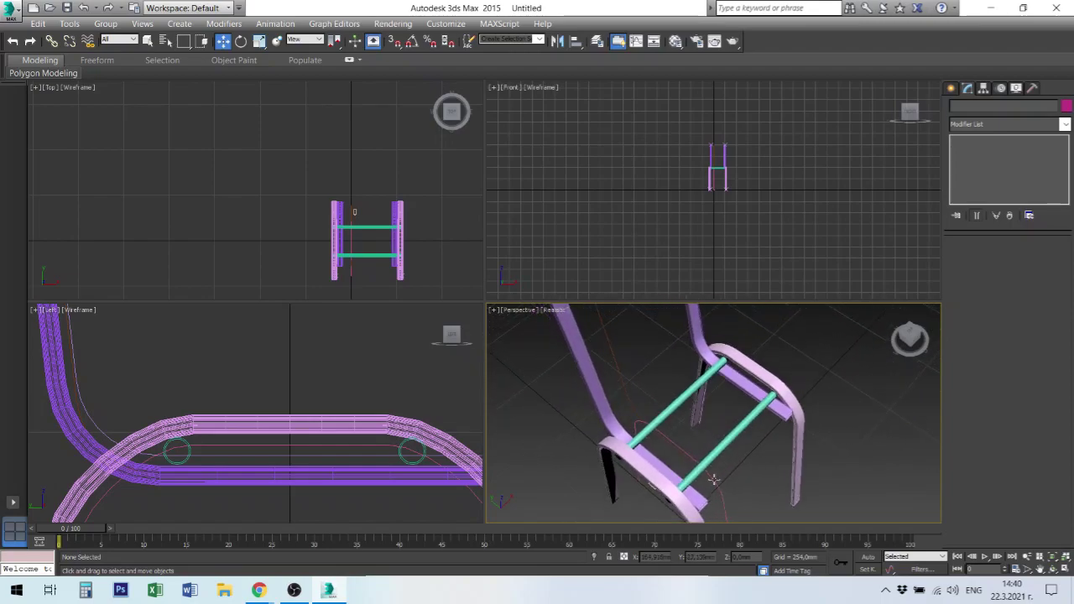
left_click(622, 378)
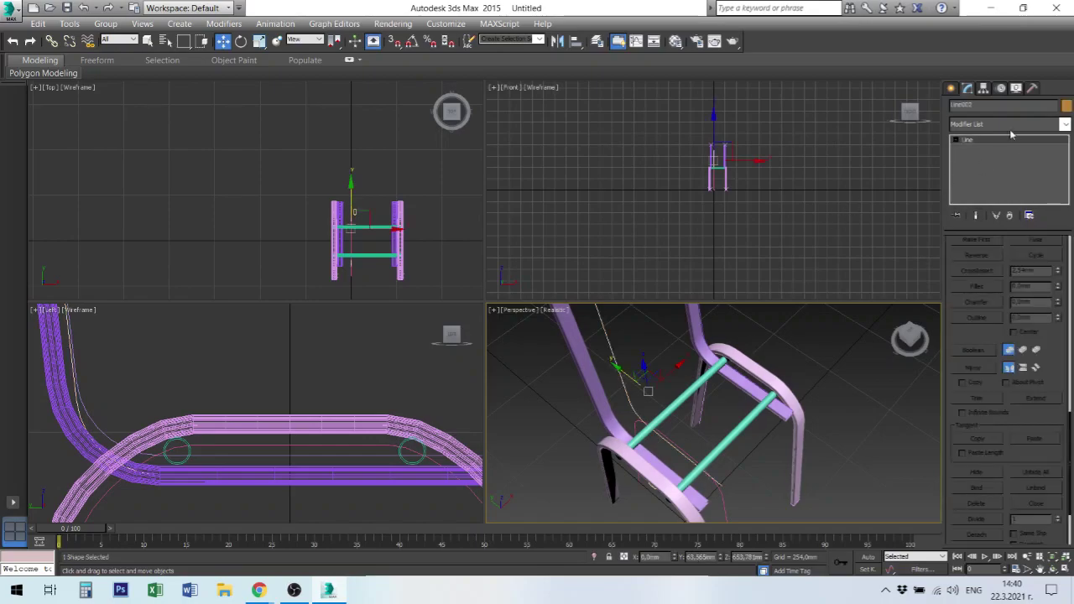
left_click(957, 140)
left_click(978, 149)
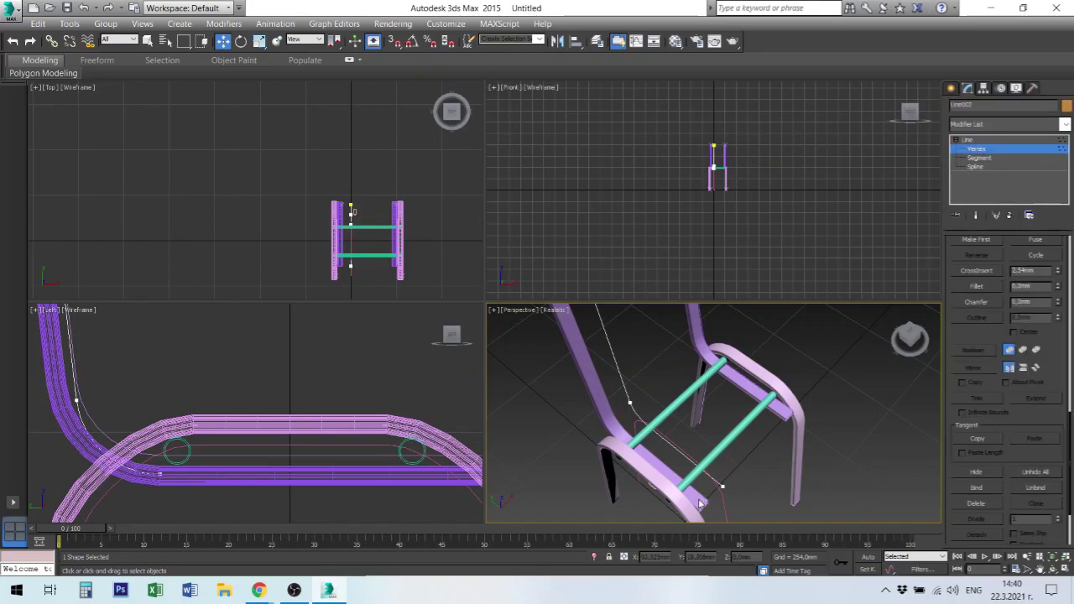
- Nudge the line's end vertex right along X to the seat front tip, then exit Vertex level
mouse_move(349, 454)
middle_mouse_down()
mouse_move(217, 435)
mouse_move(221, 427)
middle_mouse_up()
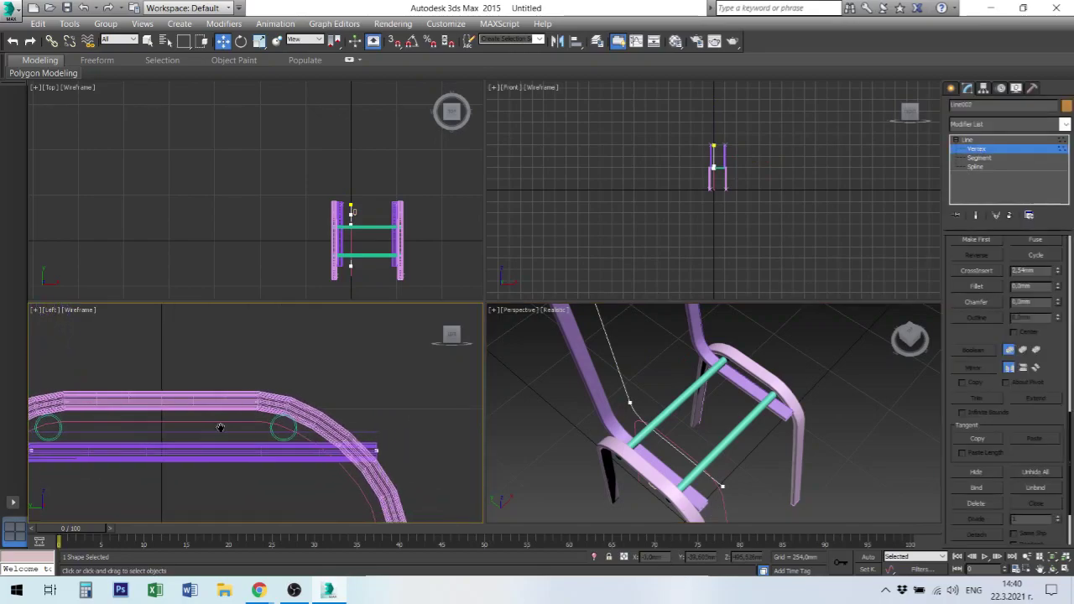
left_click(377, 451)
left_click_drag(401, 451, 403, 450)
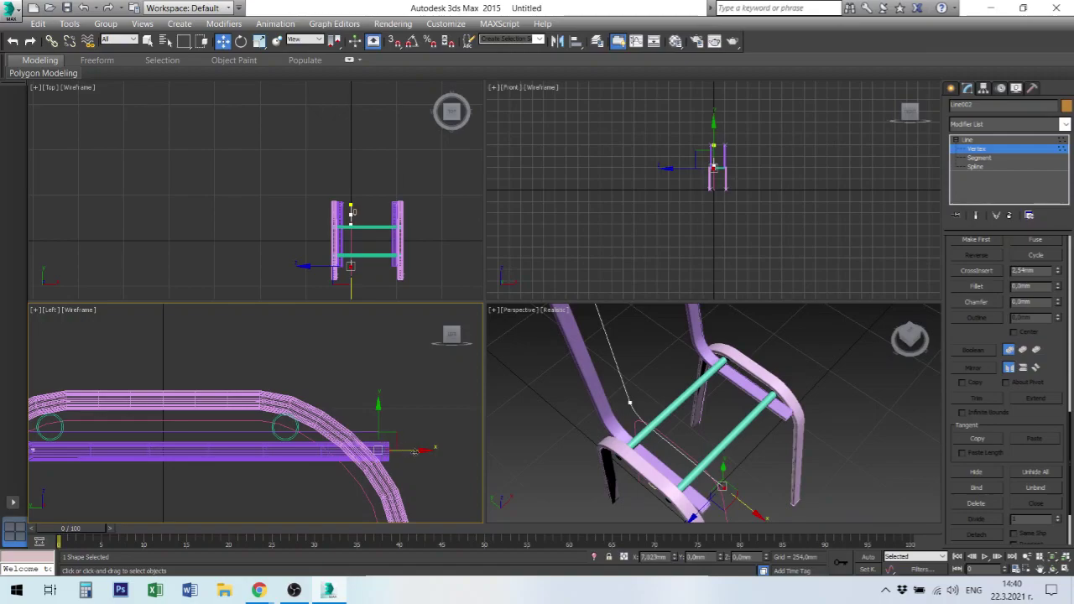
left_click_drag(403, 450, 405, 450)
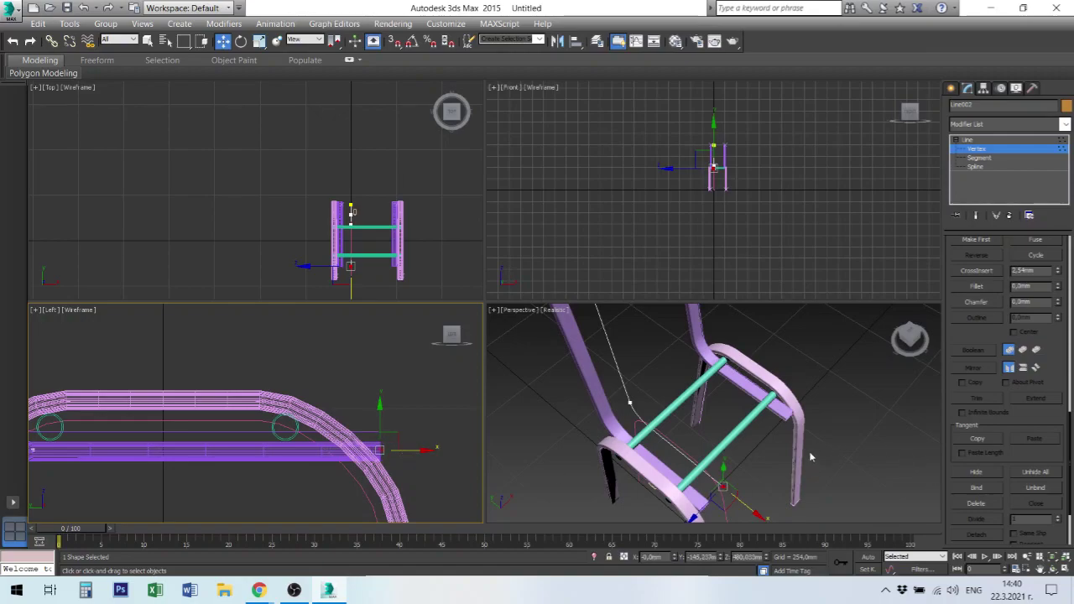
left_click(724, 465)
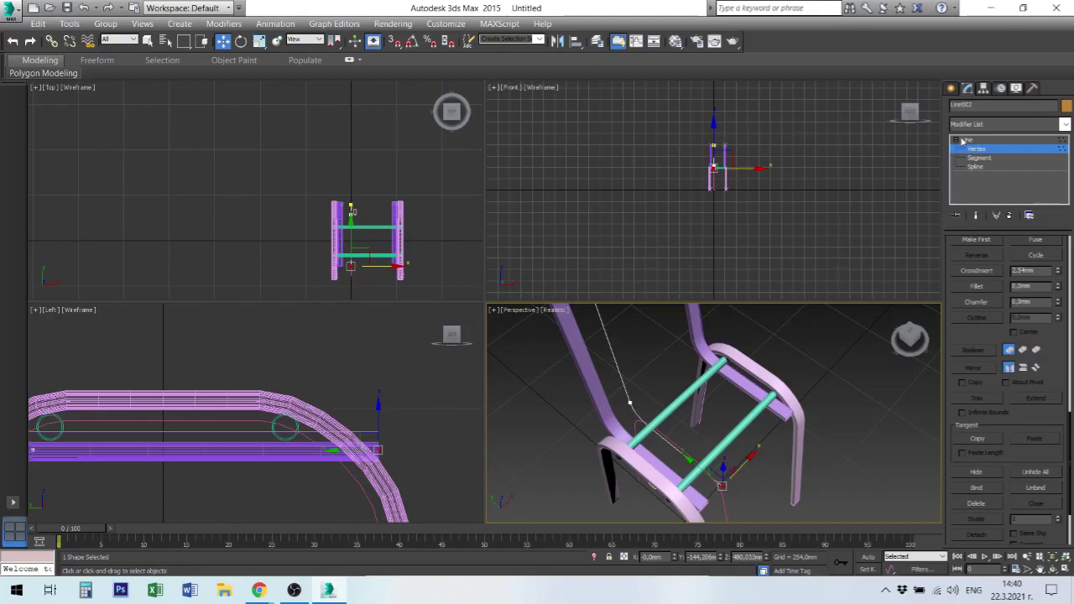
key("1")
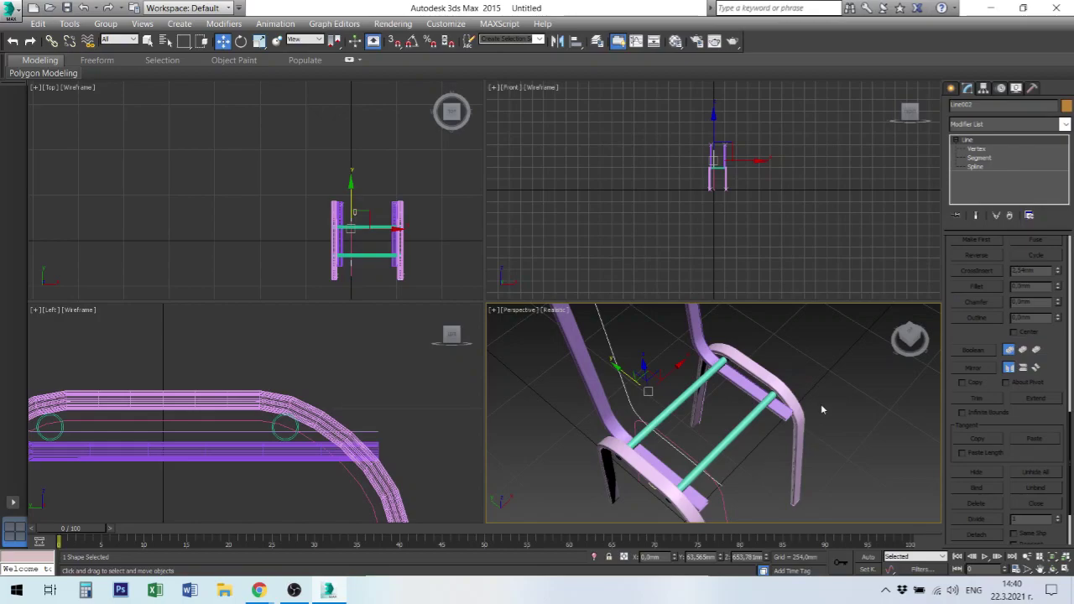
- Select Line001 and the two other guide lines and hide them with Hide Selection
left_click(667, 442)
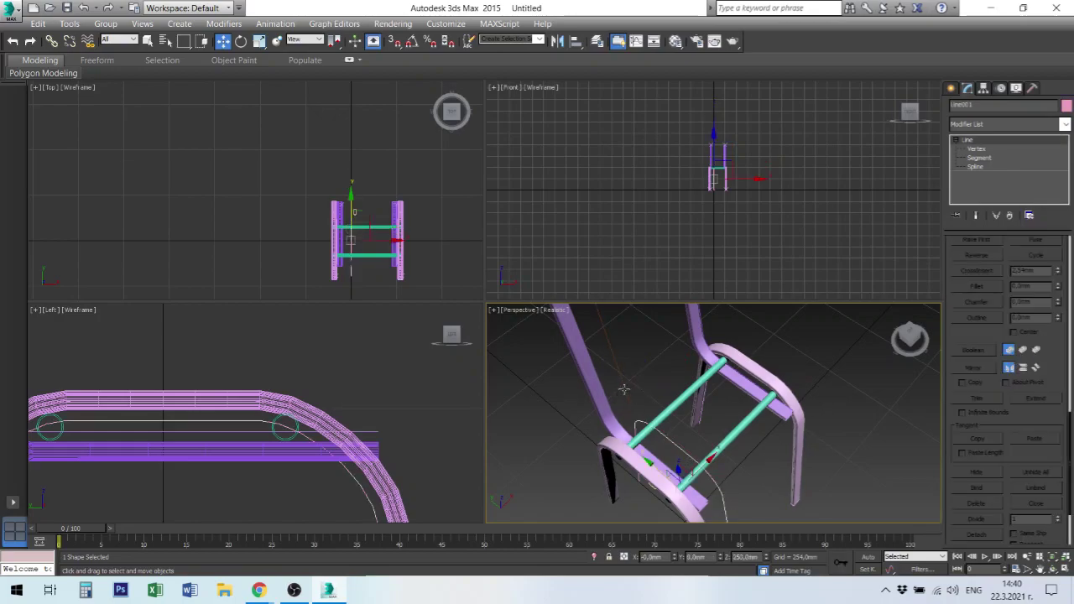
left_click(623, 389, "ctrl")
middle_click_drag(641, 470, 659, 417)
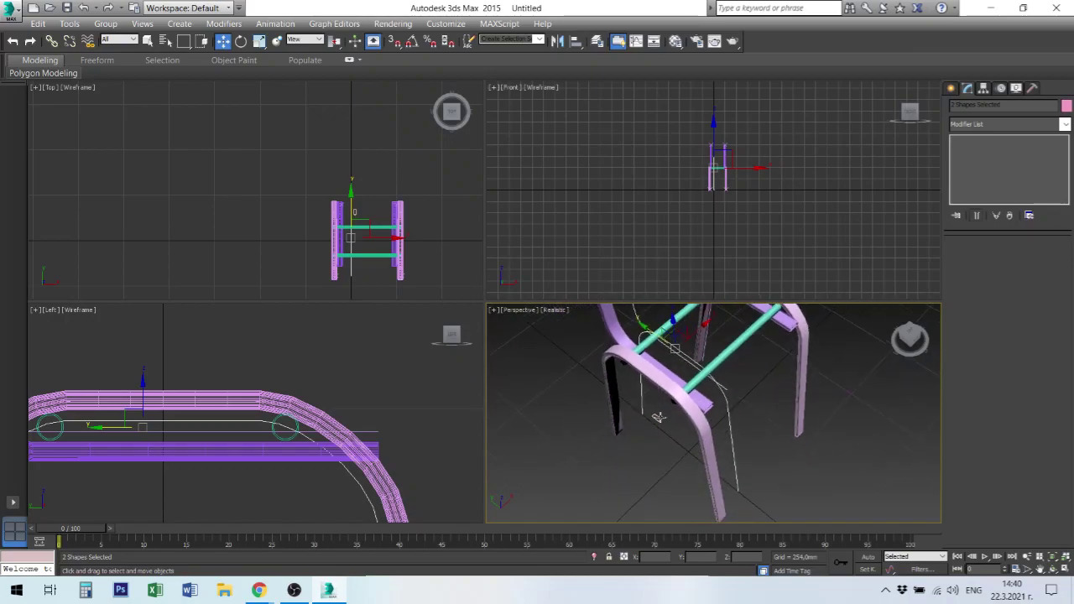
left_click(658, 419, "ctrl")
right_click(659, 416)
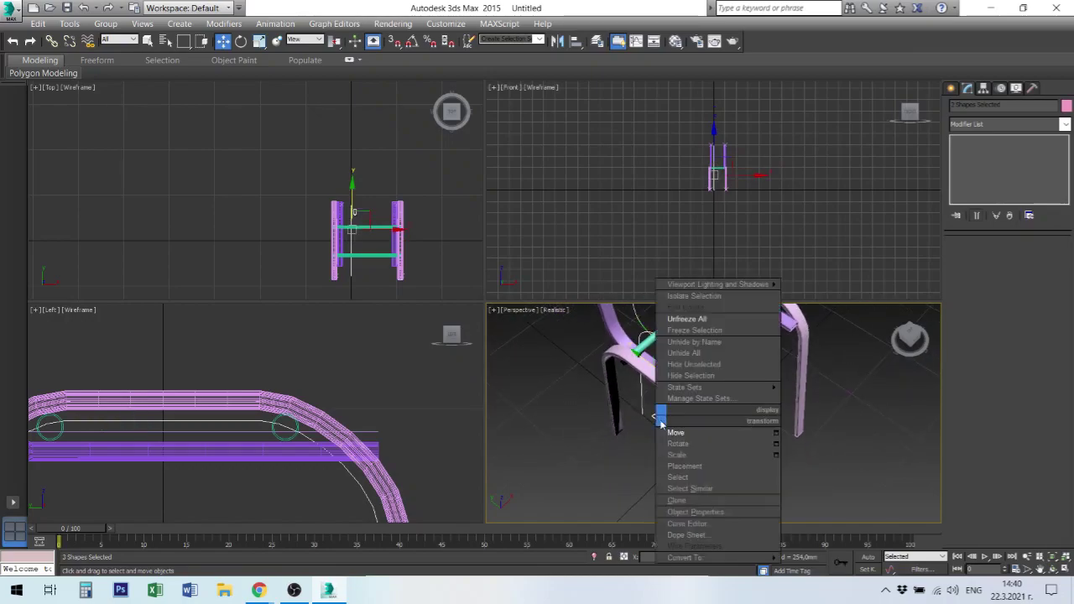
left_click(719, 376)
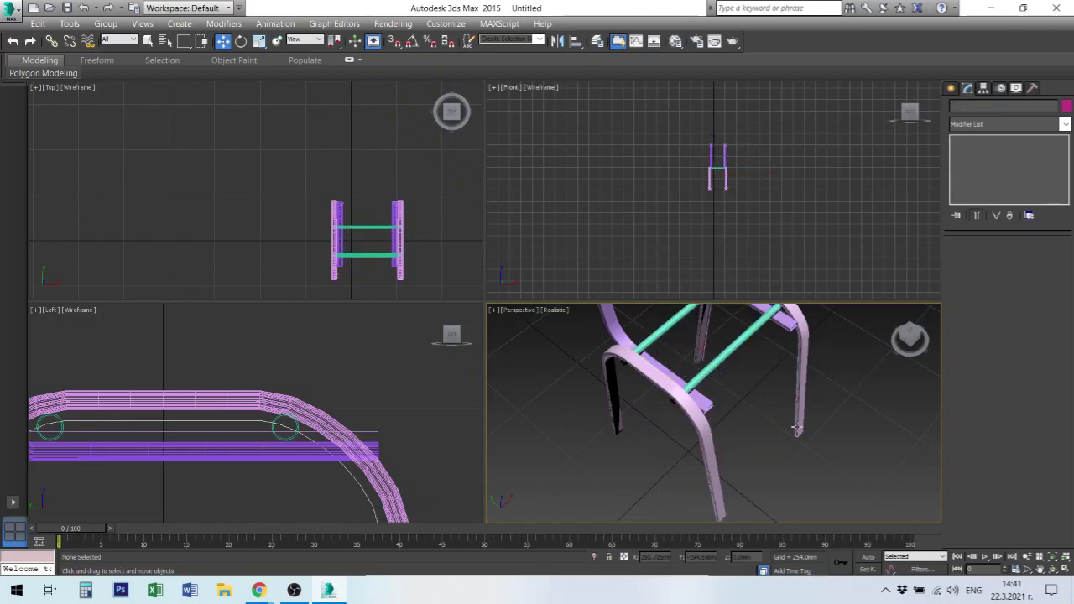
scroll(731, 412, "down", 5)
mouse_move(732, 411)
middle_mouse_down()
mouse_move(643, 466)
mouse_move(656, 442)
mouse_move(628, 437)
mouse_move(687, 399)
middle_mouse_up()
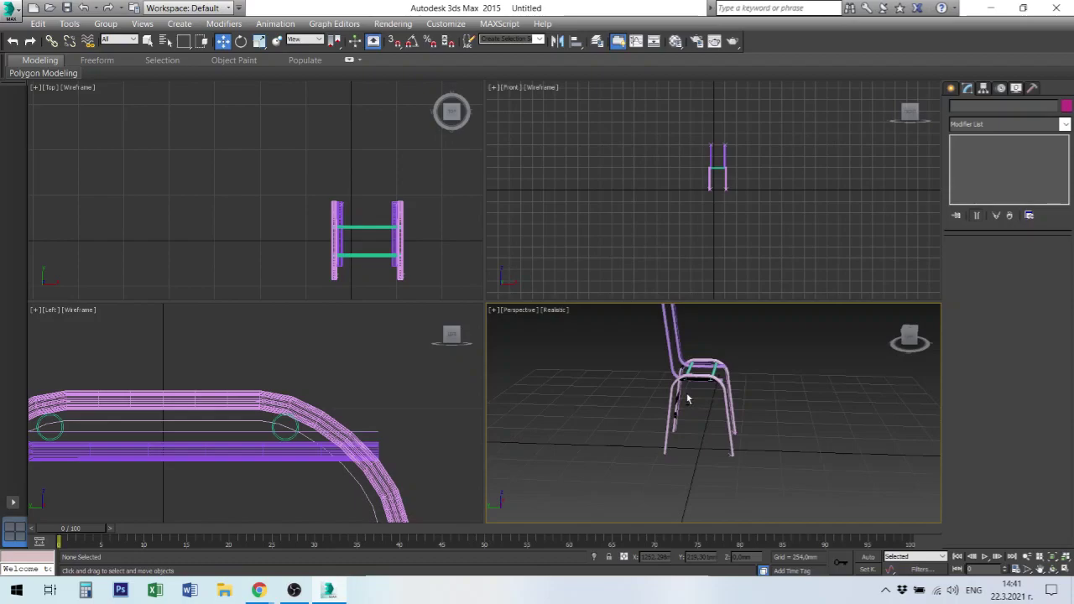
scroll(693, 380, "up", 2)
scroll(695, 378, "up", 2)
scroll(698, 385, "up", 2)
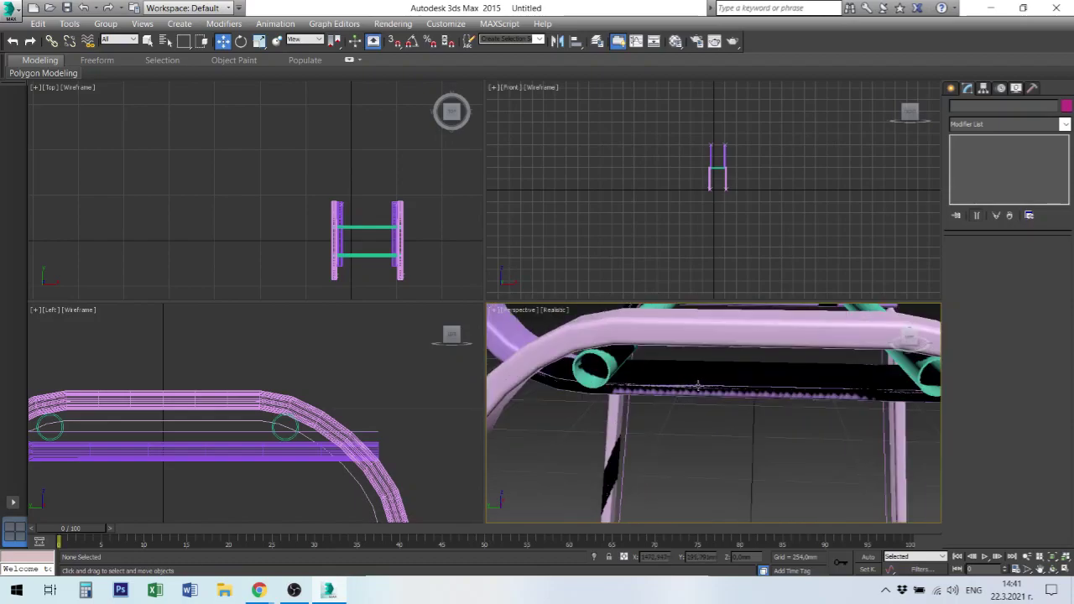
scroll(663, 386, "up", 2)
mouse_move(661, 387)
middle_mouse_down("alt")
mouse_move(652, 381)
mouse_move(675, 395)
middle_mouse_up("alt")
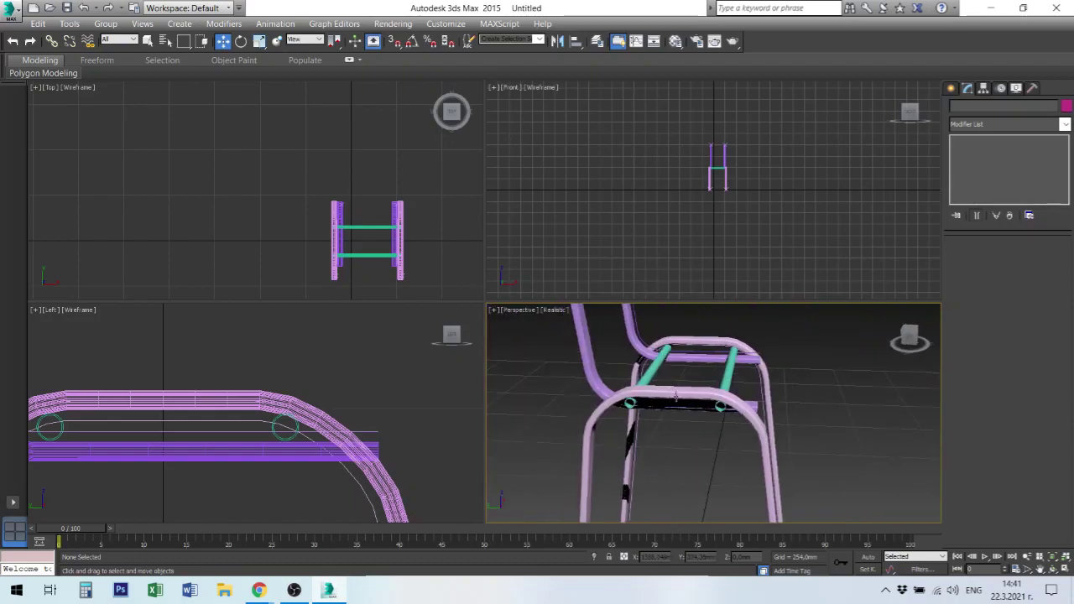
middle_click_drag(740, 392, 703, 406, "alt")
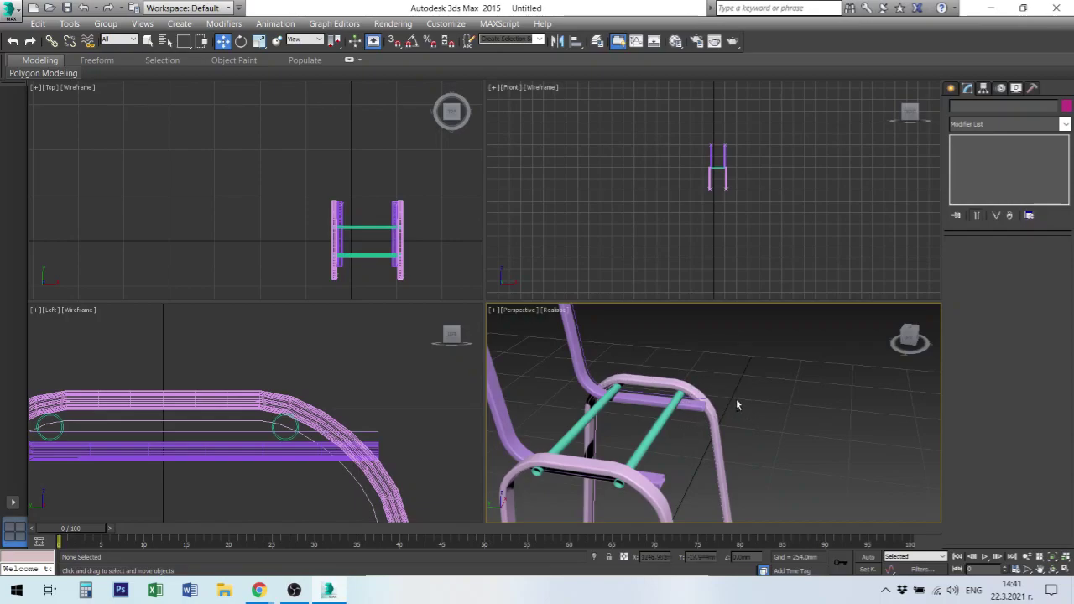
mouse_move(735, 398)
middle_mouse_down("alt")
mouse_move(707, 386)
mouse_move(640, 429)
middle_mouse_up("alt")
scroll(622, 393, "down", 2)
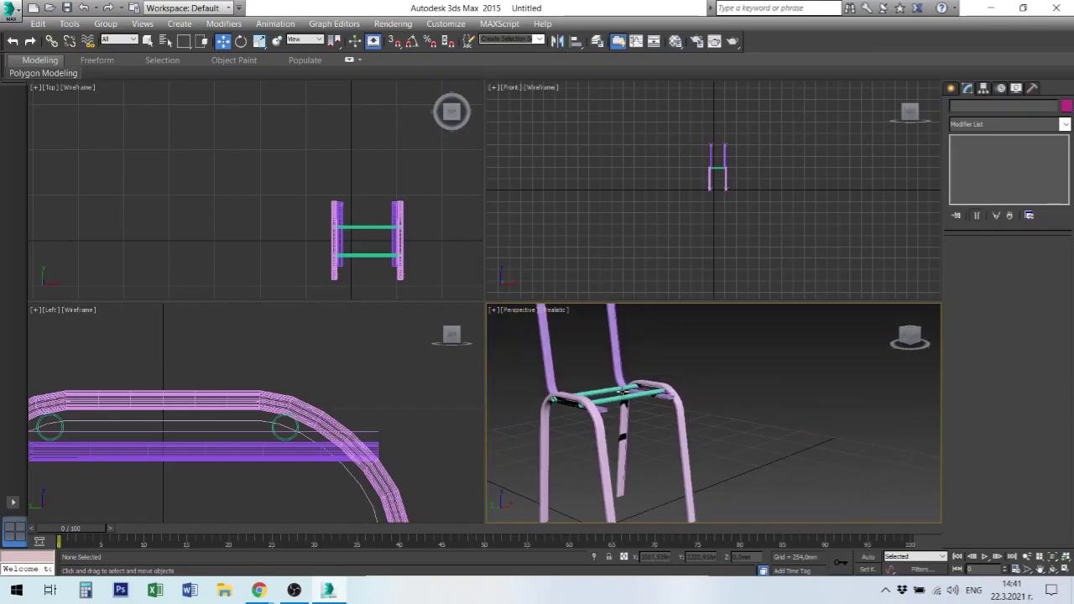
scroll(622, 392, "down", 2)
scroll(596, 399, "down", 1)
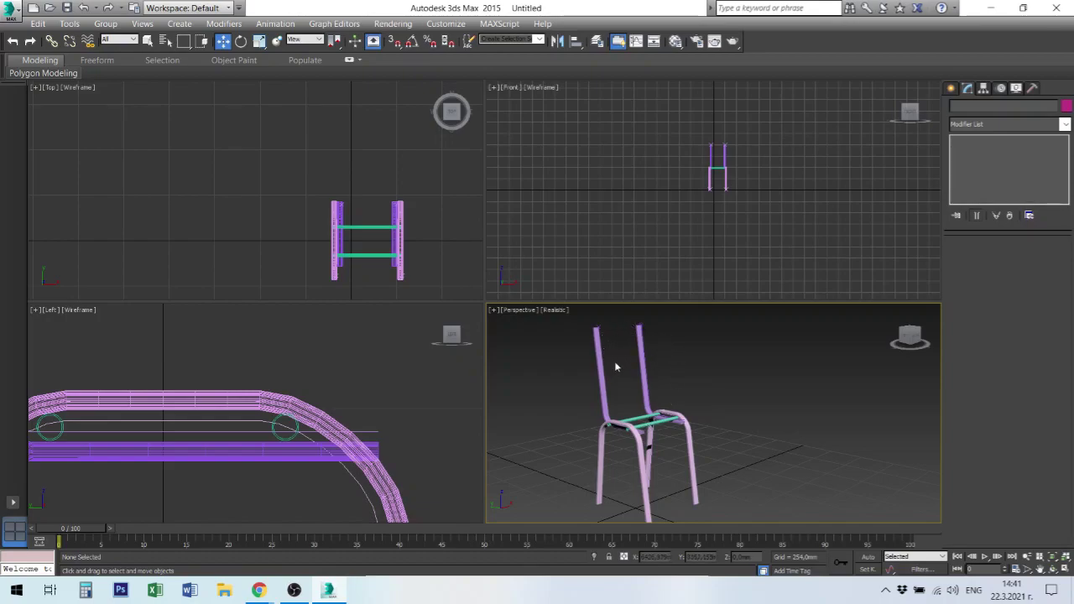
scroll(618, 426, "up", 3)
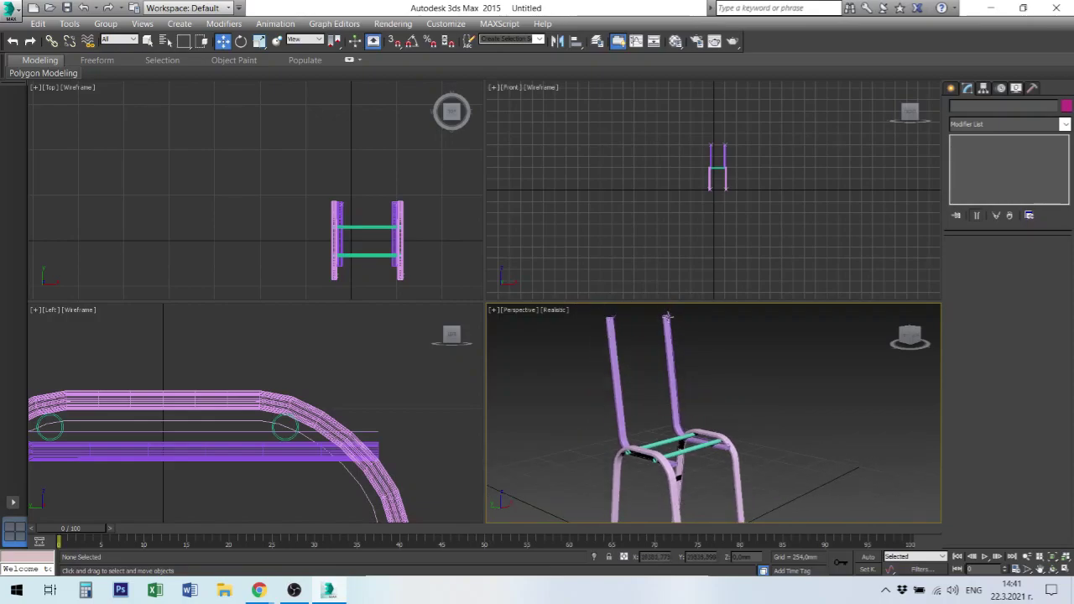
scroll(646, 460, "up", 2)
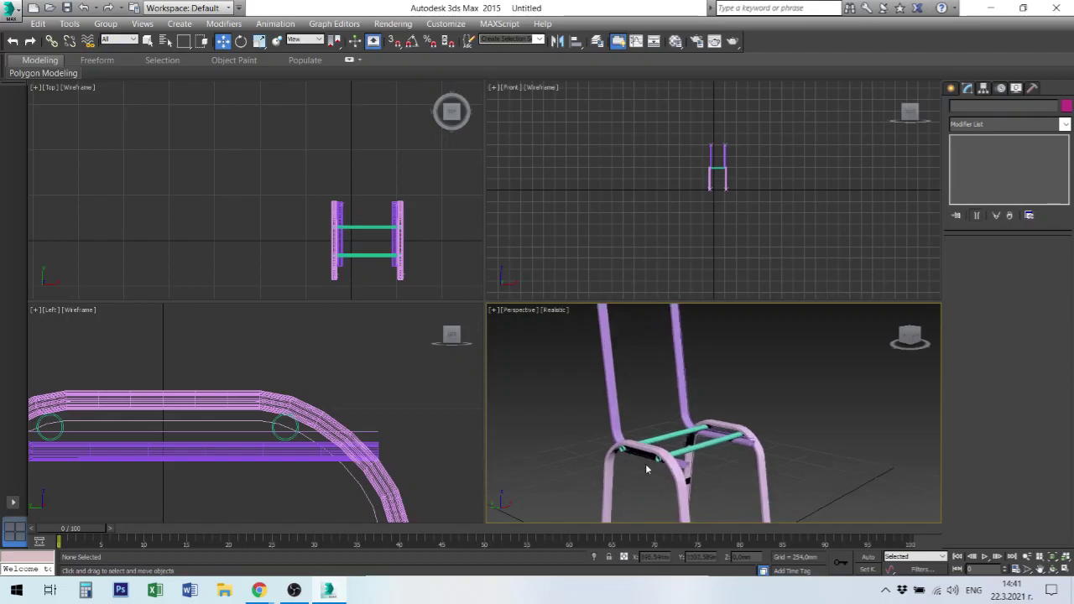
scroll(651, 462, "up", 2)
scroll(654, 461, "up", 3)
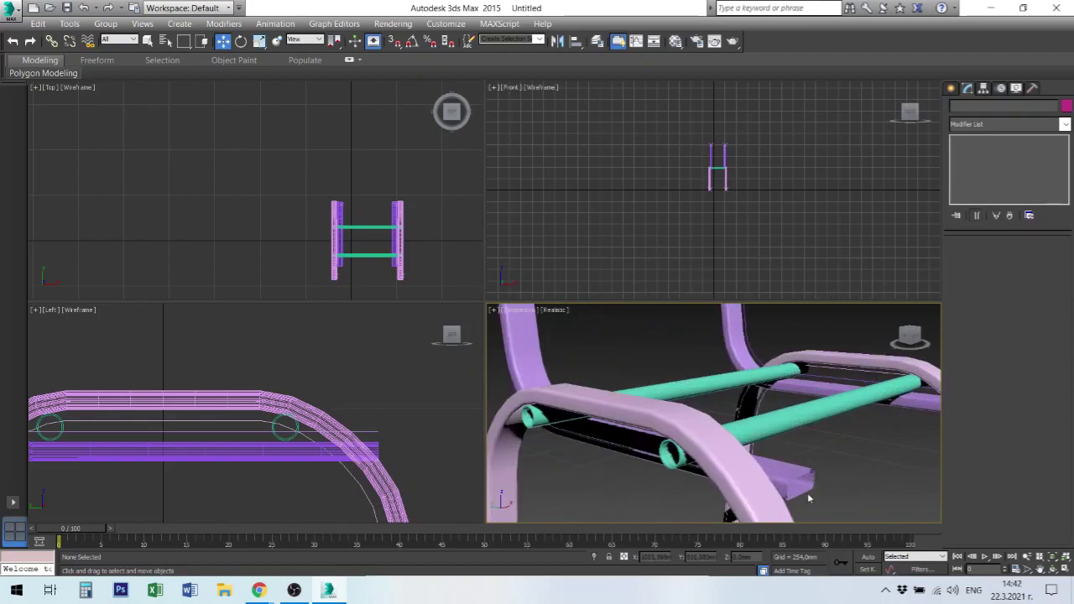
scroll(812, 493, "down", 2)
scroll(816, 485, "down", 2)
scroll(814, 481, "up", 1)
scroll(806, 479, "up", 2)
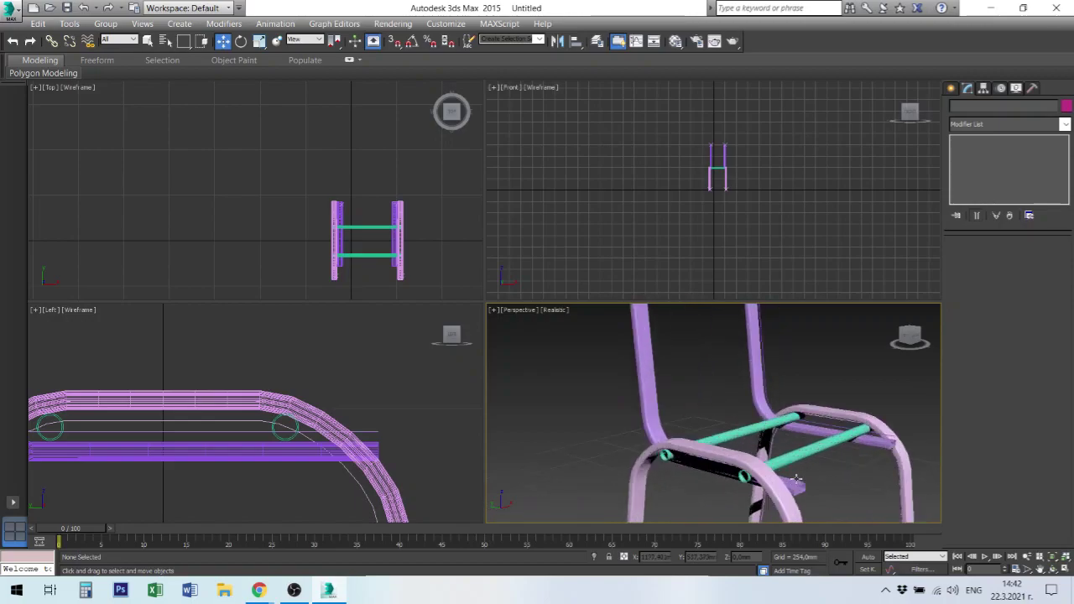
scroll(797, 479, "up", 2)
scroll(788, 466, "up", 2)
scroll(783, 460, "up", 3)
scroll(755, 423, "up", 2)
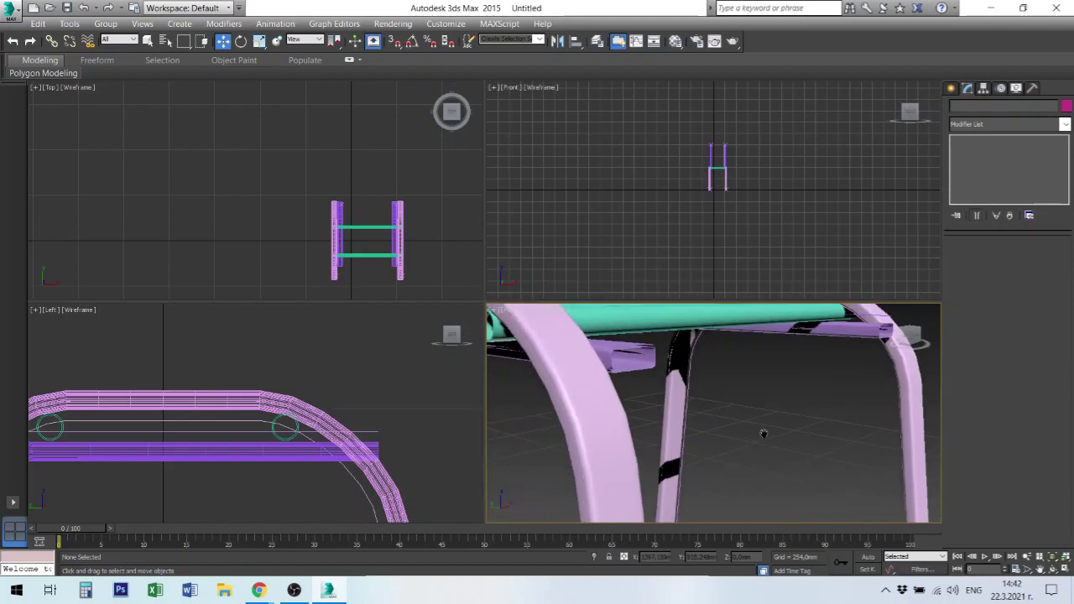
scroll(764, 434, "up", 1)
scroll(652, 377, "up", 2)
scroll(675, 353, "down", 4)
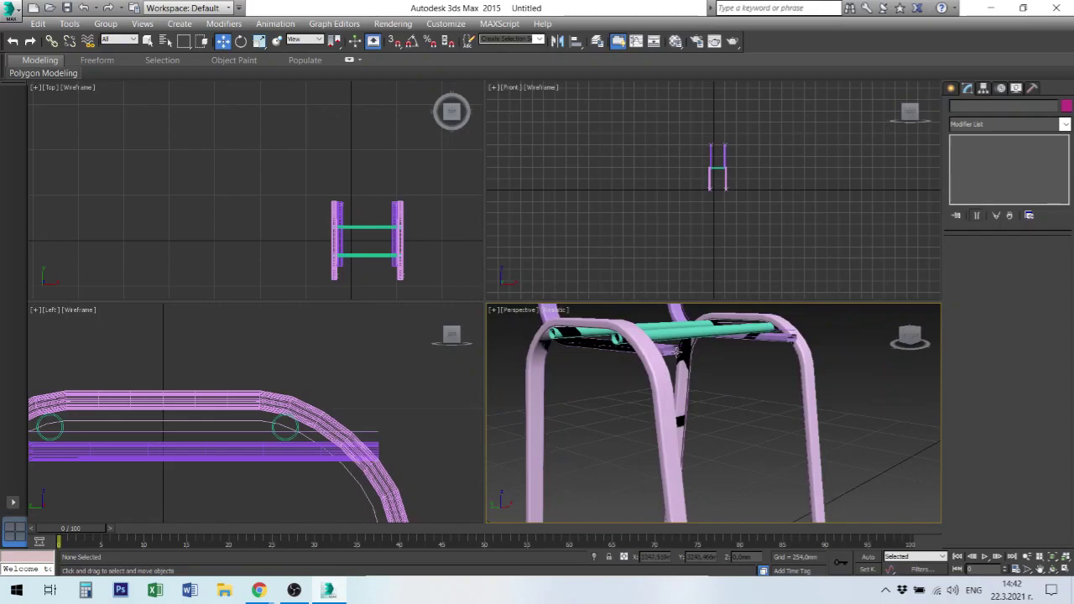
scroll(676, 350, "up", 3)
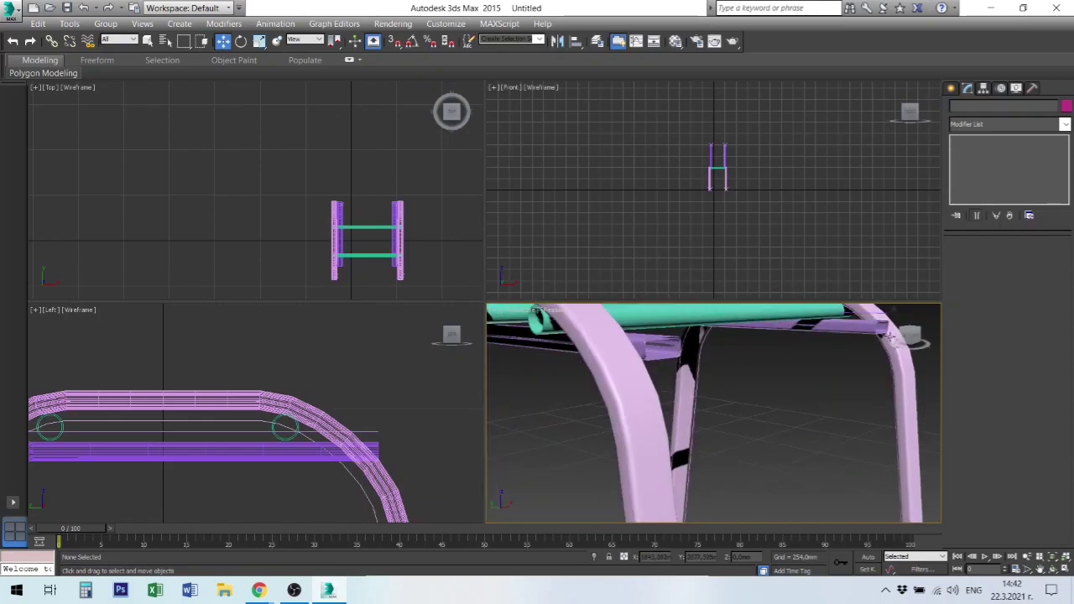
scroll(890, 334, "down", 3)
- Orbit the Perspective view onto the backrest and crossbars, then pan and zoom the Left view onto the seat profile
mouse_move(759, 351)
middle_mouse_down("alt")
mouse_move(762, 362)
mouse_move(676, 434)
mouse_move(695, 426)
mouse_move(707, 439)
mouse_move(696, 451)
mouse_move(696, 416)
mouse_move(718, 427)
middle_mouse_up("alt")
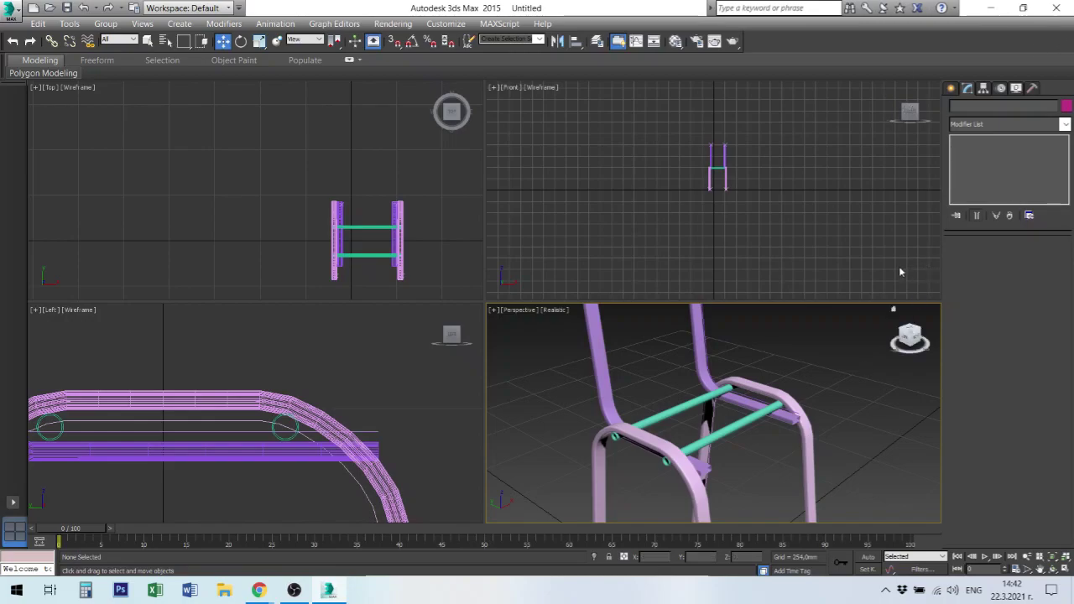
middle_click_drag(212, 419, 324, 417)
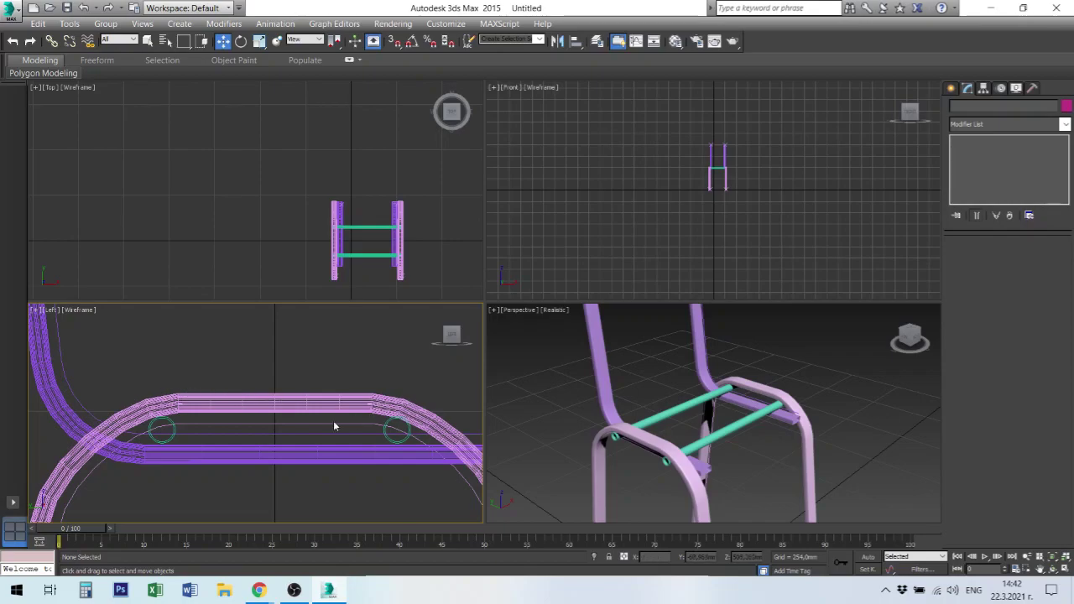
middle_click_drag(285, 438, 229, 456)
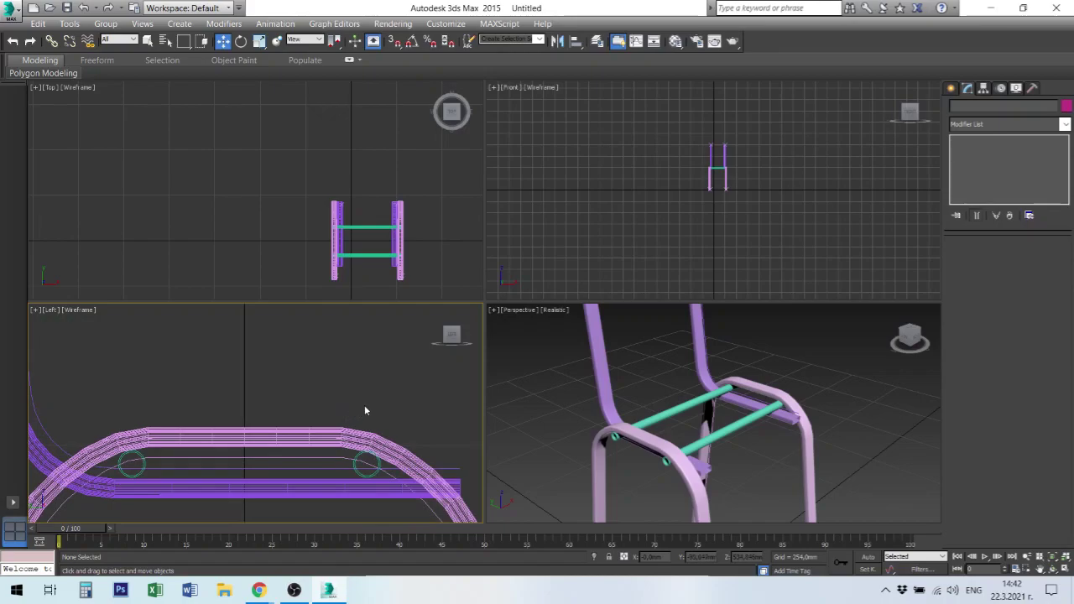
middle_click_drag(271, 399, 297, 400)
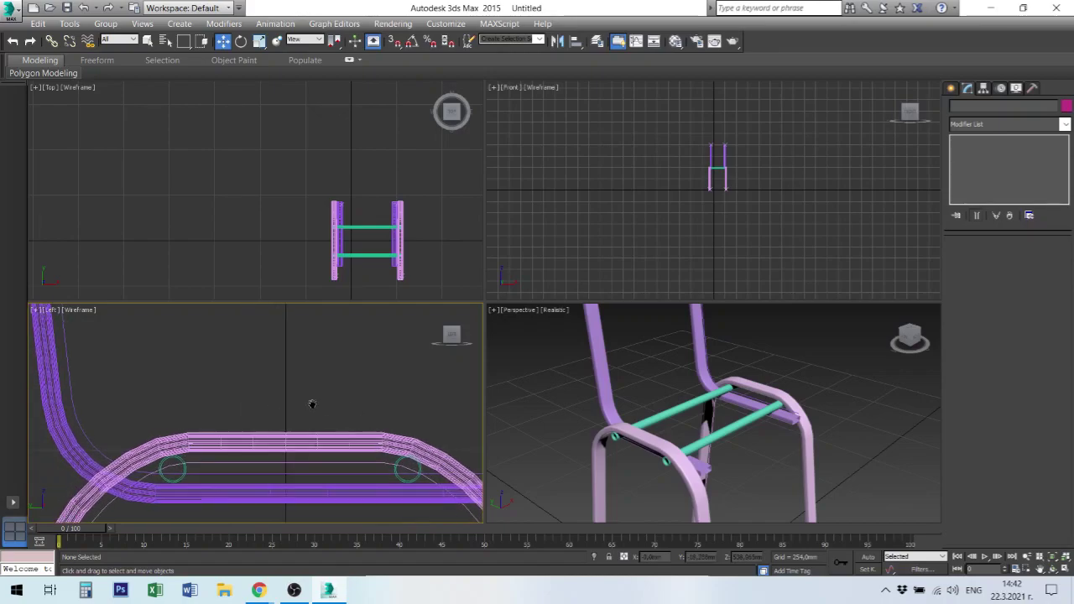
scroll(292, 413, "down", 3)
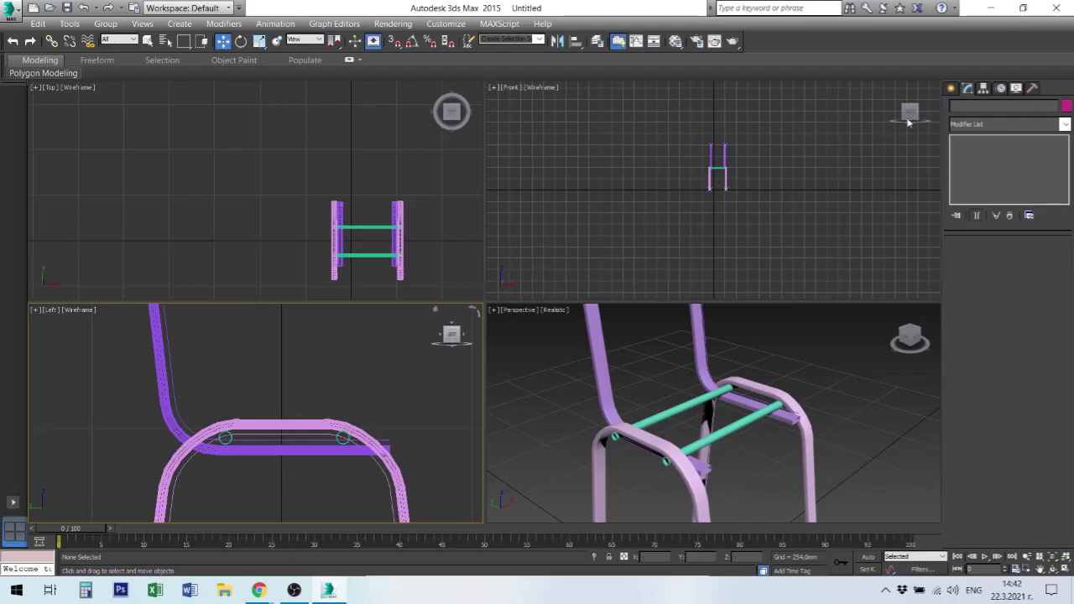
- Start a Line spline in the Left view with four points along the seat top
left_click(950, 88)
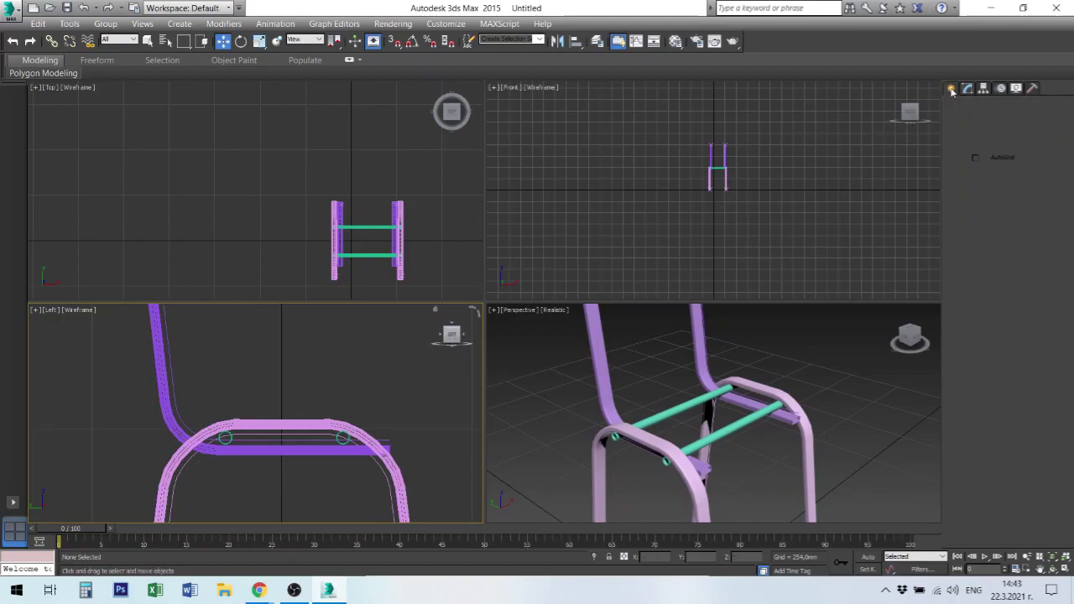
left_click(976, 182)
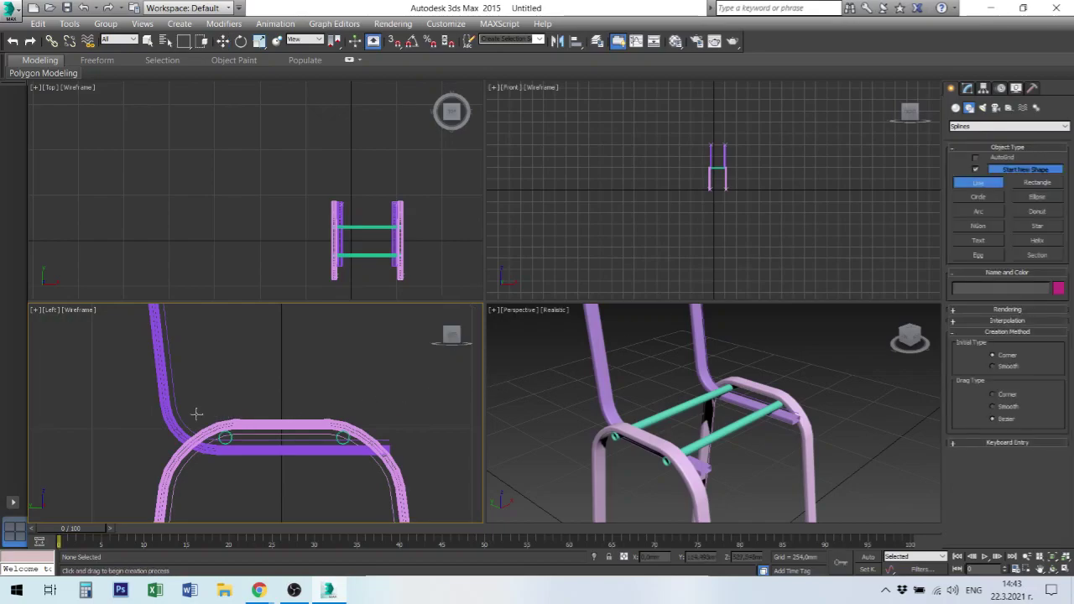
left_click(197, 417)
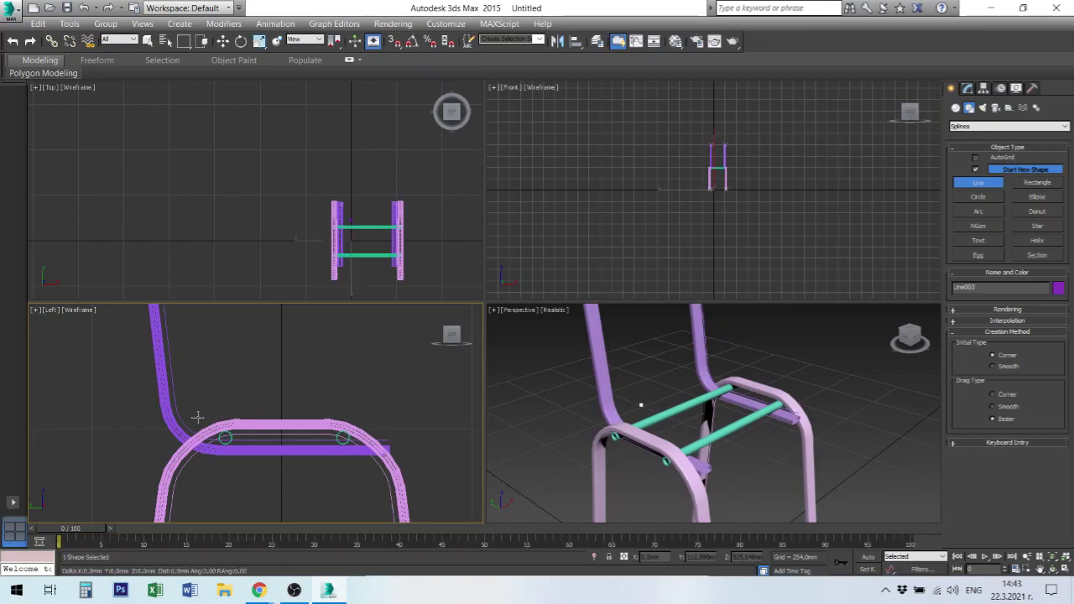
left_click(246, 416)
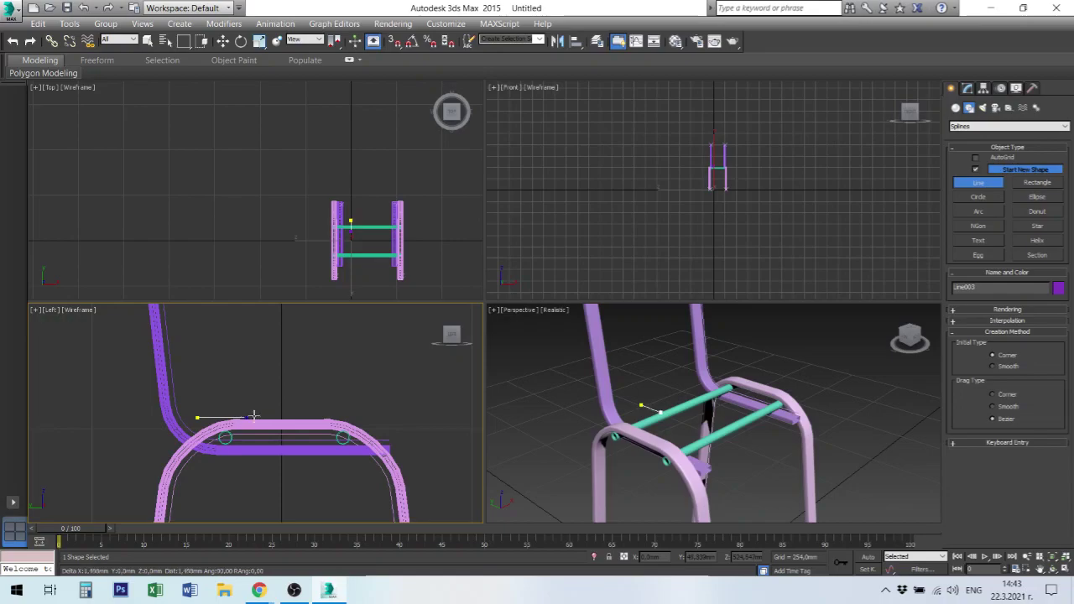
left_click(287, 416)
left_click(325, 416)
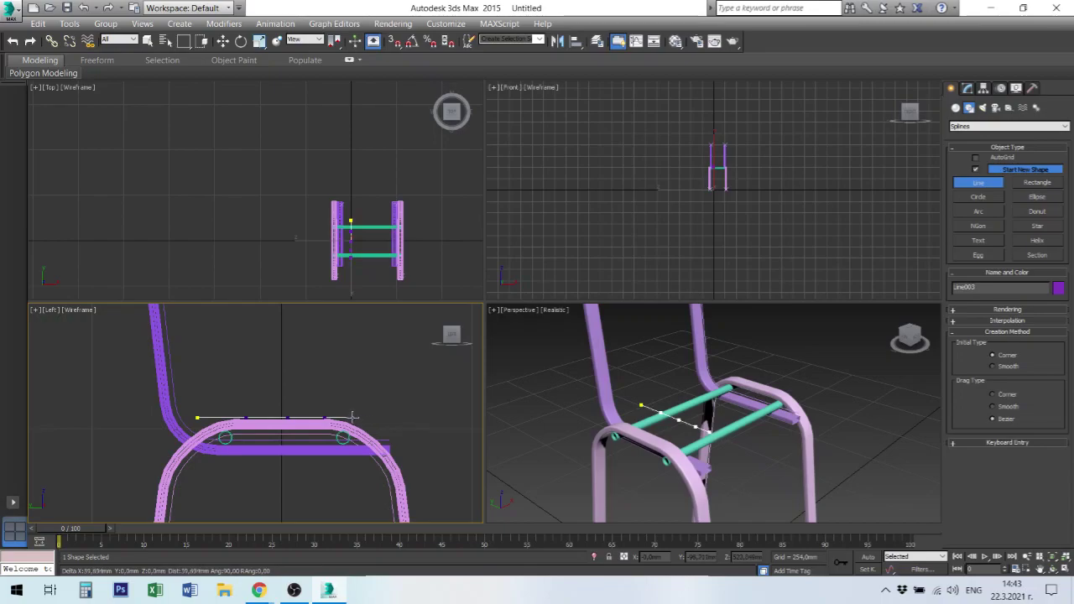
scroll(354, 417, "up", 2)
scroll(355, 420, "up", 2)
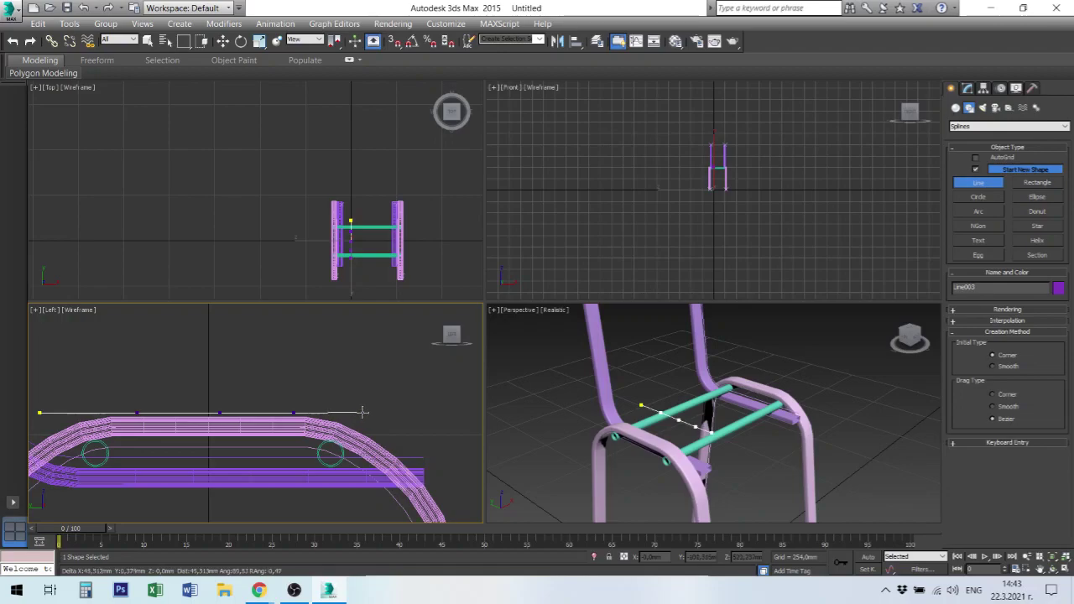
- Extend the line to the seat's front corner, drop it downward, and finish it as Line003
left_click(391, 412)
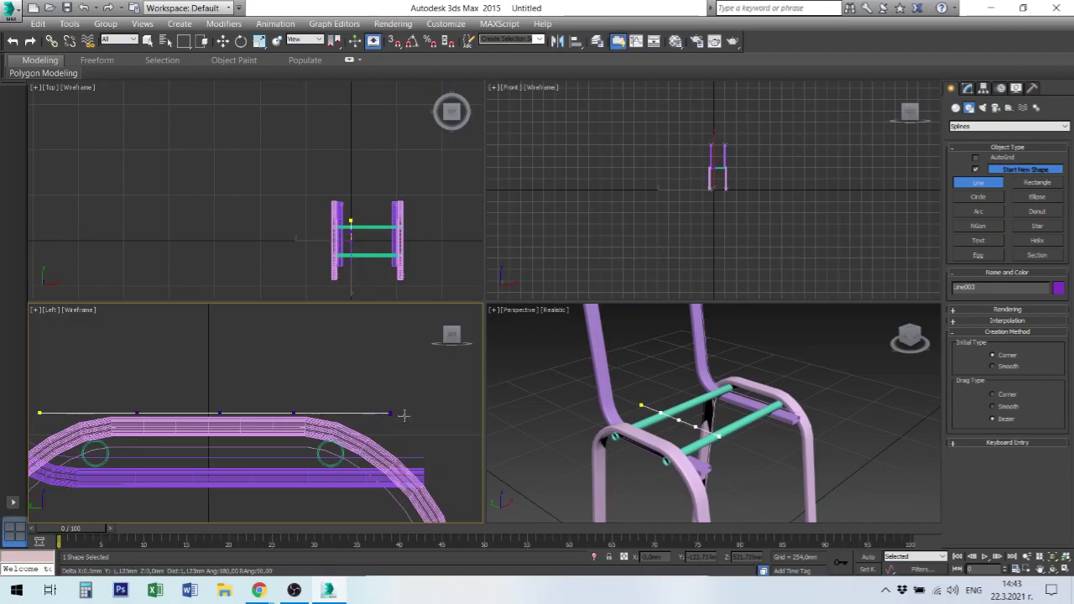
left_click(461, 413)
left_click(462, 451)
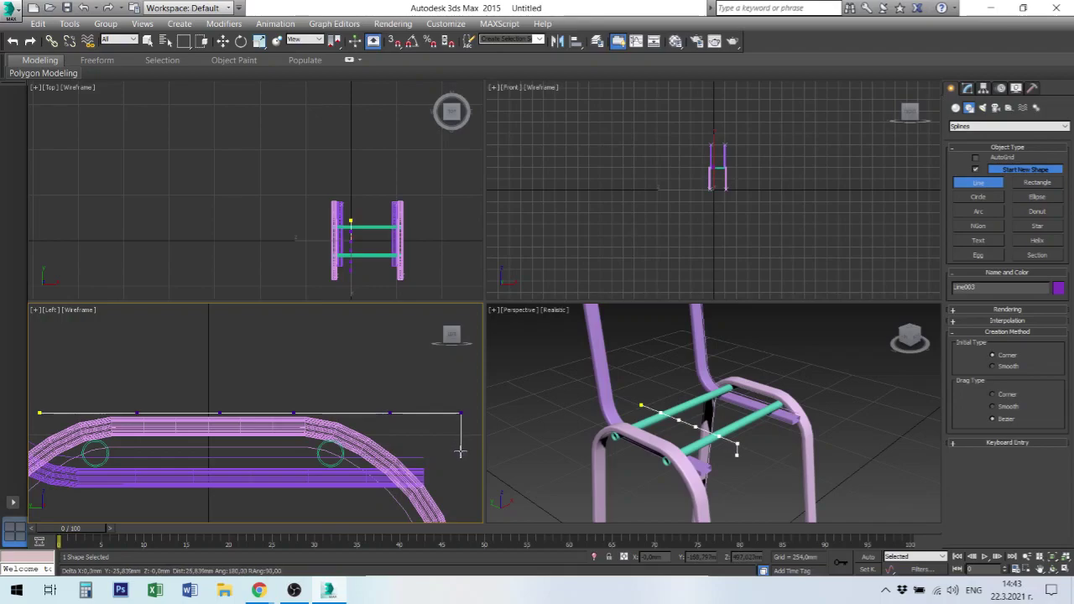
right_click(466, 470)
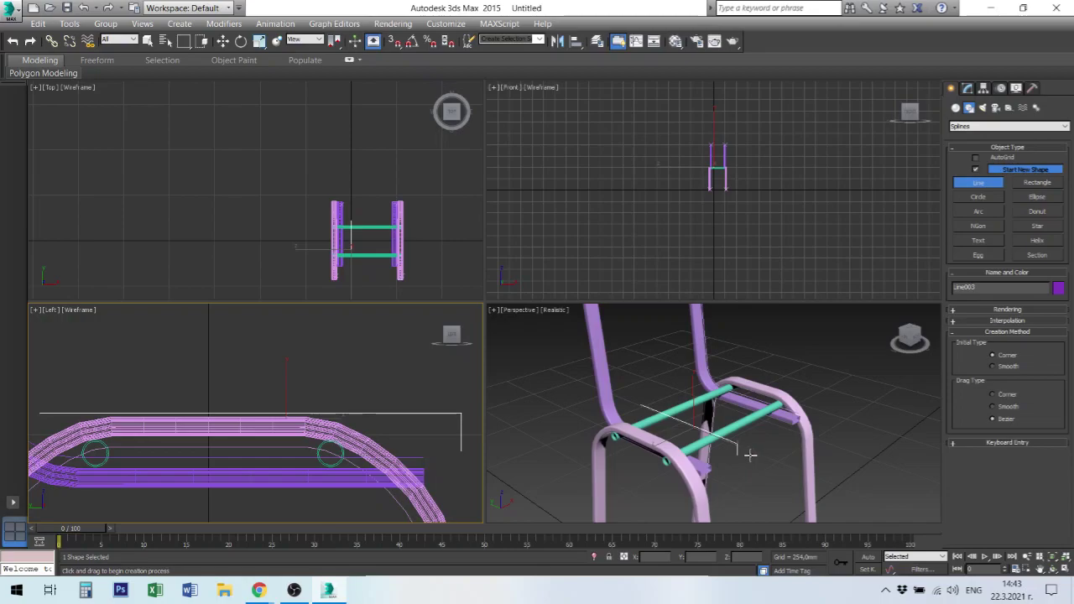
right_click(750, 460)
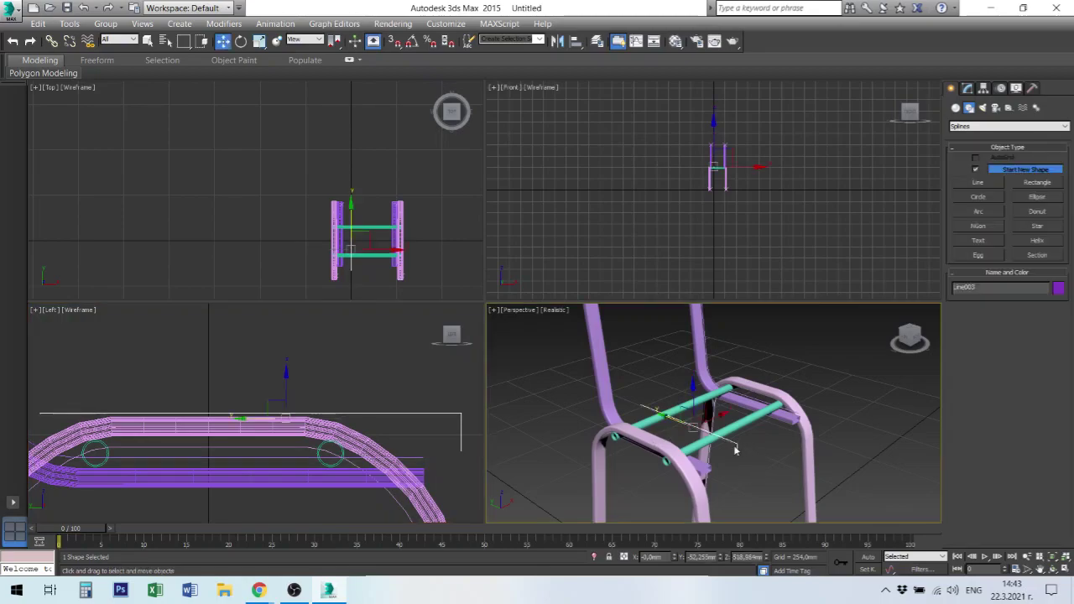
- Fillet Line003's front corner vertex with a radius of 20
left_click(967, 87)
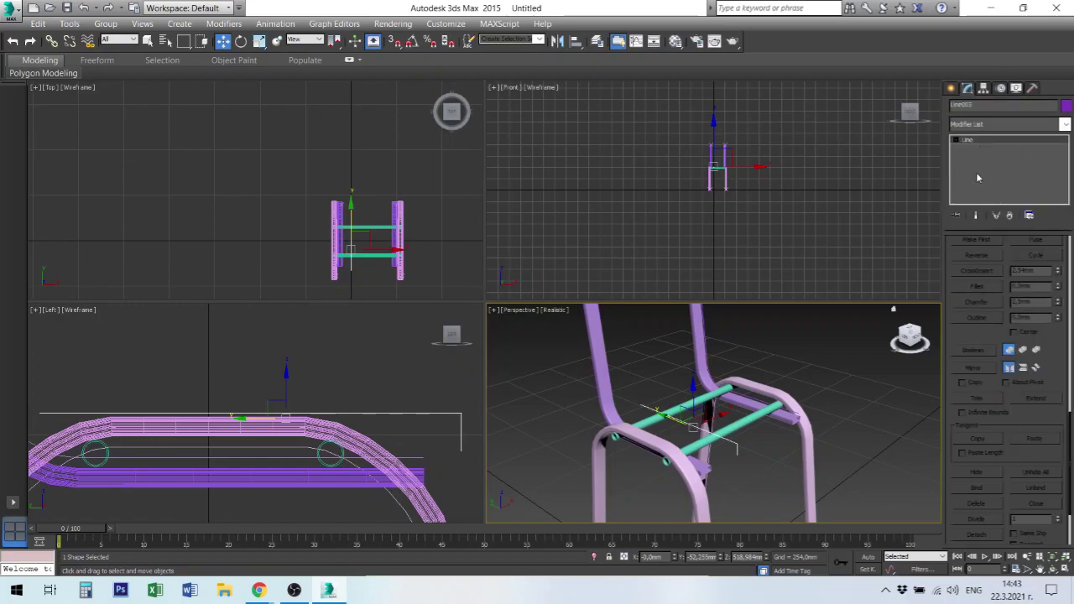
left_click(955, 139)
left_click(975, 149)
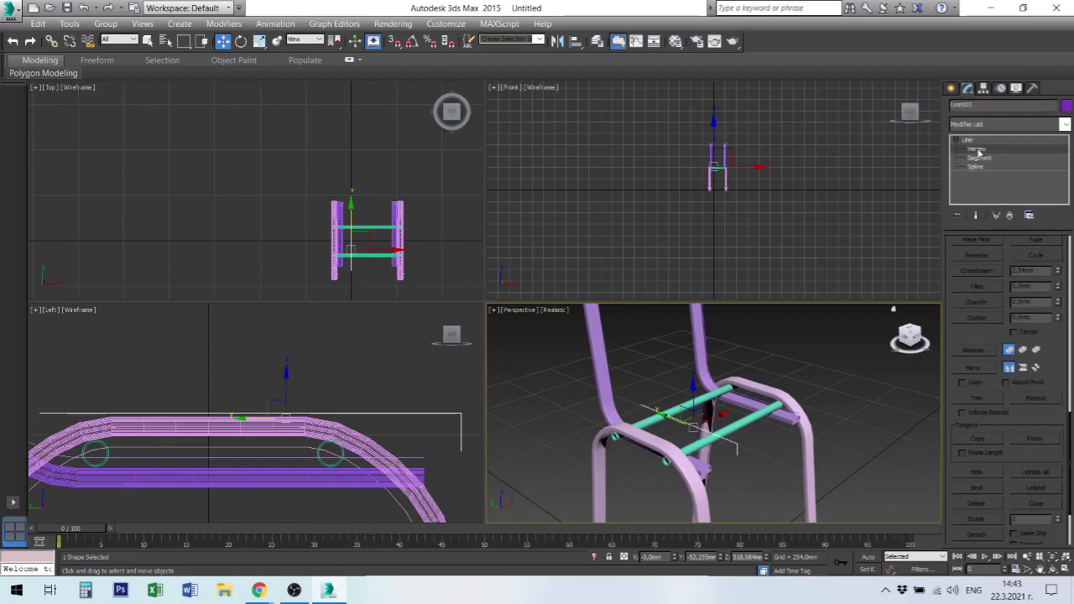
left_click(737, 446)
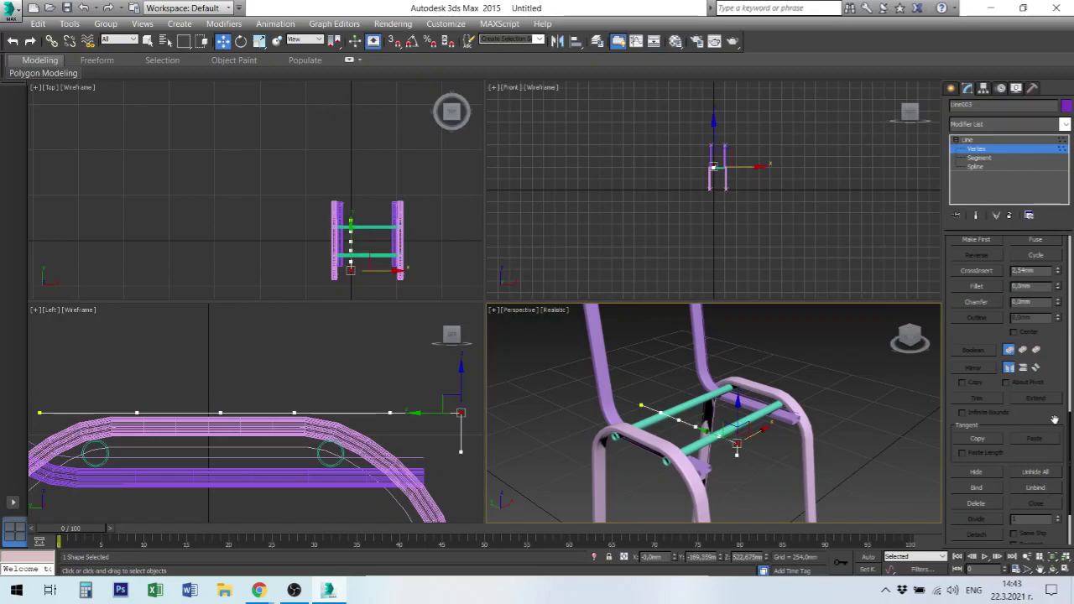
scroll(1054, 420, "down", 2)
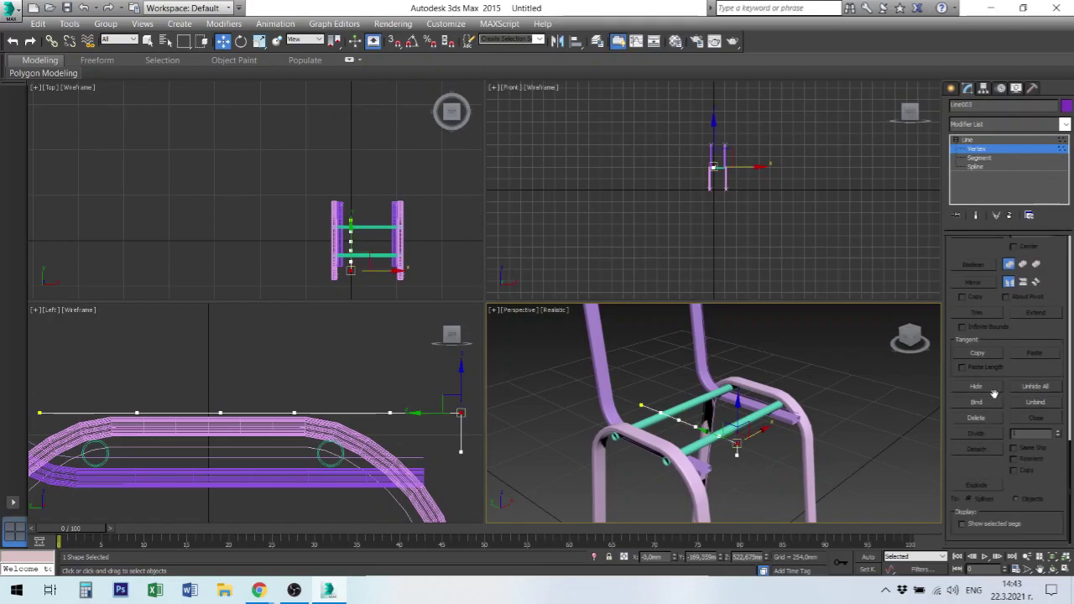
scroll(1042, 337, "up", 2)
scroll(1038, 348, "up", 2)
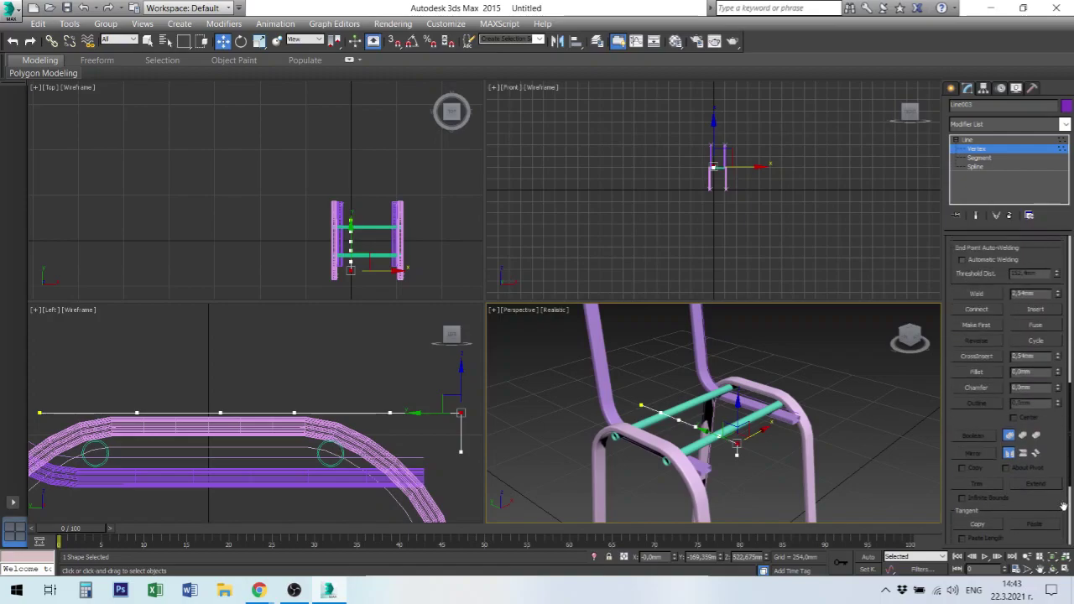
left_click(1020, 373)
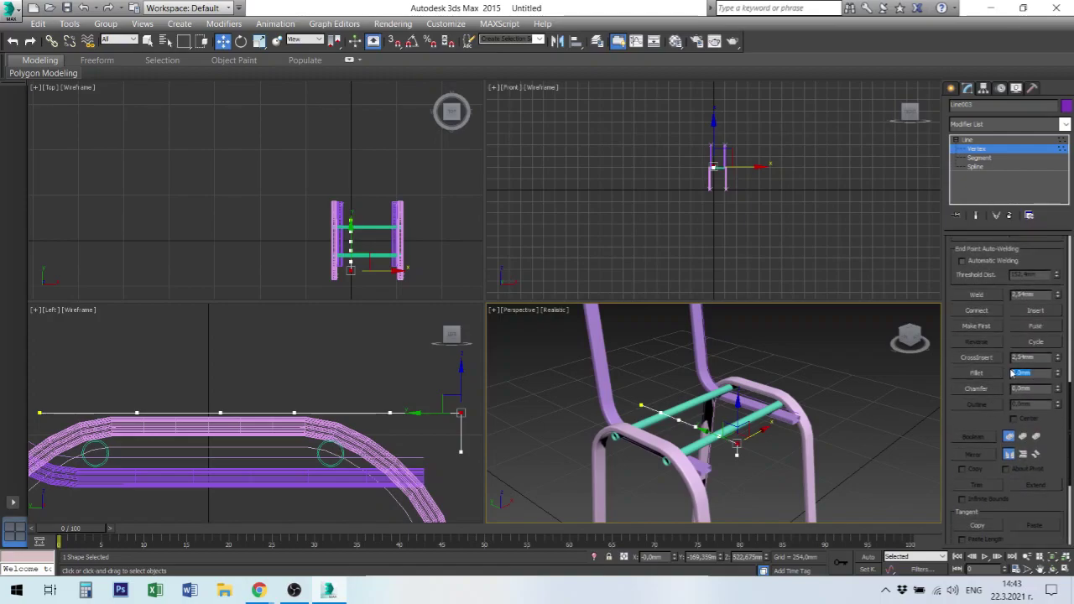
type("20")
key("Return")
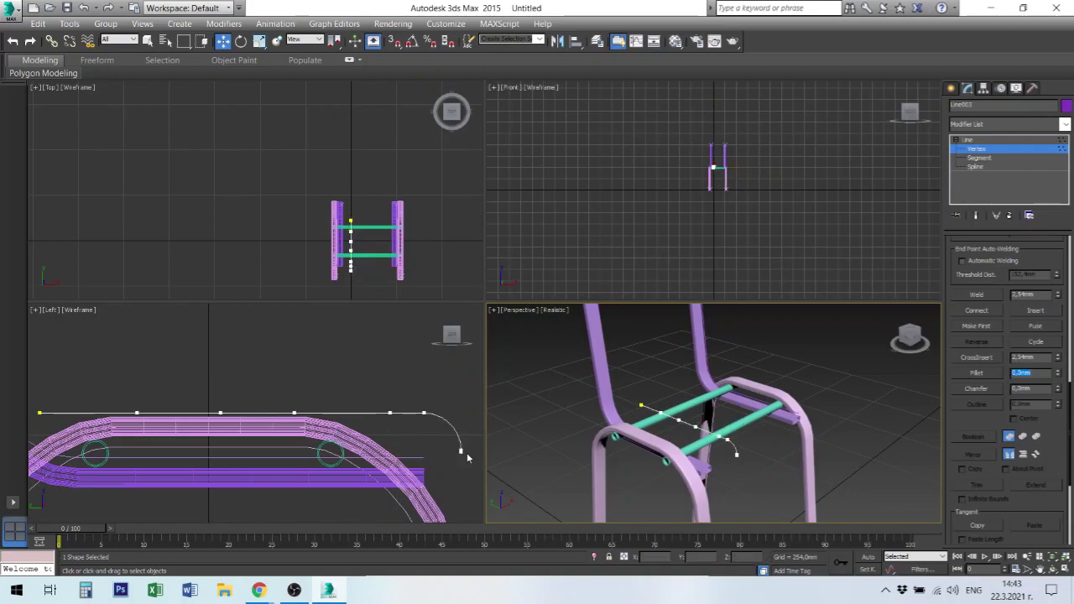
- Select a seat-top vertex of Line003, shifting it back toward the backrest, then deselect it
left_click(408, 410)
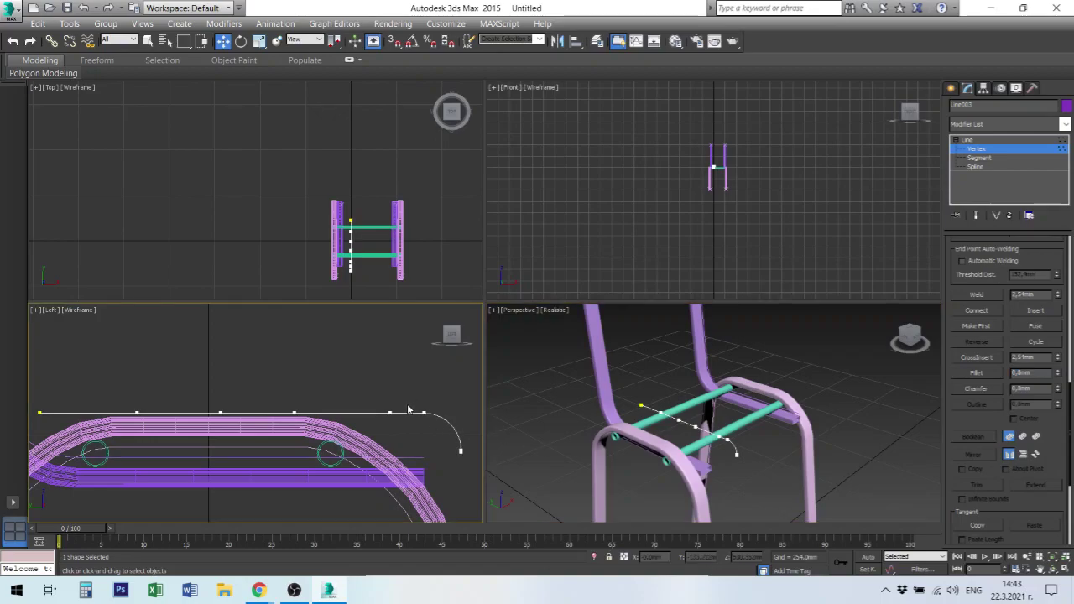
left_click(390, 412)
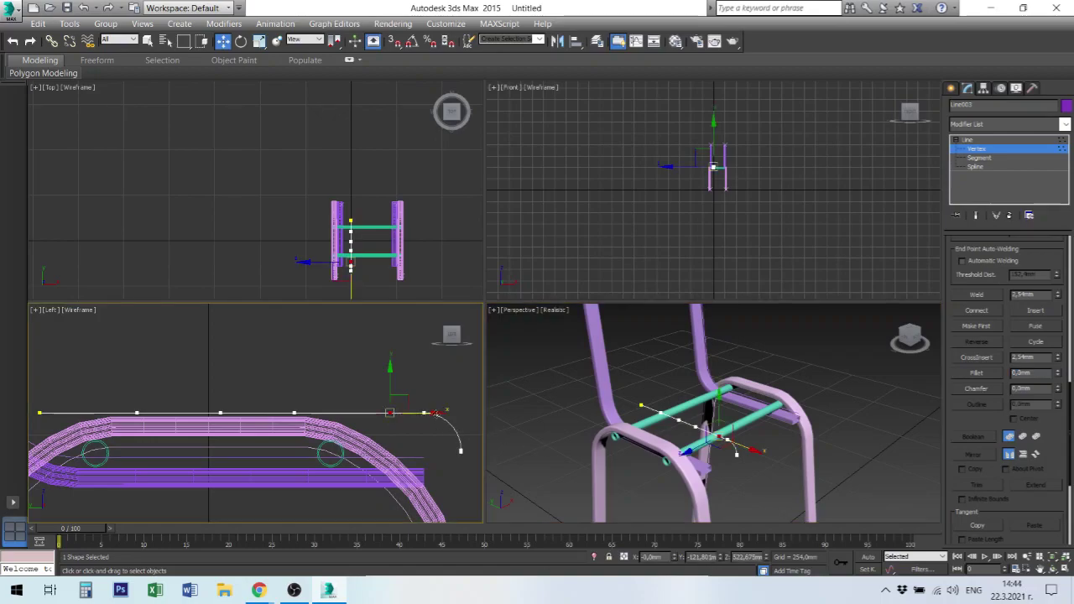
left_click(409, 449)
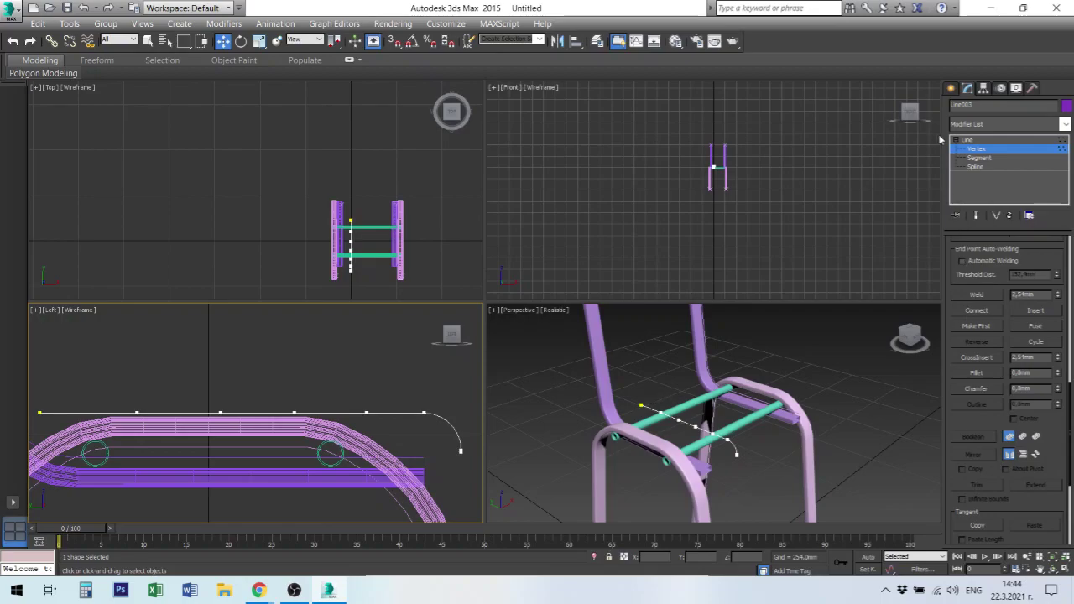
- Leave Vertex level and add an Extrude modifier to the seat profile line
left_click(972, 145)
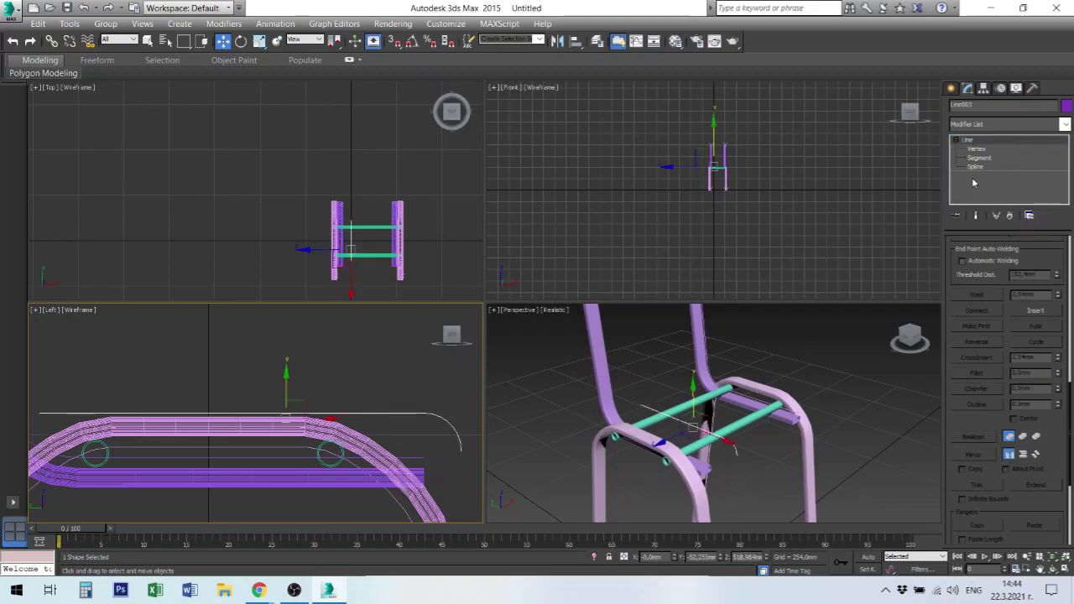
left_click(1066, 124)
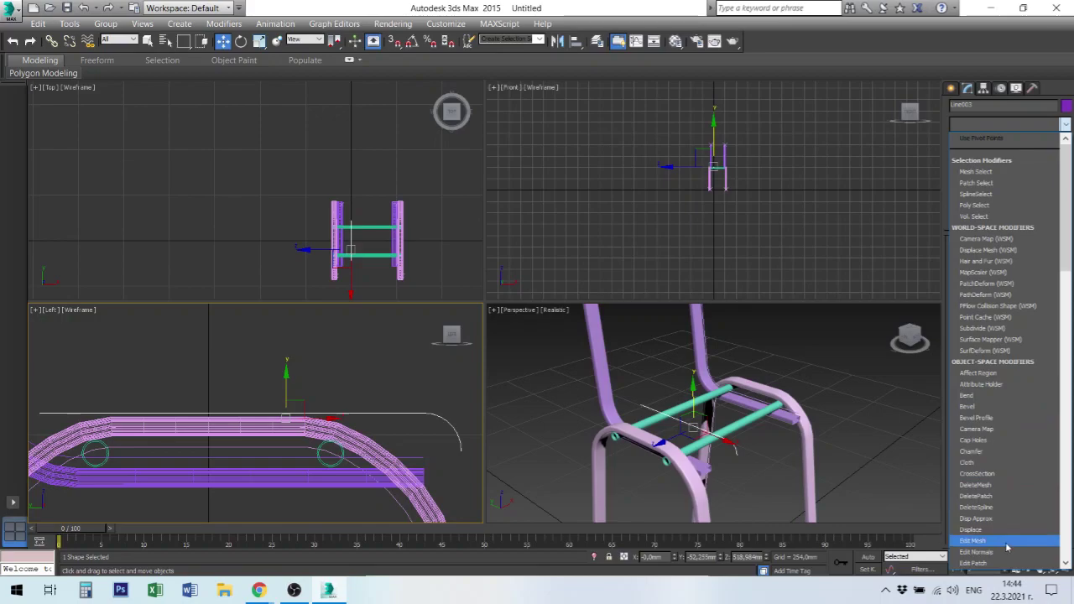
scroll(1007, 535, "down", 1)
scroll(1006, 528, "down", 1)
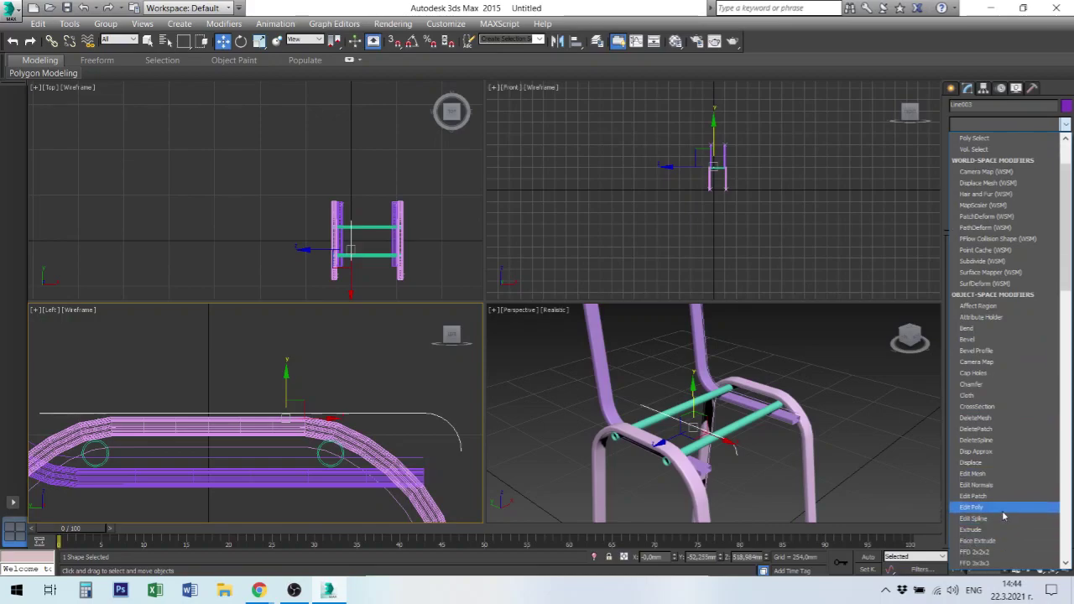
left_click(1003, 529)
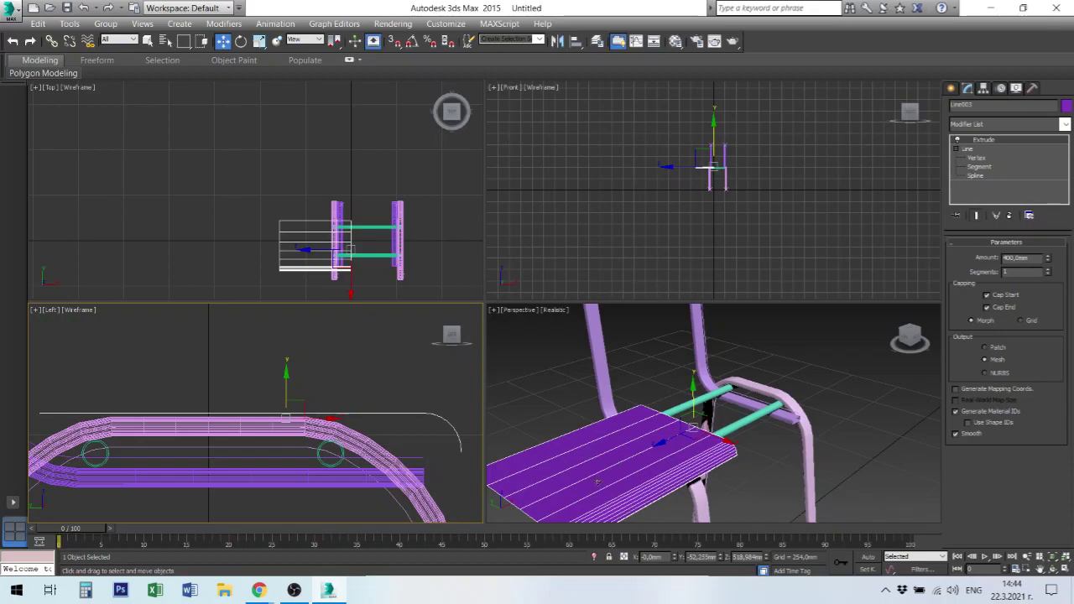
- Set the Extrude Amount to 200 mm with 4 segments and move the seat onto the frame
double_click(1015, 257)
type("200")
key("Return")
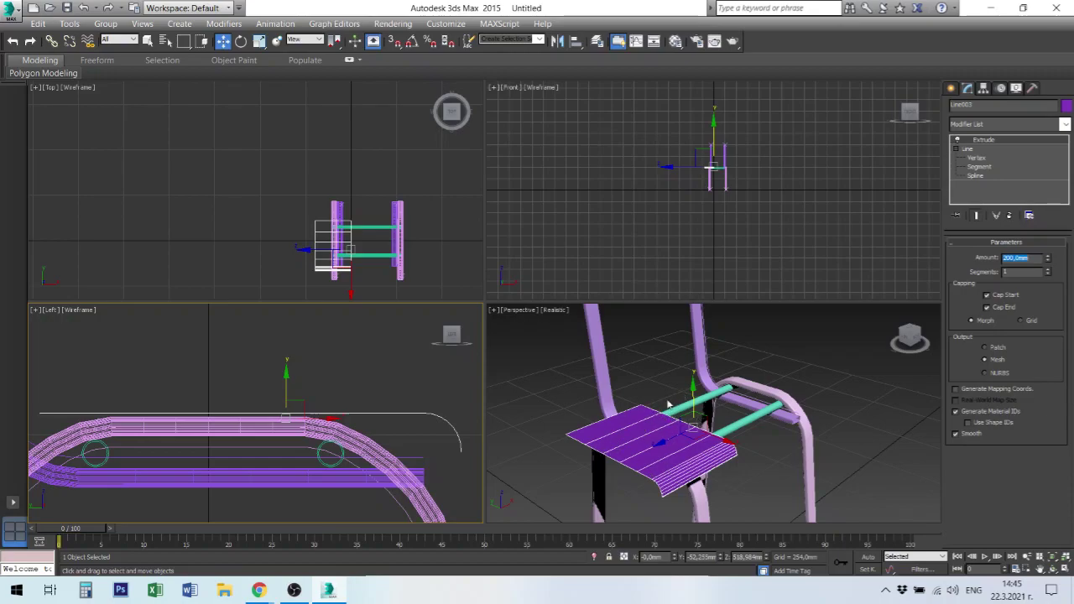
left_click(1049, 273)
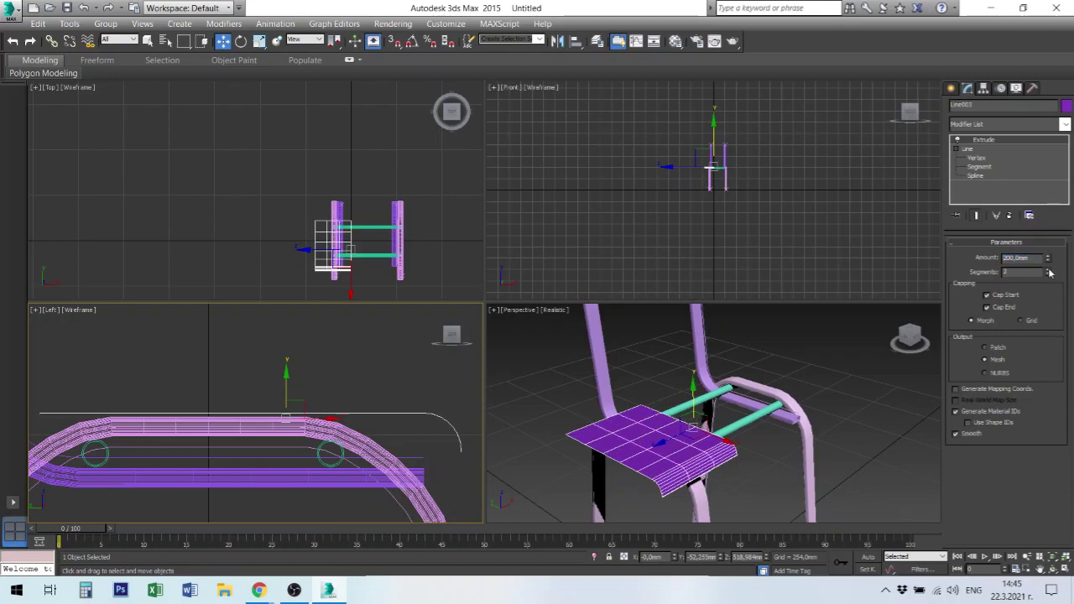
left_click(1049, 273)
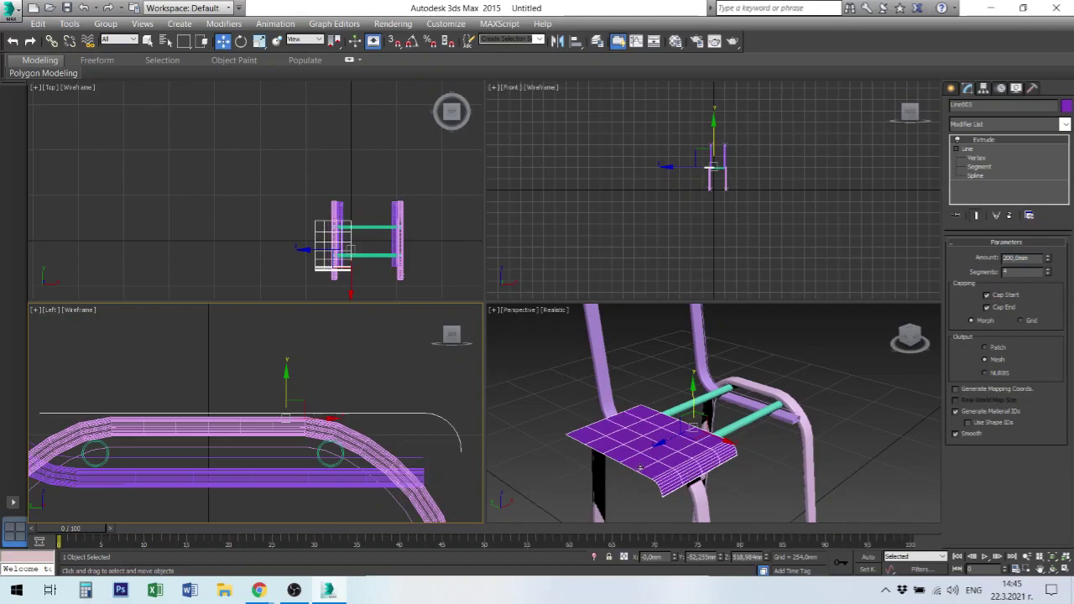
left_click(663, 437)
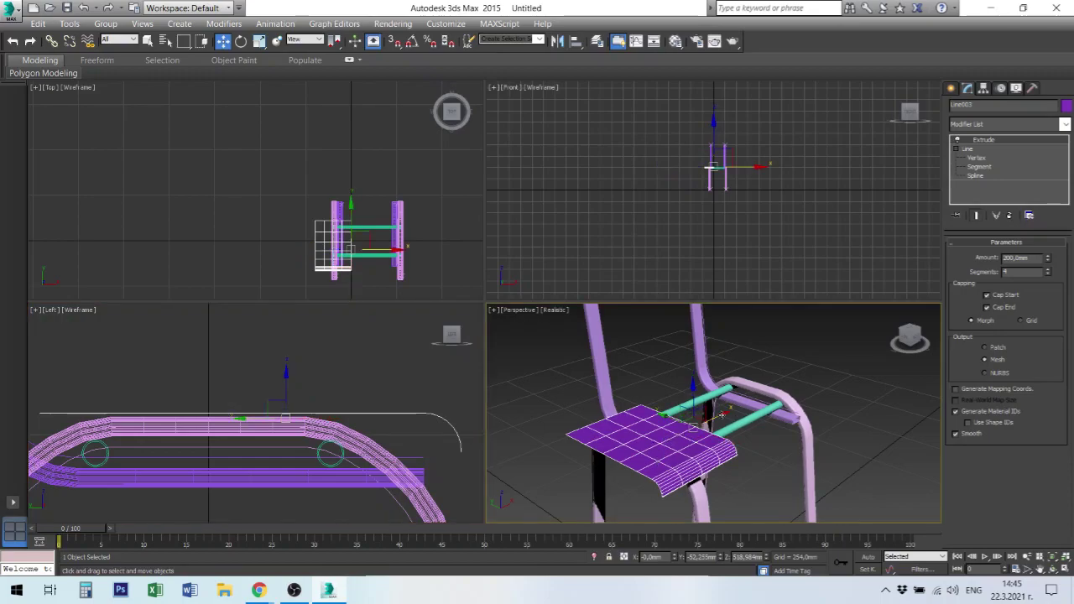
mouse_move(672, 441)
left_mouse_down()
mouse_move(785, 391)
mouse_move(749, 407)
left_mouse_up()
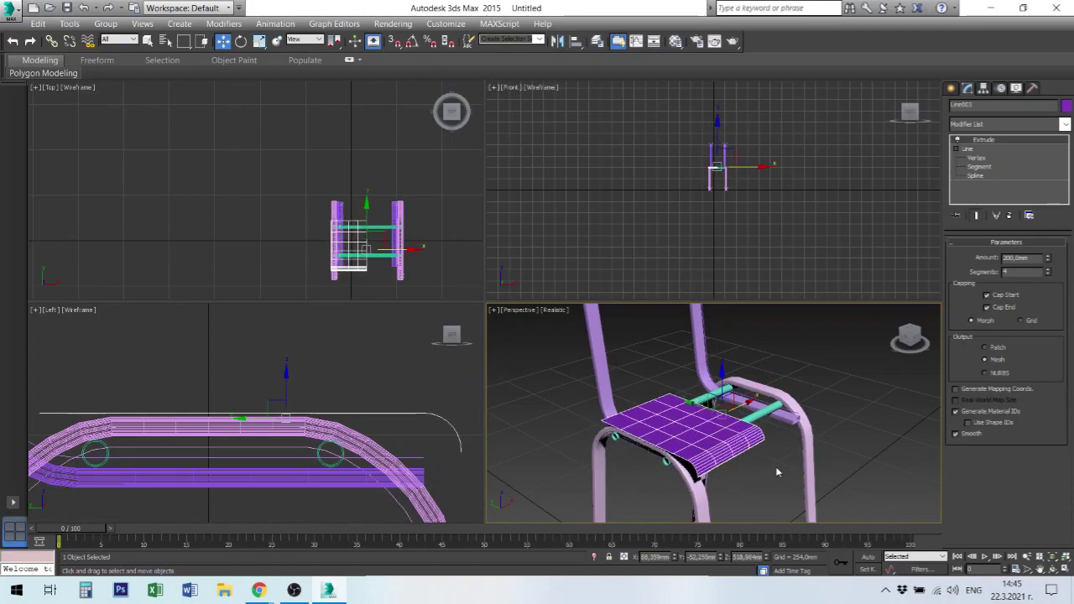
- Align the seat's X position Minimum-to-Minimum with the chair leg, then maximize Perspective
left_click(576, 41)
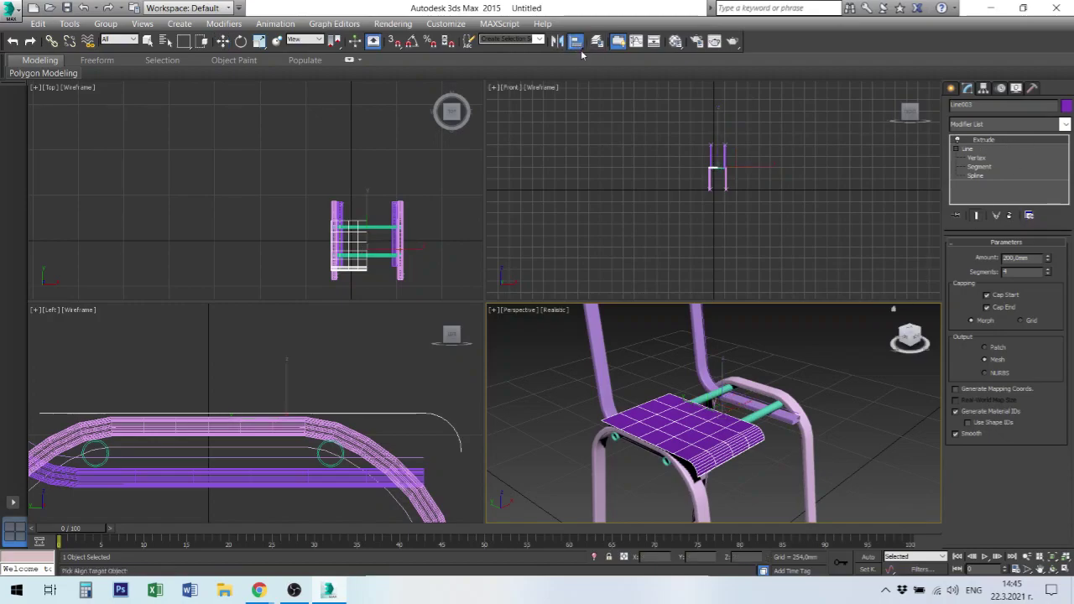
left_click(702, 505)
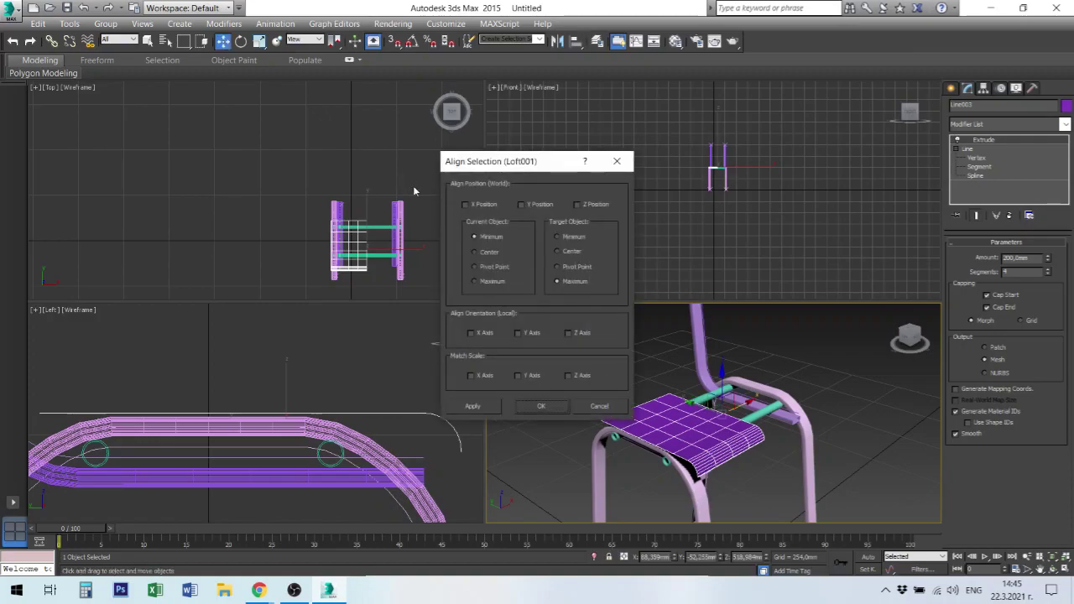
left_click(478, 205)
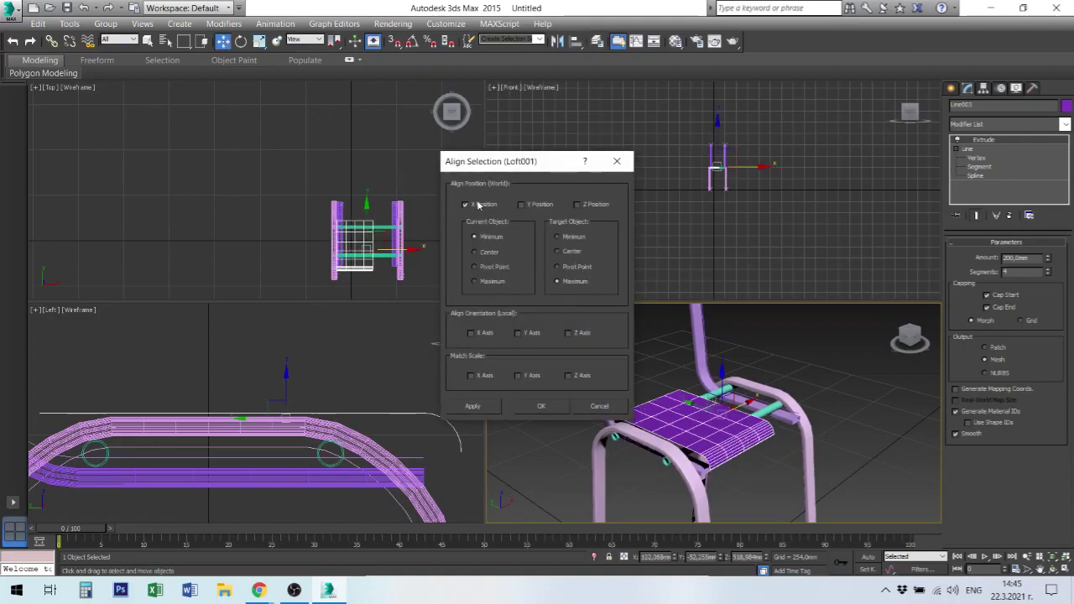
left_click(557, 236)
left_click(474, 407)
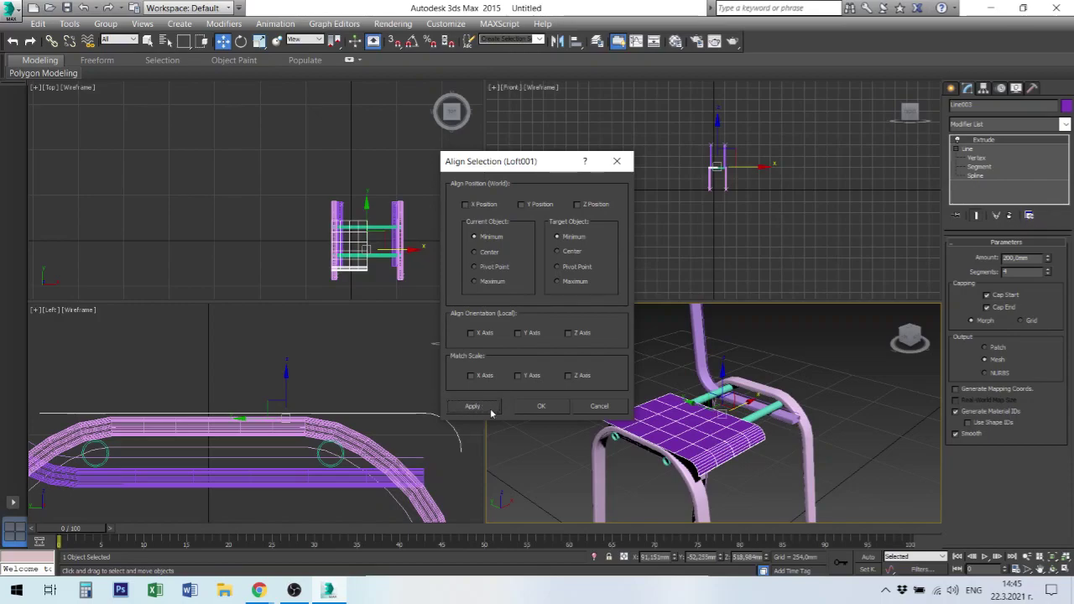
left_click(542, 408)
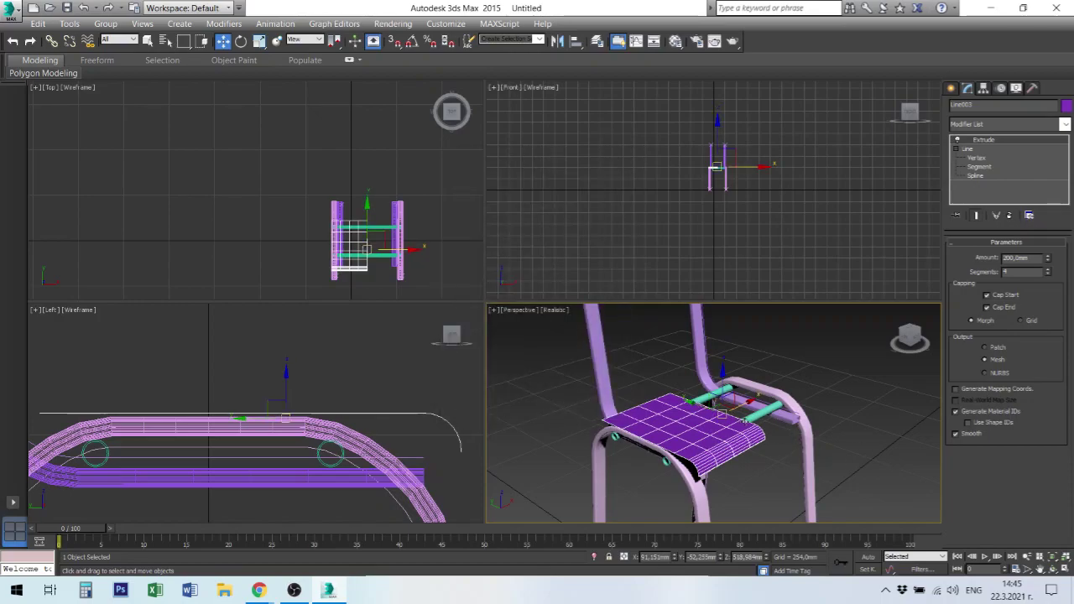
key("alt+w")
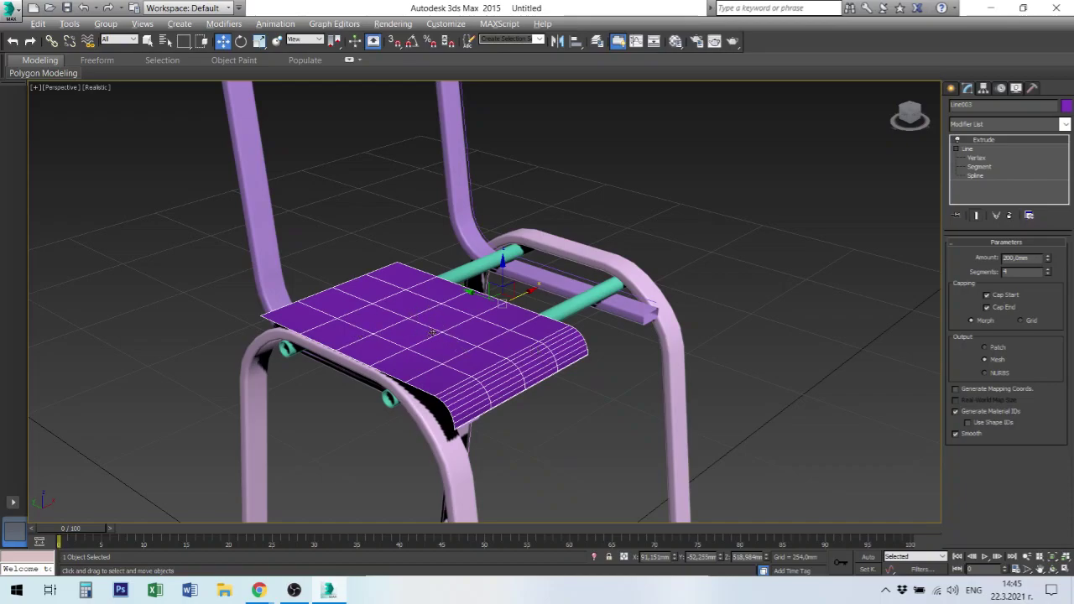
- Add an Edit Poly modifier above the seat's Extrude and enter its Vertex sub-object level
left_click(957, 149)
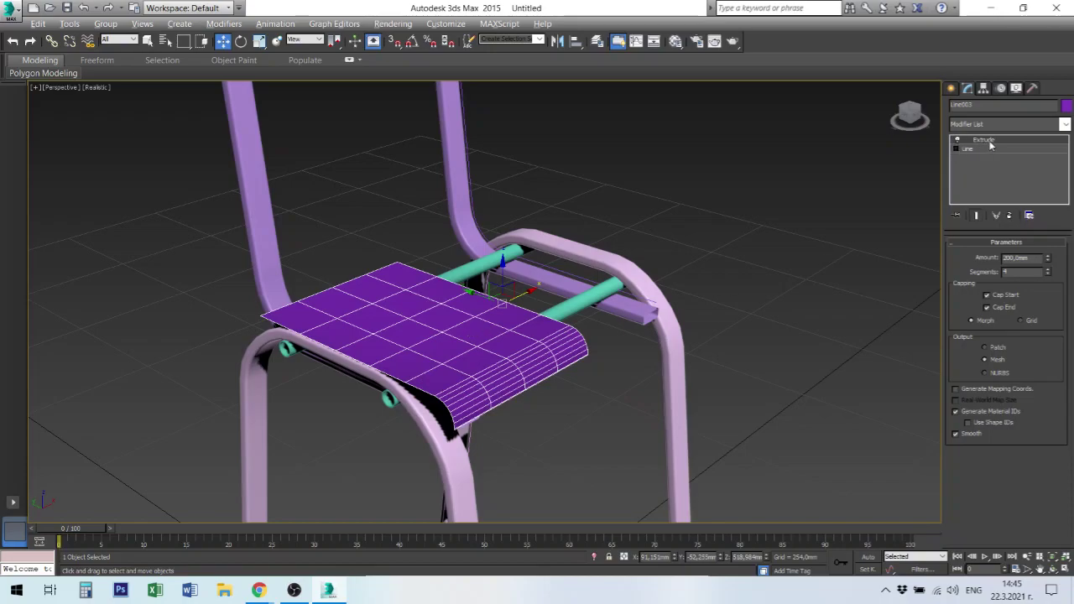
right_click(986, 142)
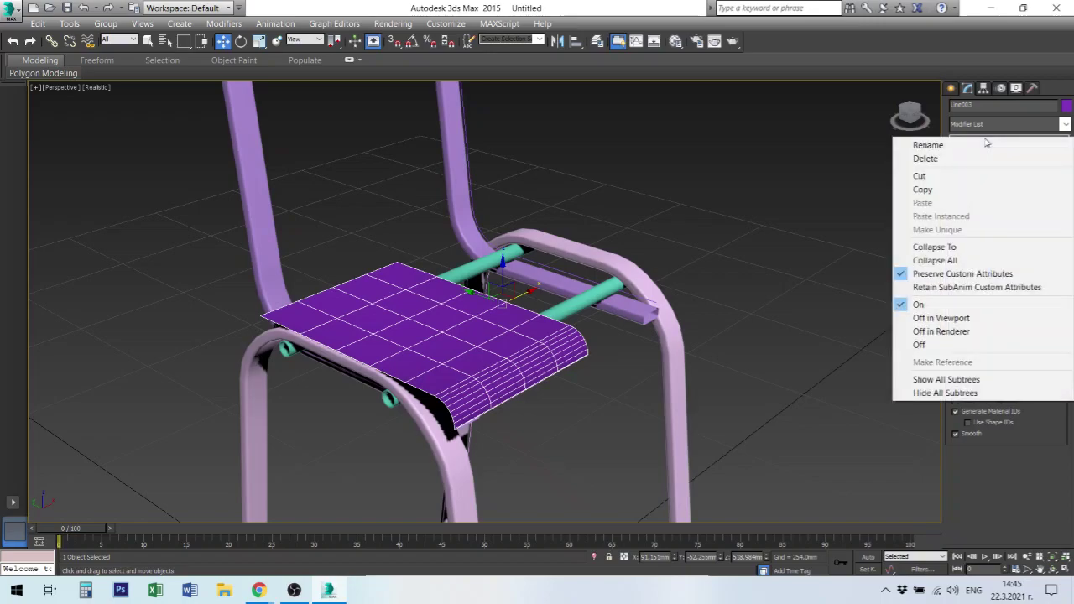
left_click(1065, 124)
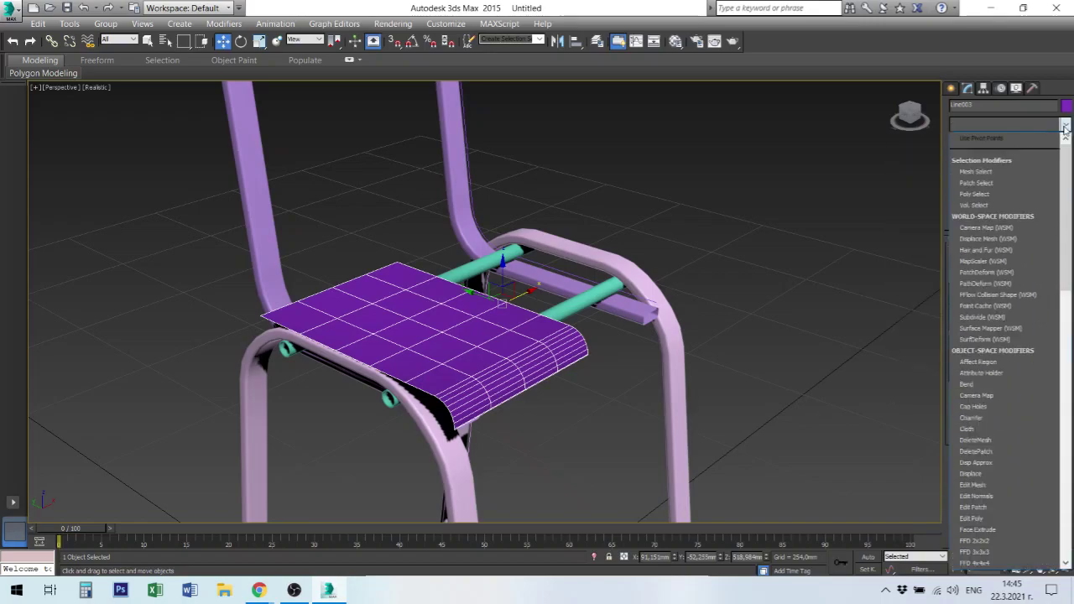
scroll(996, 423, "down", 2)
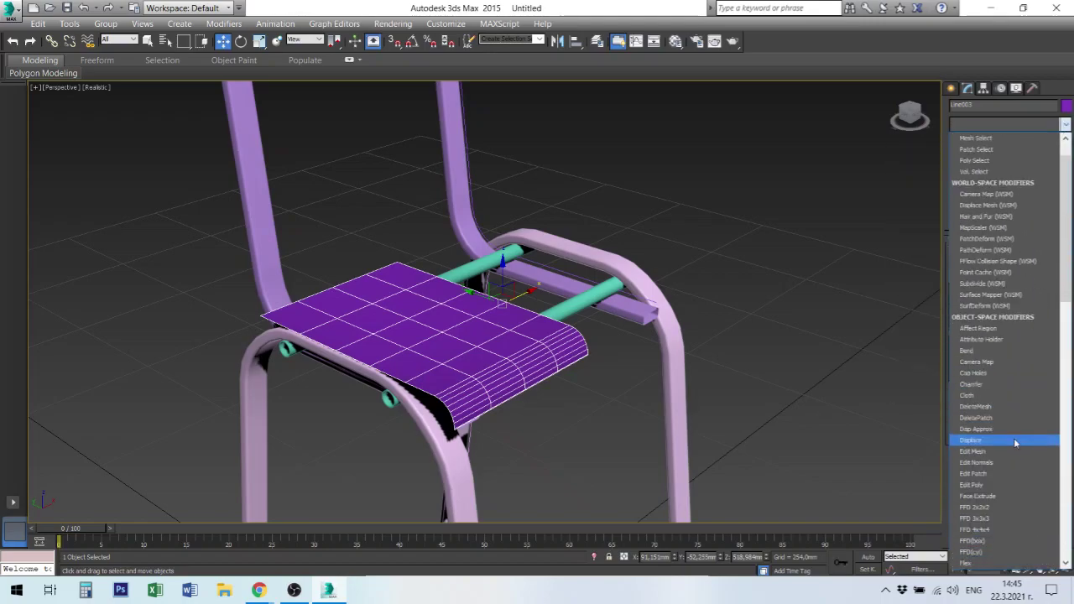
left_click(998, 487)
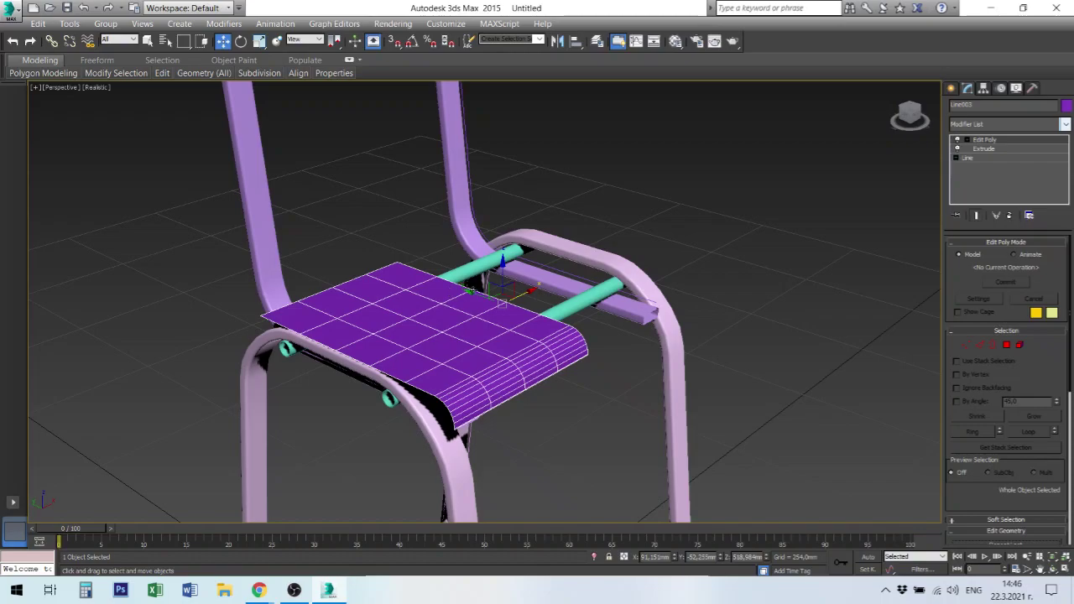
left_click(968, 140)
left_click(988, 149)
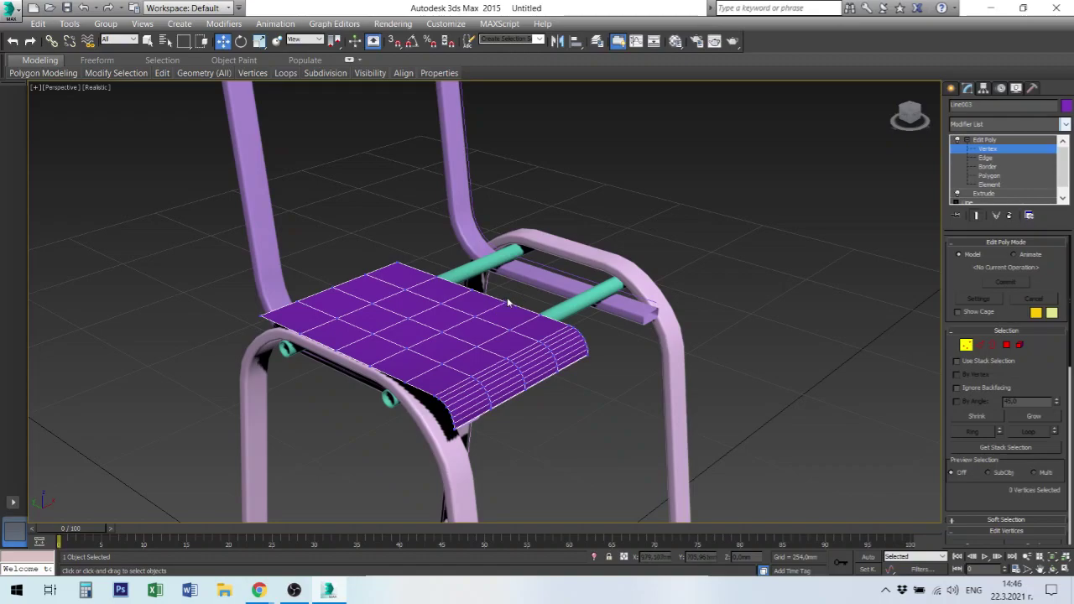
- Select a row of seat vertices in the Top view and lower them slightly in Z
key("alt+w")
left_click(323, 208)
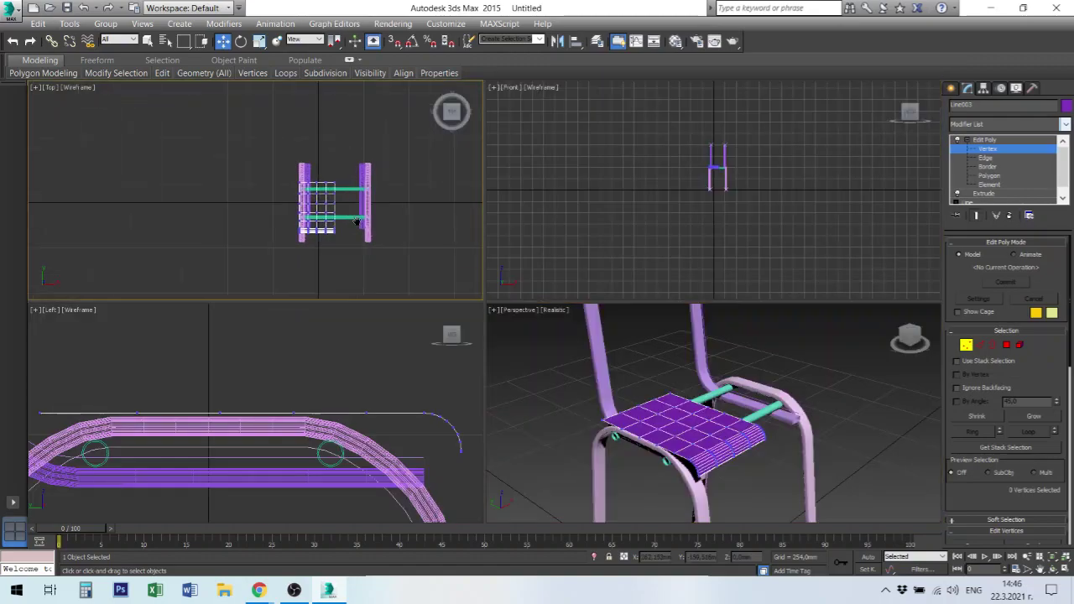
scroll(333, 187, "up", 3)
key("alt+w")
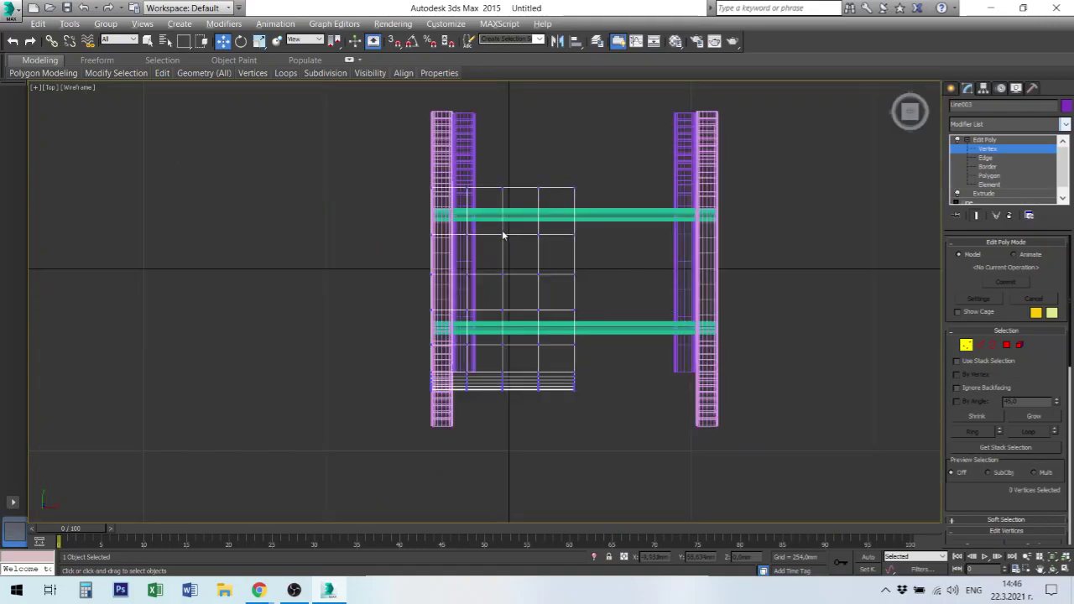
left_click_drag(492, 225, 551, 314)
left_click_drag(590, 353, 587, 355)
key("alt+w")
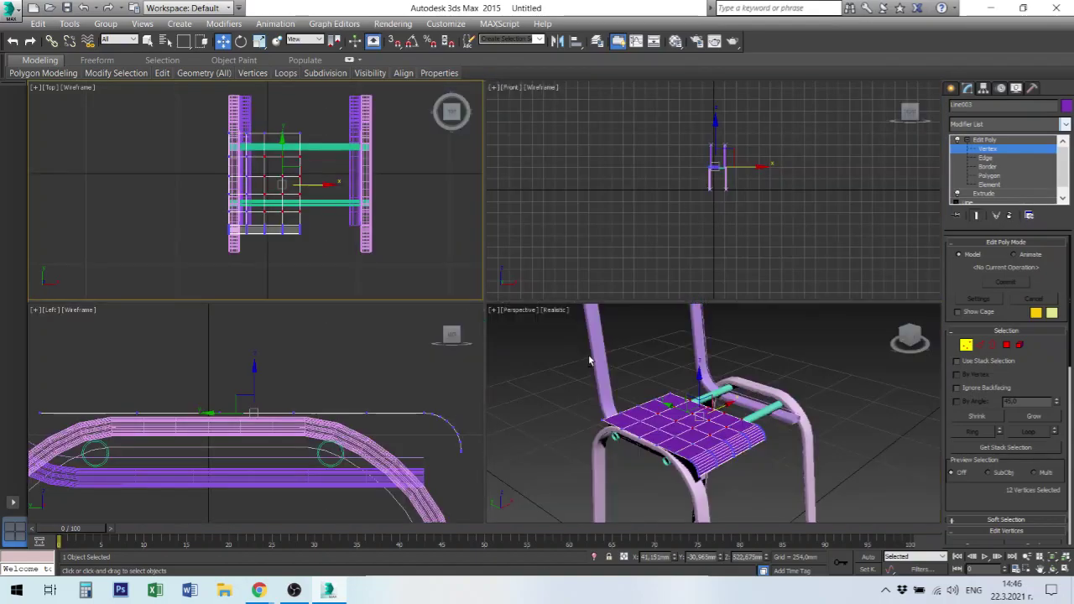
left_click(722, 400)
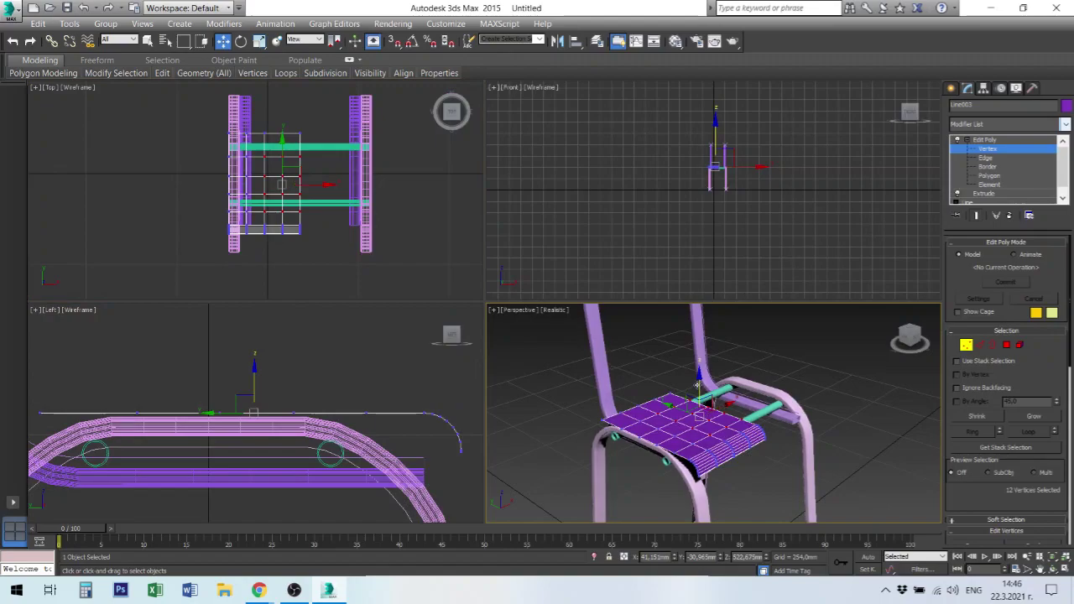
left_click_drag(697, 384, 699, 390)
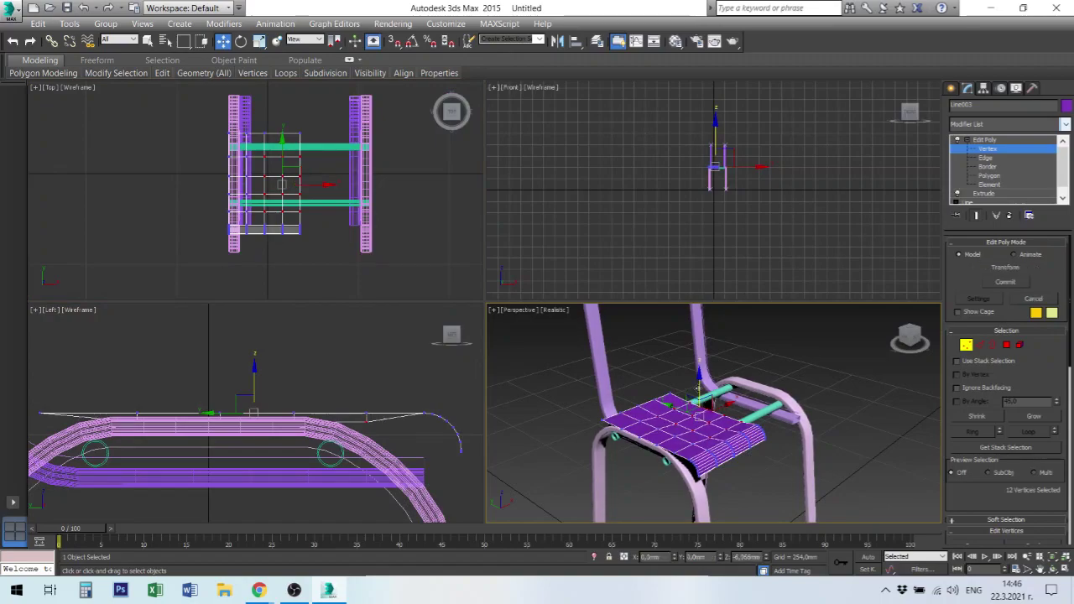
left_click_drag(698, 390, 700, 397)
- Lower another group of seat vertices about 4.5 mm, deselect them, and exit Vertex level
left_click(344, 274)
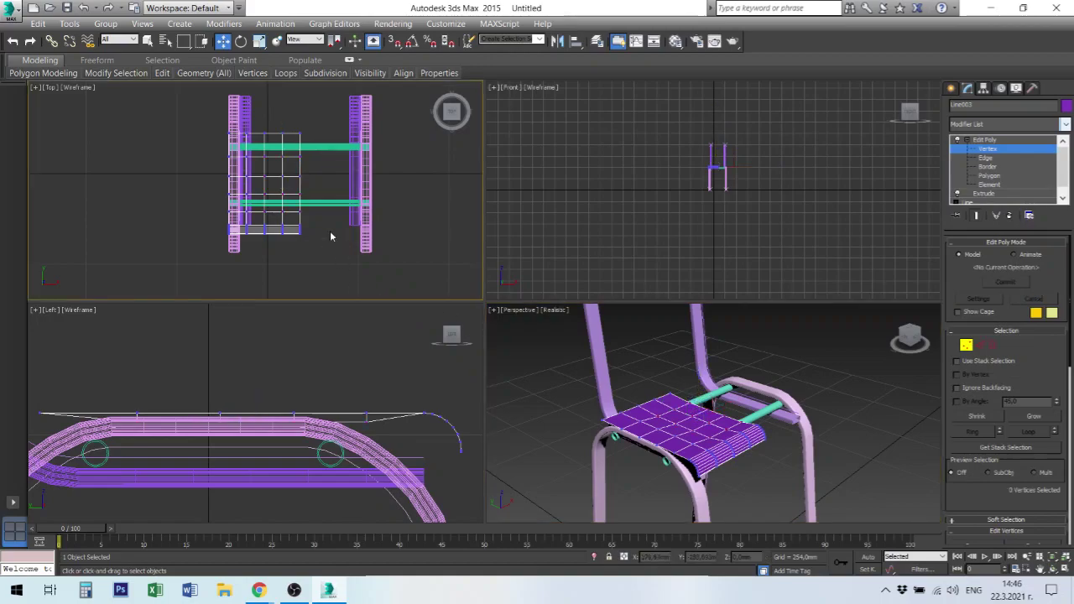
left_click_drag(320, 175, 280, 173)
left_click(318, 210)
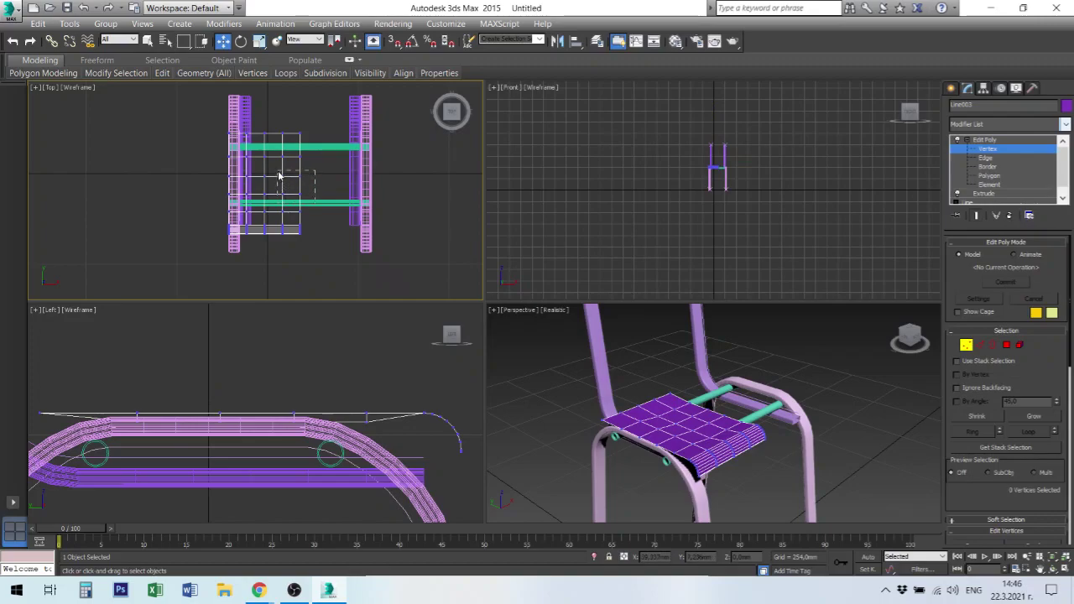
left_click(711, 405)
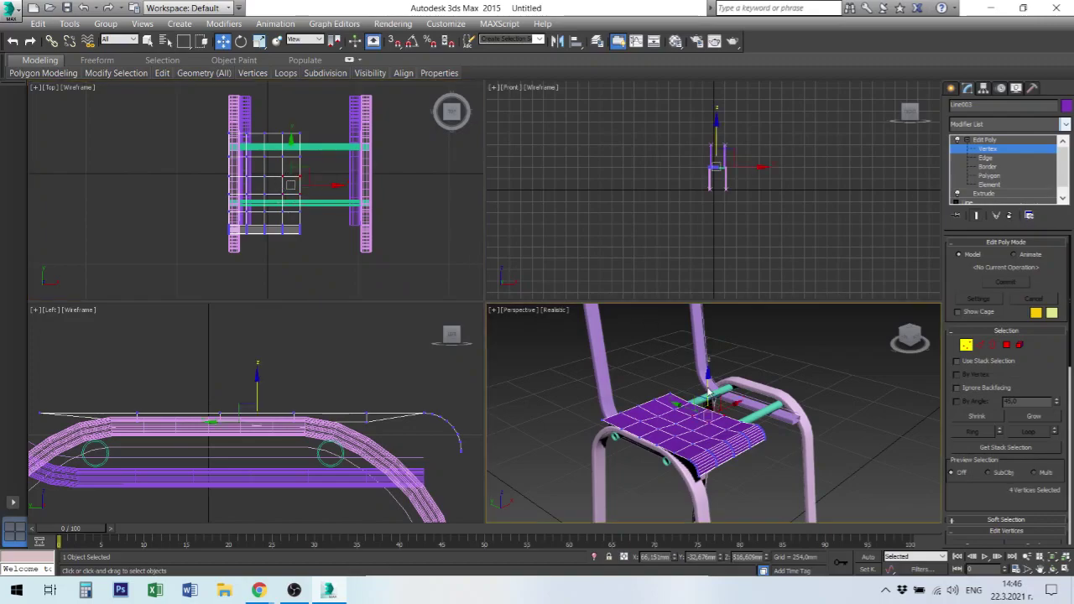
left_click_drag(707, 388, 707, 391)
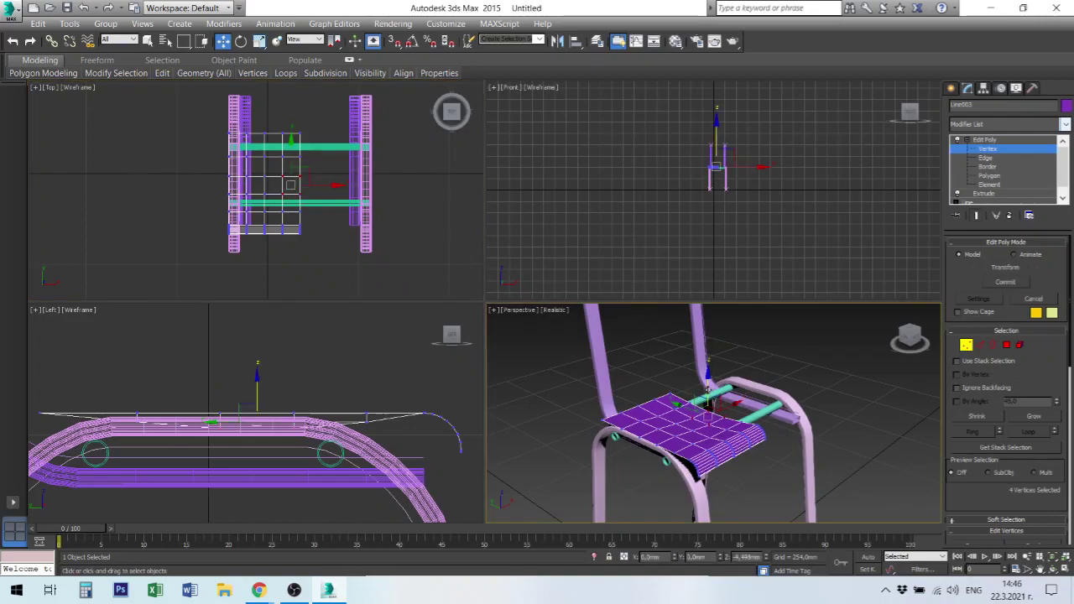
left_click(780, 460)
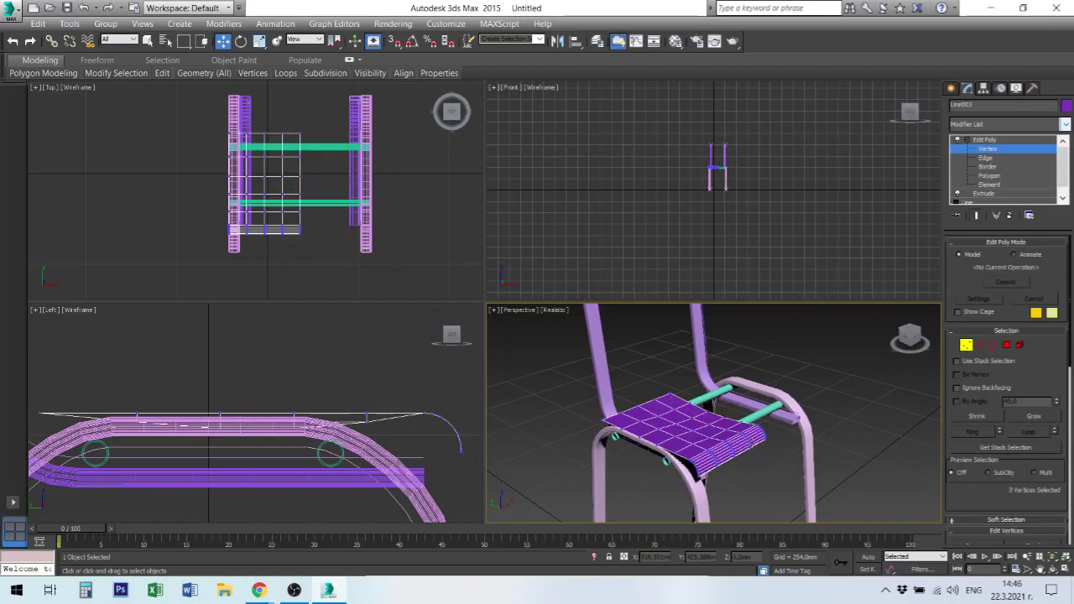
mouse_move(747, 443)
middle_mouse_down("alt")
mouse_move(646, 428)
mouse_move(619, 403)
mouse_move(693, 445)
mouse_move(686, 461)
middle_mouse_up("alt")
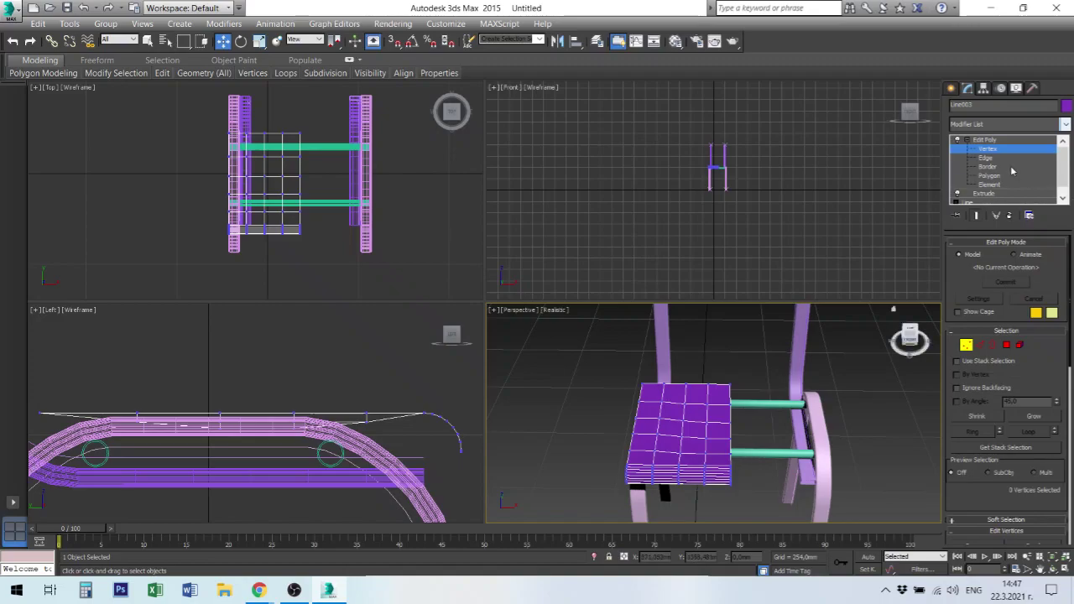
left_click(988, 140)
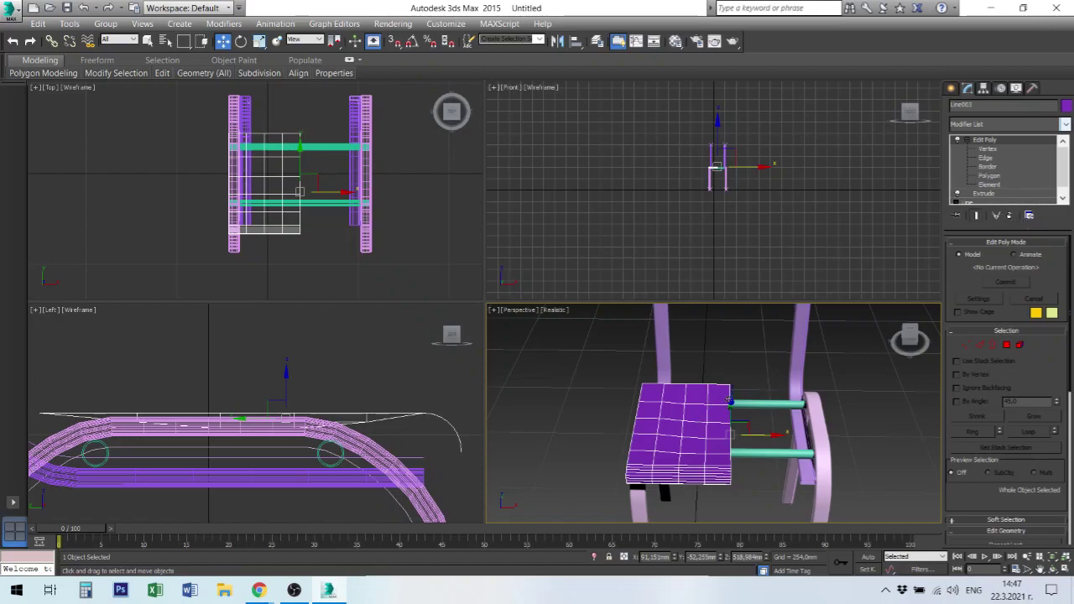
- Add a Symmetry modifier to the seat with Mirror Axis Z and view it in maximized Perspective
left_click(1066, 124)
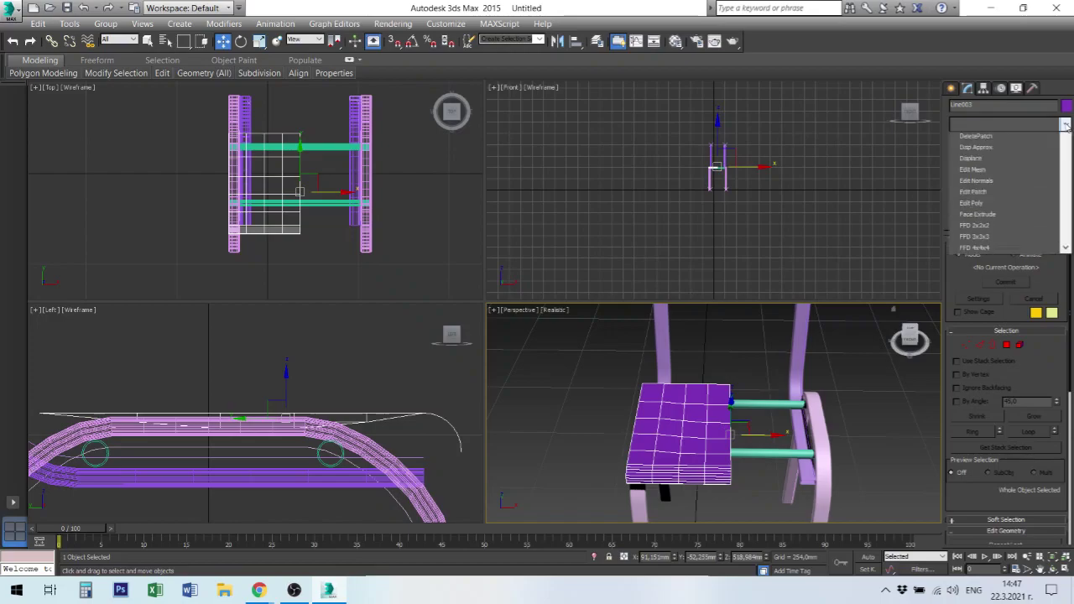
left_click_drag(1069, 168, 1069, 435)
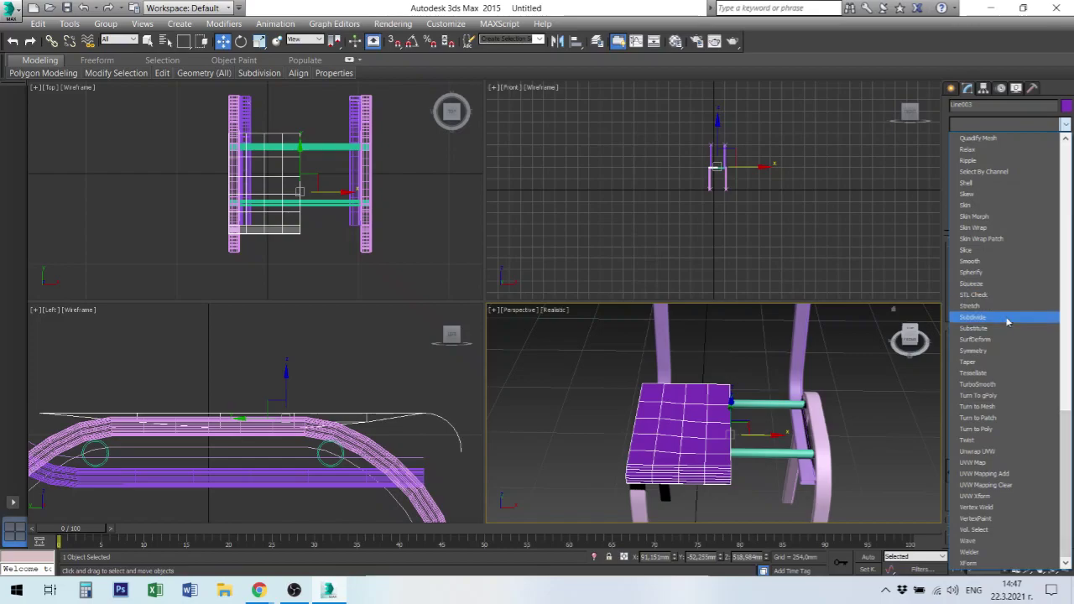
left_click(1013, 351)
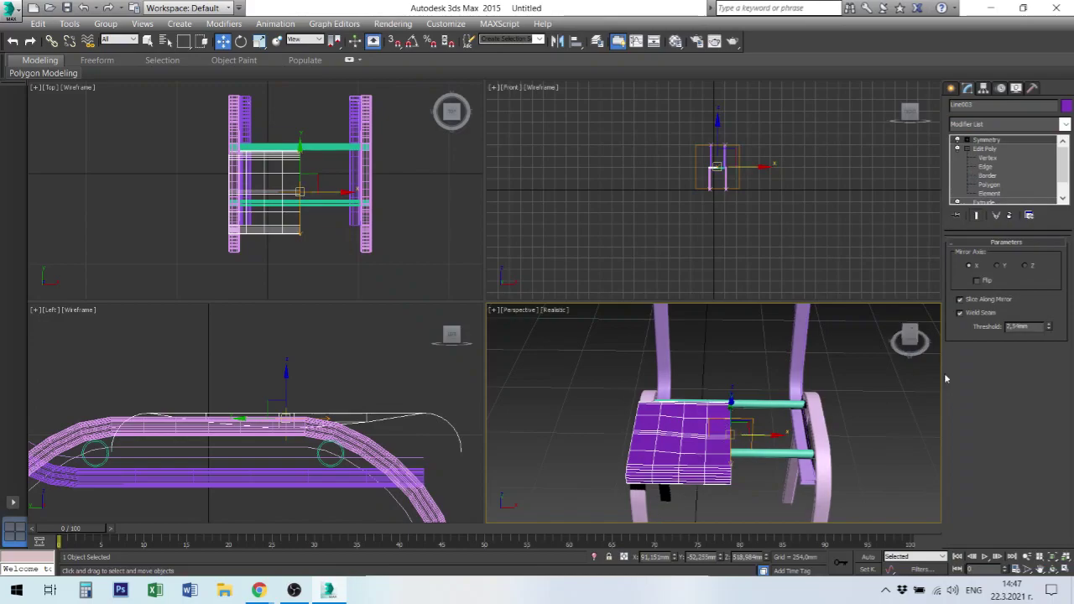
left_click(998, 266)
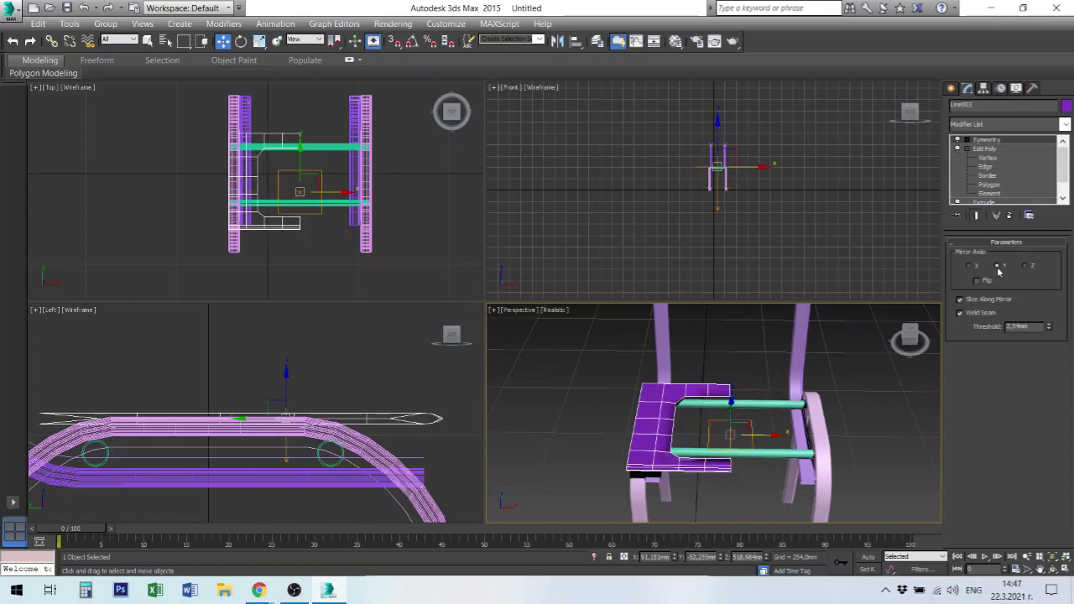
left_click(1026, 267)
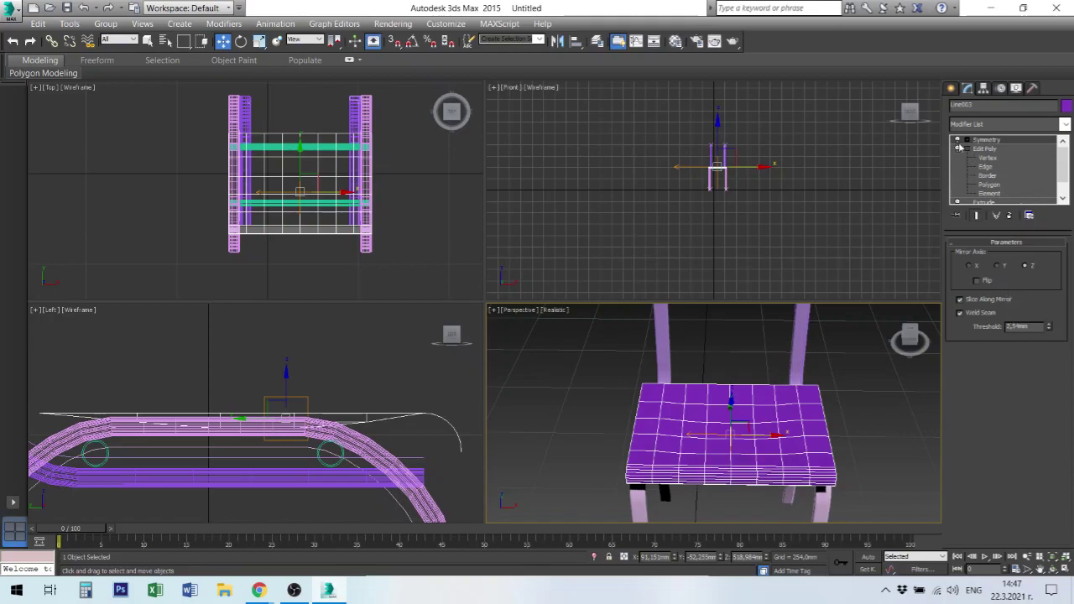
left_click(967, 140)
left_click(988, 149)
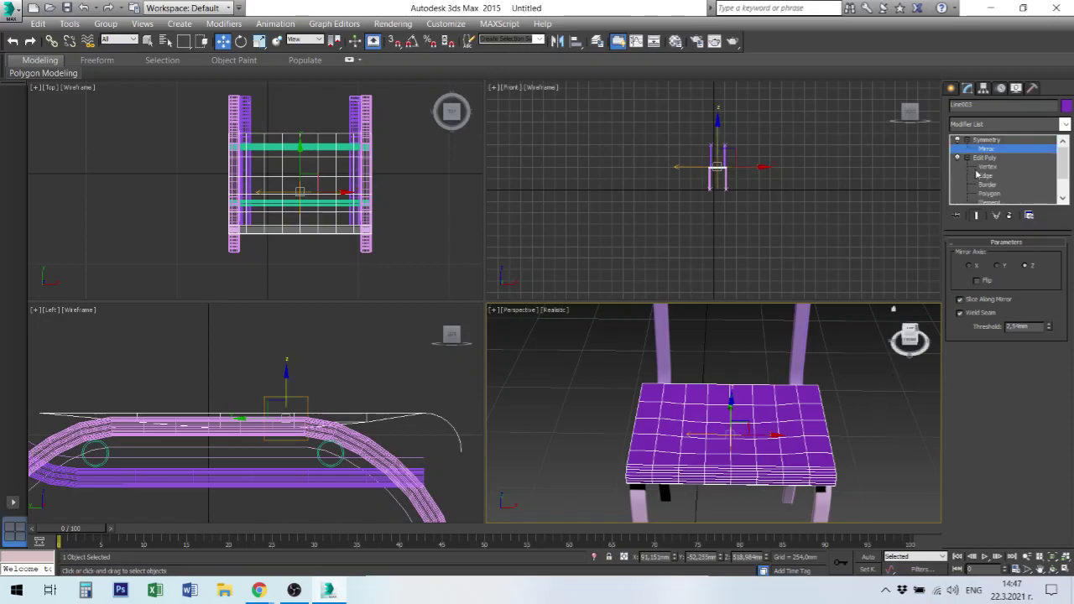
left_click(990, 144)
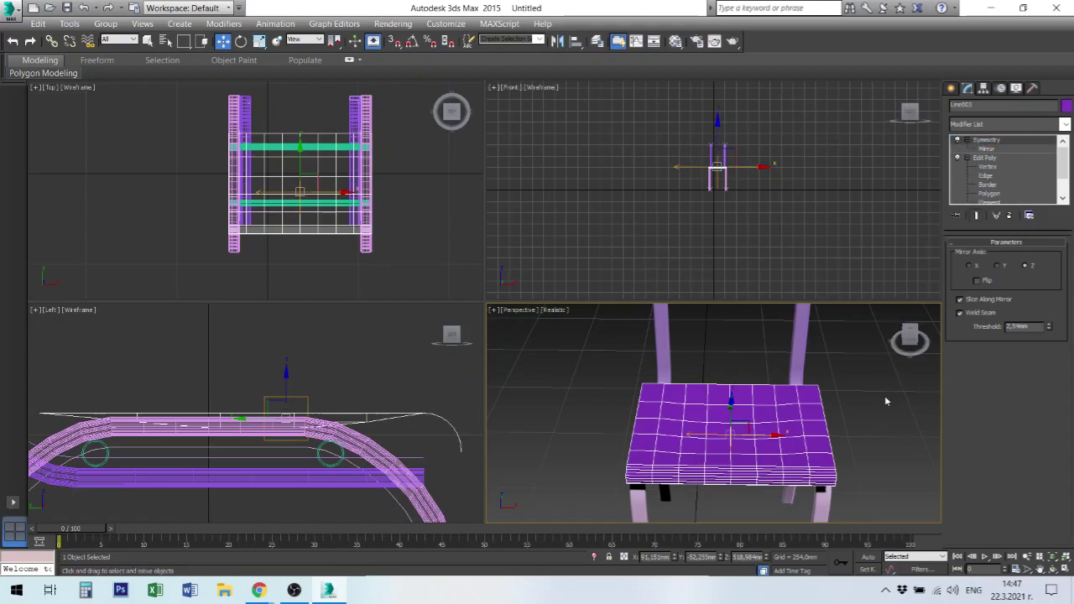
left_click(868, 373)
left_click(725, 436)
key("alt+w")
mouse_move(720, 420)
middle_mouse_down("alt")
mouse_move(744, 363)
mouse_move(713, 353)
mouse_move(715, 366)
middle_mouse_up("alt")
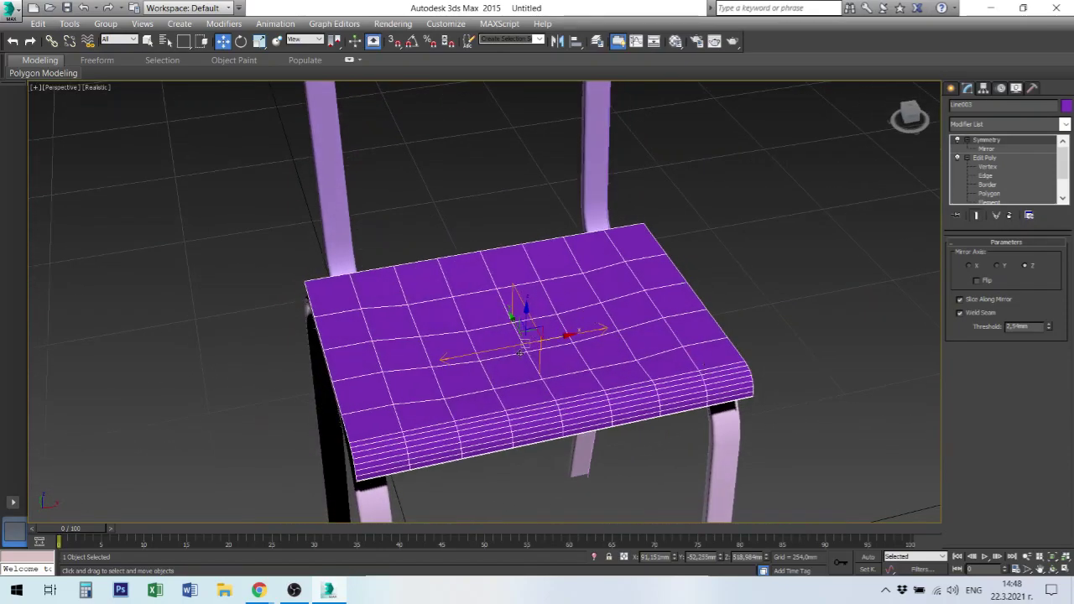
- Toggle the Symmetry modifier's mirror sub-object level on and off again
left_click(988, 148)
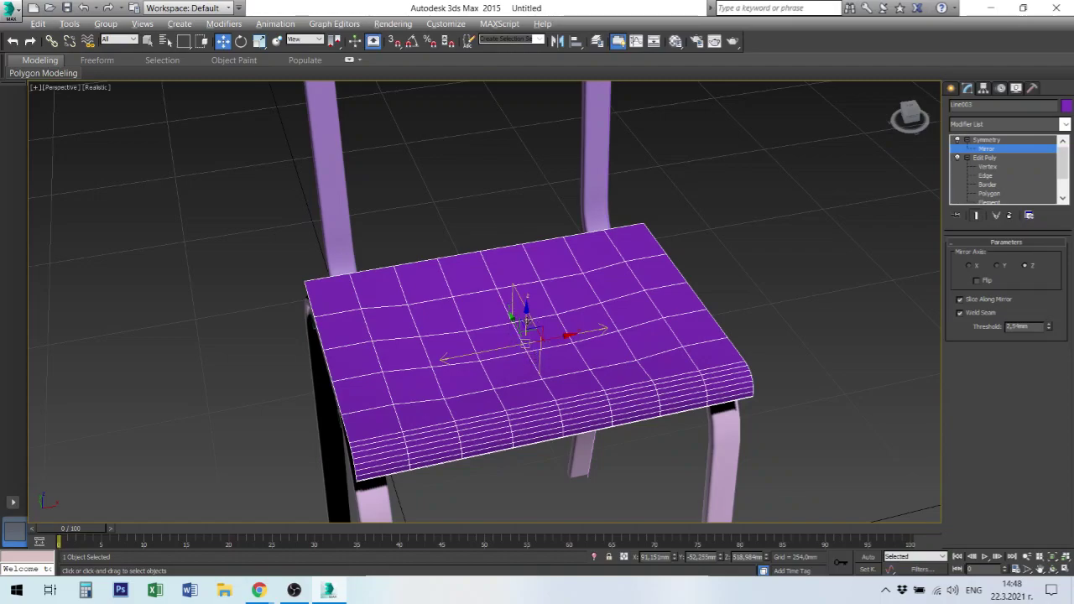
key("alt")
key("alt")
left_click(986, 140)
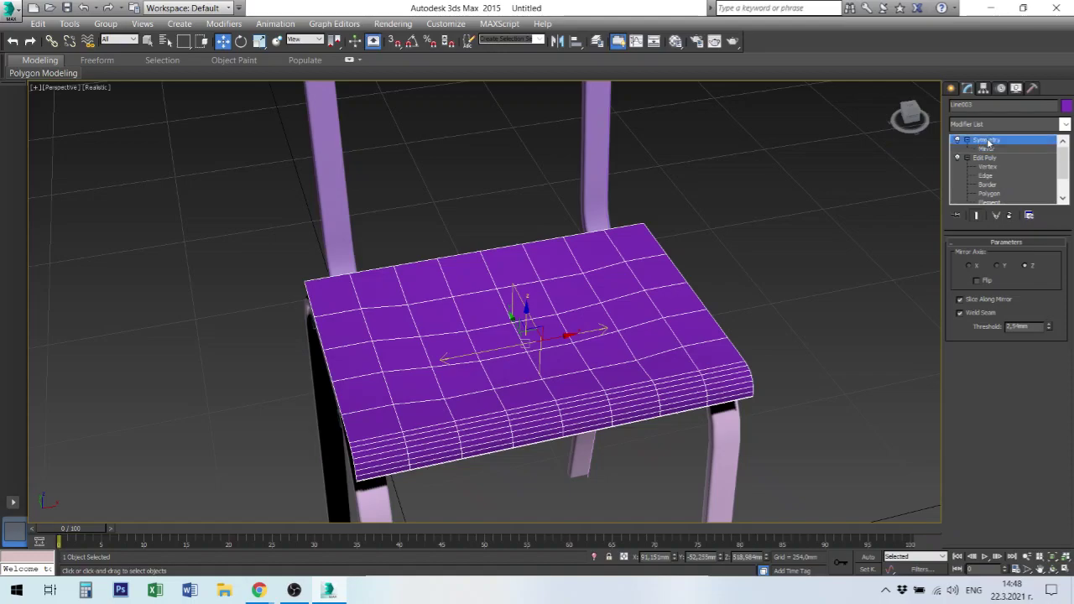
left_click(986, 148)
left_click(992, 148)
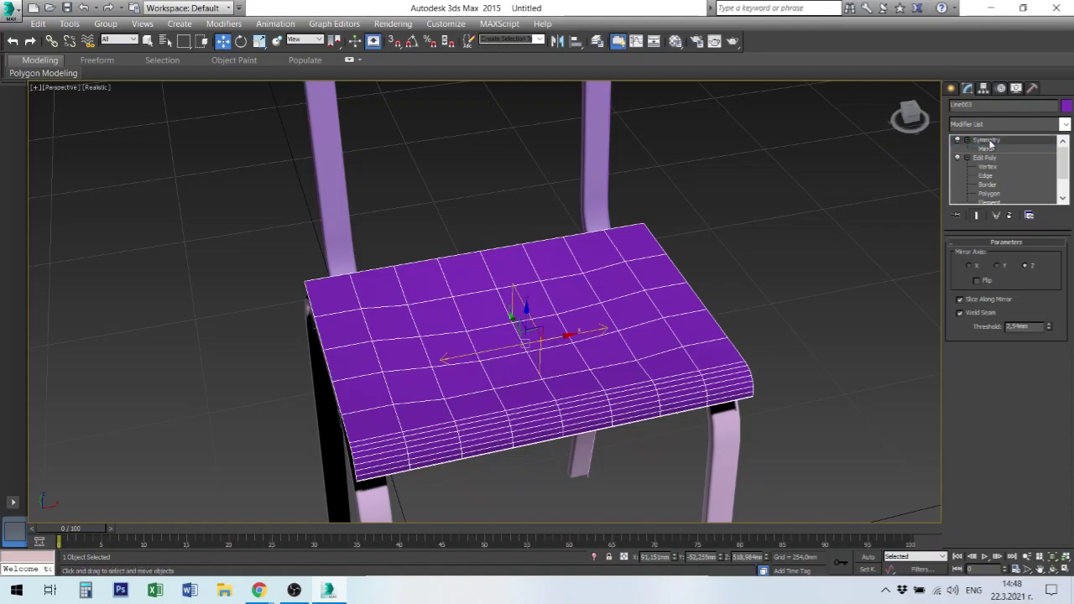
left_click(990, 146)
left_click(993, 145)
key("alt")
- Add a Shell modifier to the seat with Outer Amount 6 mm and Inner Amount 0 mm
left_click(1065, 124)
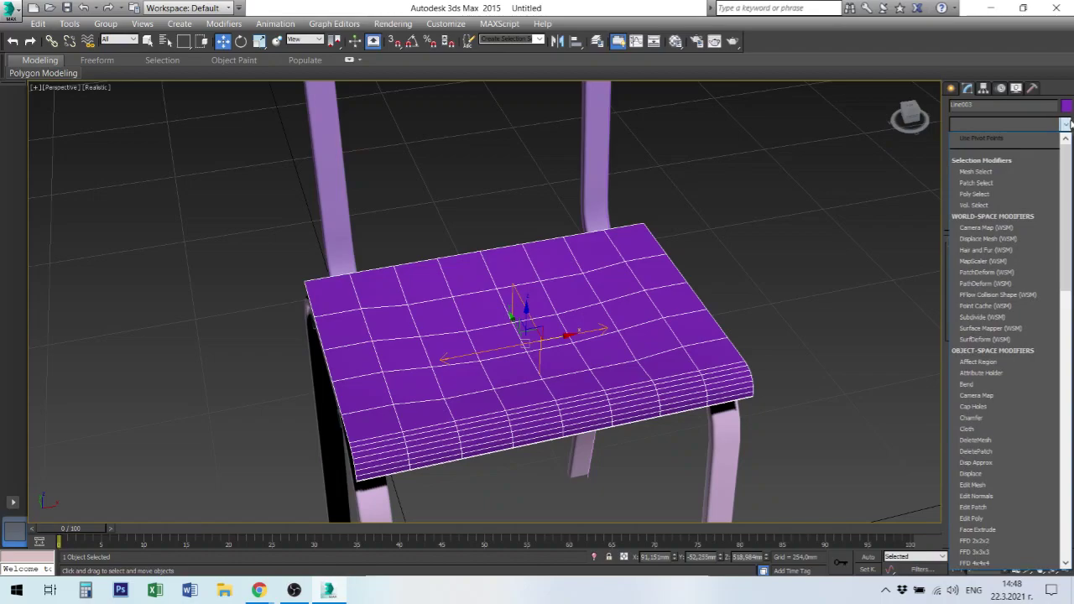
type("sh")
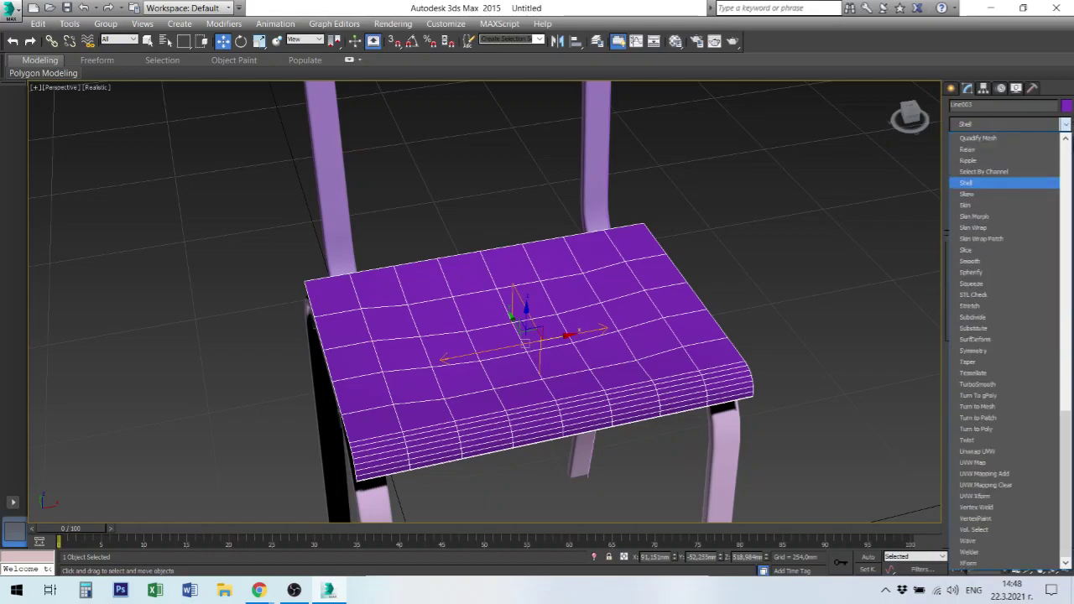
left_click(988, 186)
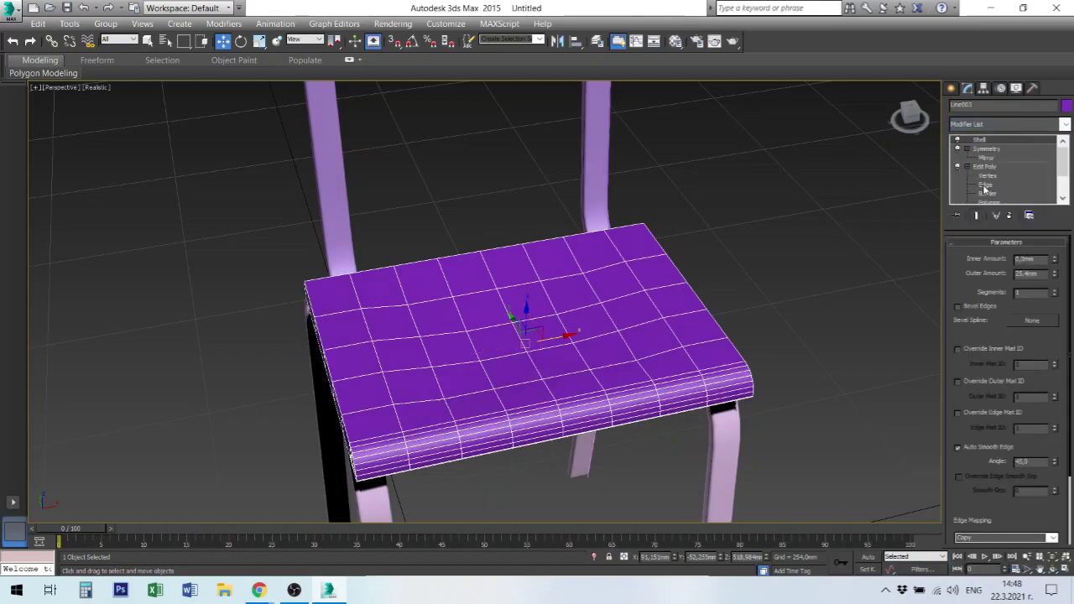
middle_click_drag(497, 405, 583, 344, "alt")
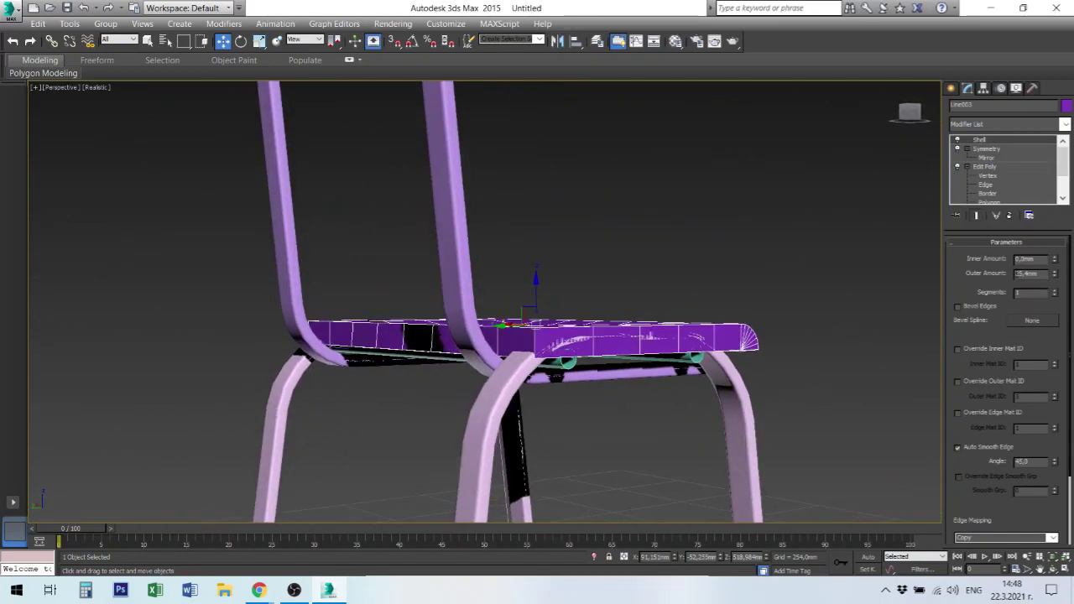
double_click(1028, 273)
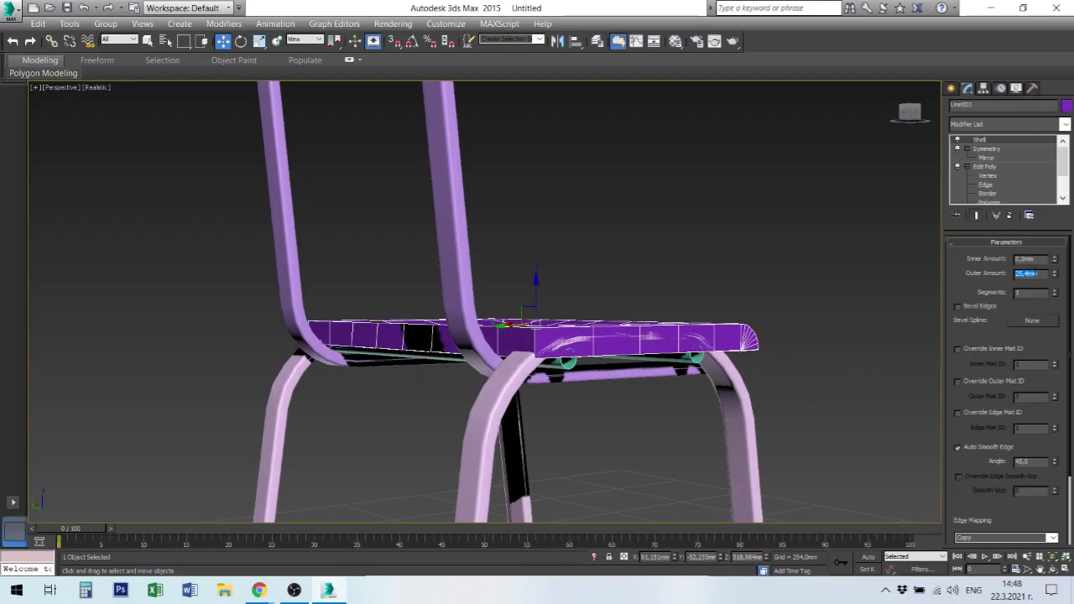
type("7")
key("Return")
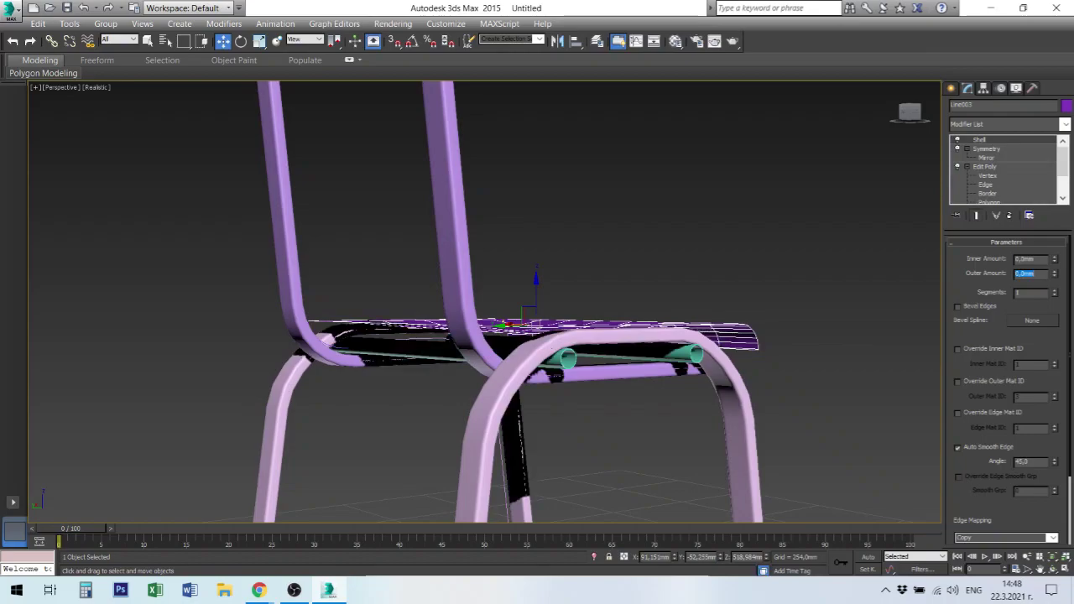
middle_click_drag(652, 322, 888, 354, "alt")
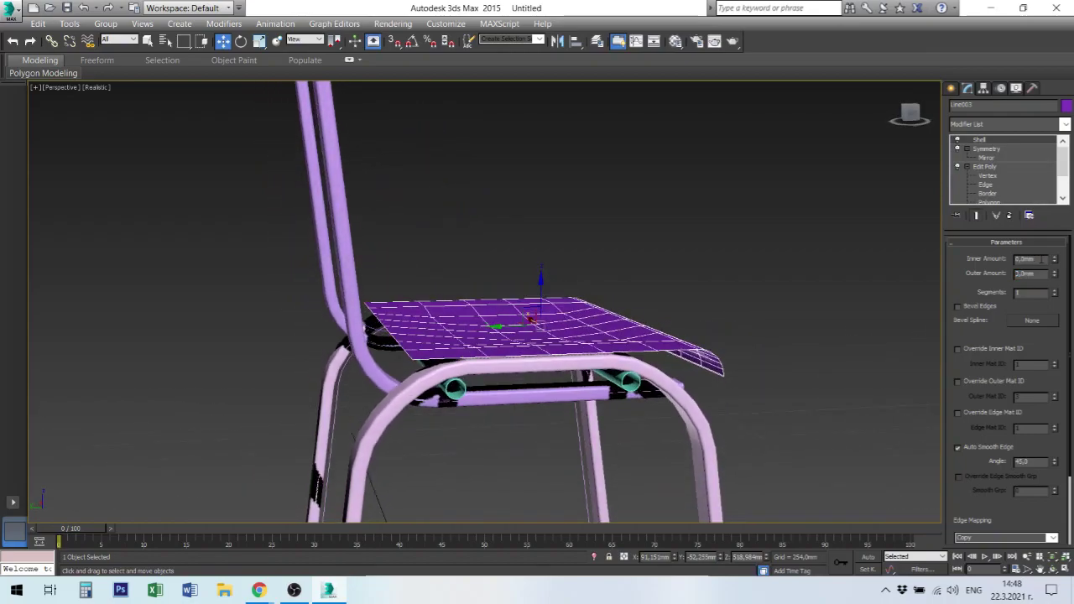
mouse_move(834, 299)
middle_mouse_down("alt")
mouse_move(648, 344)
mouse_move(668, 339)
middle_mouse_up("alt")
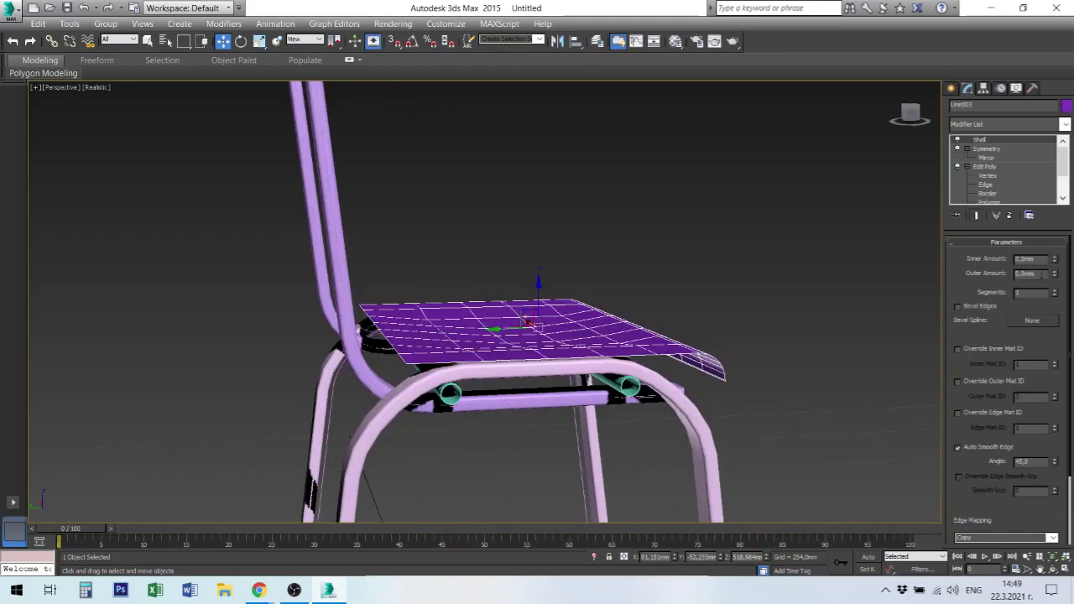
double_click(1031, 273)
type("3")
key("Return")
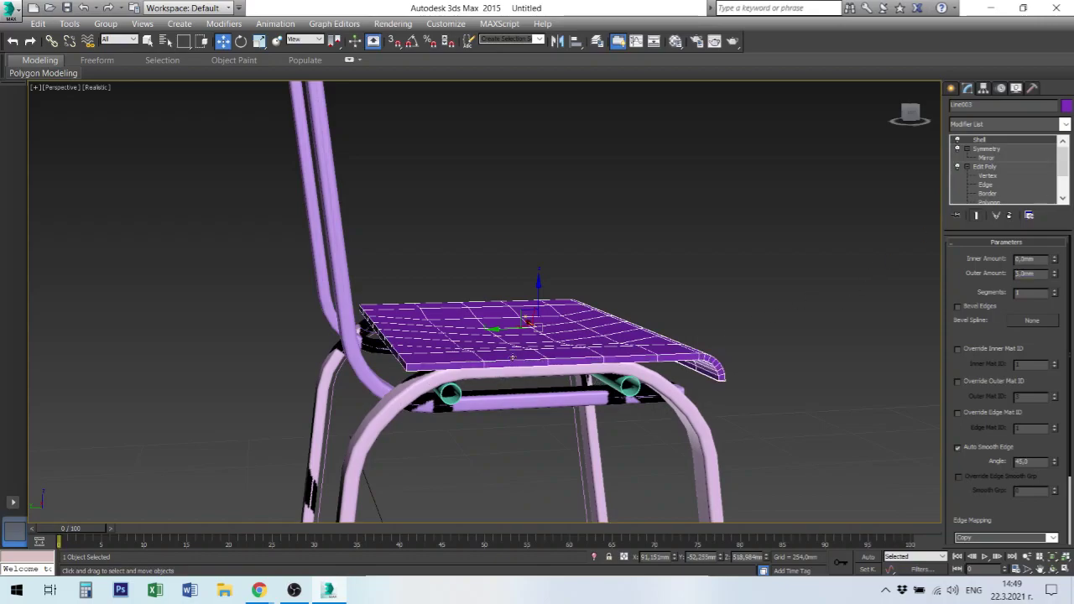
mouse_move(563, 384)
middle_mouse_down("alt")
mouse_move(506, 371)
mouse_move(550, 330)
mouse_move(484, 366)
mouse_move(514, 370)
middle_mouse_up("alt")
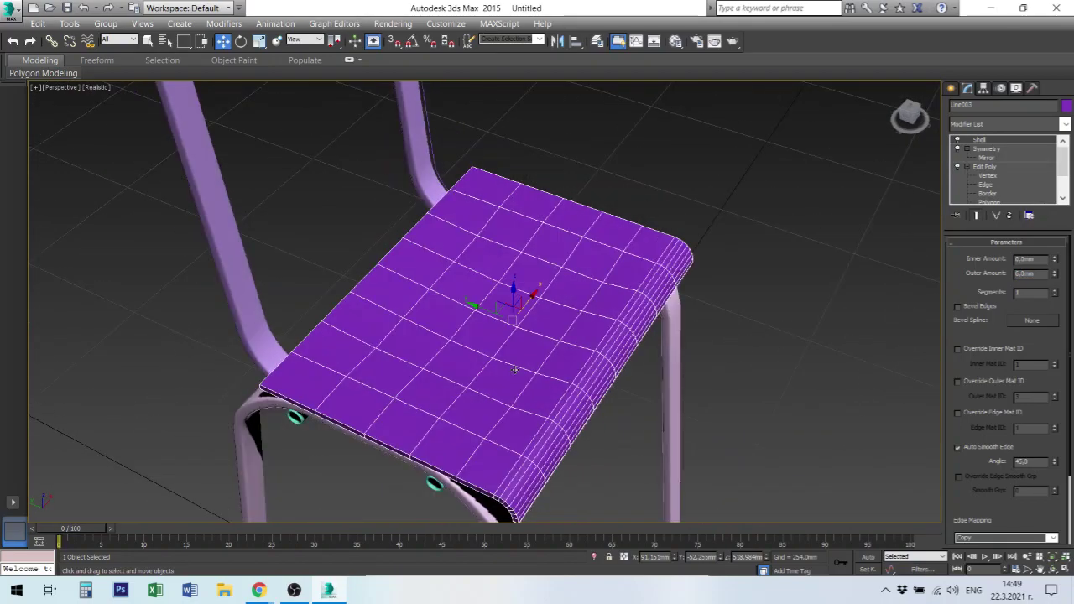
- Switch off Shell and Symmetry and enter the seat's Edit Poly Vertex level
left_click(835, 290)
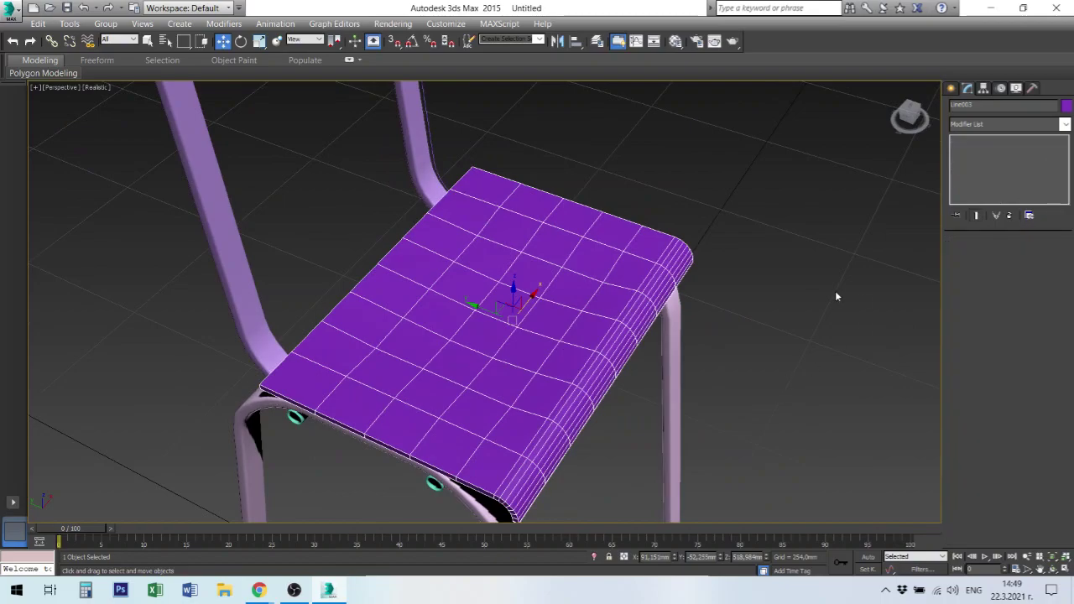
left_click(495, 288)
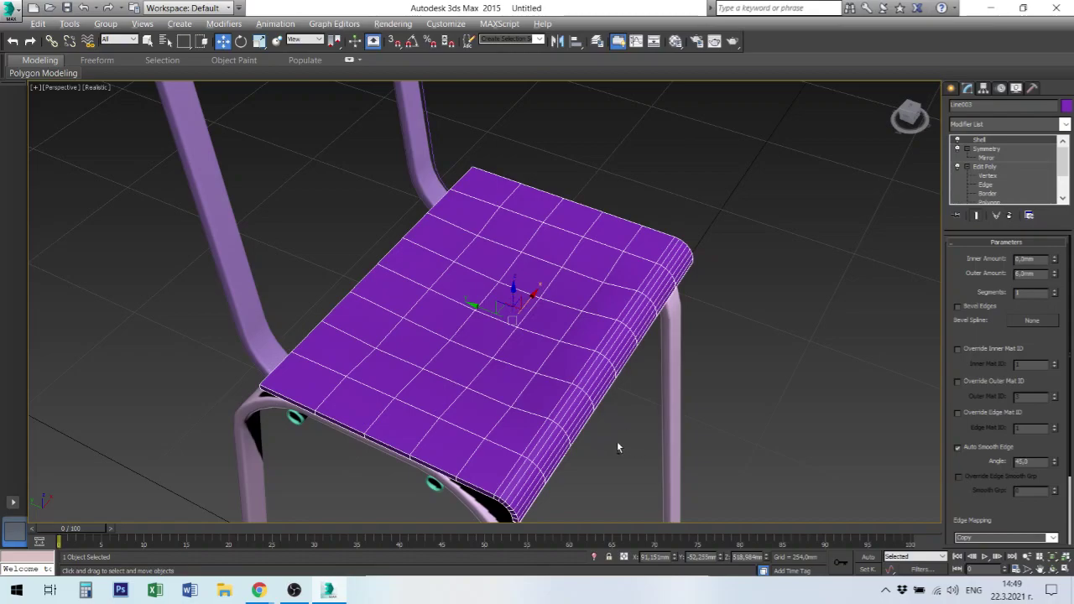
middle_click_drag(616, 441, 617, 352, "alt")
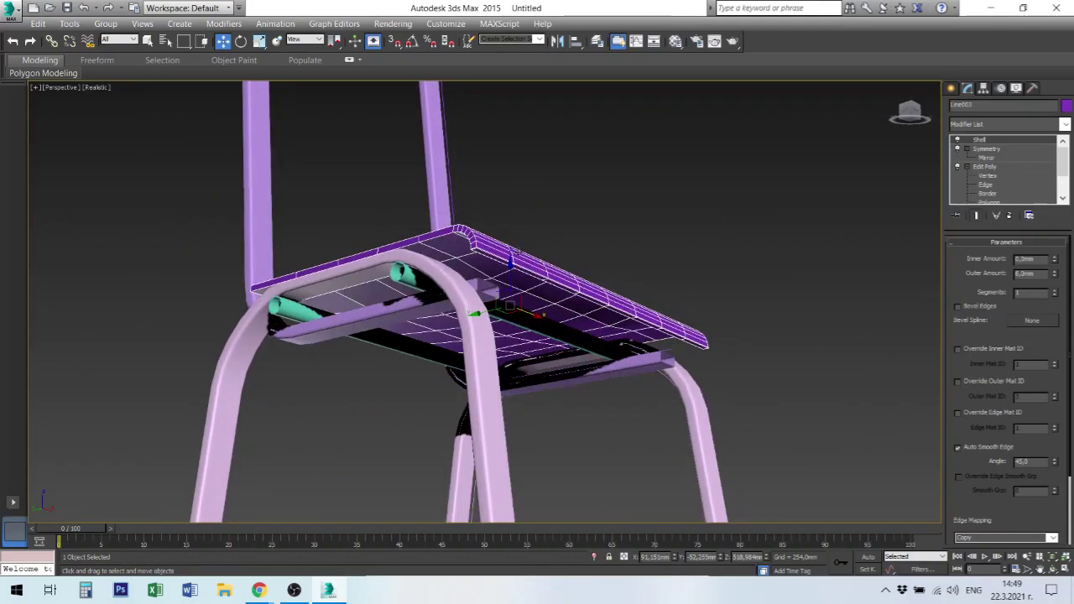
left_click(957, 149)
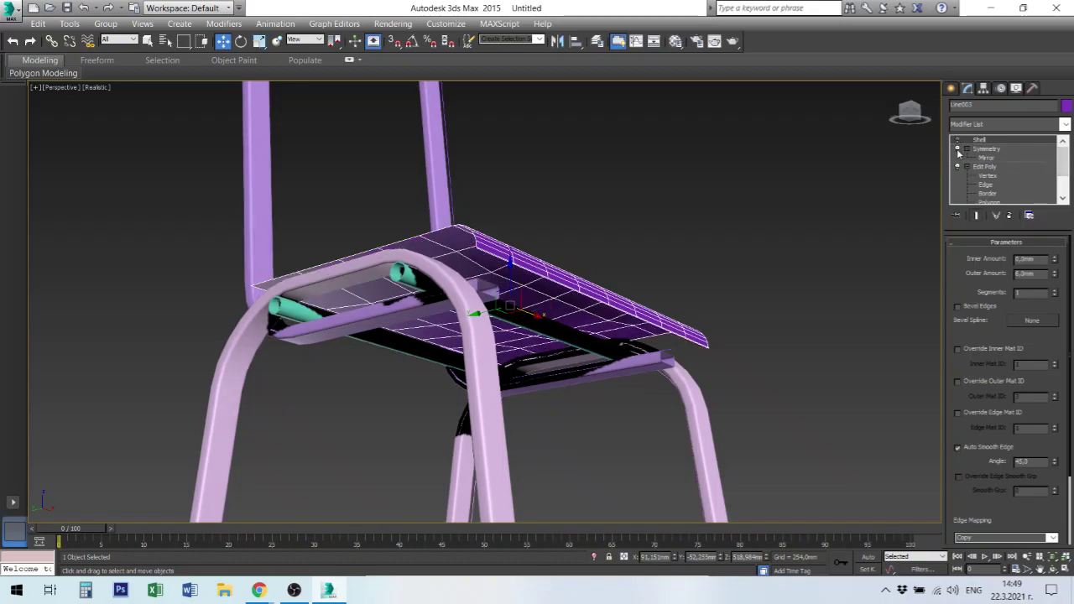
left_click(957, 148)
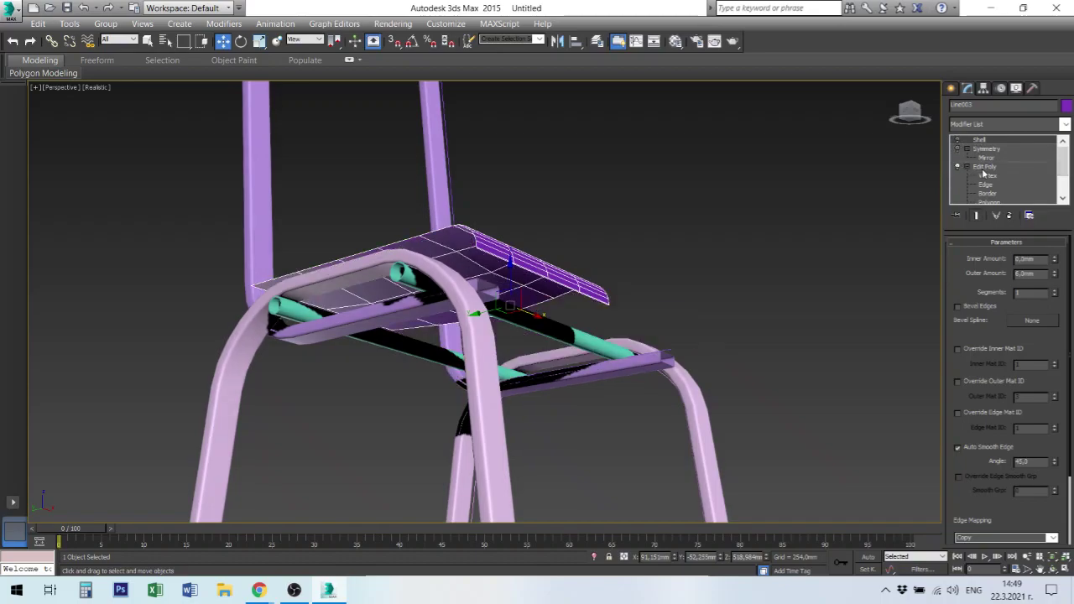
left_click(987, 167)
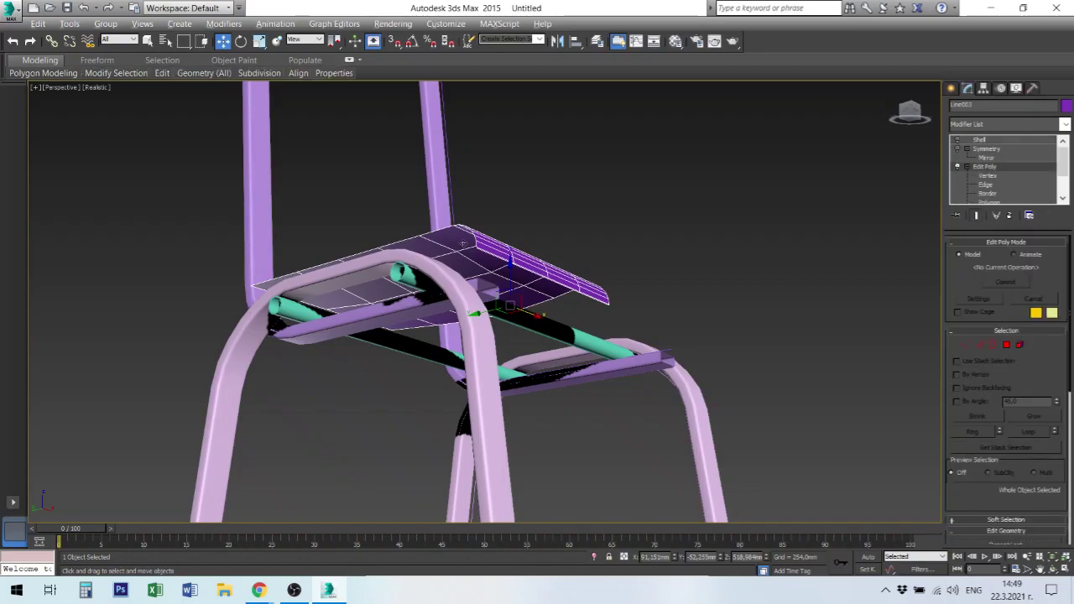
middle_click_drag(386, 310, 457, 307, "alt")
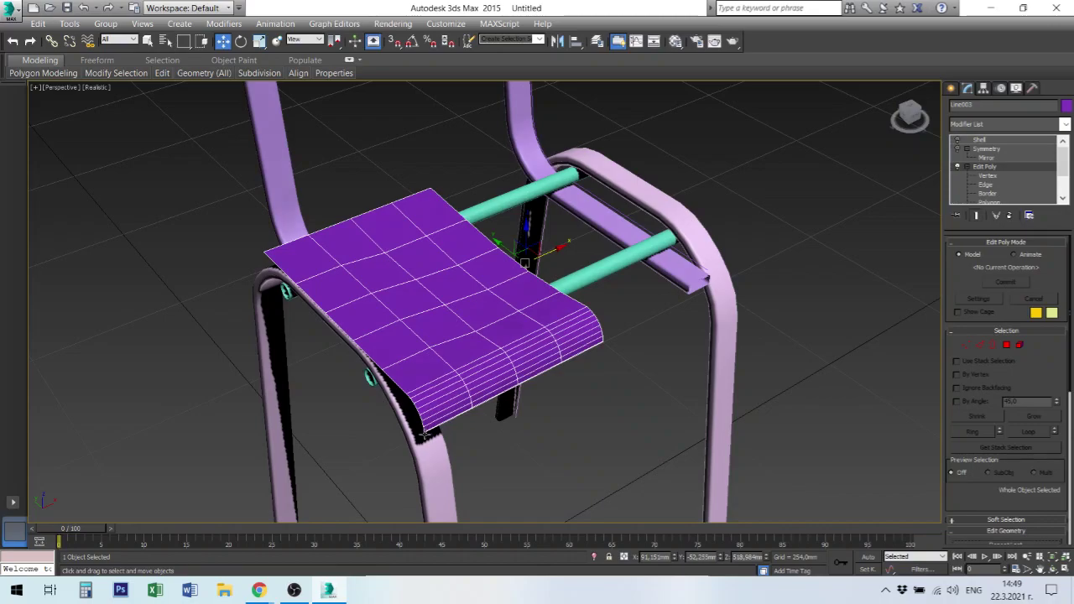
left_click(991, 178)
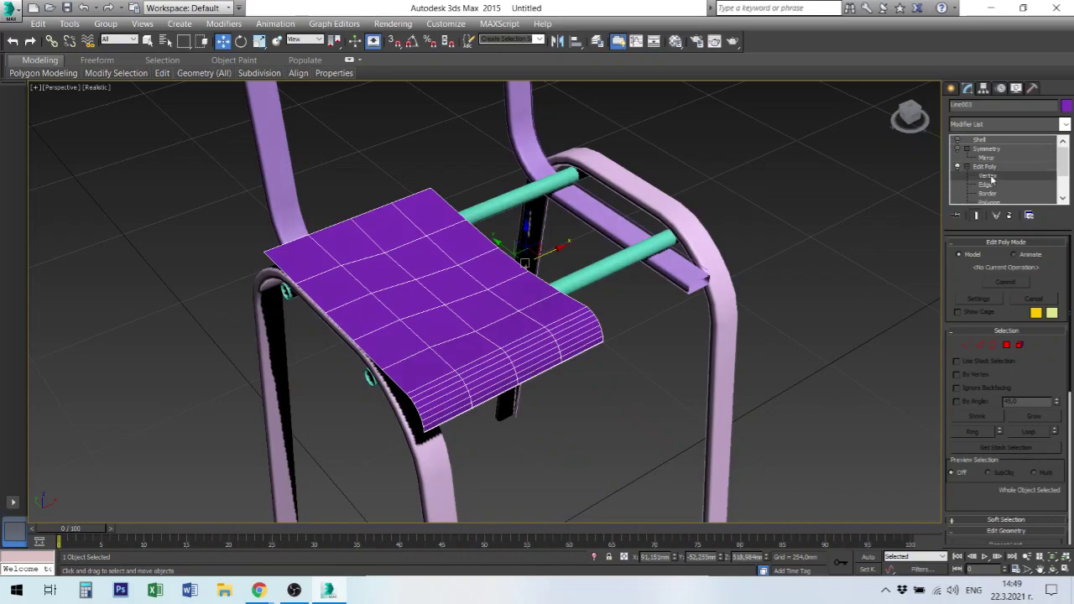
scroll(428, 432, "up", 3)
scroll(428, 432, "up", 3)
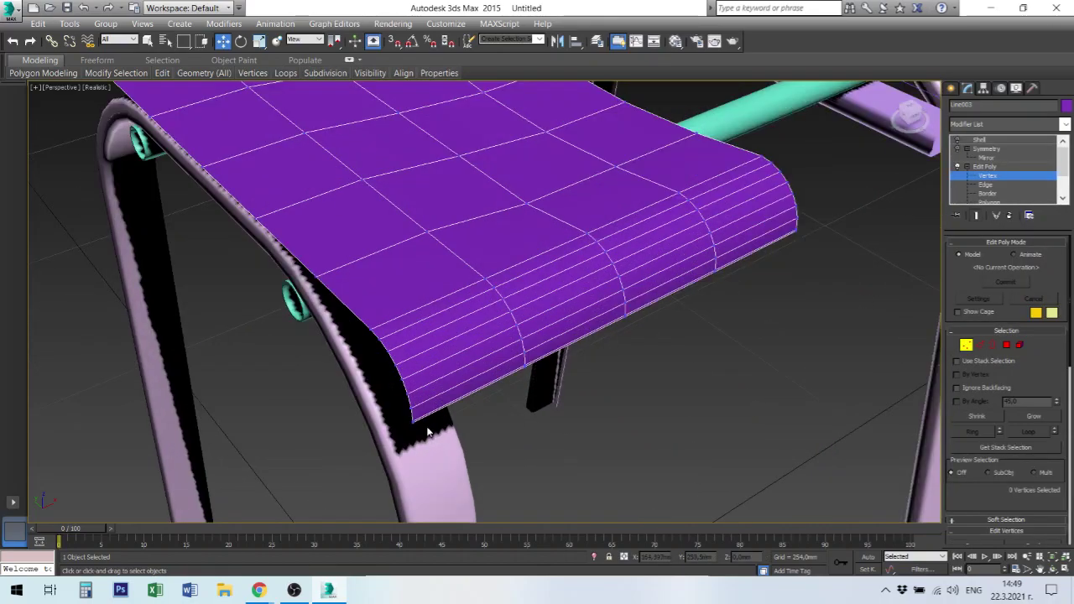
scroll(428, 432, "up", 3)
left_click(362, 408)
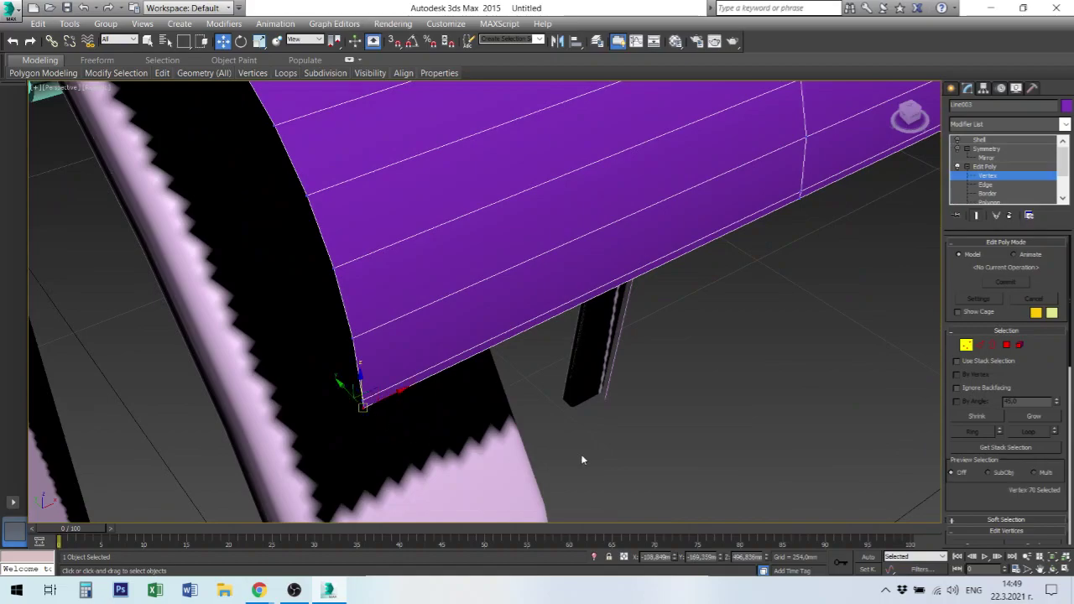
mouse_move(972, 510)
left_mouse_down()
mouse_move(990, 153)
mouse_move(1020, 276)
left_mouse_up()
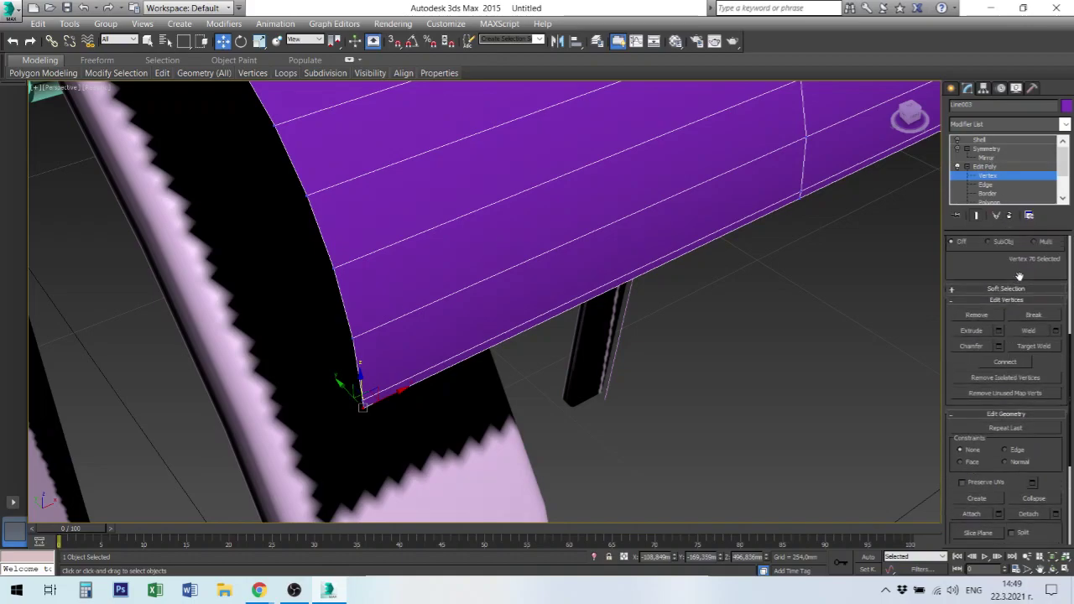
scroll(1041, 377, "down", 2)
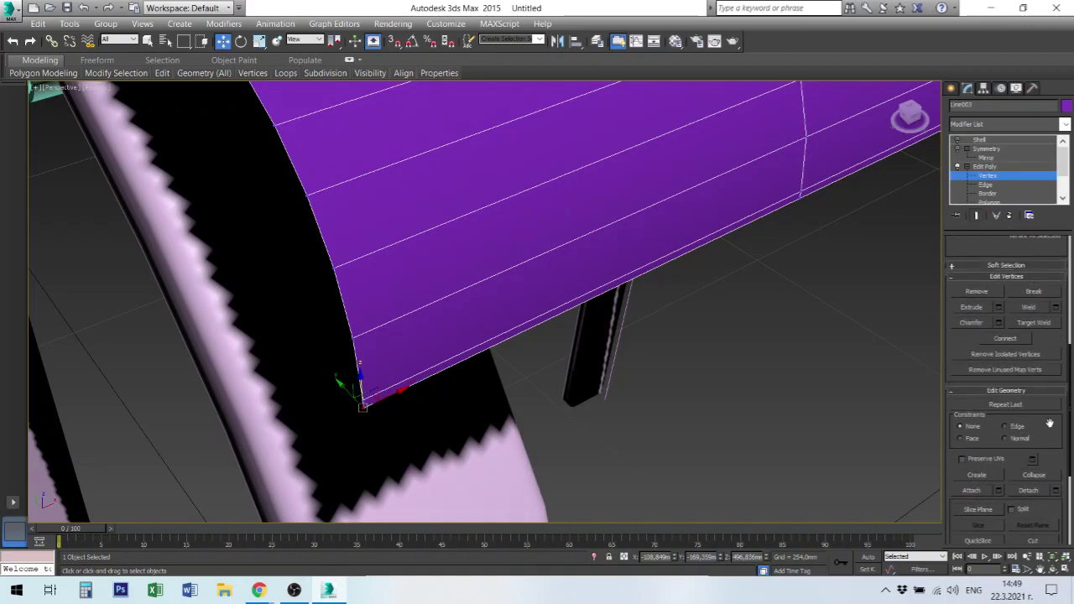
left_click_drag(1051, 435, 1042, 259)
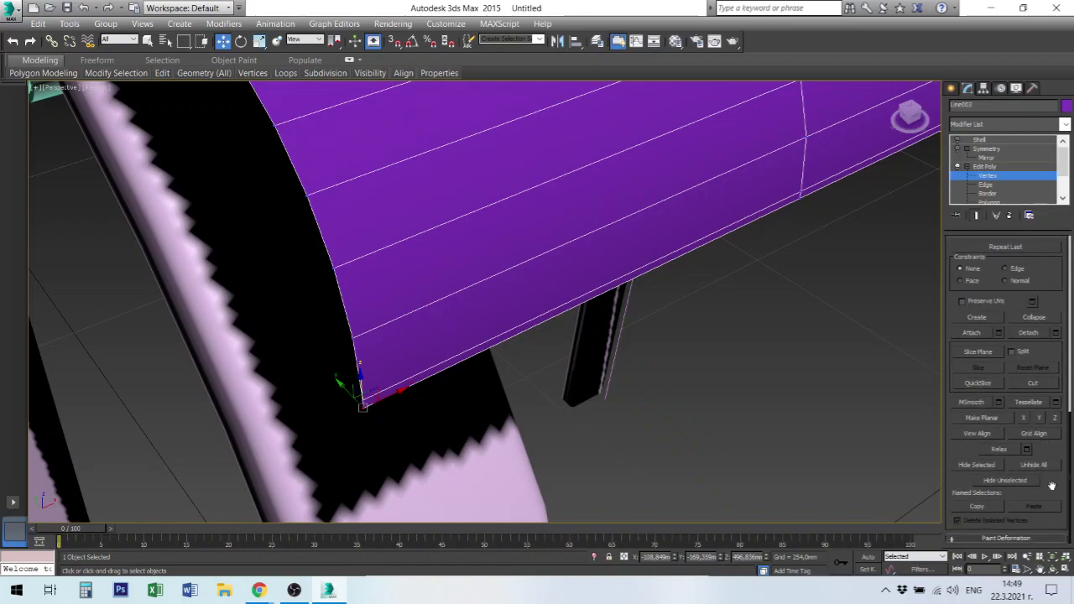
left_click_drag(1052, 304, 1039, 475)
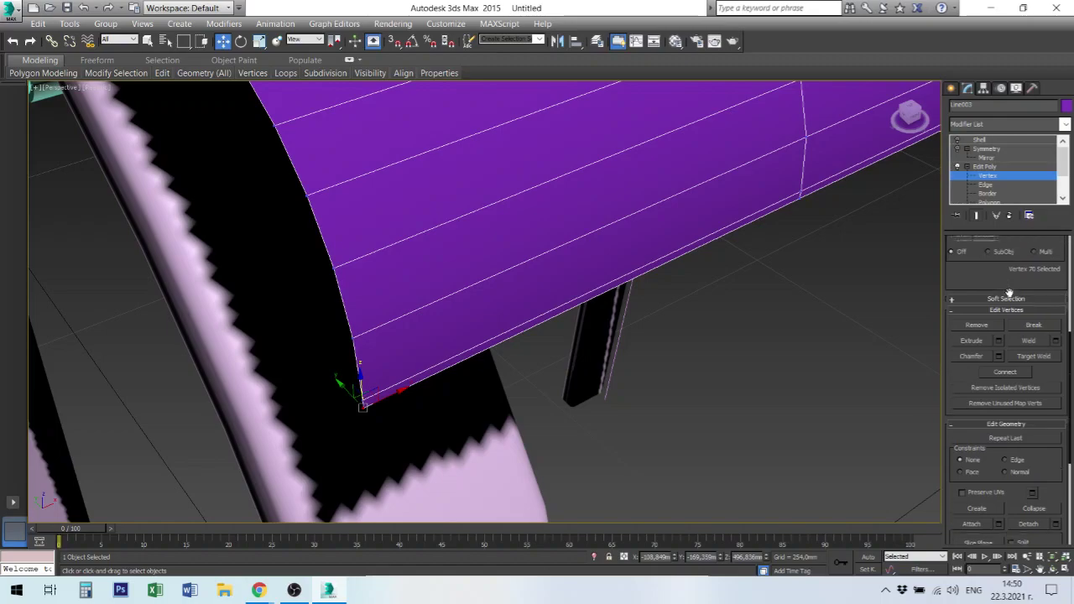
left_click_drag(1005, 265, 1018, 430)
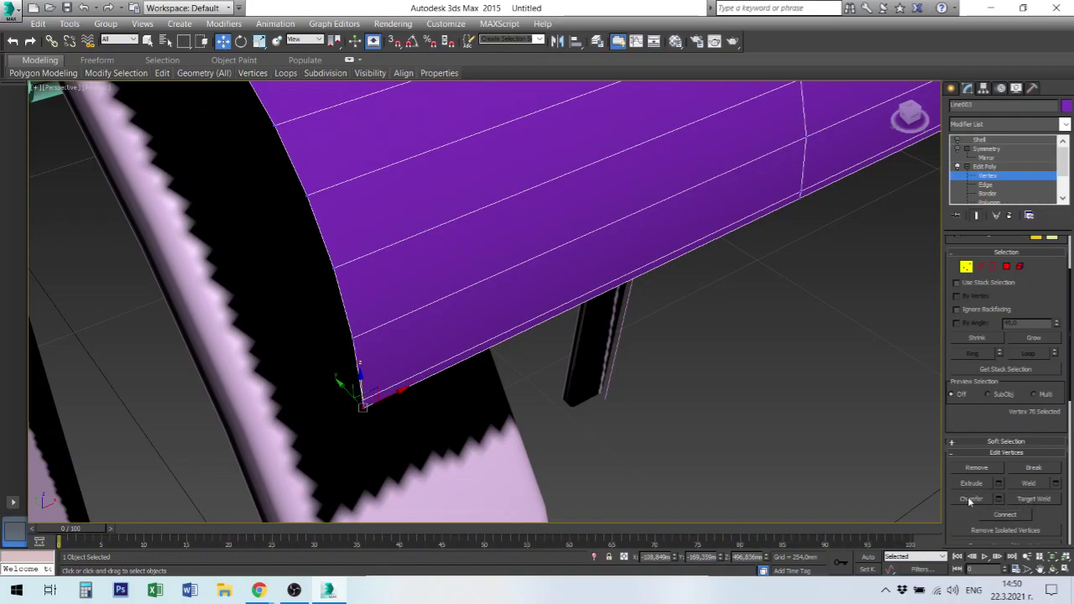
left_click(999, 499)
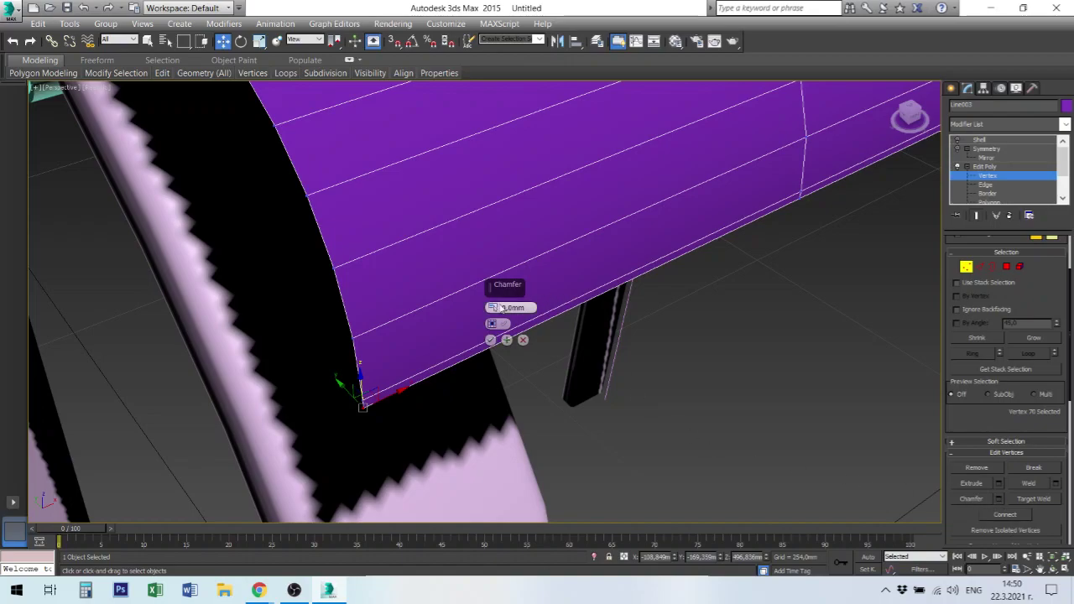
left_click_drag(492, 307, 496, 289)
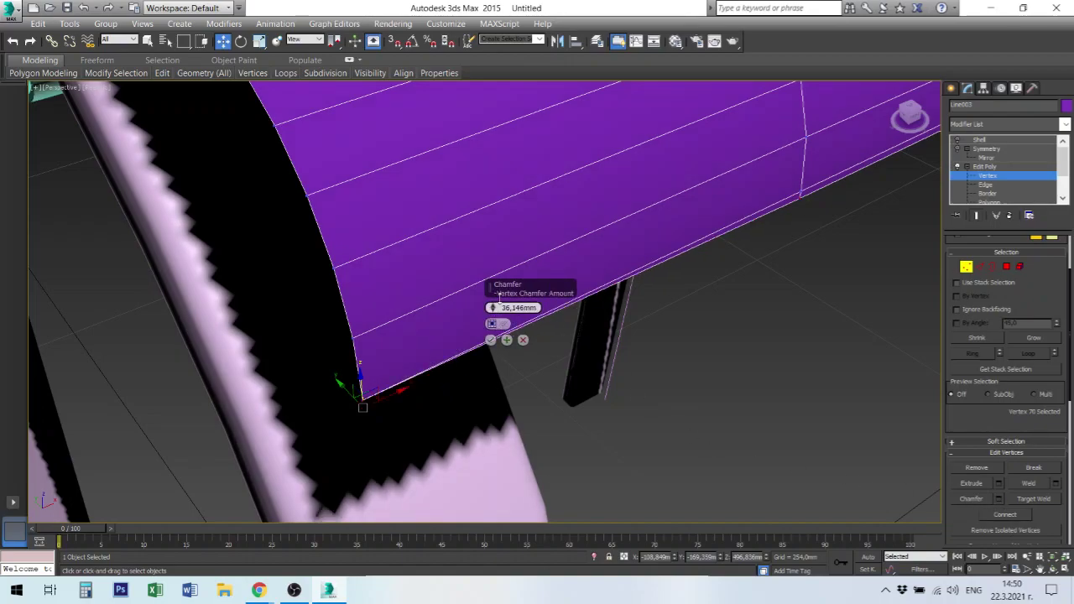
left_click_drag(496, 286, 491, 357)
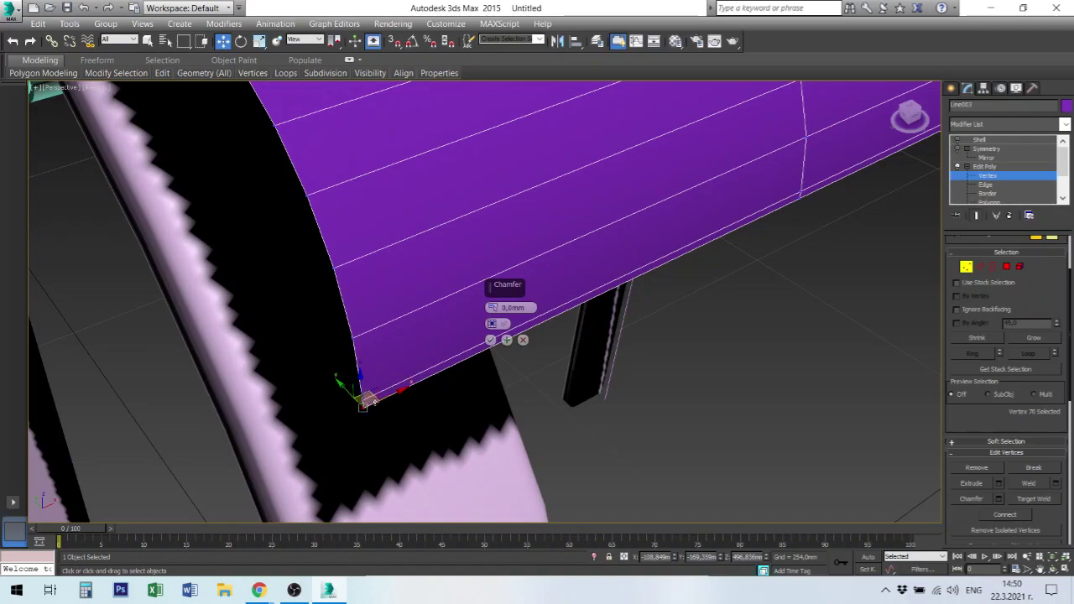
left_click(523, 340)
- Frame the seat, return to the Shell modifier, and zoom out to show the whole chair
left_click(715, 376)
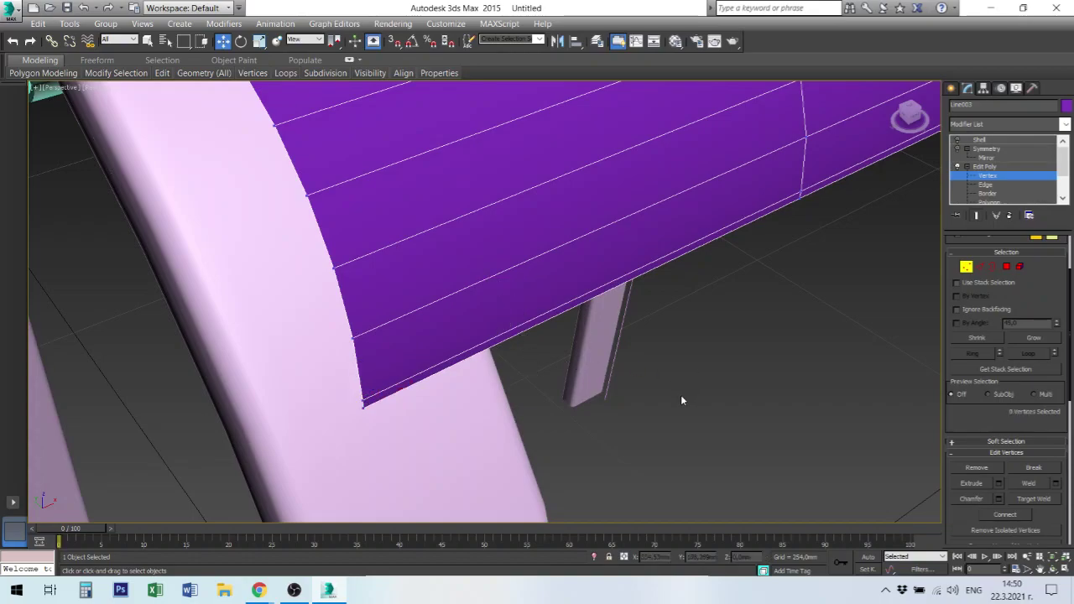
middle_click_drag(680, 395, 518, 357, "alt")
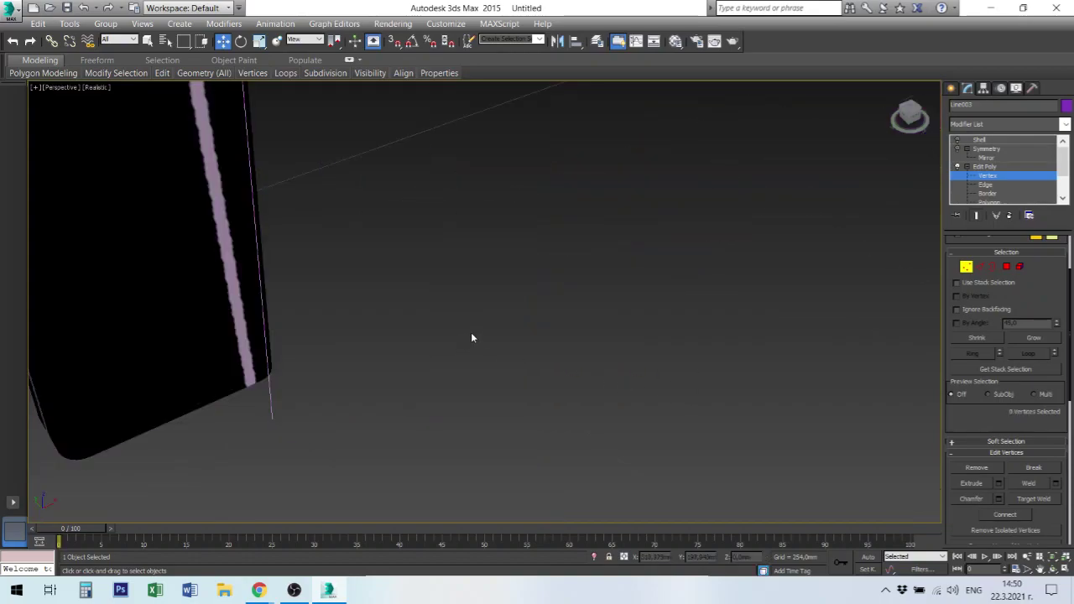
key("z")
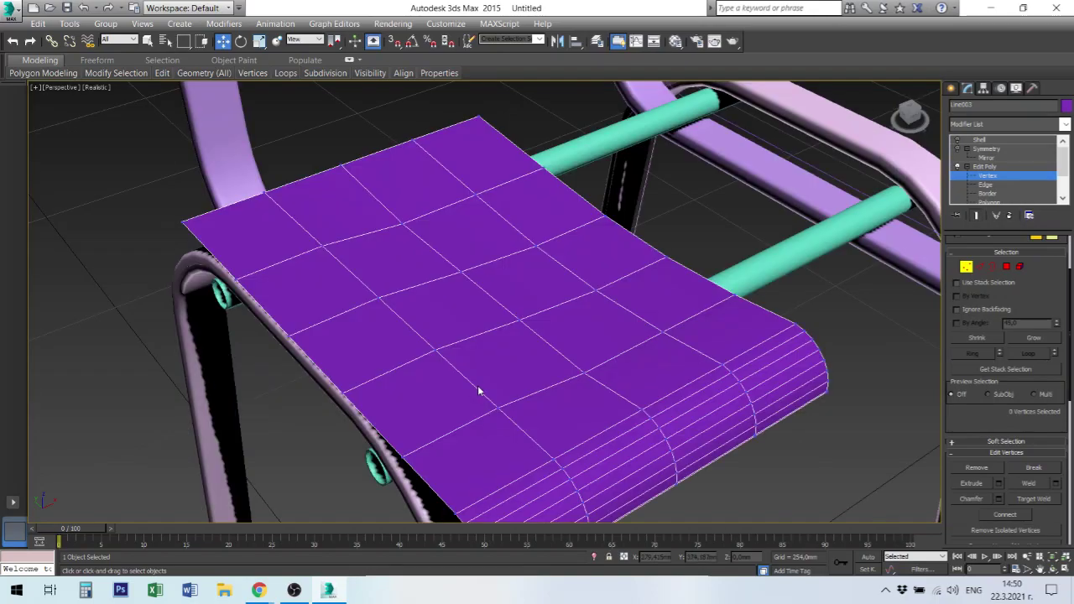
scroll(562, 423, "down", 3)
scroll(546, 375, "up", 2)
middle_click_drag(546, 375, 551, 371, "alt")
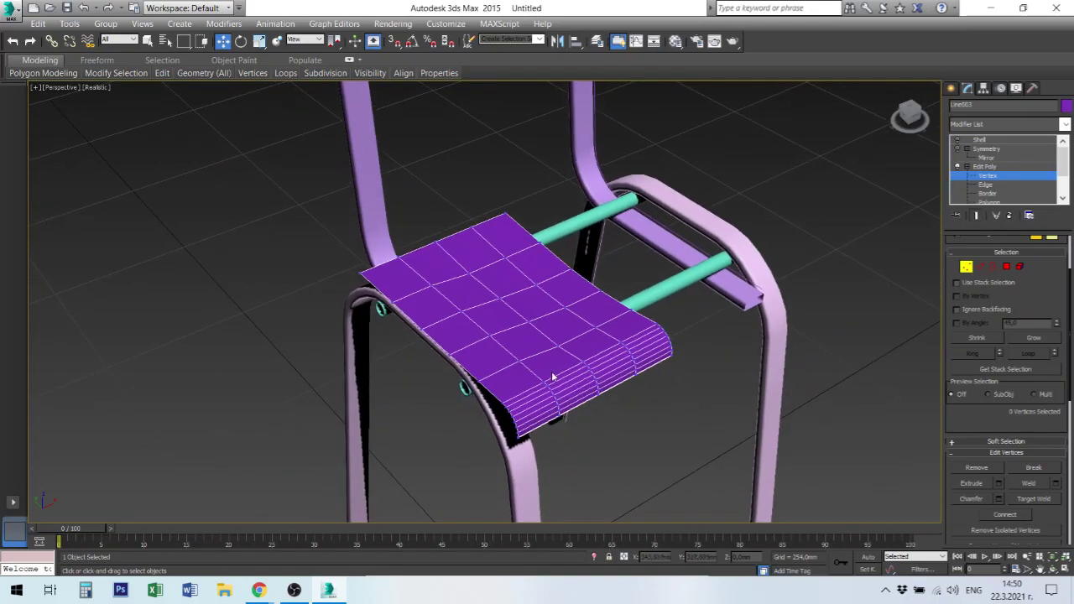
left_click(982, 140)
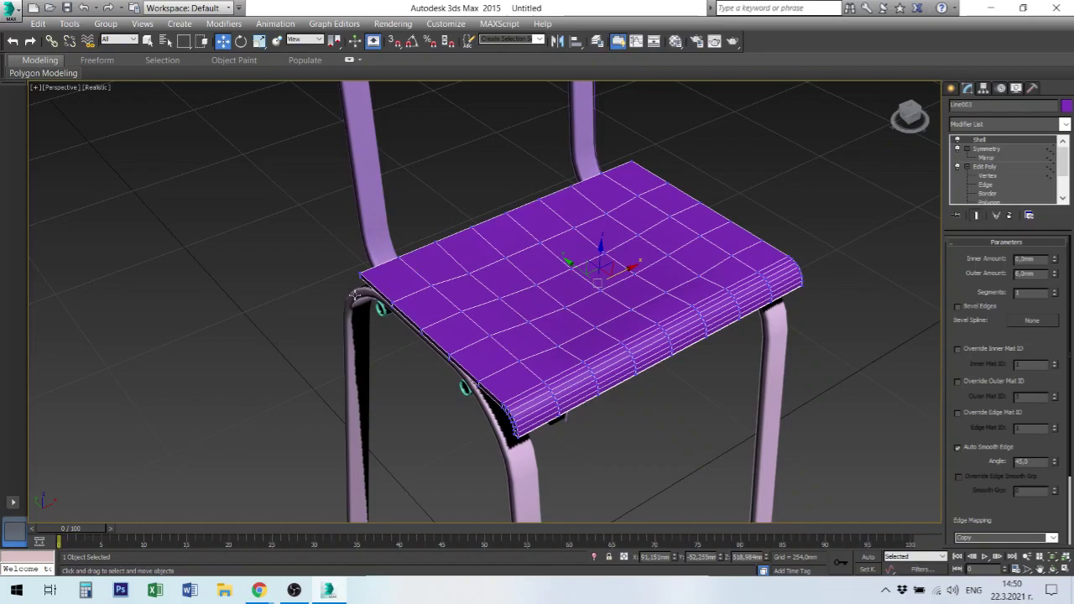
scroll(542, 422, "down", 3)
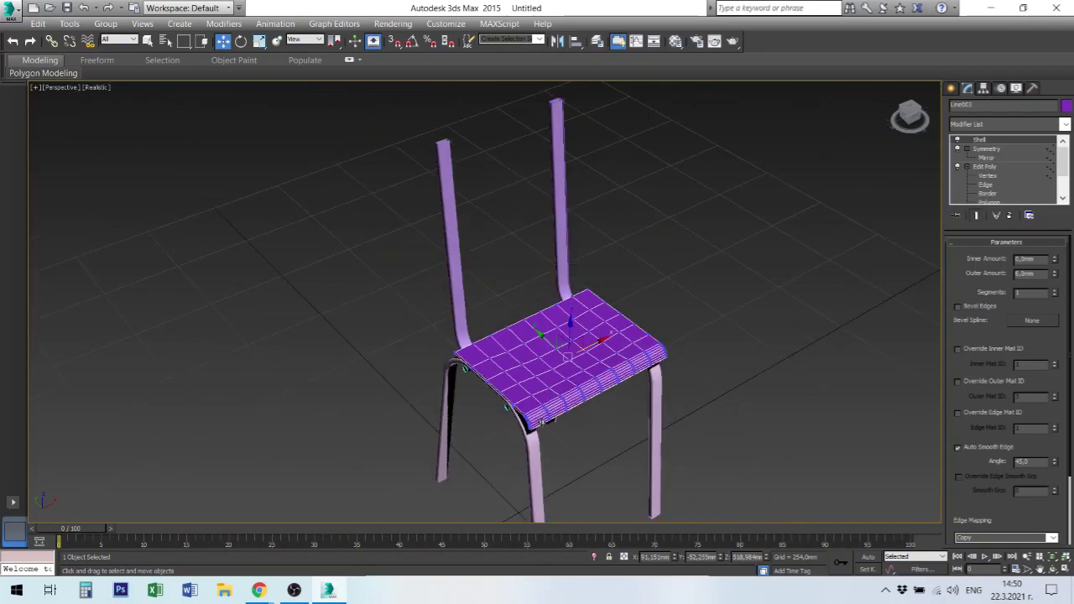
scroll(541, 422, "up", 4)
scroll(537, 420, "up", 3)
scroll(529, 421, "up", 3)
scroll(529, 421, "down", 2)
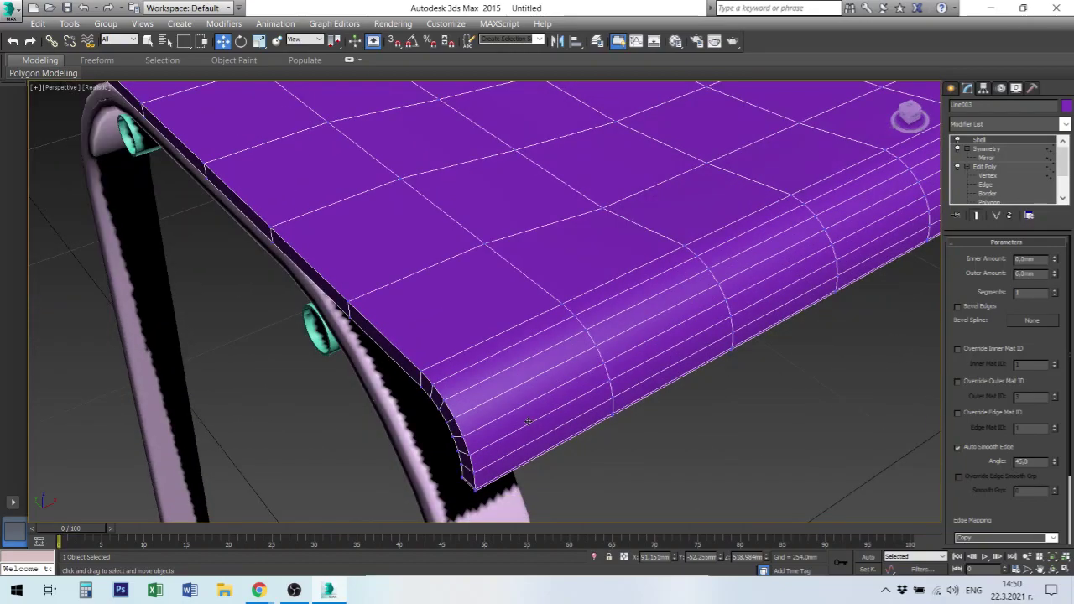
scroll(530, 423, "down", 3)
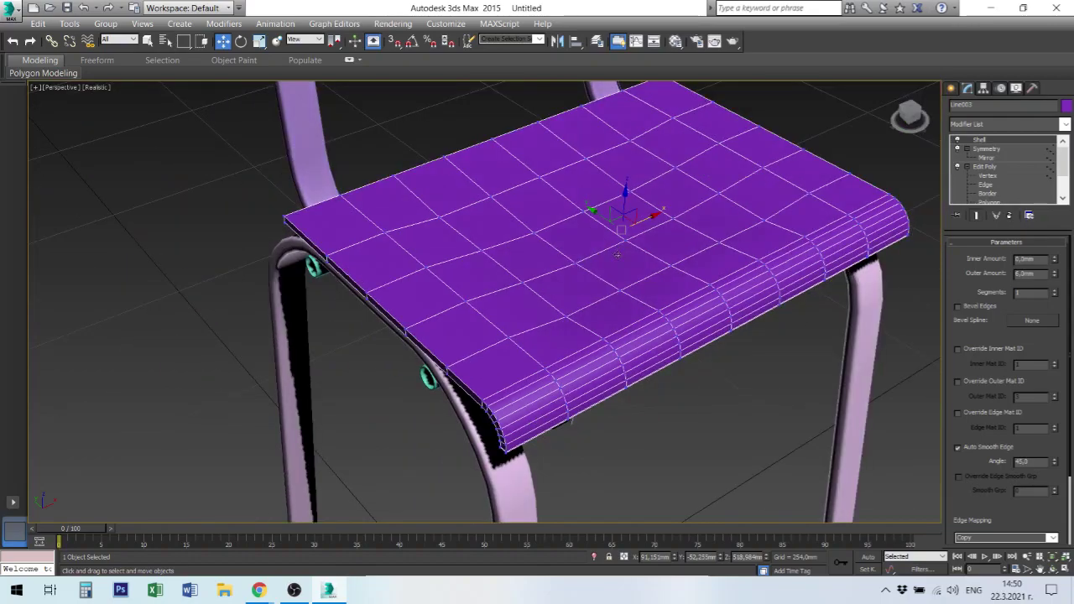
scroll(627, 231, "down", 3)
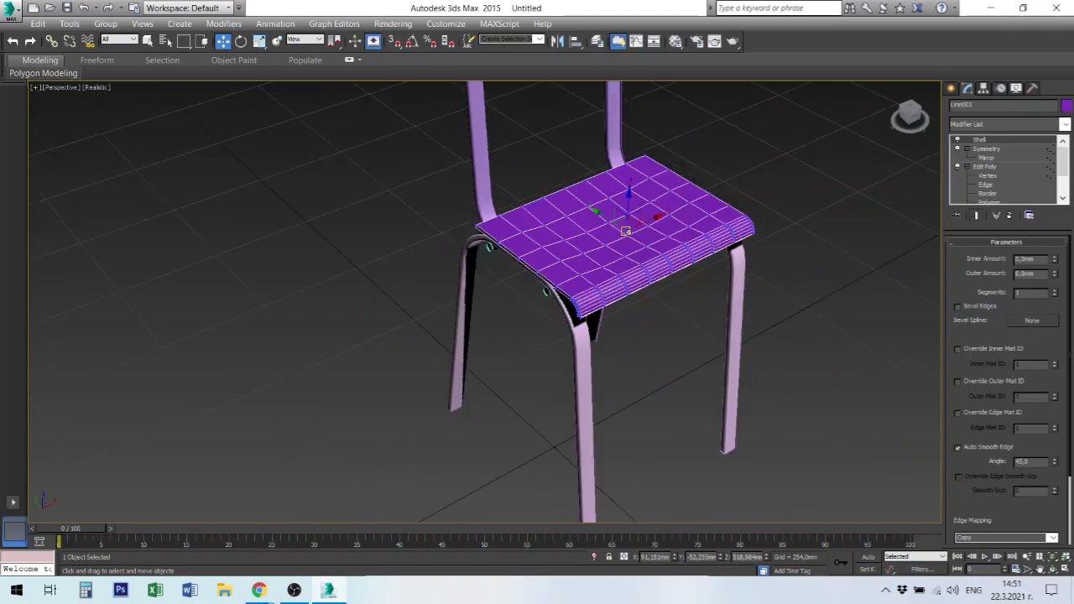
scroll(623, 222, "down", 2)
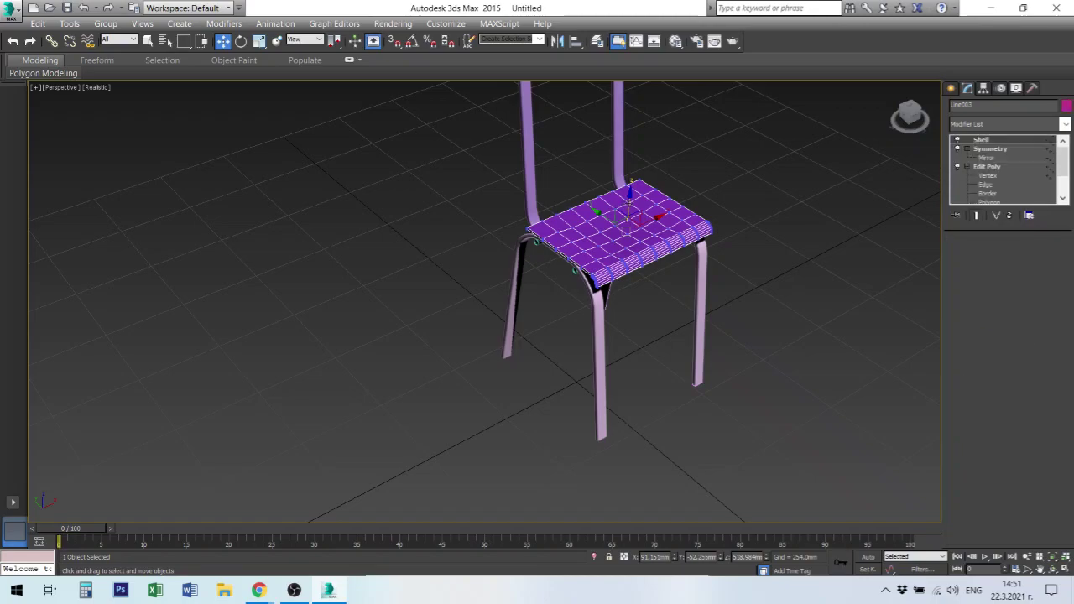
- Shift-drag a copy of the seat upward and hide it as a backup
left_click_drag(625, 204, 647, 143, "shift")
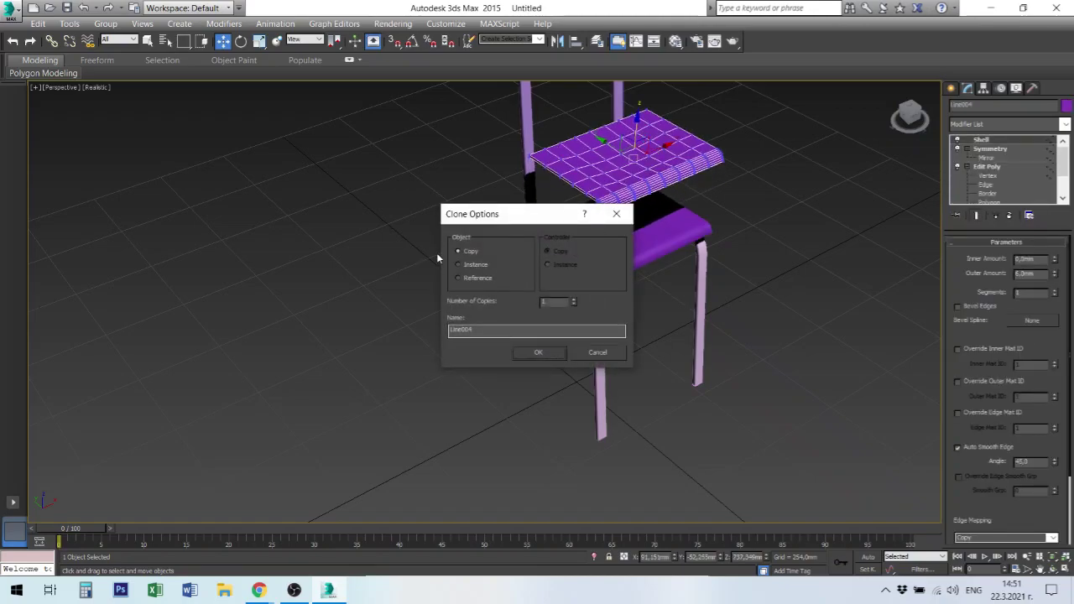
left_click(526, 352)
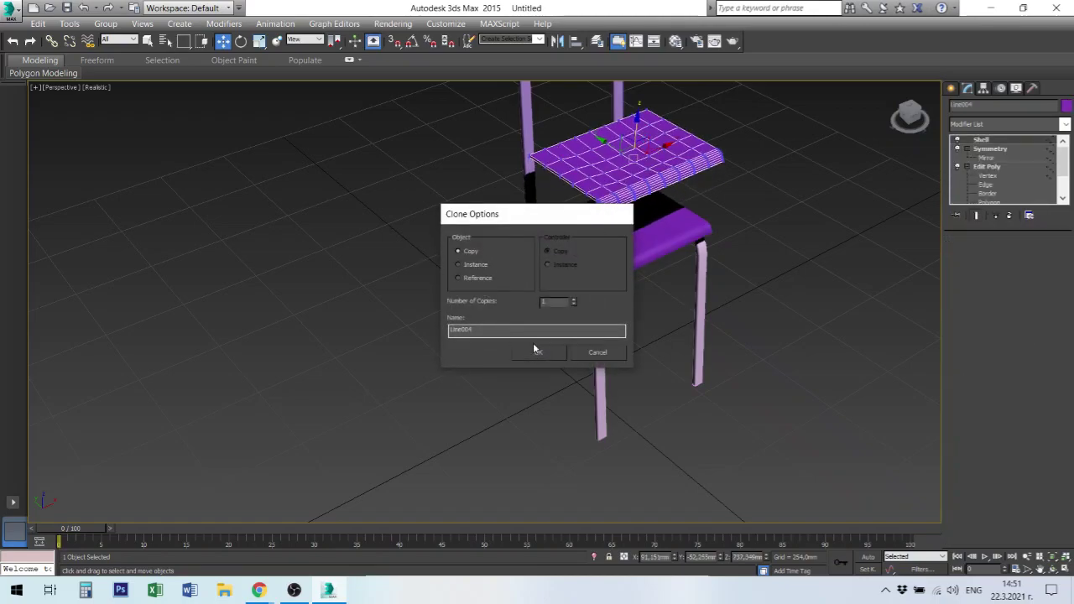
right_click(680, 160)
left_click(705, 114)
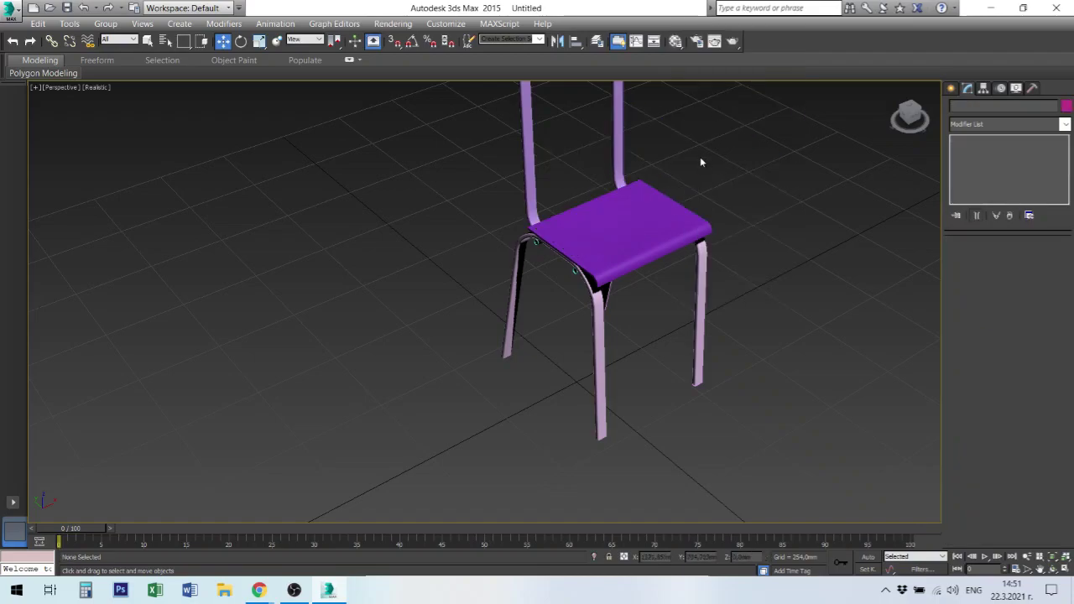
- Convert the original seat to an Editable Poly
middle_click_drag(647, 174, 616, 347, "alt")
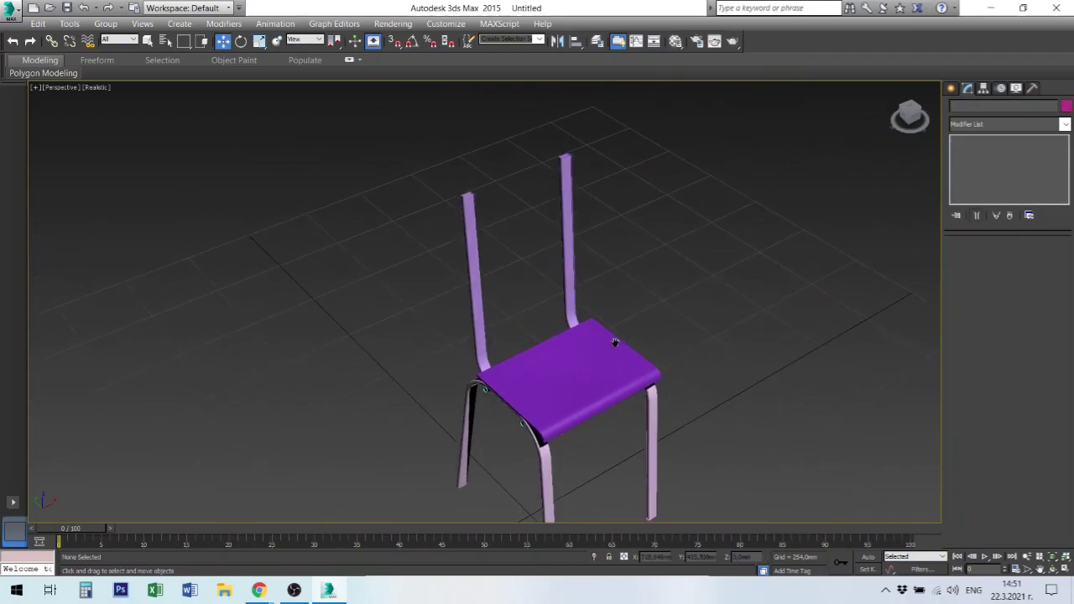
left_click(585, 379)
right_click(588, 379)
mouse_move(613, 518)
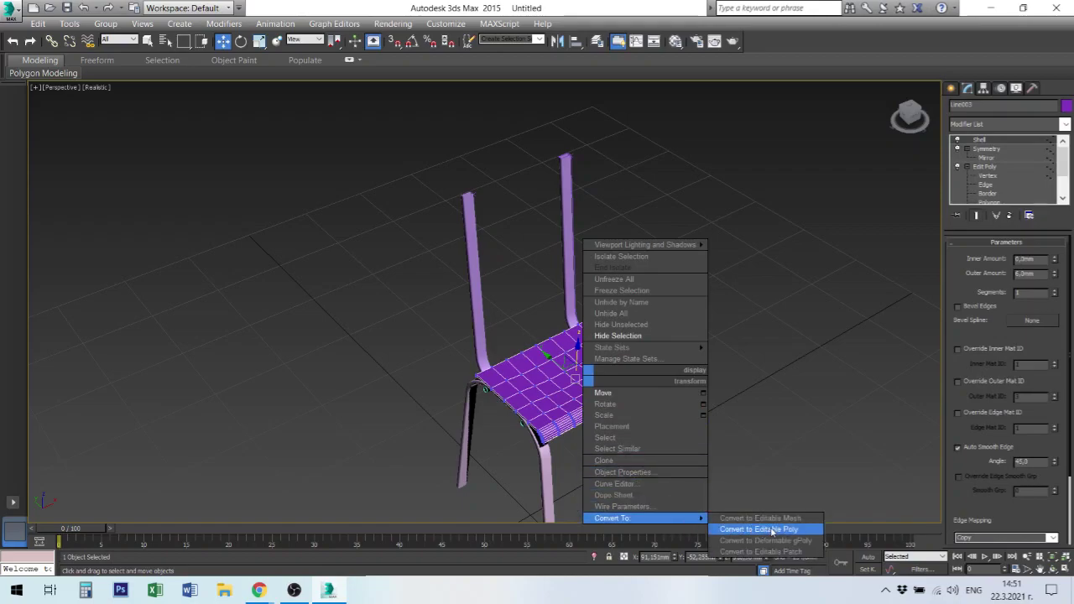
left_click(771, 529)
- Switch the seat's Editable Poly to Edge level and select its vertical corner edge
scroll(472, 367, "down", 2)
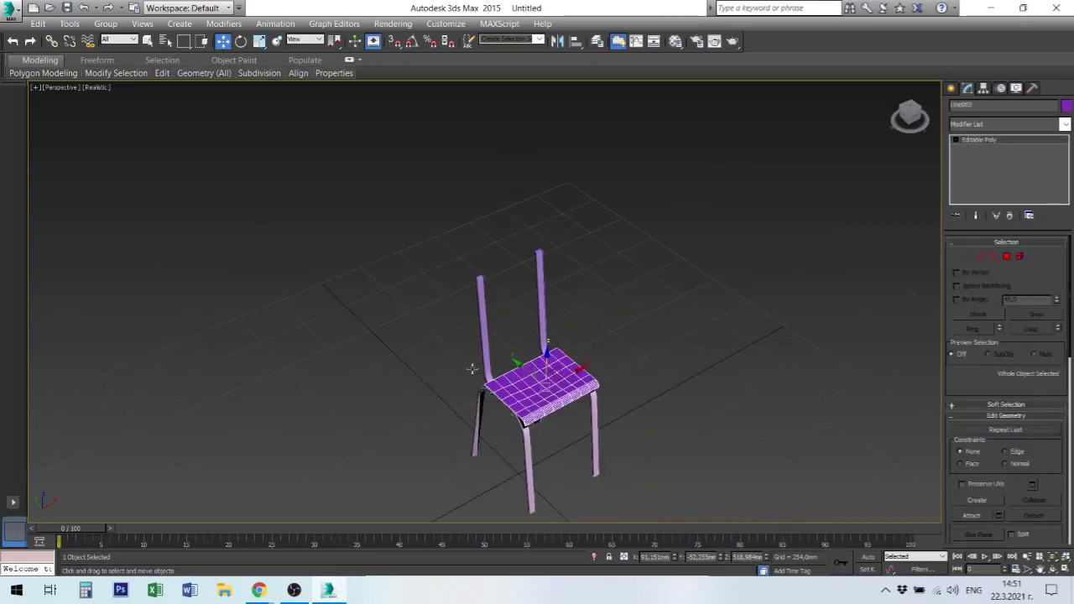
scroll(474, 366, "down", 2)
scroll(474, 366, "up", 4)
scroll(485, 363, "up", 3)
scroll(476, 413, "down", 3)
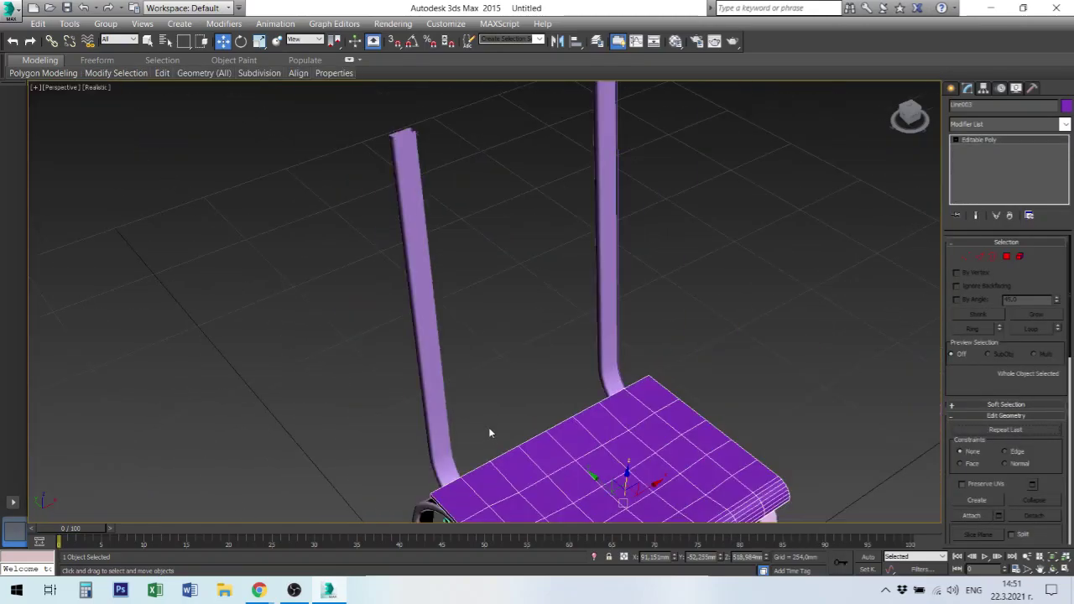
scroll(490, 415, "down", 2)
middle_click_drag(537, 334, 573, 337, "alt")
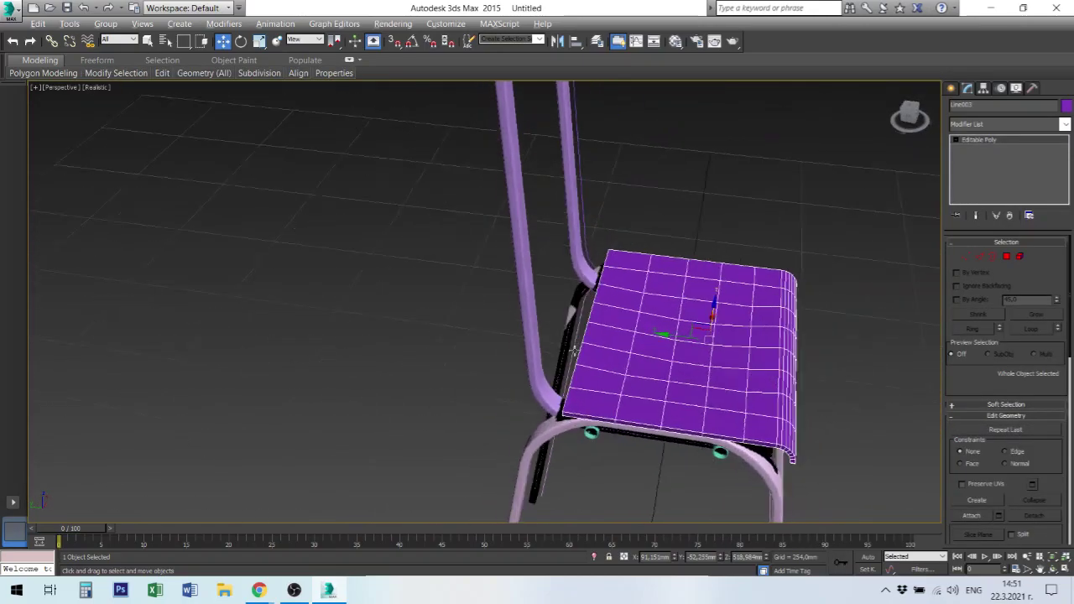
left_click(956, 140)
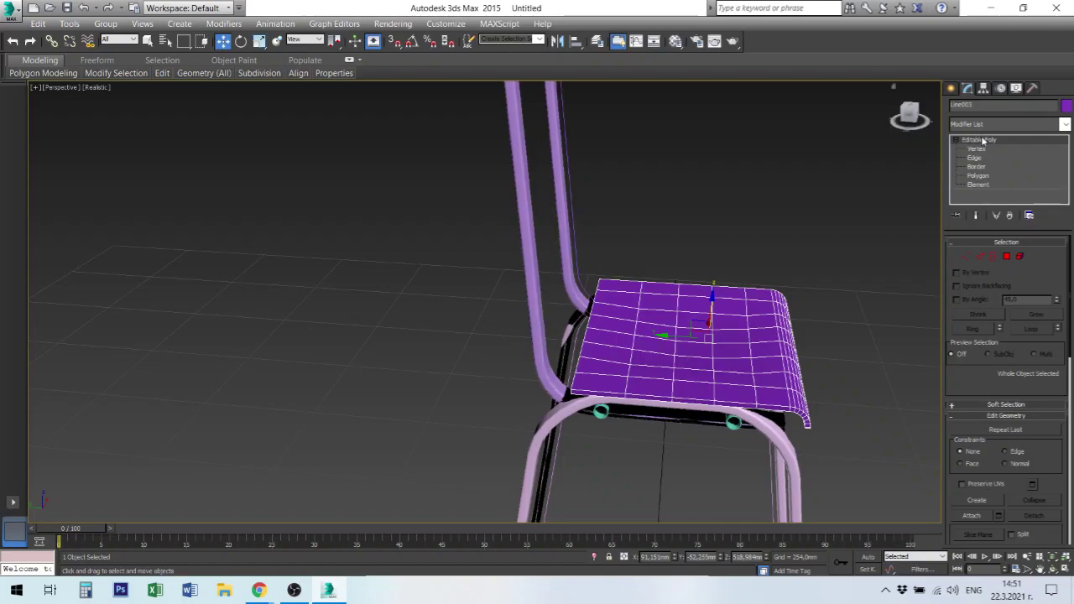
left_click(975, 159)
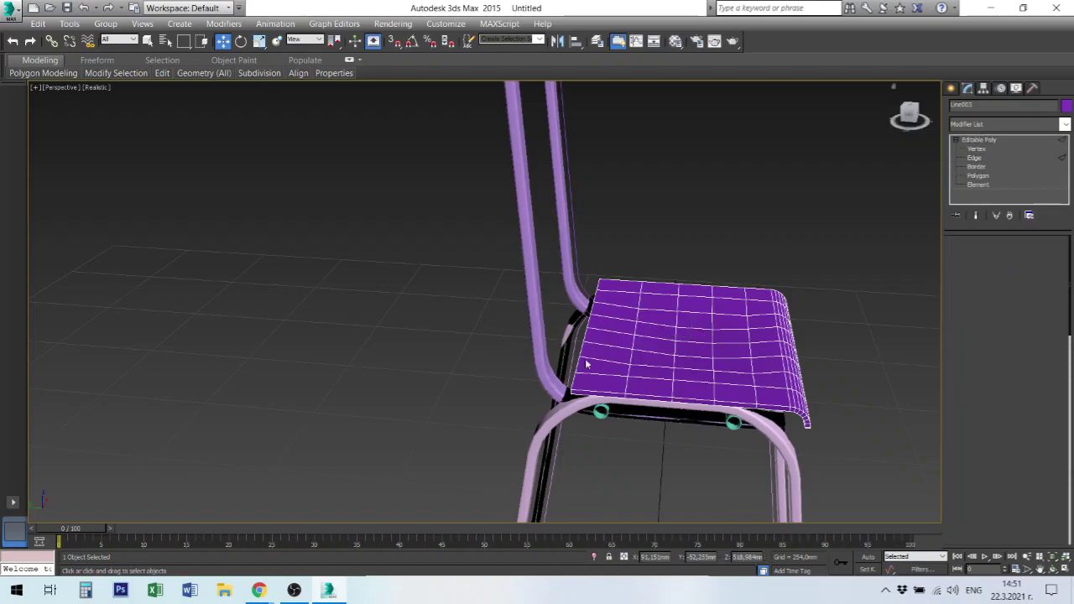
scroll(569, 394, "up", 4)
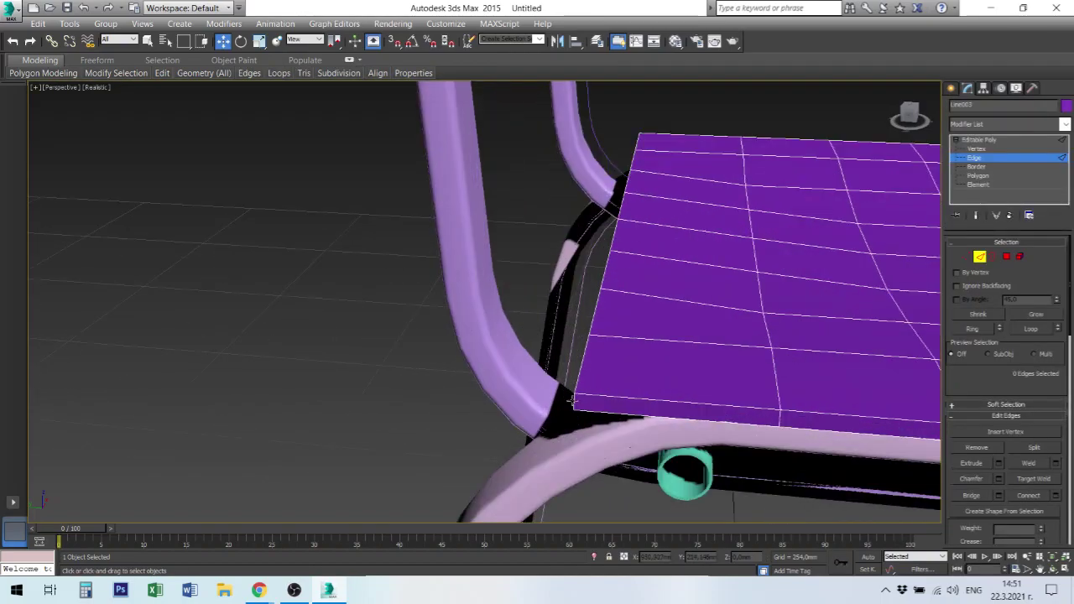
left_click(572, 400)
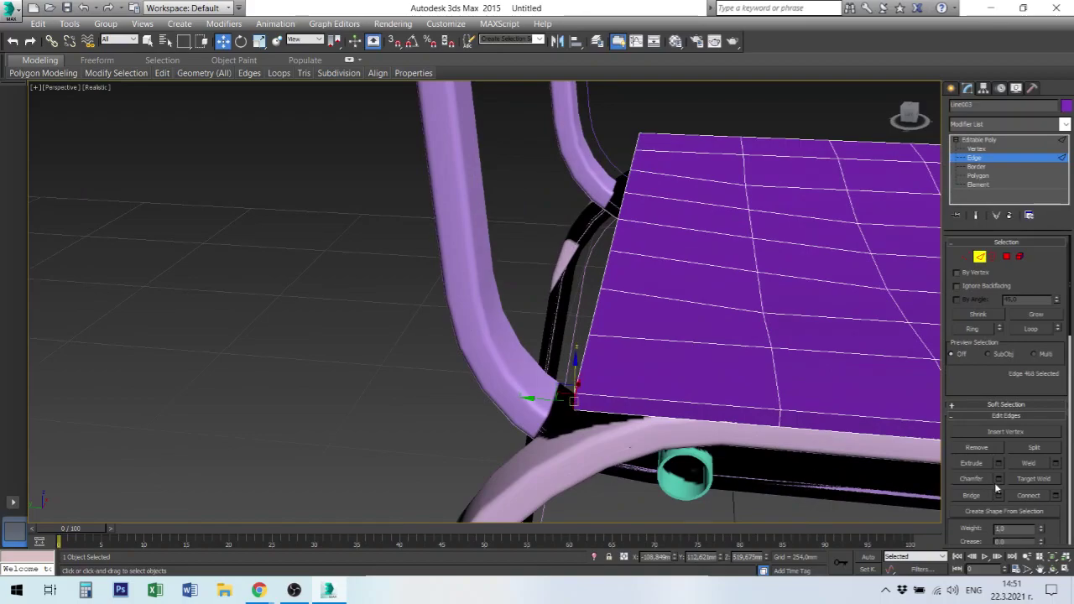
- Chamfer the corner edge with a 60 mm amount and 7 segments
left_click(999, 479)
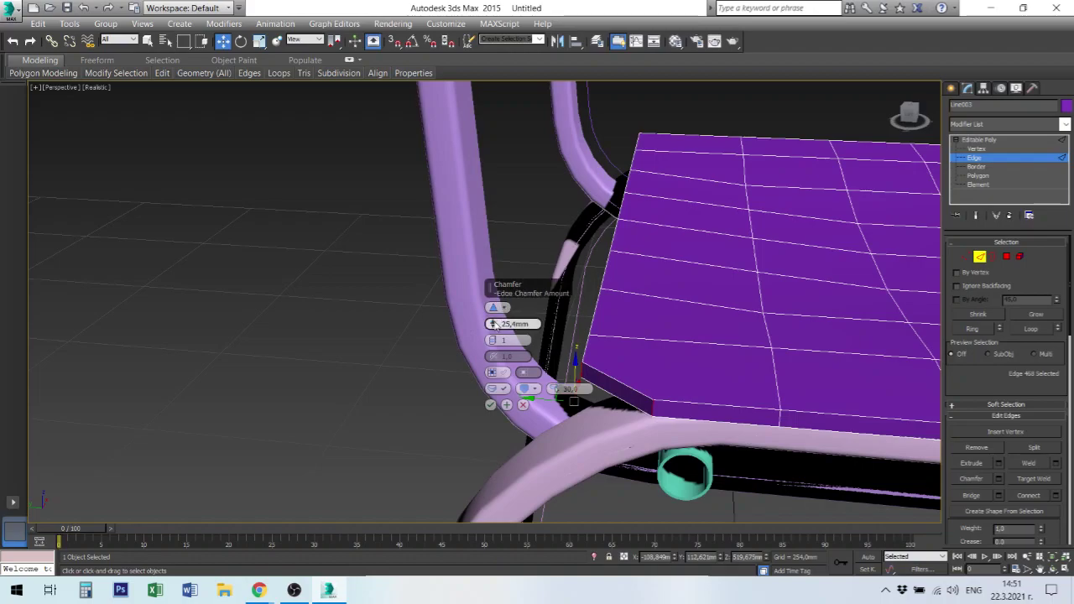
left_click_drag(493, 324, 493, 329)
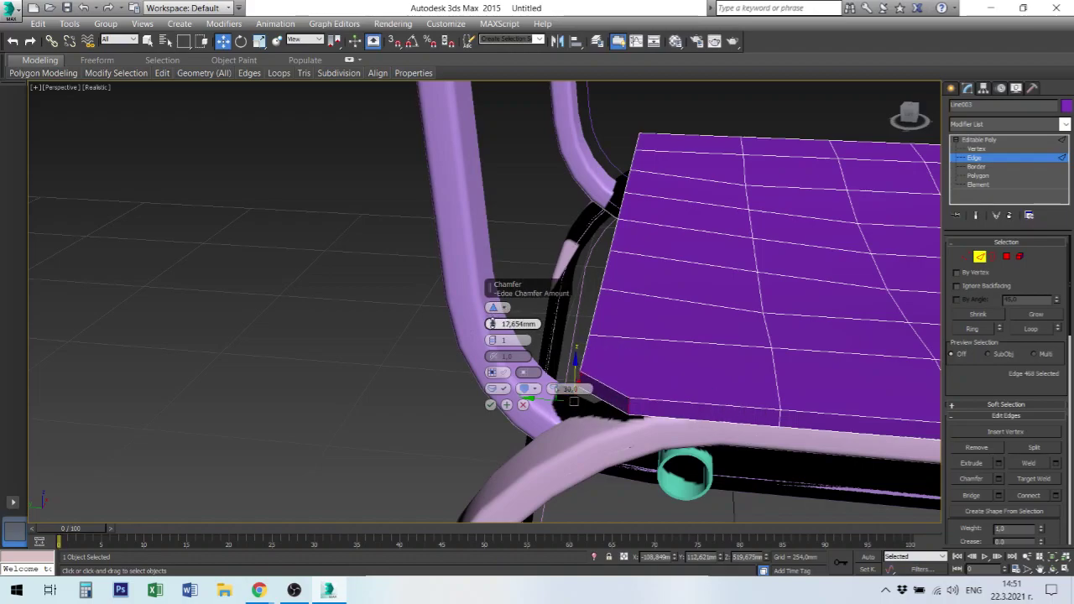
right_click(492, 324)
type("25,4")
left_click(513, 324)
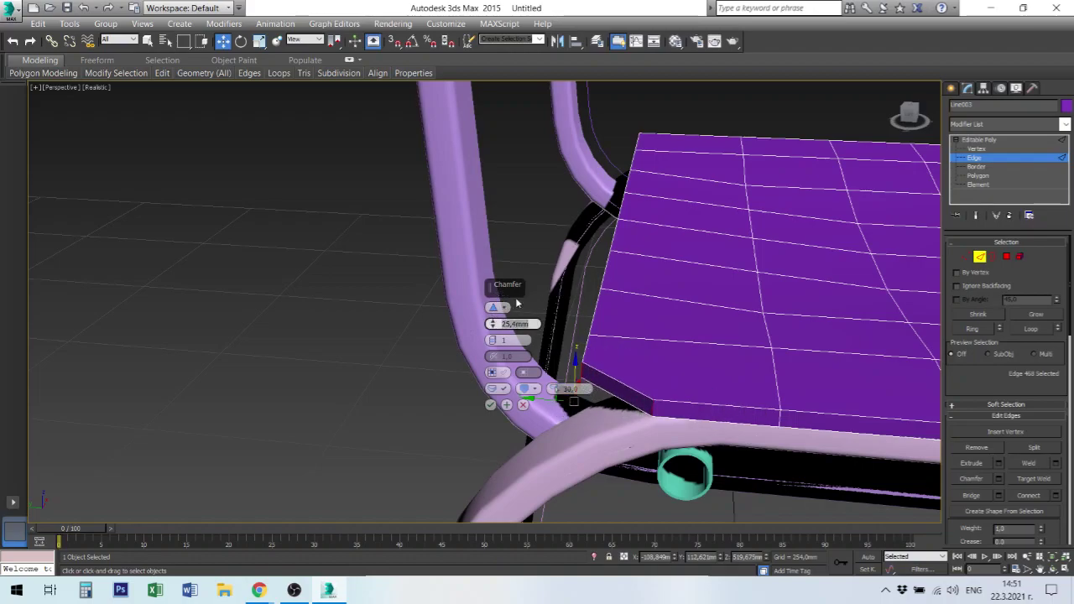
type("60")
key("Return")
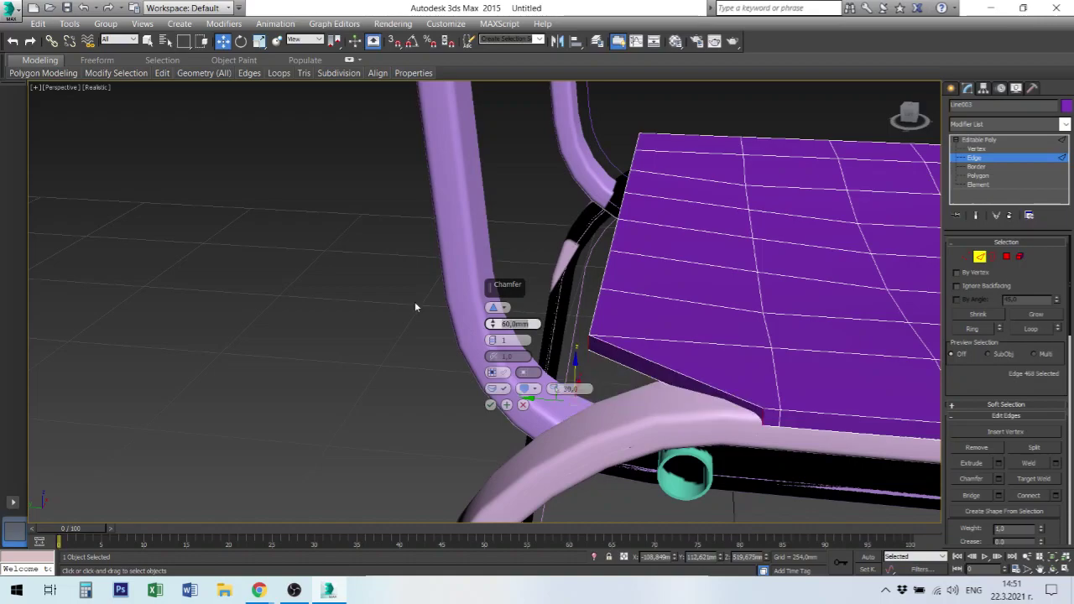
left_click(503, 340)
type("7")
key("Return")
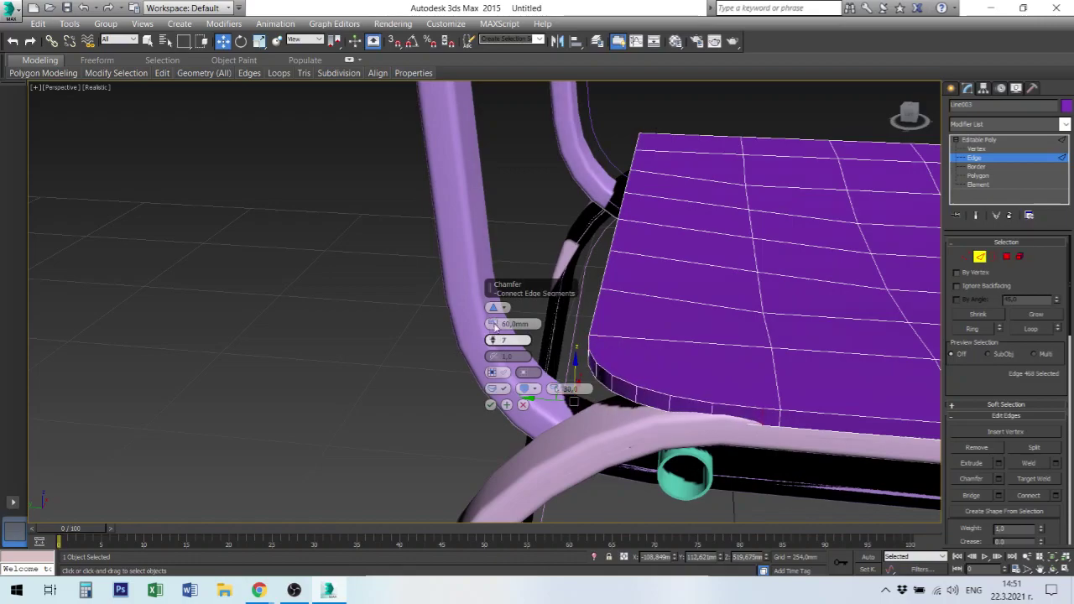
mouse_move(709, 216)
middle_mouse_down("alt")
mouse_move(750, 235)
mouse_move(772, 221)
mouse_move(730, 222)
middle_mouse_up("alt")
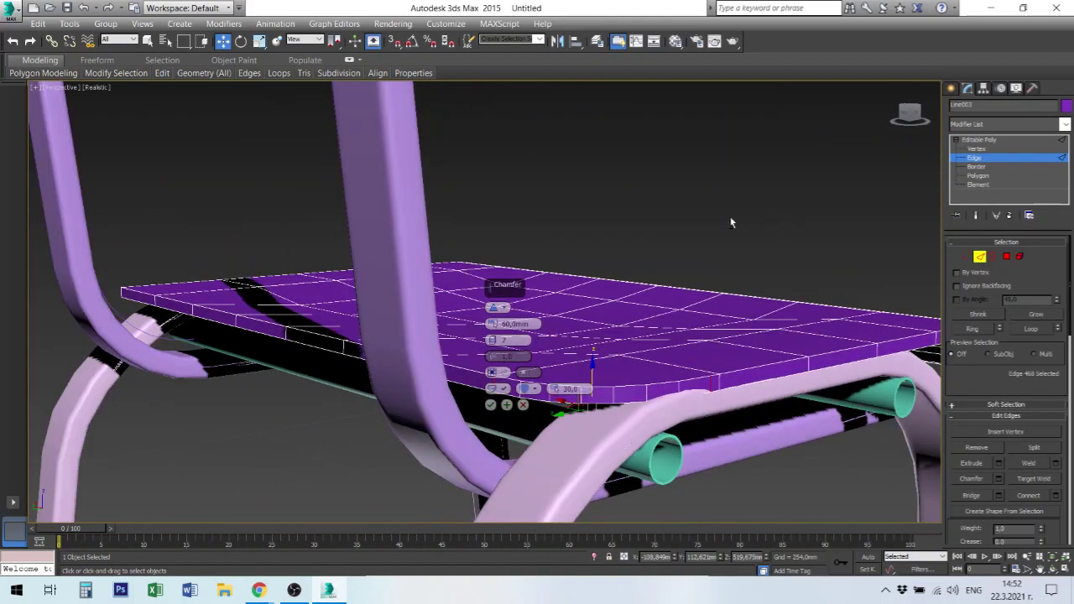
- Add the seat's other corner edge to the chamfer selection
left_click(122, 290, "ctrl")
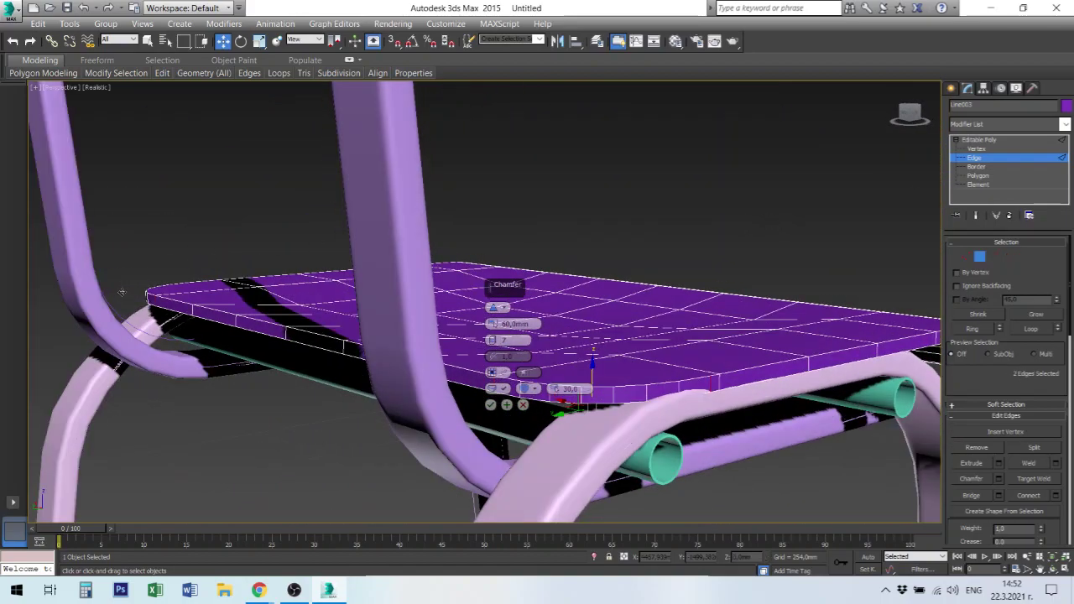
mouse_move(651, 354)
middle_mouse_down("alt")
mouse_move(559, 355)
mouse_move(556, 365)
mouse_move(552, 338)
mouse_move(563, 338)
middle_mouse_up("alt")
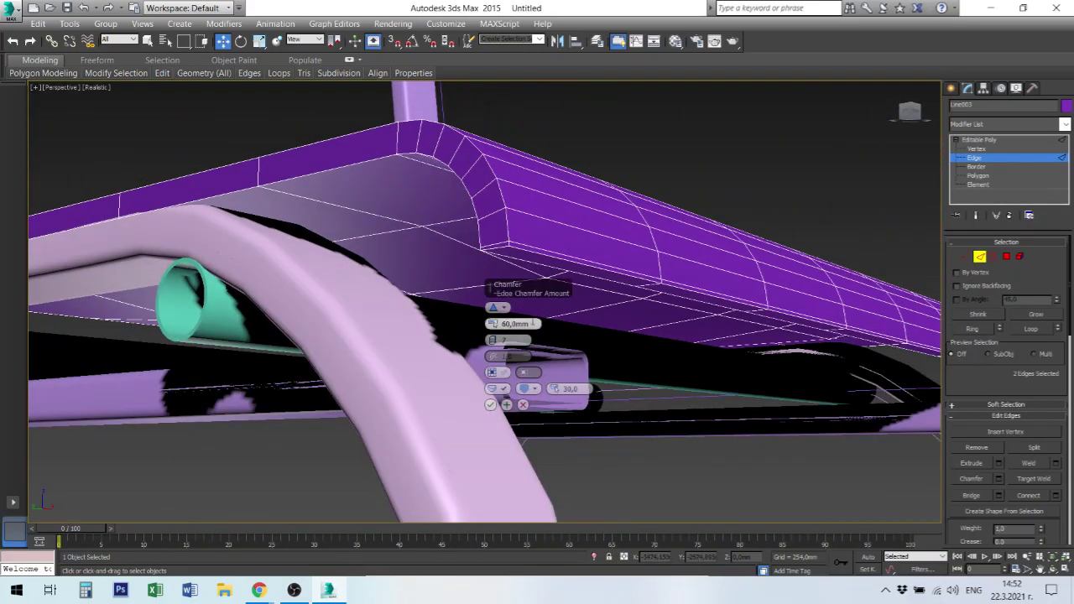
left_click(500, 249)
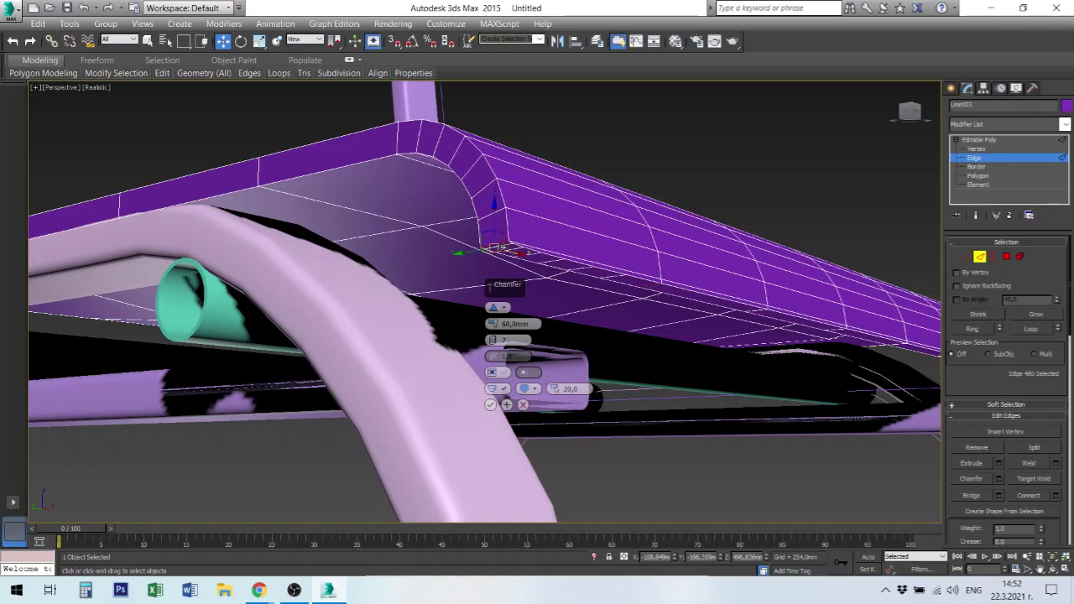
left_click(503, 247, "ctrl")
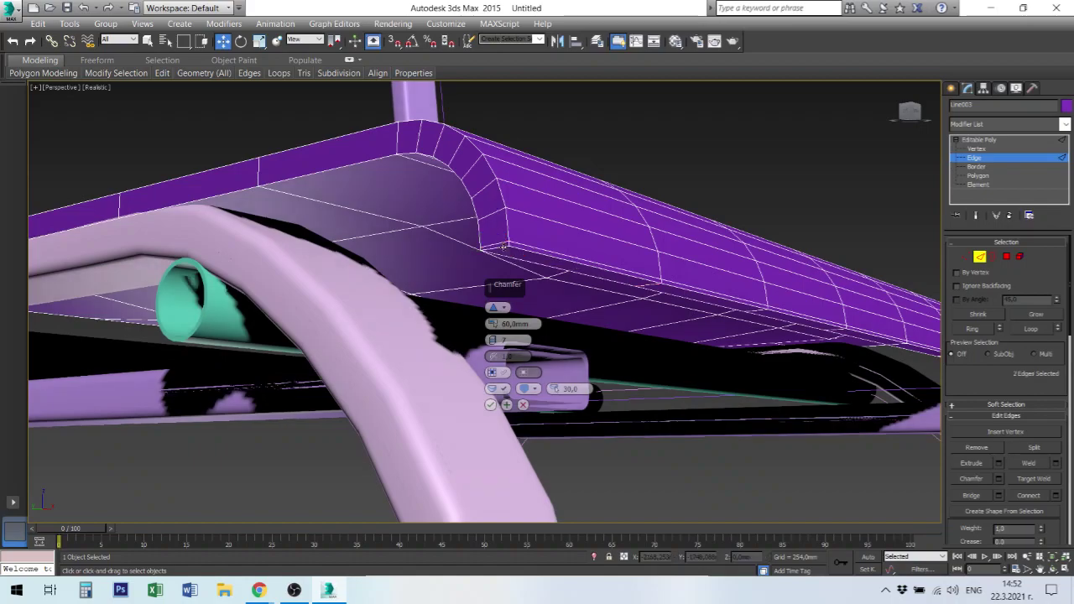
scroll(508, 260, "up", 3)
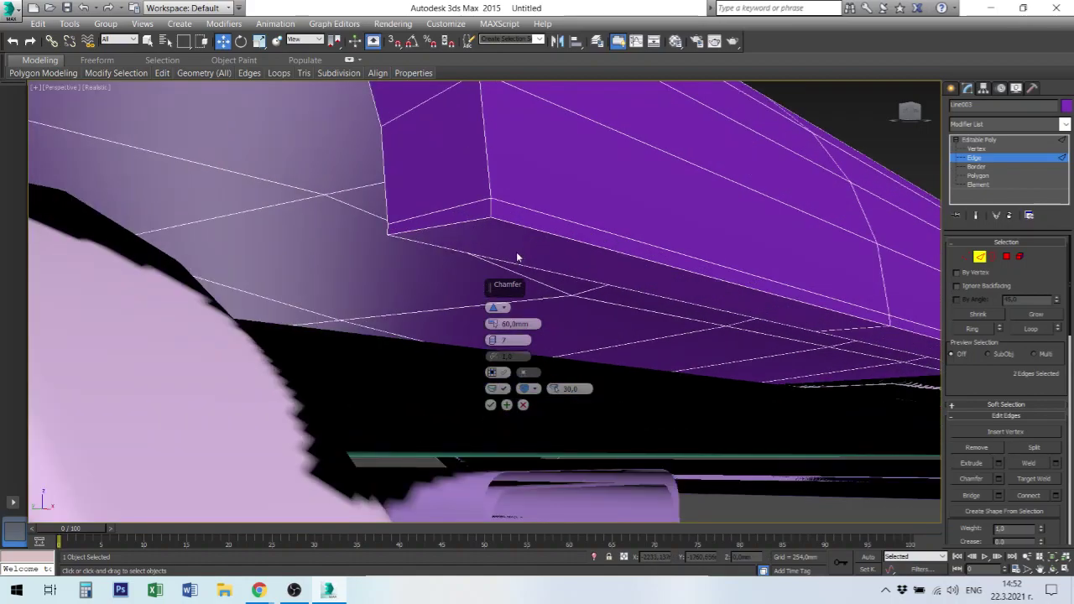
scroll(520, 249, "up", 2)
scroll(520, 250, "down", 5)
scroll(520, 249, "down", 3)
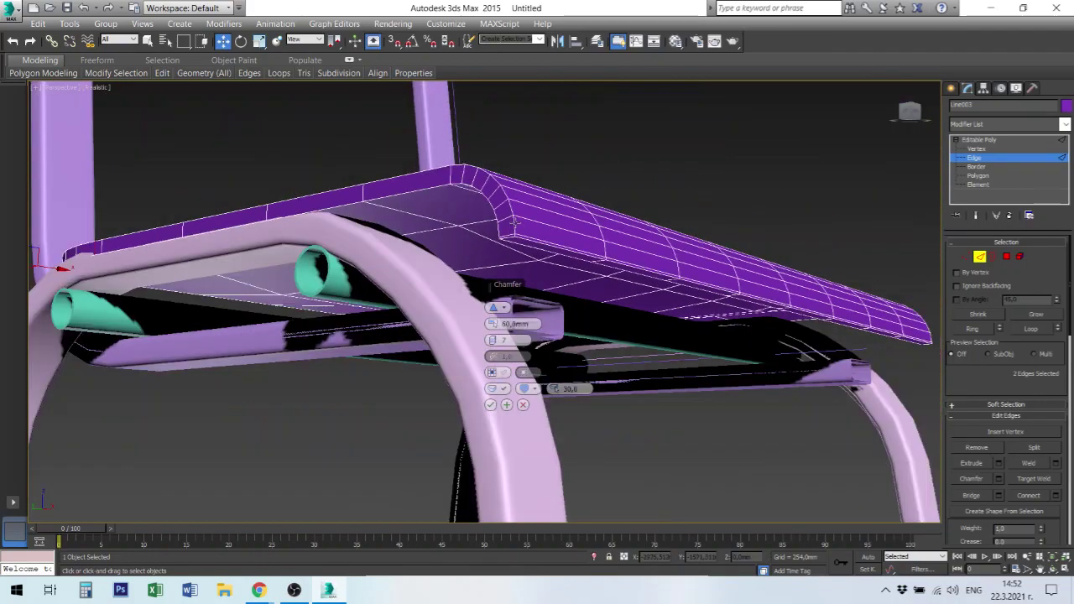
mouse_move(514, 214)
middle_mouse_down("alt")
mouse_move(523, 221)
mouse_move(455, 271)
middle_mouse_up("alt")
scroll(470, 276, "up", 2)
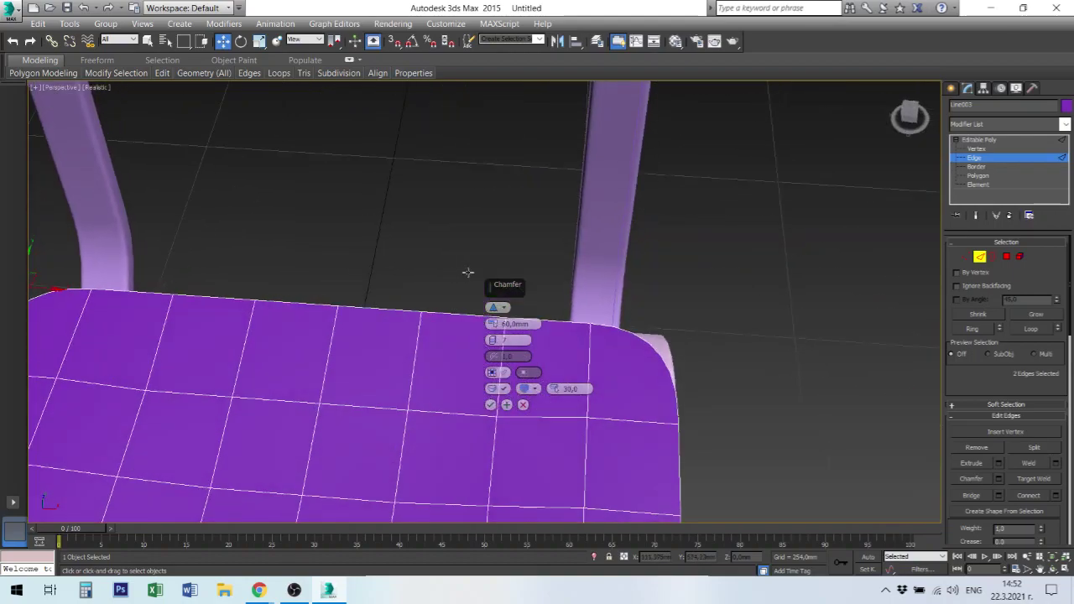
scroll(493, 280, "up", 2)
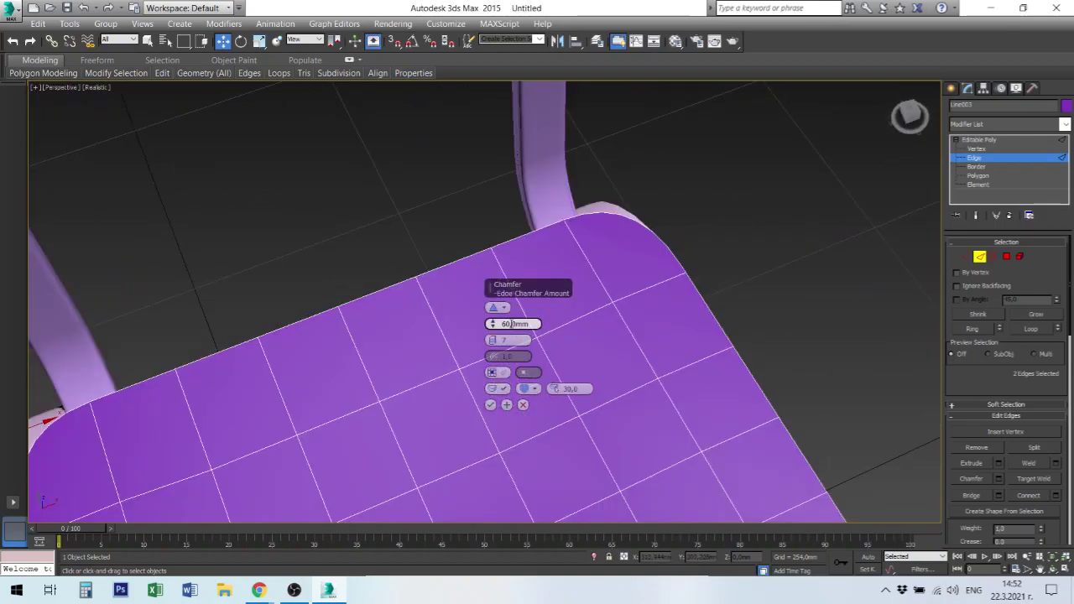
- Lower the chamfer amount to 50 mm and apply it
left_click(514, 324)
type("50")
key("Return")
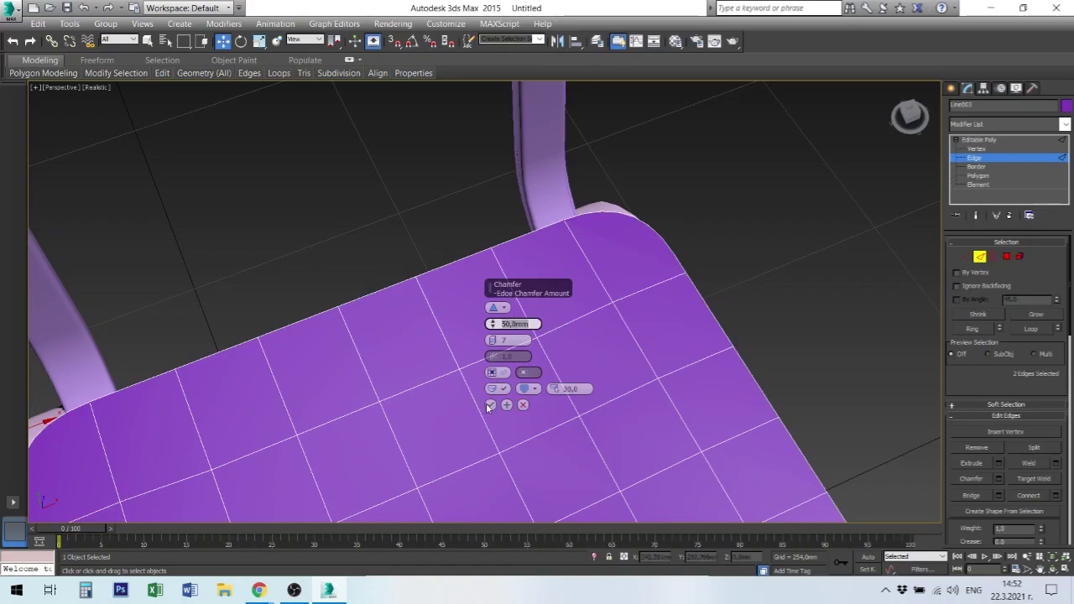
left_click(491, 405)
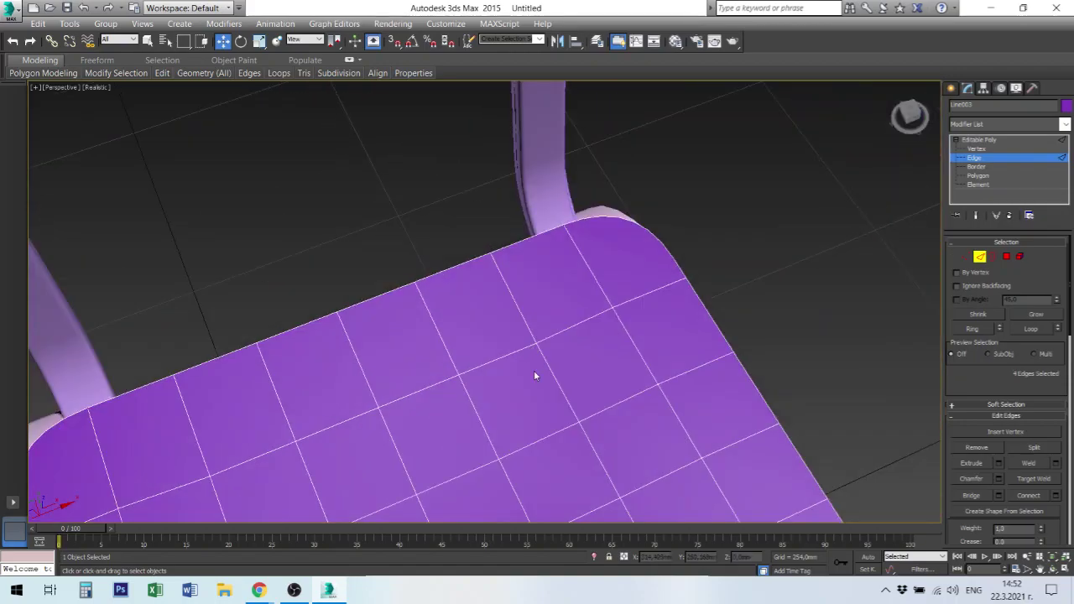
- Return to top-level Editable Poly and nudge the seat along Y to -42.783 mm
scroll(534, 376, "down", 5)
middle_click_drag(496, 398, 561, 325, "alt")
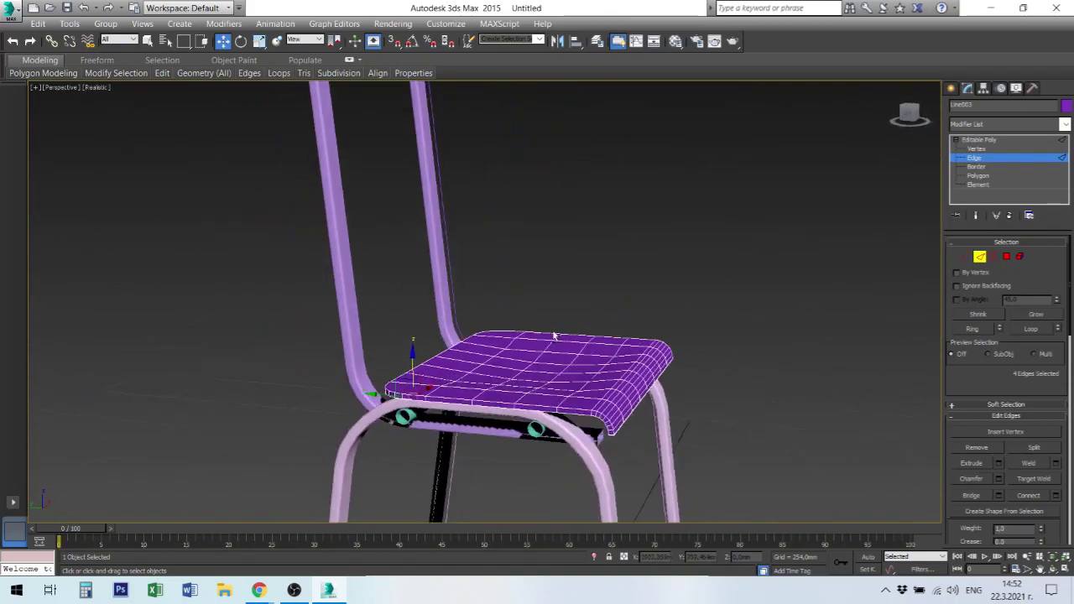
left_click(520, 359)
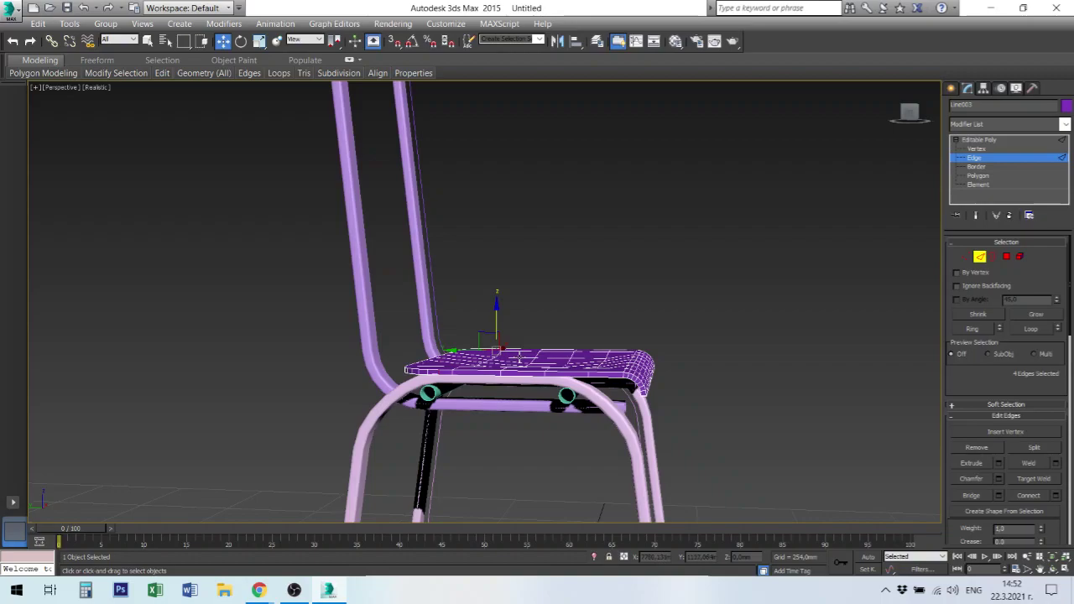
left_click(980, 140)
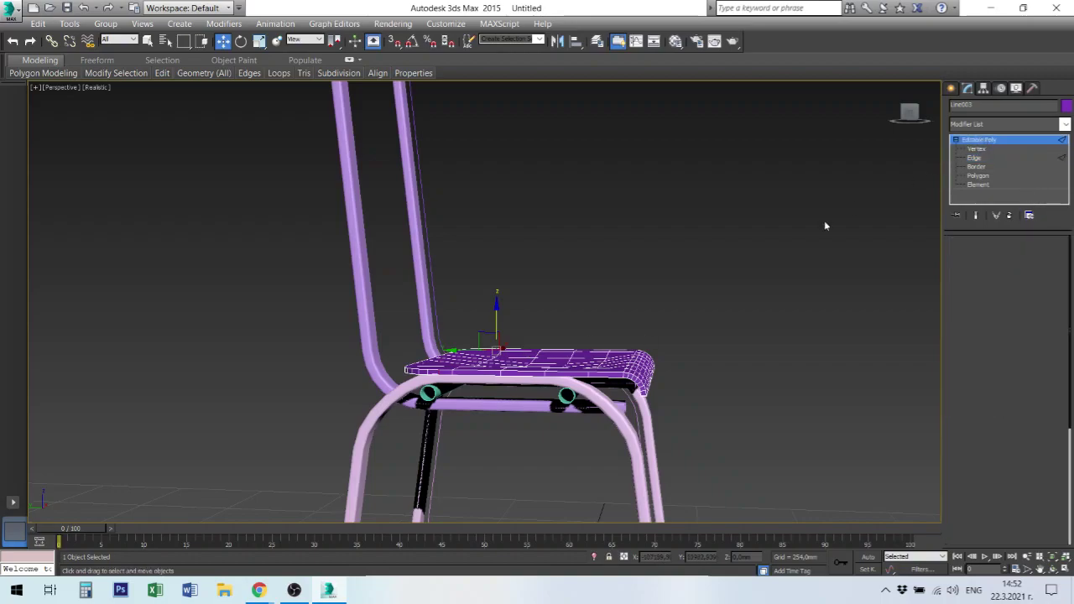
left_click_drag(526, 359, 520, 361)
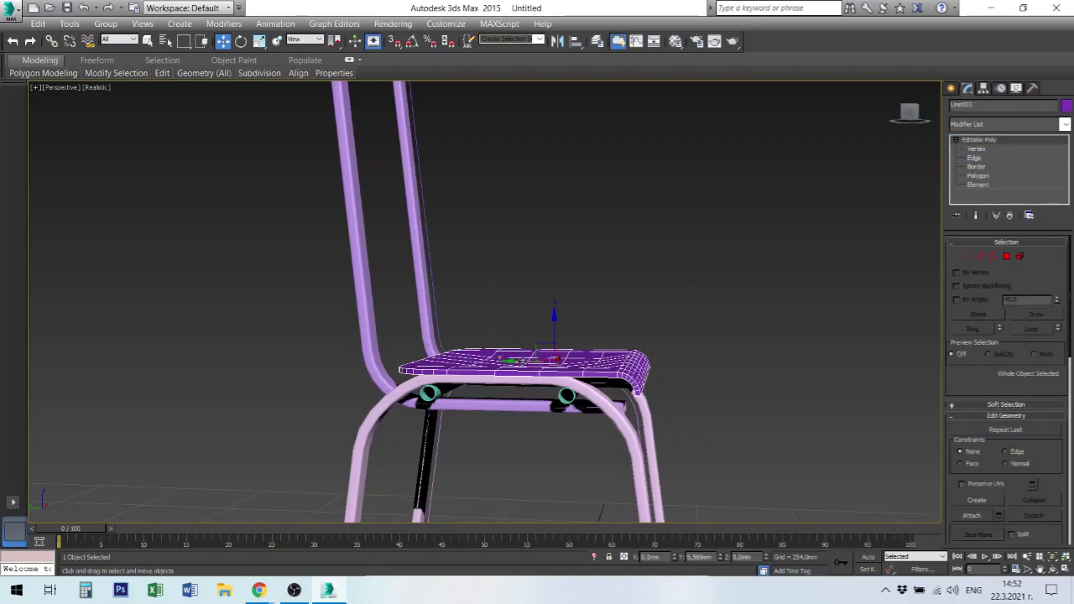
- Orbit to the seat's front and switch to Vertex sub-object level
mouse_move(558, 363)
middle_mouse_down("alt")
mouse_move(579, 363)
mouse_move(433, 369)
mouse_move(500, 385)
middle_mouse_up("alt")
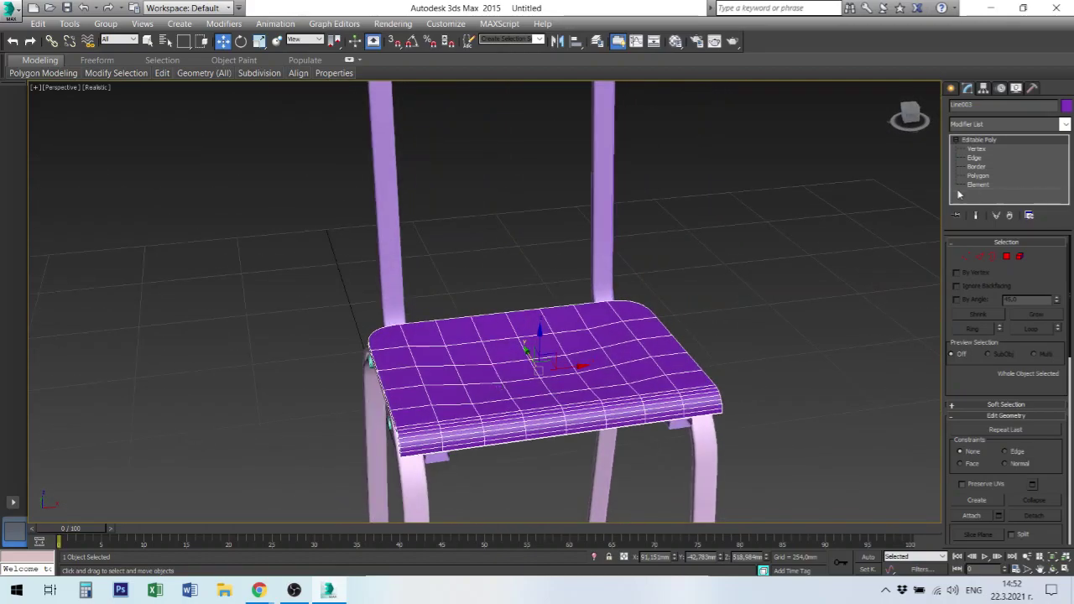
scroll(538, 370, "up", 2)
scroll(539, 370, "up", 3)
scroll(539, 371, "down", 5)
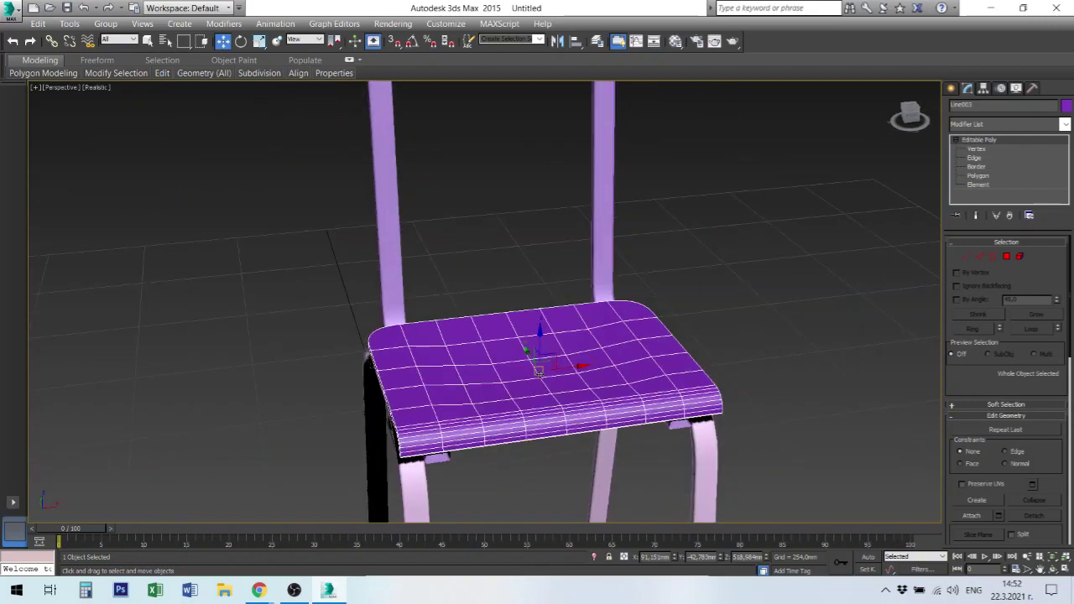
mouse_move(538, 370)
middle_mouse_down("alt")
mouse_move(558, 331)
mouse_move(570, 352)
middle_mouse_up("alt")
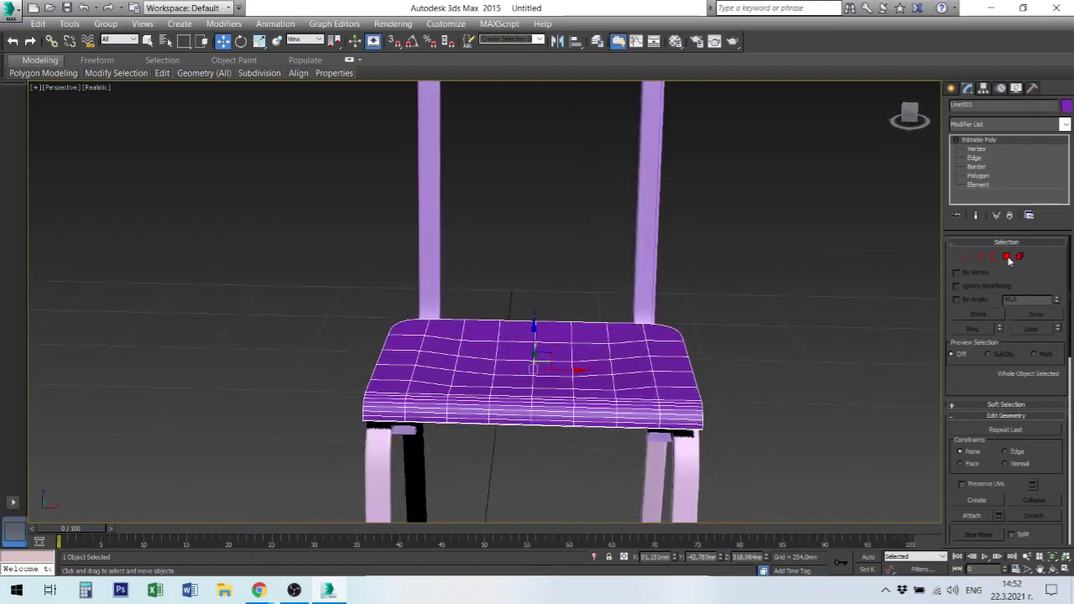
left_click(978, 149)
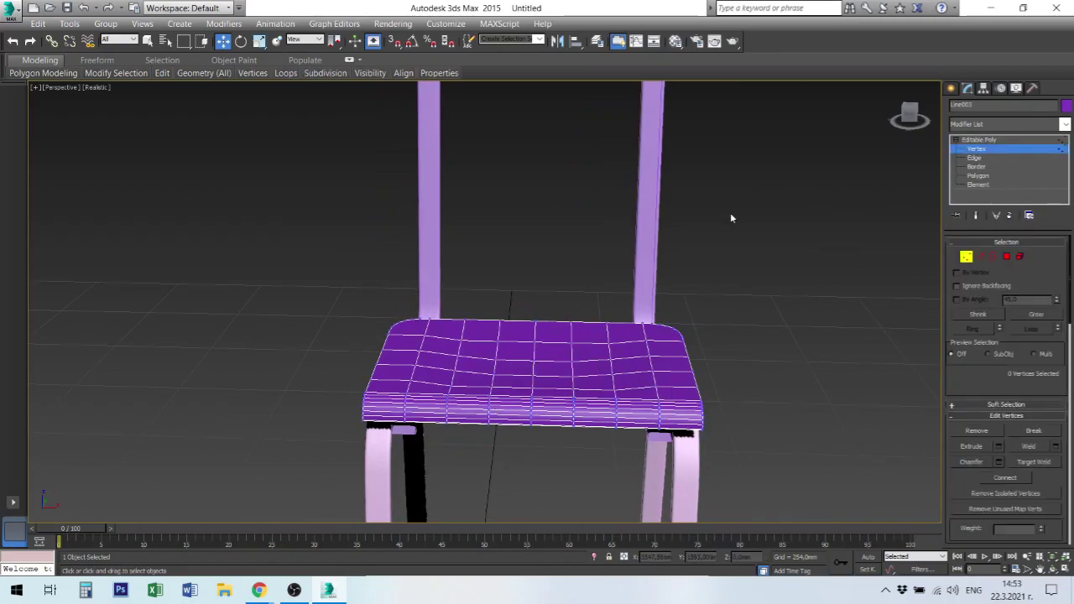
- Restore the four-viewport layout with Alt+W
mouse_move(517, 364)
middle_mouse_down("alt")
mouse_move(595, 383)
mouse_move(618, 360)
mouse_move(618, 341)
mouse_move(574, 428)
mouse_move(603, 401)
mouse_move(628, 402)
middle_mouse_up("alt")
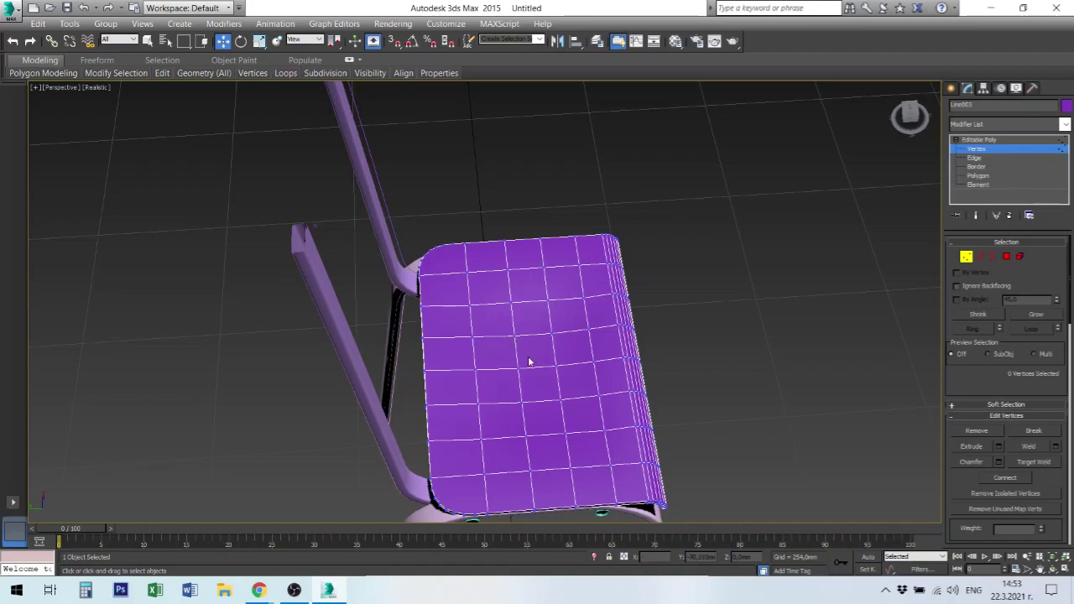
key("alt+w")
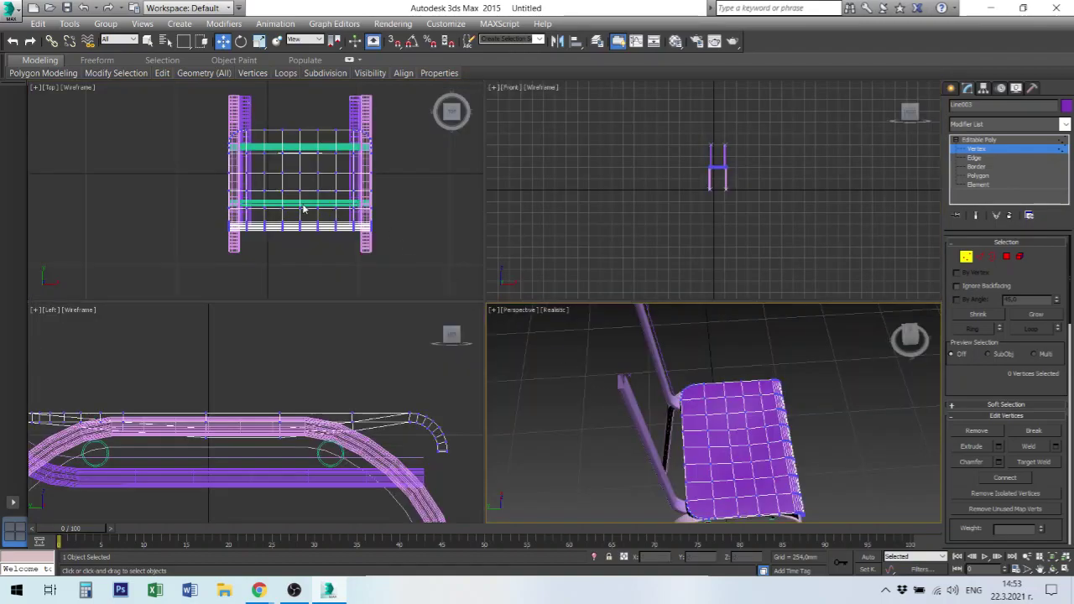
scroll(310, 181, "up", 3)
scroll(283, 182, "down", 2)
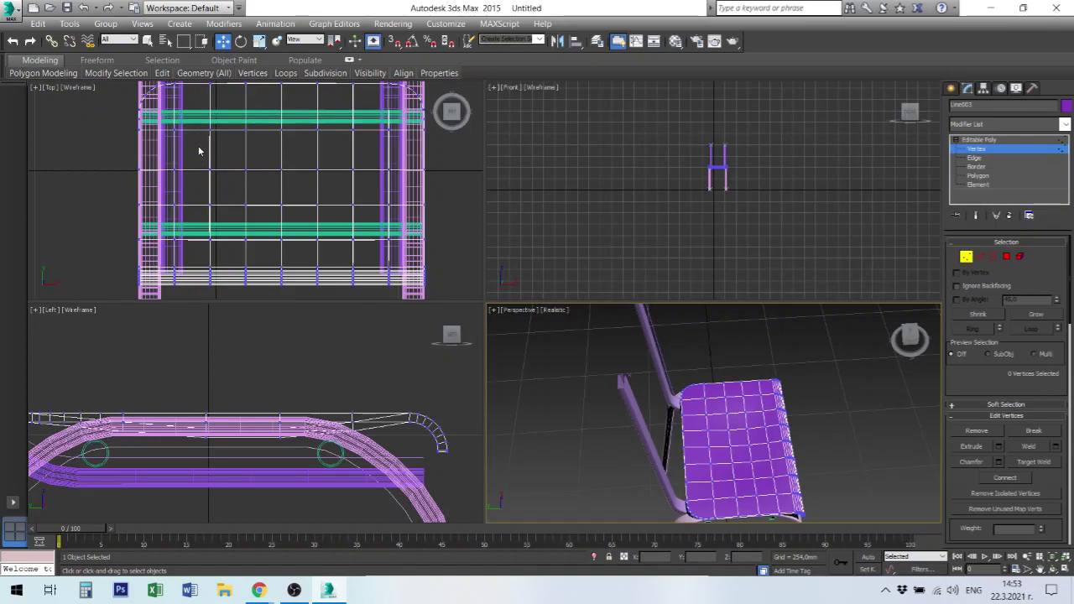
- Box-select the seat's inner vertices in Top, test a Z move, then deselect
left_click_drag(193, 153, 372, 250)
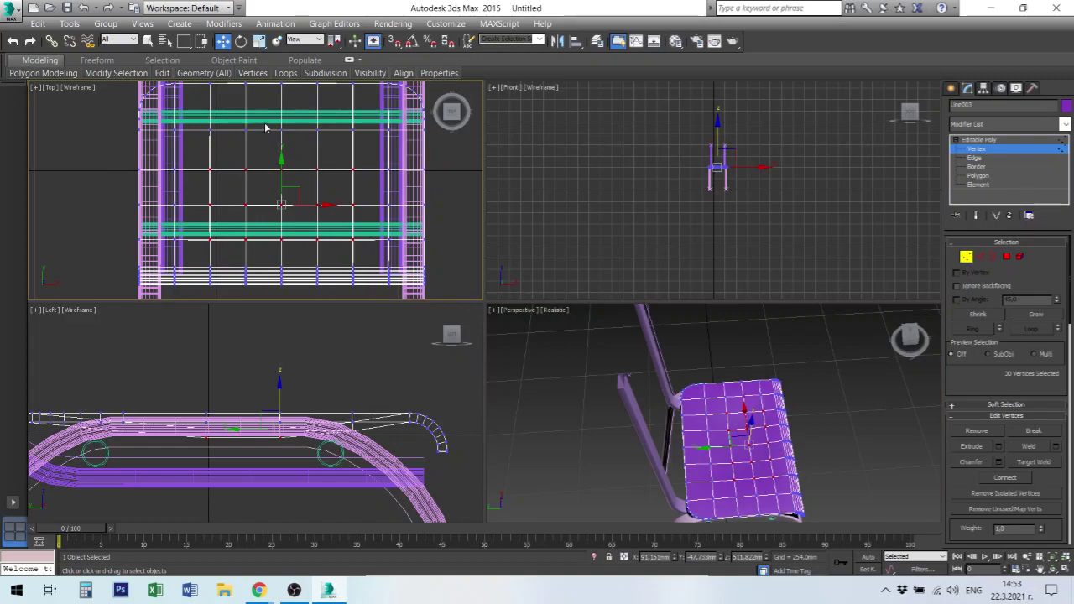
right_click(743, 431)
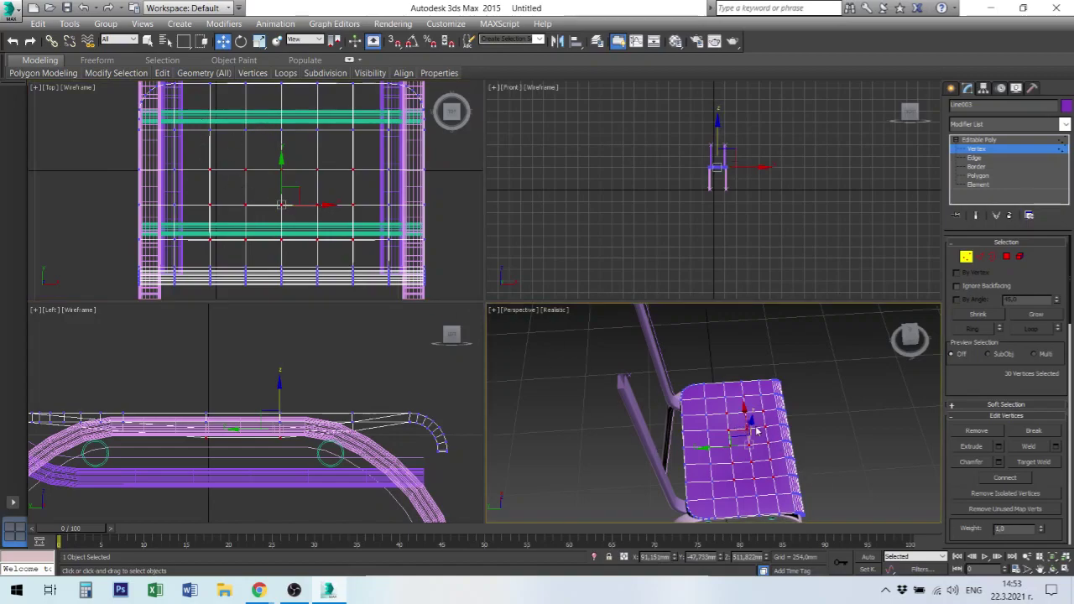
left_click_drag(749, 420, 750, 421)
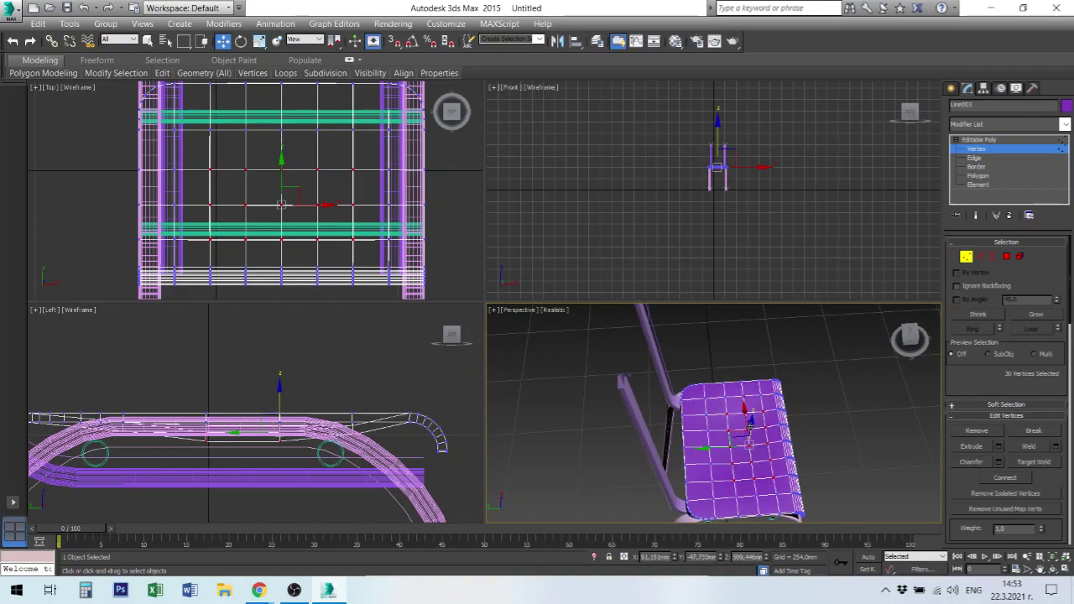
left_click(813, 437)
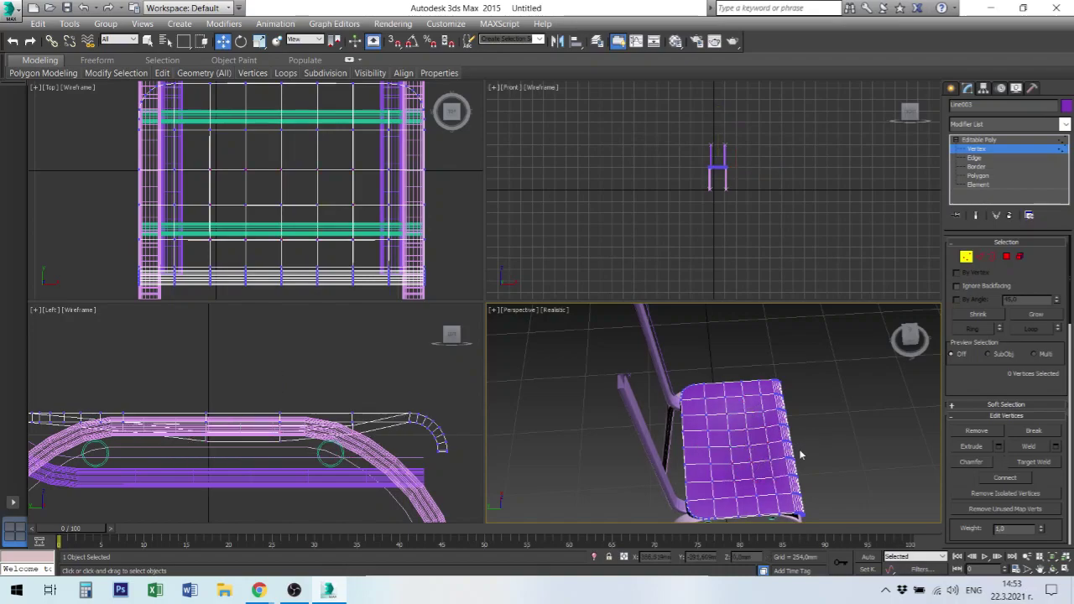
mouse_move(800, 444)
middle_mouse_down("alt")
mouse_move(780, 403)
mouse_move(717, 385)
mouse_move(703, 404)
middle_mouse_up("alt")
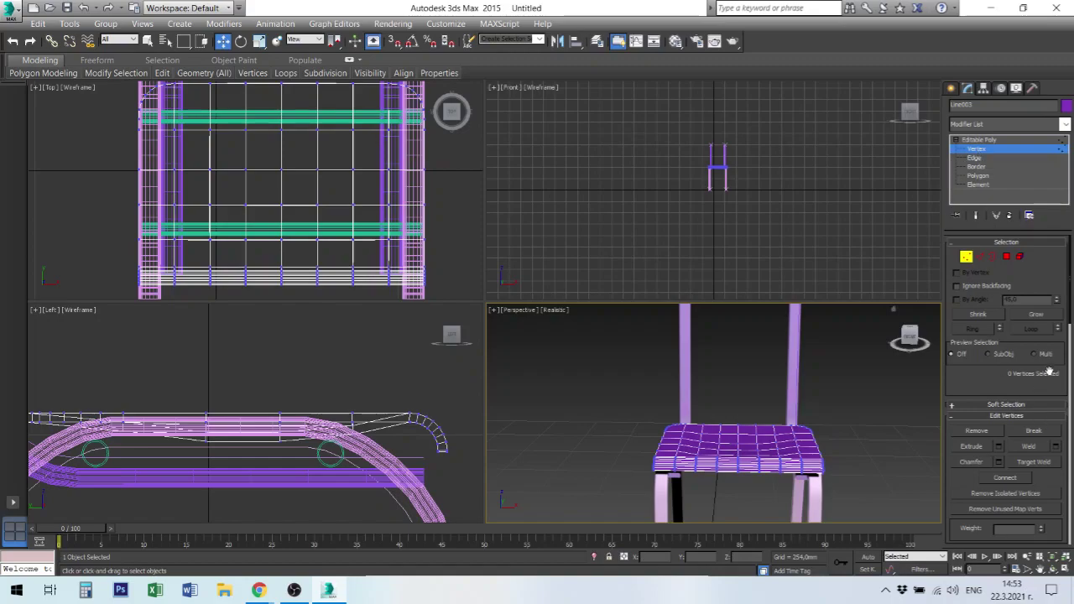
left_click(1007, 405)
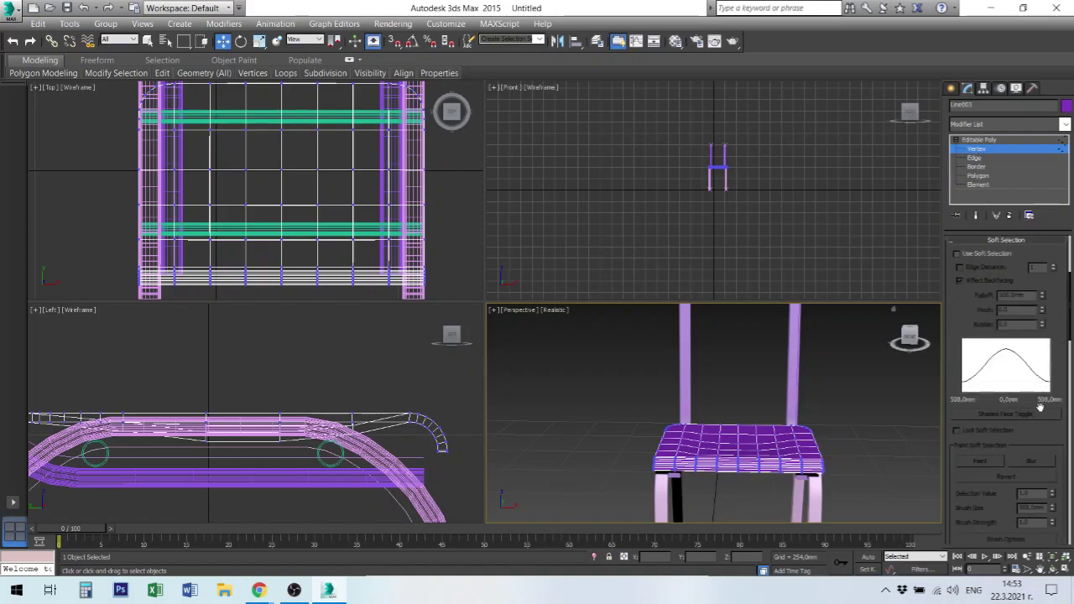
left_click(957, 255)
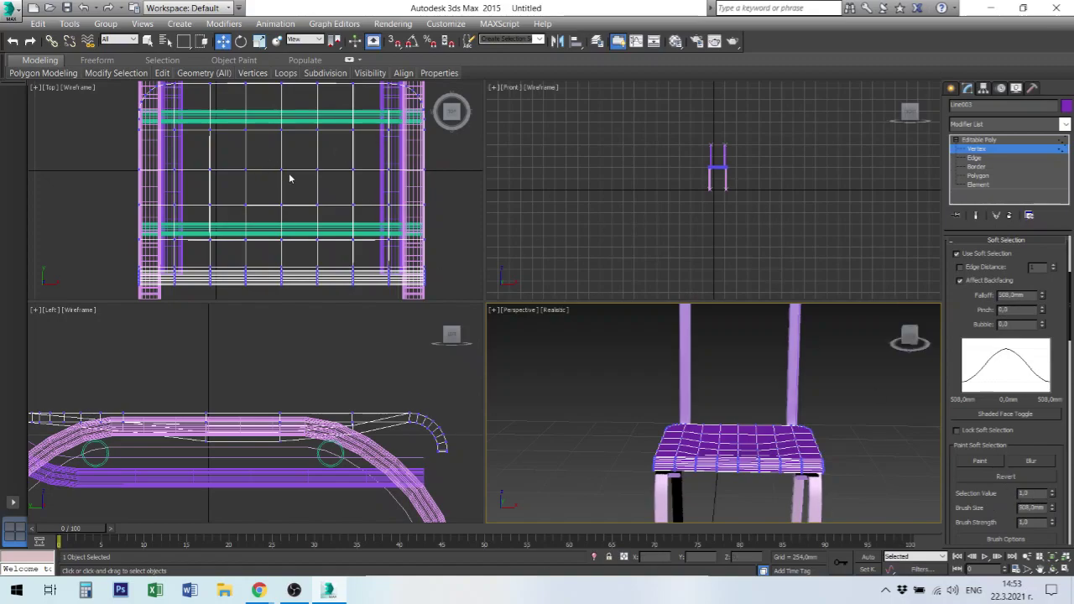
left_click_drag(270, 164, 299, 188)
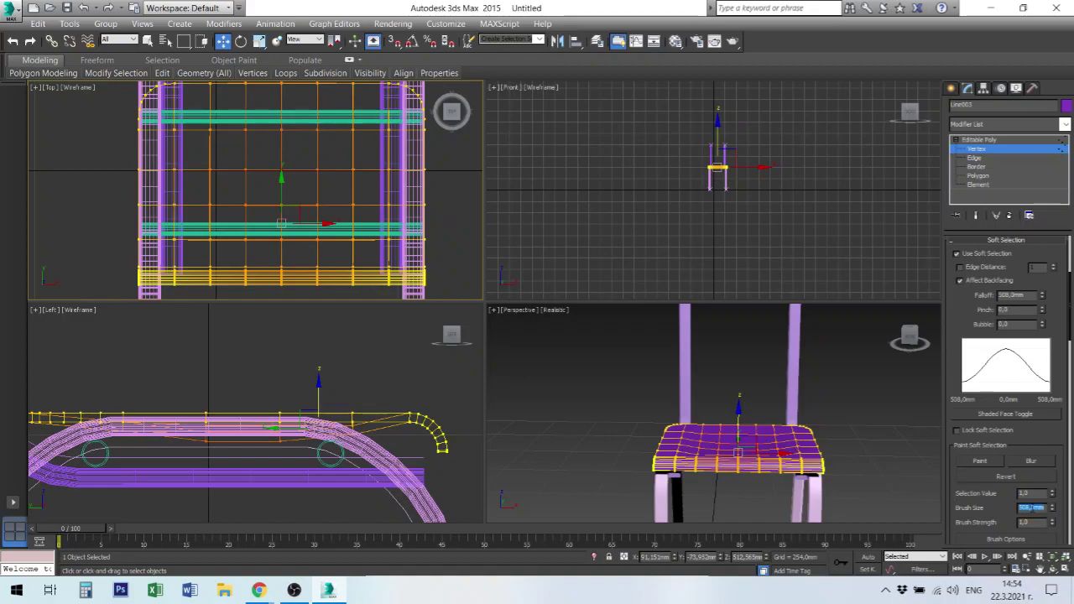
type("200")
double_click(1021, 507)
left_click(1052, 491)
left_click(1054, 496)
left_click(772, 425)
mouse_move(738, 417)
left_mouse_down()
mouse_move(741, 359)
mouse_move(744, 395)
left_mouse_up()
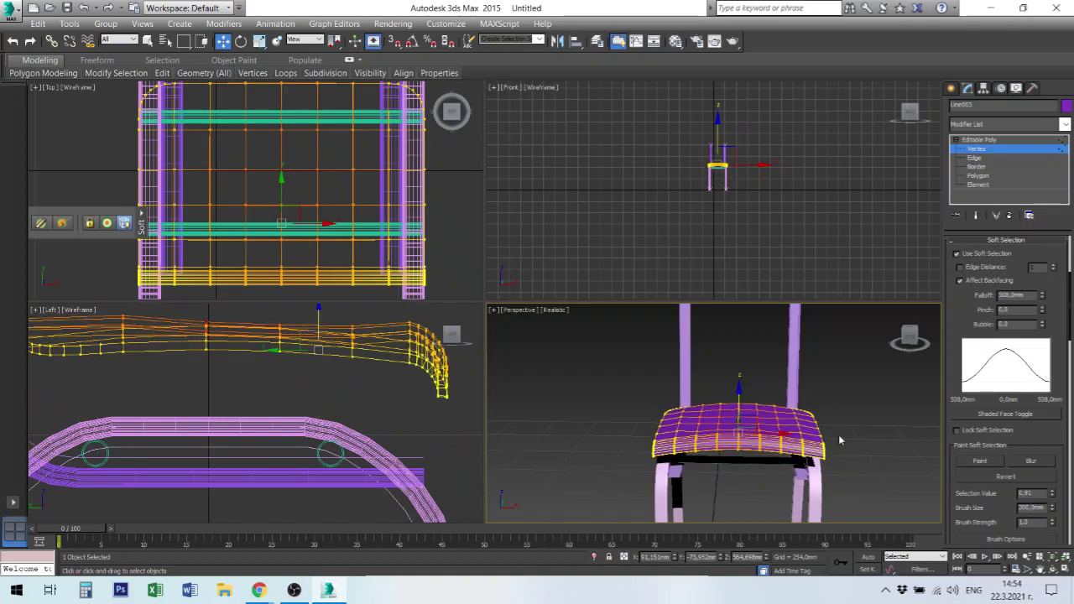
key("ctrl+z")
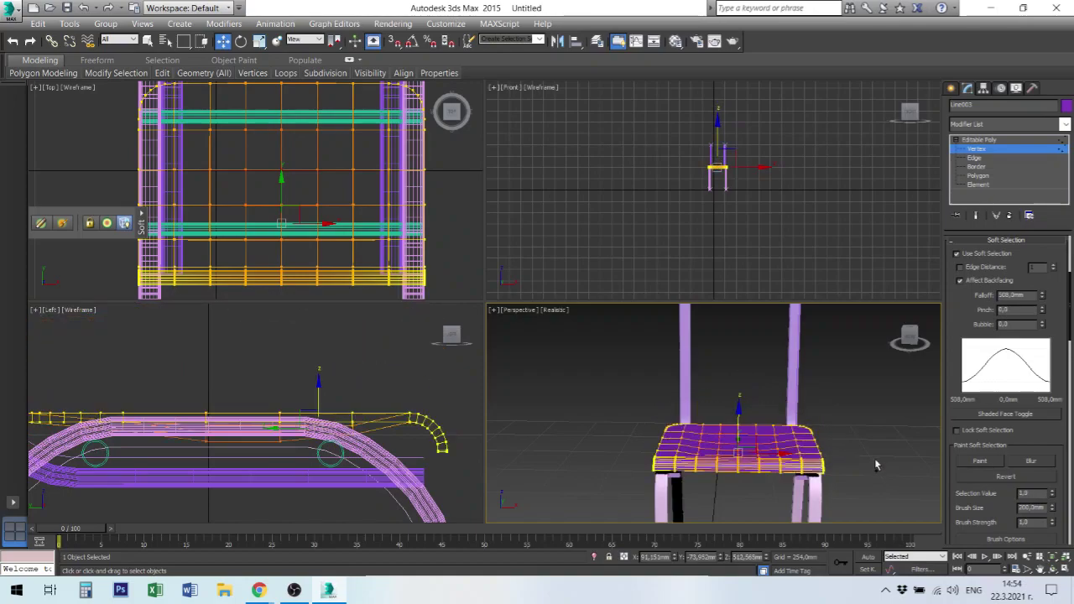
left_click(880, 471)
key("ctrl+z")
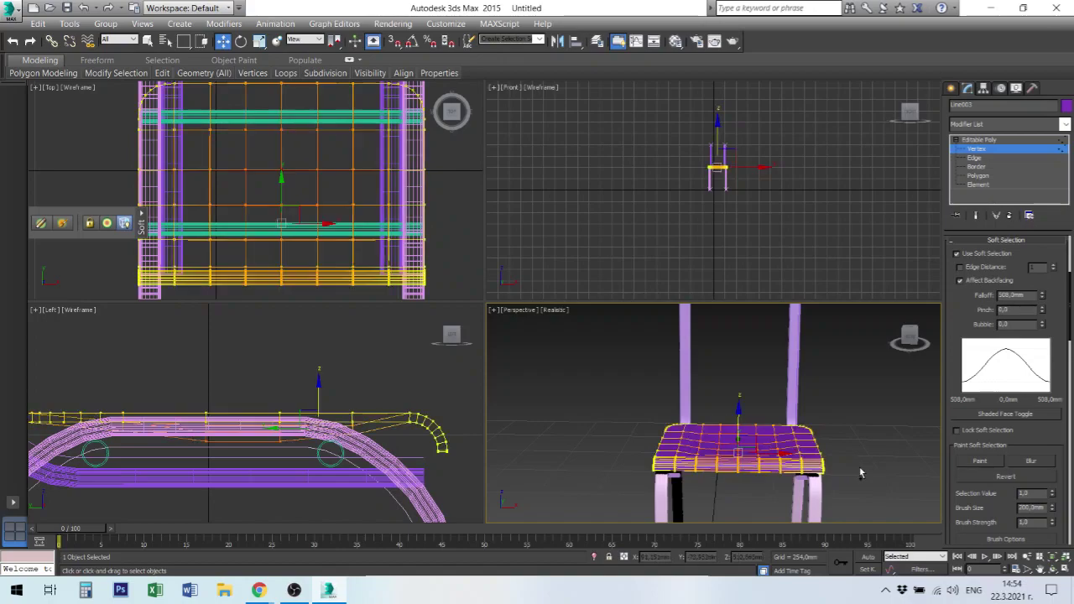
left_click(873, 474)
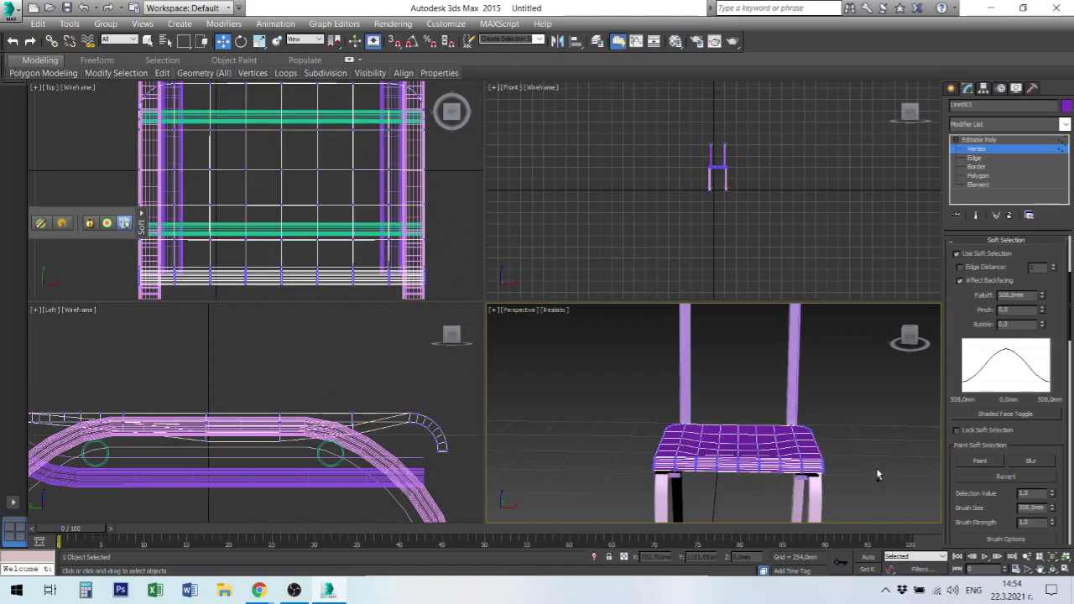
key("ctrl+z")
key("ctrl+z")
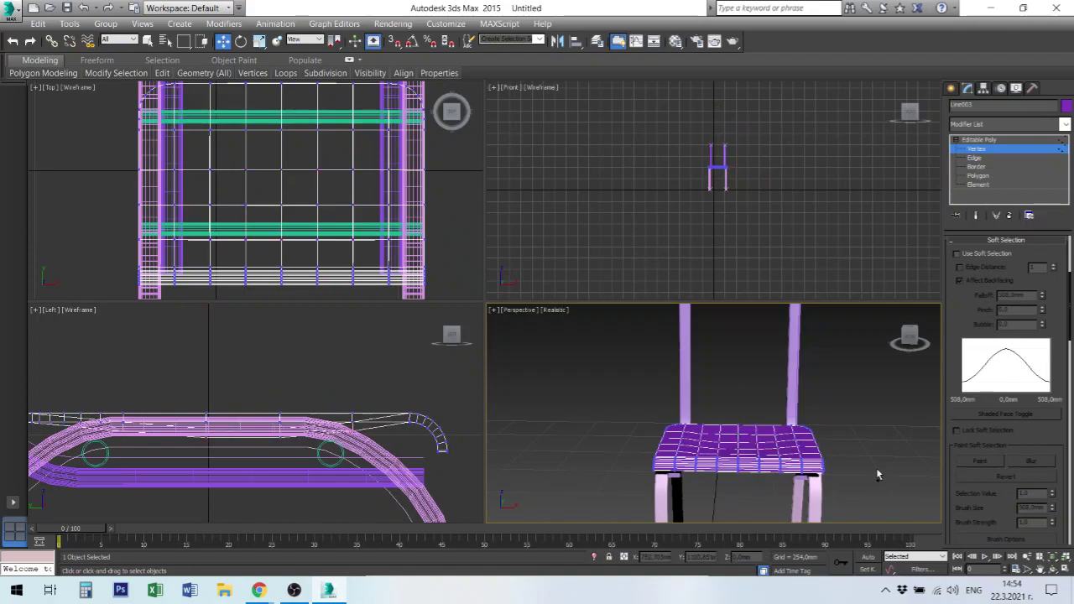
key("ctrl+z")
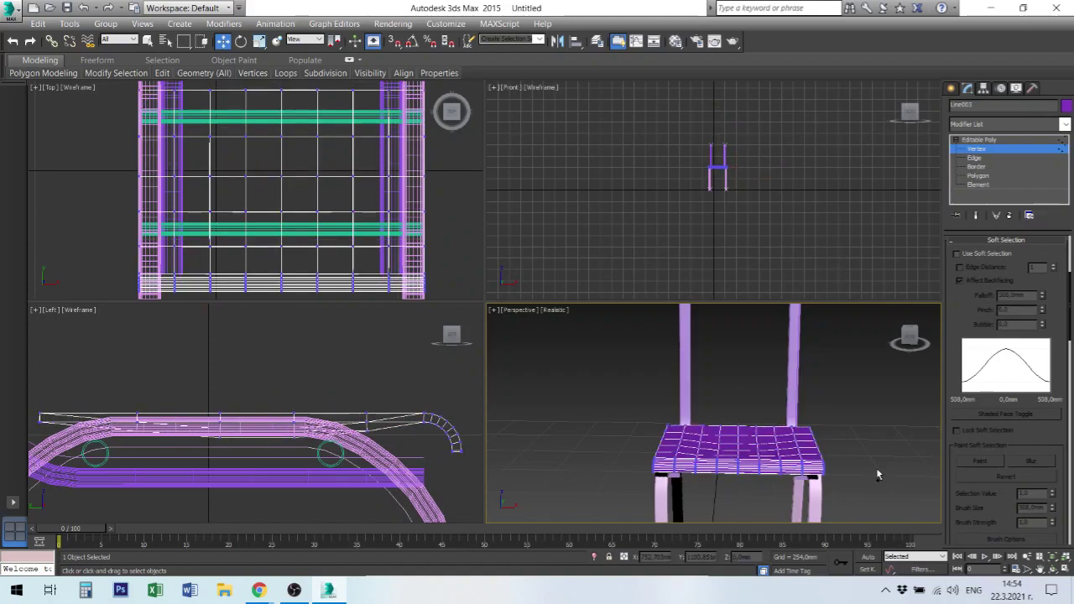
- Undo back through the history to restore the seat
left_click(83, 7)
middle_click_drag(738, 391, 620, 386, "alt")
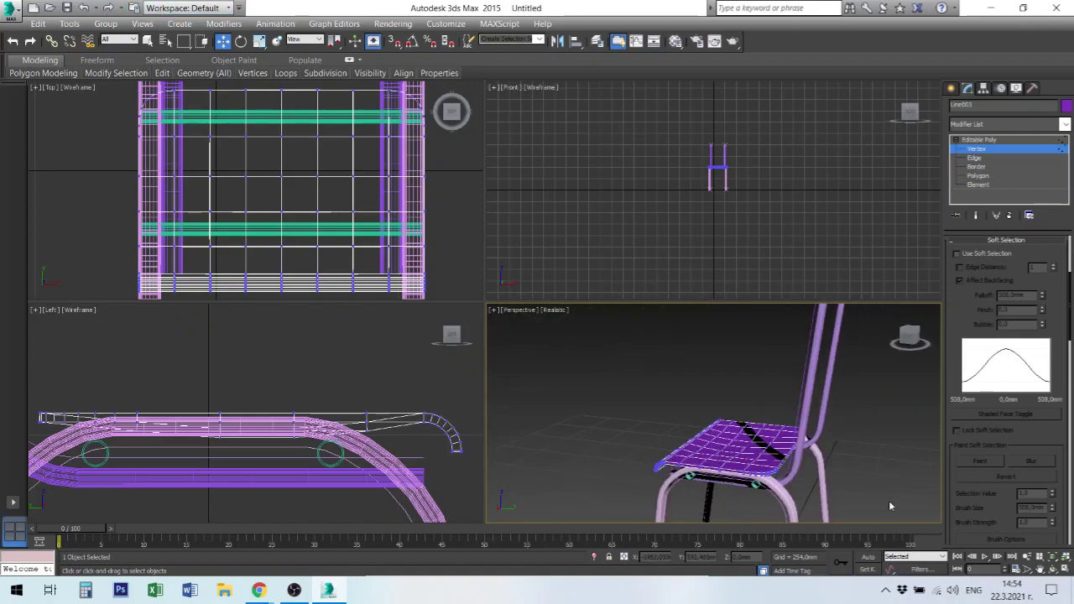
scroll(777, 481, "up", 2)
scroll(777, 481, "up", 2)
scroll(772, 481, "up", 3)
scroll(765, 480, "up", 2)
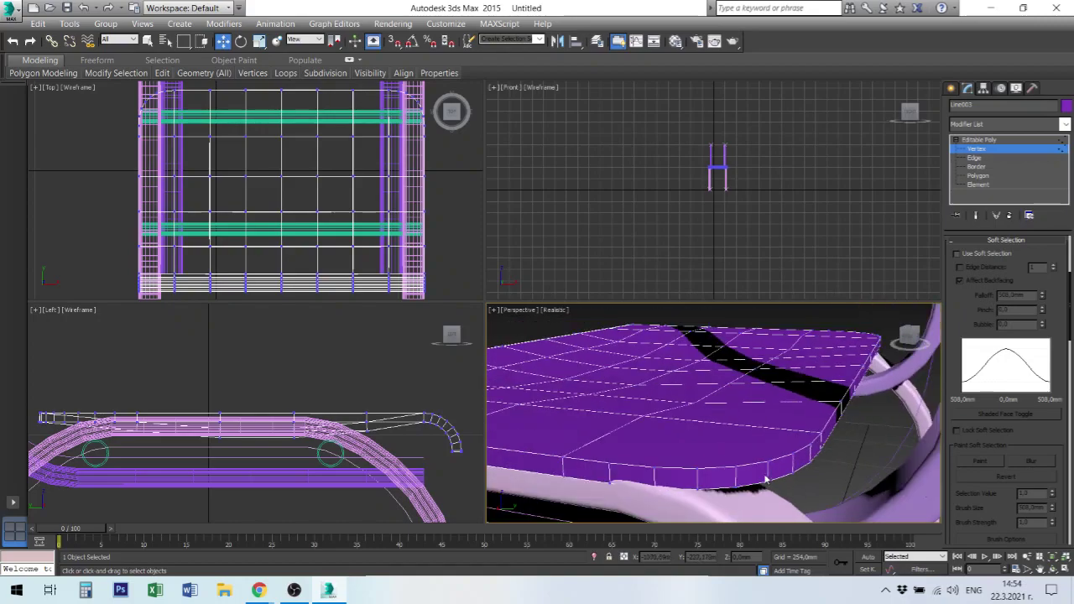
right_click(722, 436)
left_click(629, 401)
- Exit Vertex level and move the whole seat slightly up along Z
left_click(975, 146)
key("w")
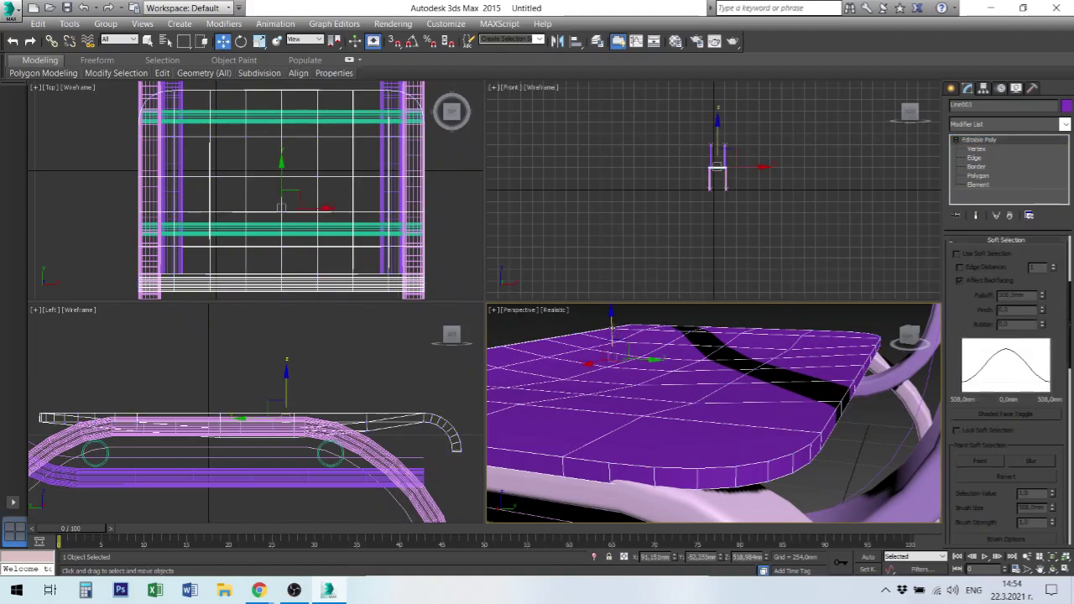
left_click_drag(612, 329, 612, 322)
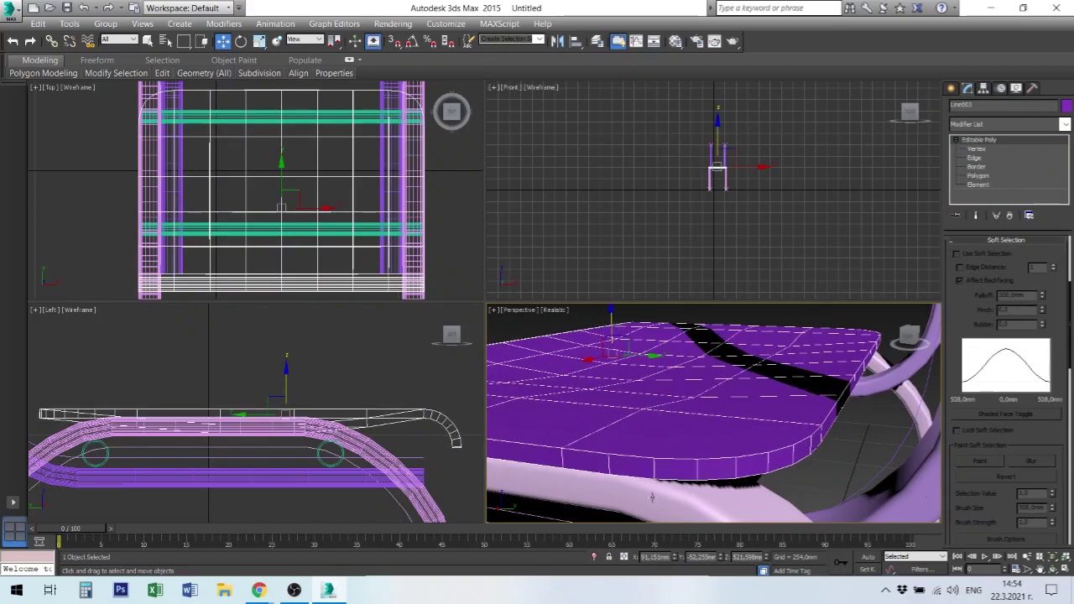
scroll(652, 496, "down", 1)
scroll(652, 495, "down", 1)
scroll(629, 474, "down", 1)
scroll(671, 466, "down", 1)
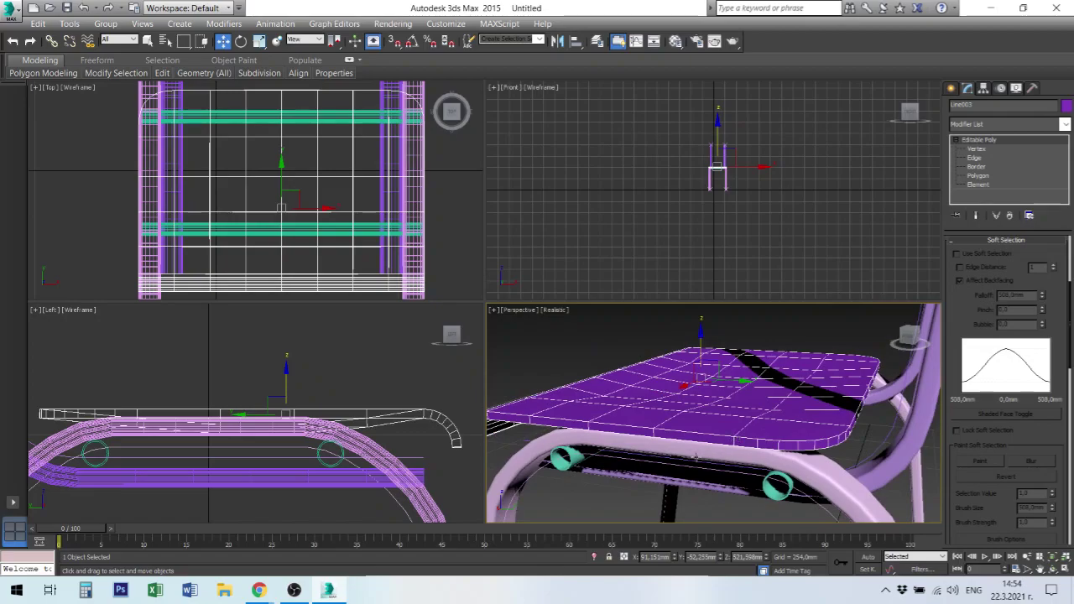
middle_click_drag(696, 456, 818, 474, "alt")
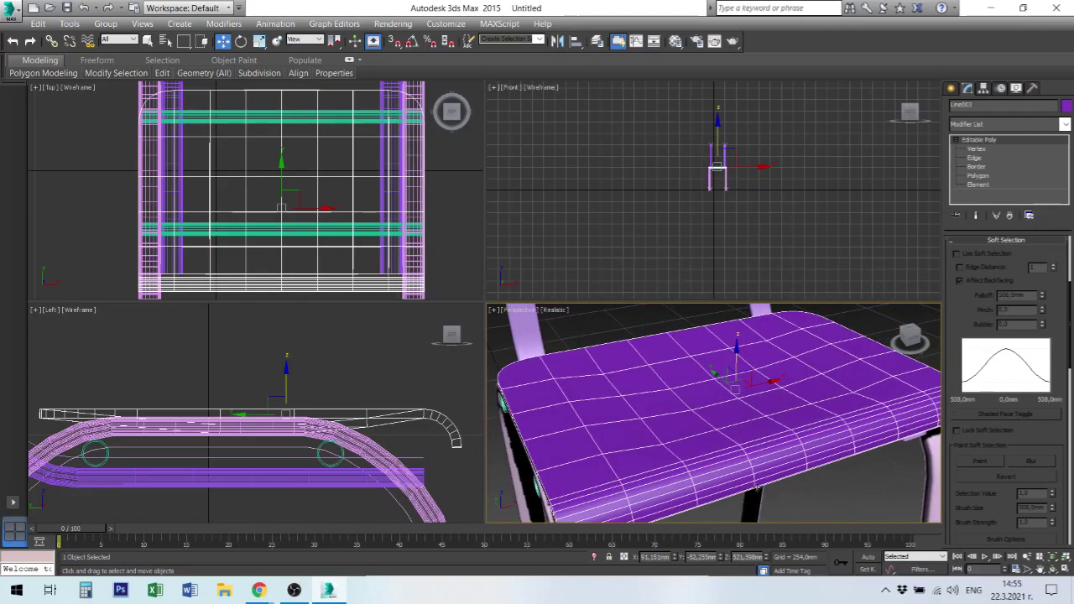
scroll(732, 451, "down", 4)
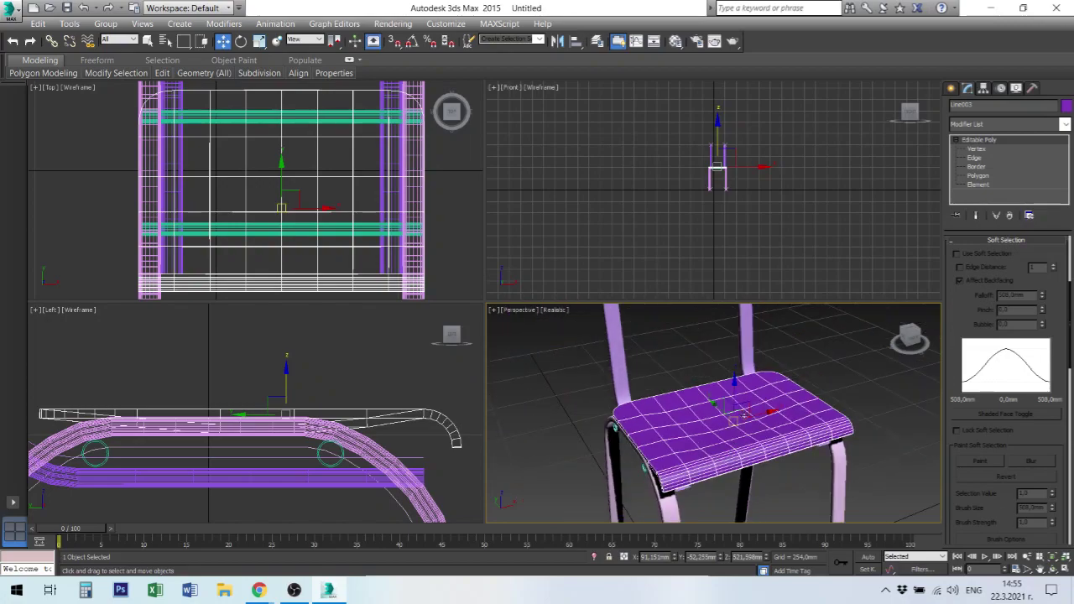
scroll(727, 456, "down", 3)
scroll(720, 461, "down", 2)
scroll(713, 466, "down", 1)
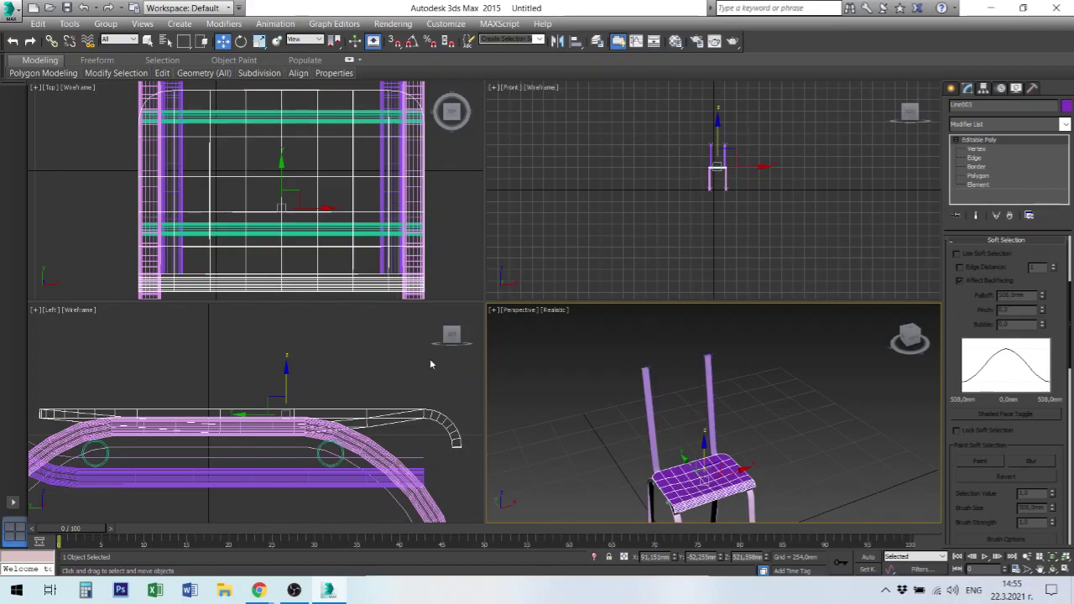
- Reframe the chair in the Left and Front views and bring up Create > Shapes > Splines
middle_click_drag(202, 360, 229, 406)
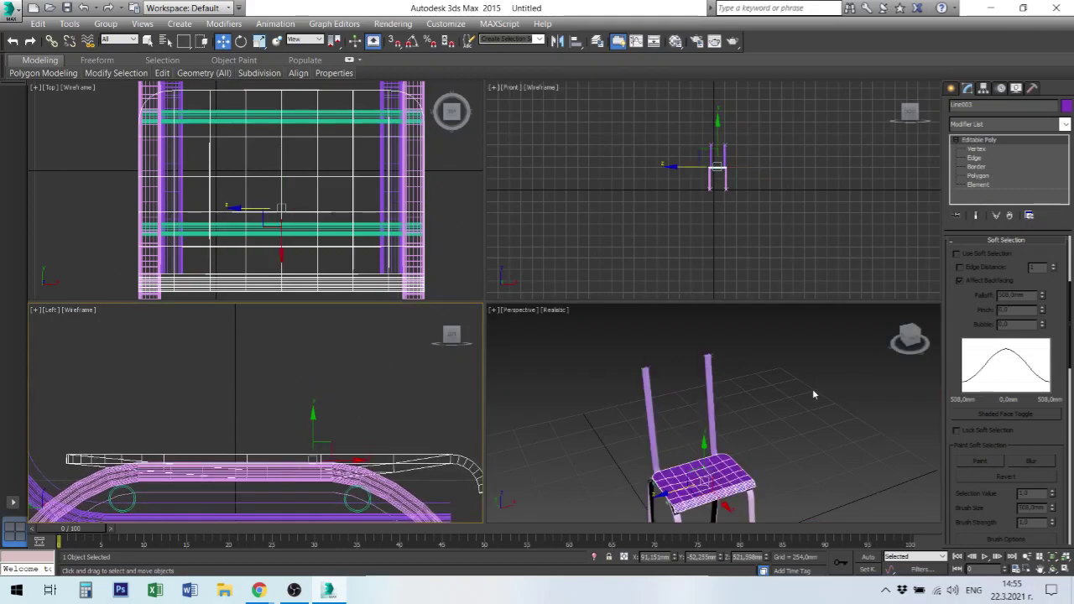
scroll(703, 177, "up", 1)
scroll(770, 160, "up", 3)
scroll(745, 154, "up", 3)
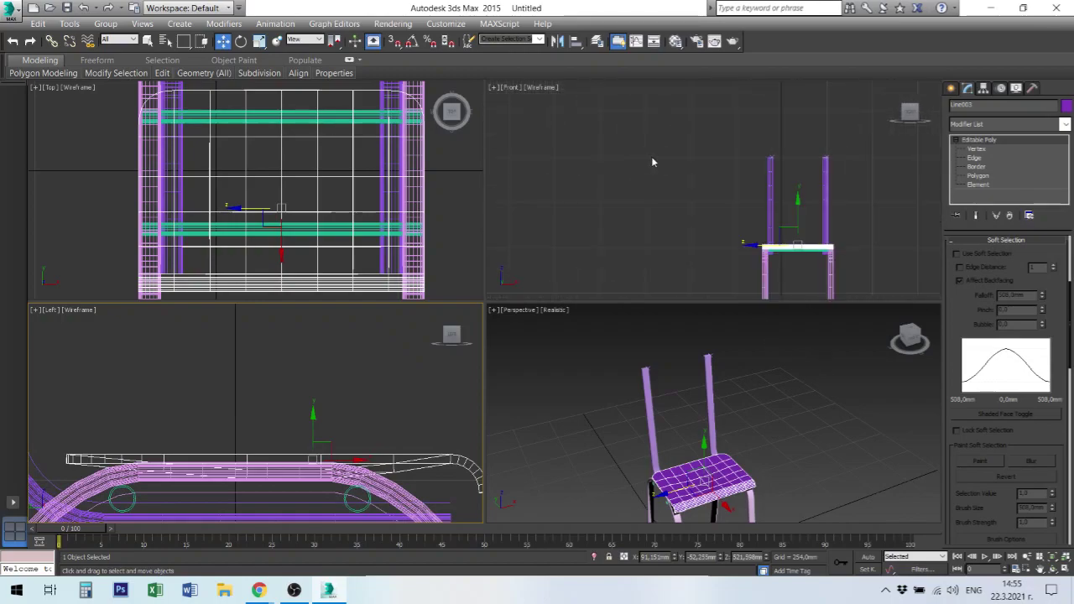
scroll(652, 157, "up", 1)
scroll(874, 221, "up", 2)
middle_click_drag(820, 201, 772, 204)
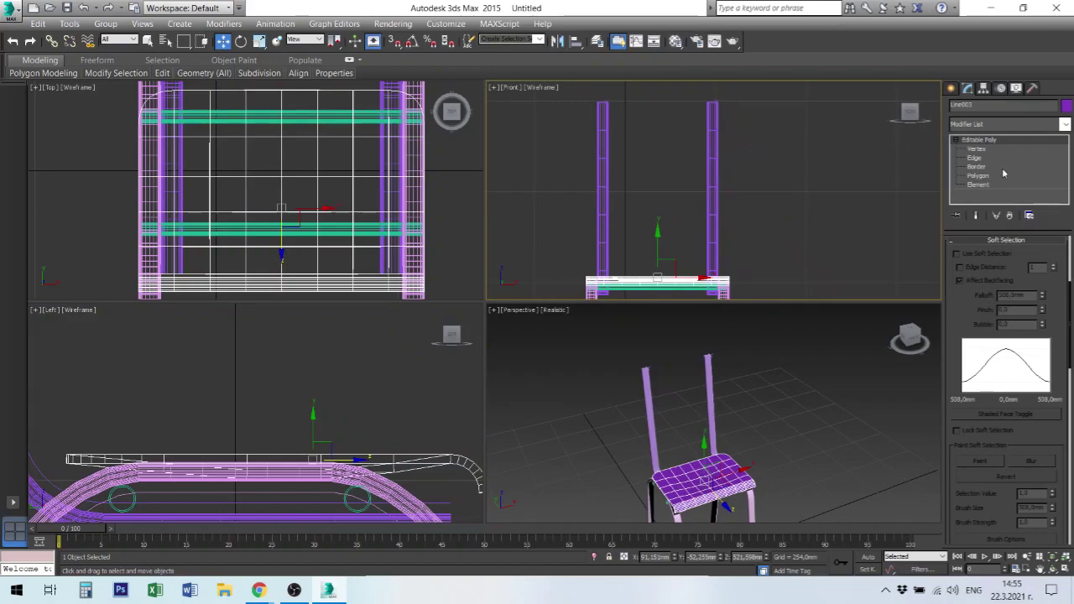
left_click(951, 88)
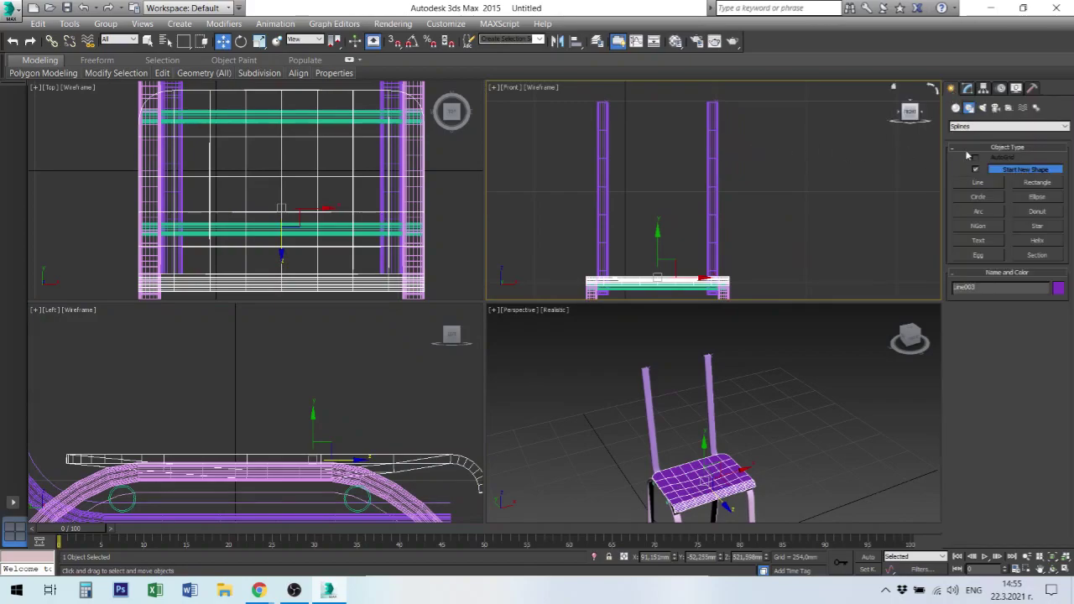
- Draw a Standard Primitives box in the Front viewport between the back posts
left_click(955, 107)
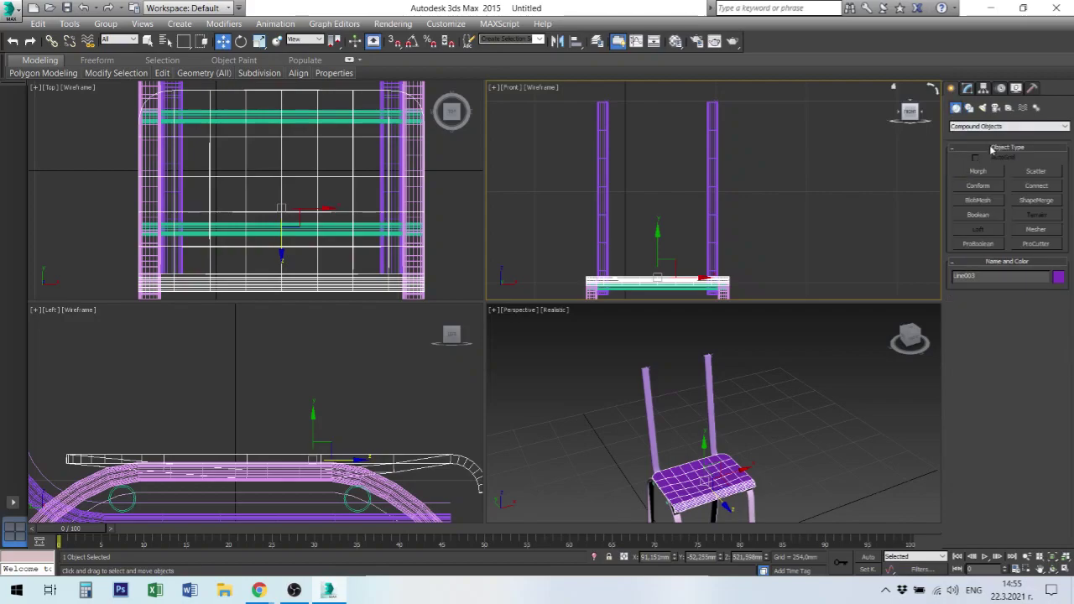
left_click(990, 126)
left_click(991, 138)
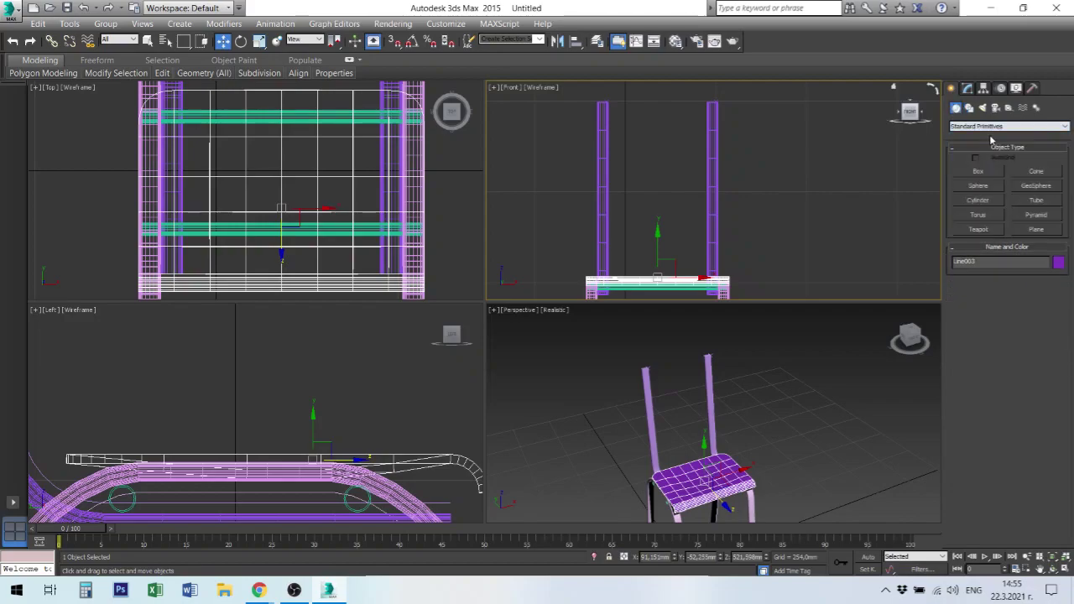
left_click(982, 174)
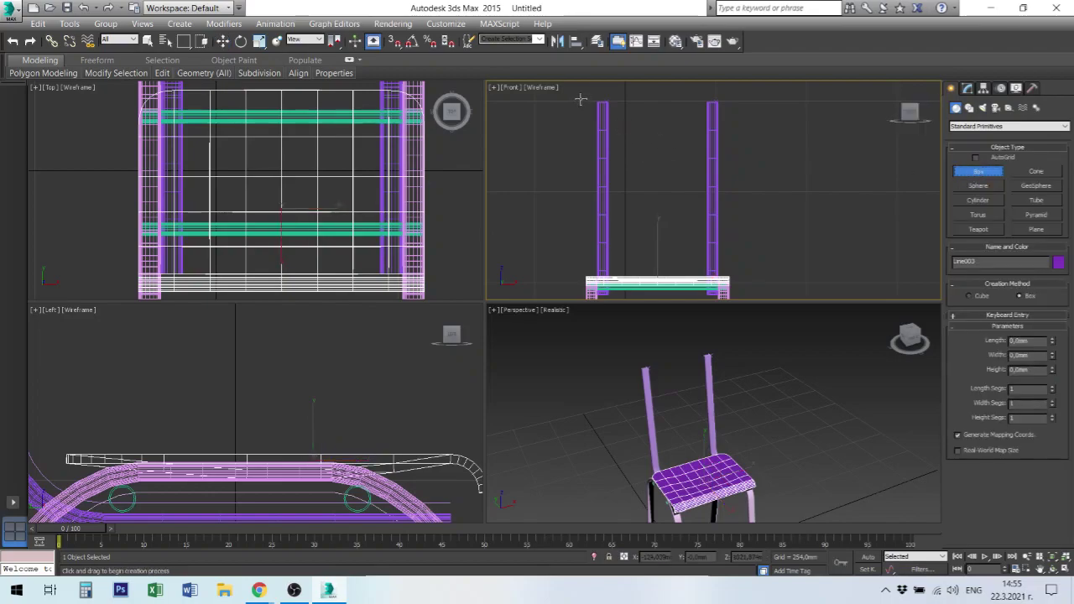
left_click_drag(582, 101, 661, 190)
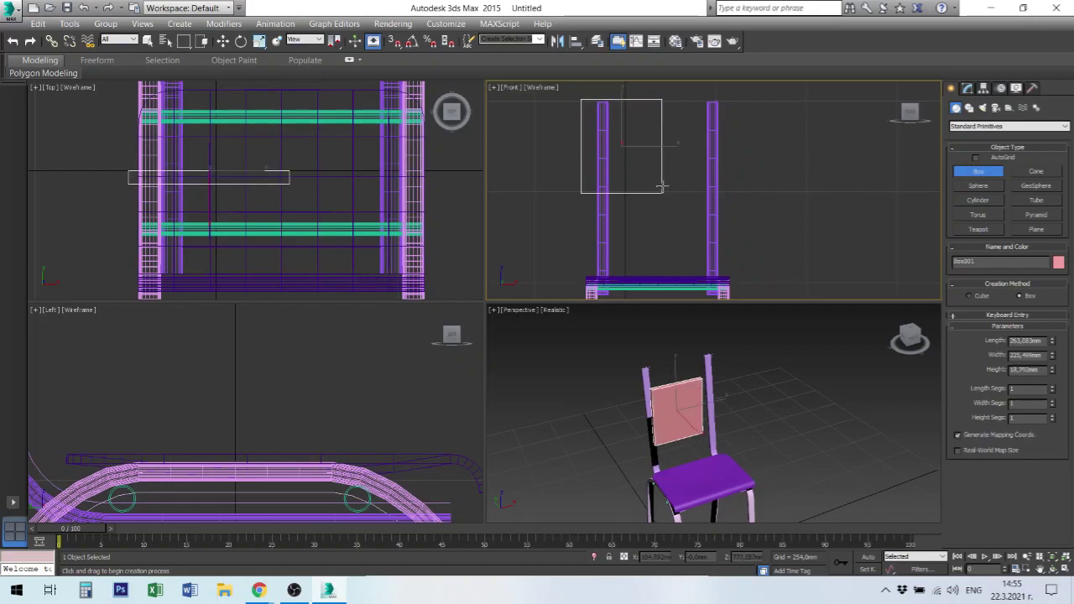
left_click(661, 188)
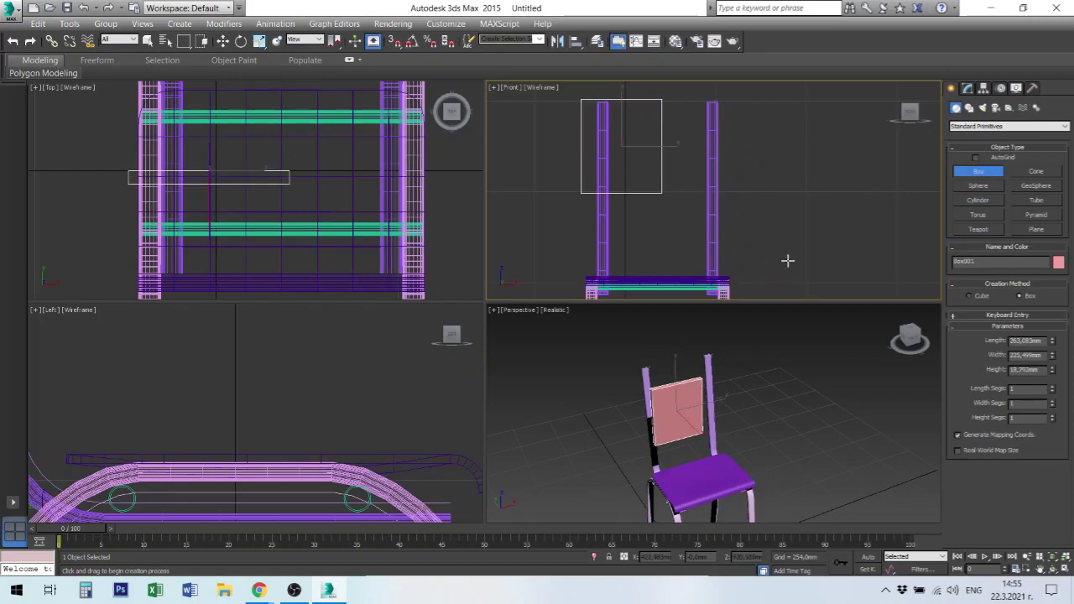
- Size the box to Length 250, Width 200 and Height 6 mm
double_click(1023, 341)
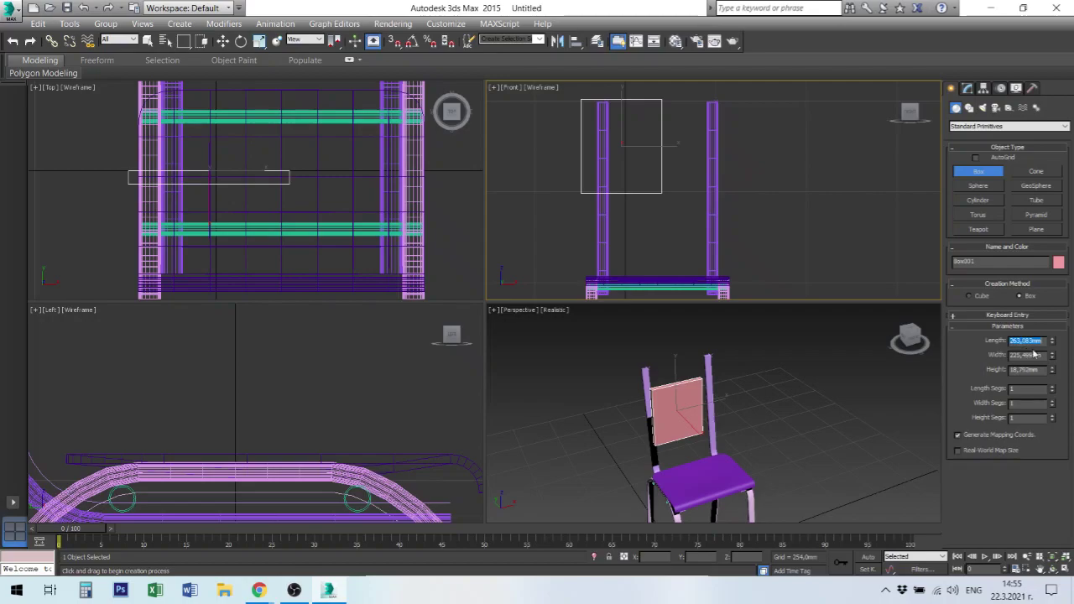
type("200")
key("Tab")
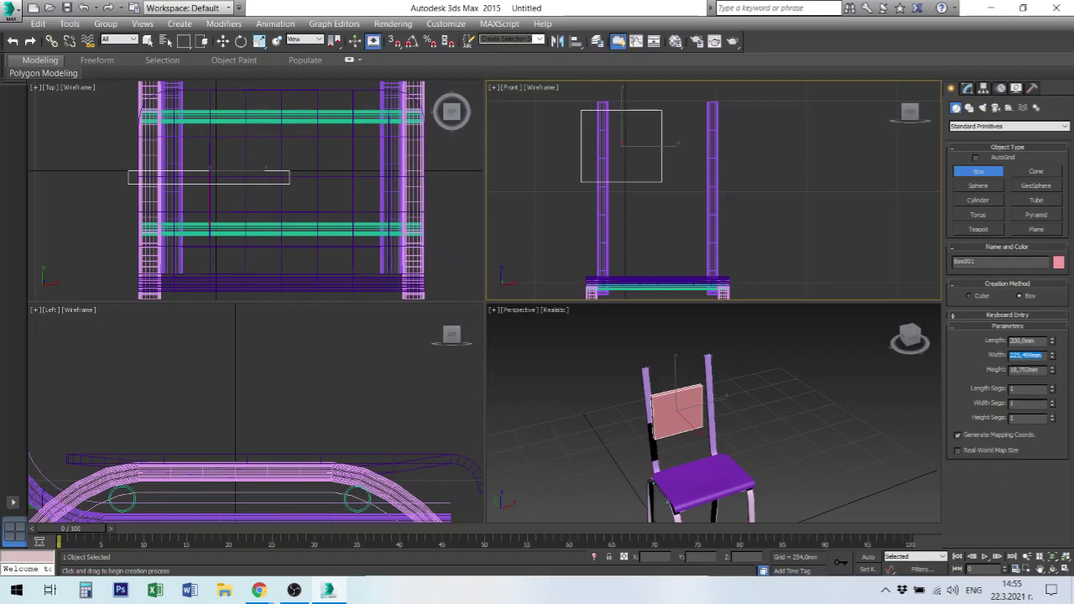
type("200")
key("Return")
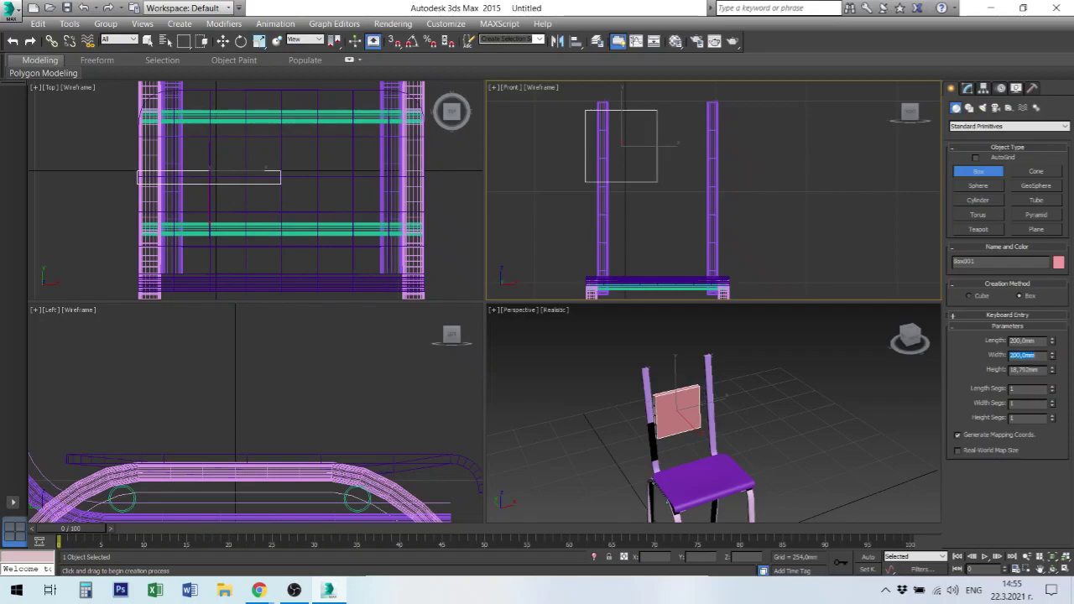
left_click(1023, 370)
type("6")
key("Return")
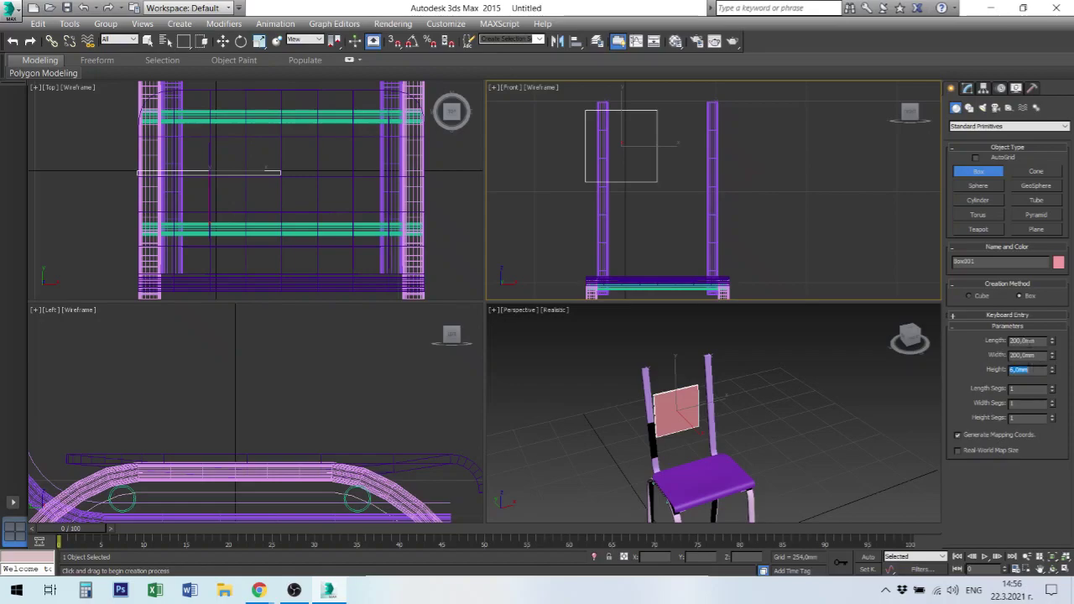
double_click(1020, 340)
type("33")
type("00")
key("Return")
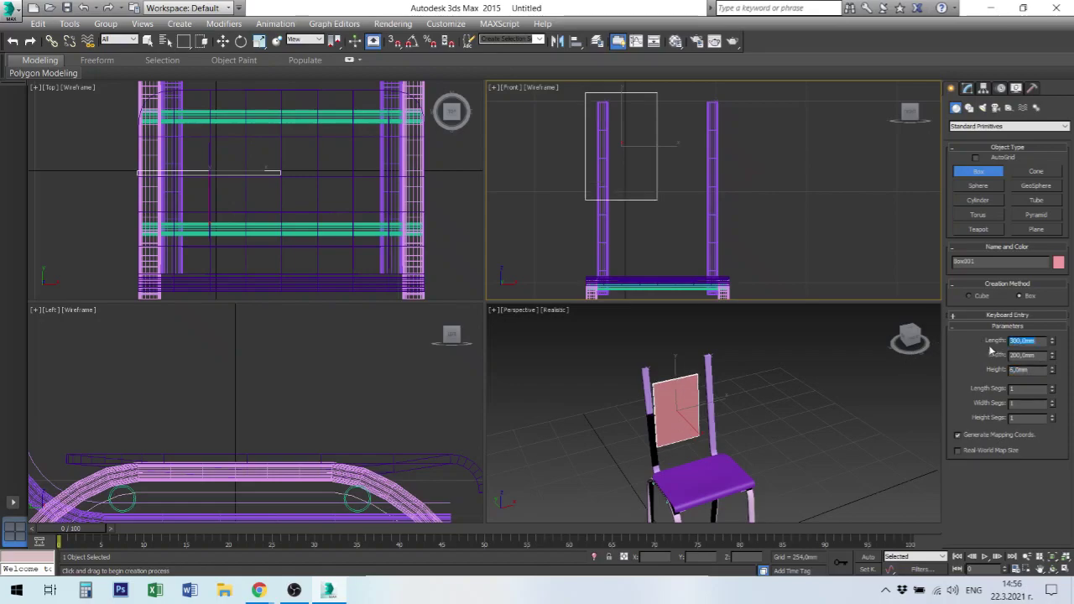
type("250")
key("Return")
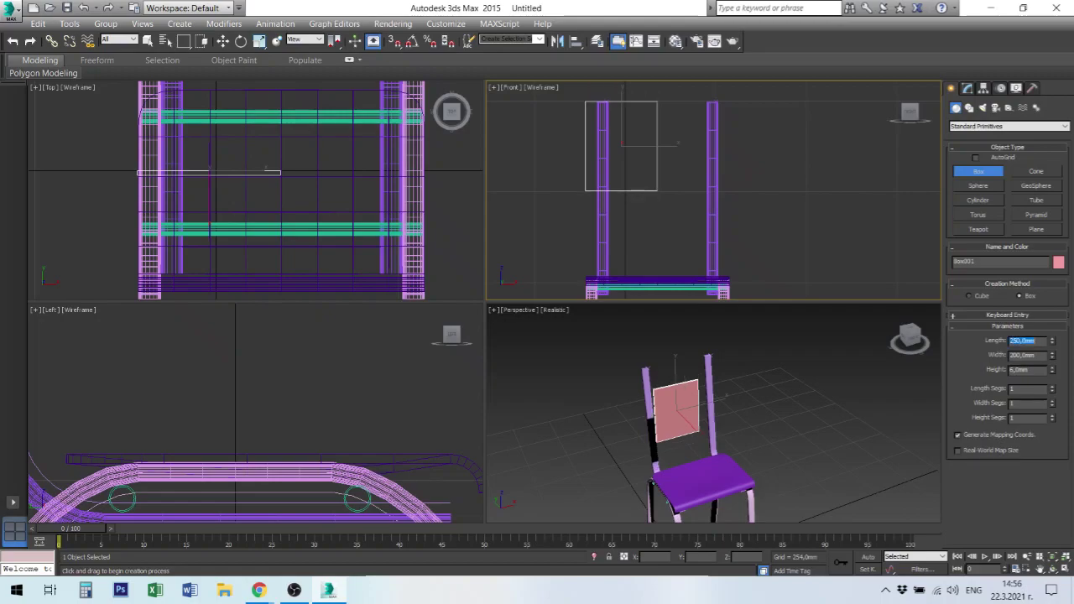
- Reselect Box001 and move it up to about 901.8 mm height
key("w")
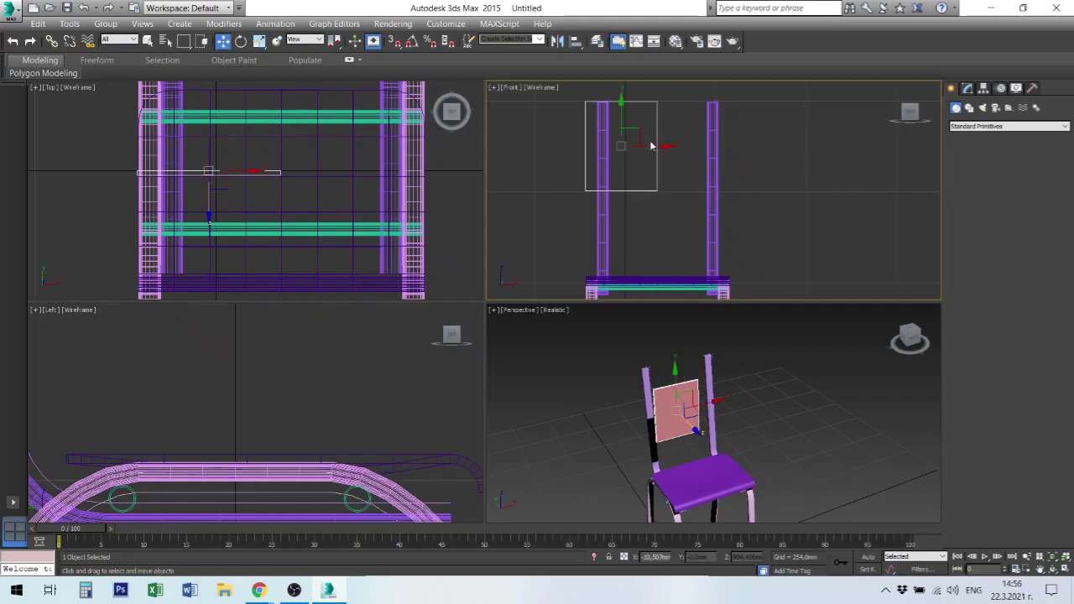
left_click(625, 126)
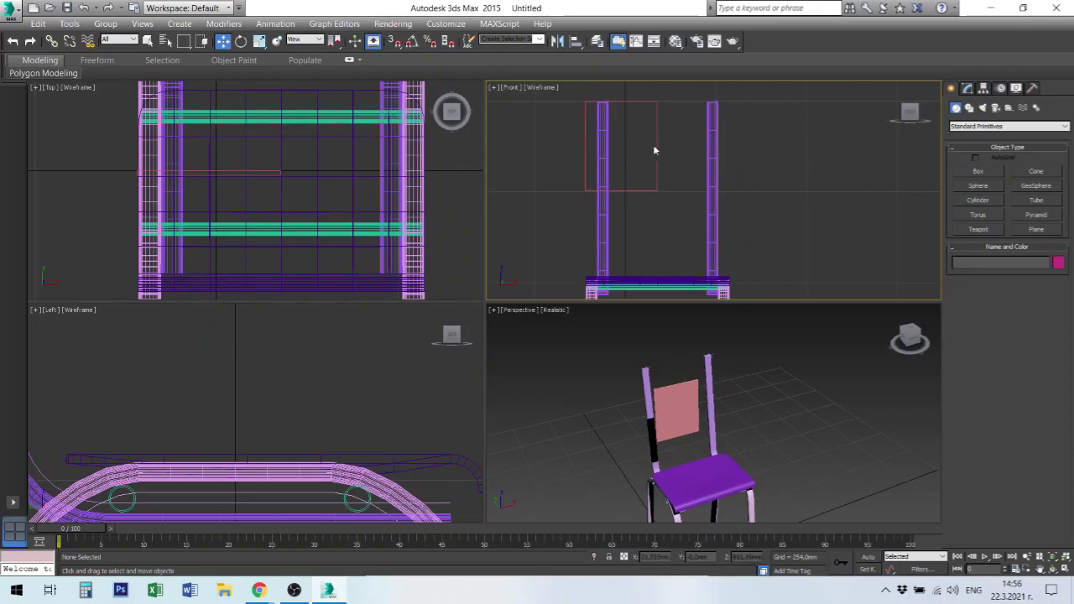
left_click(630, 128)
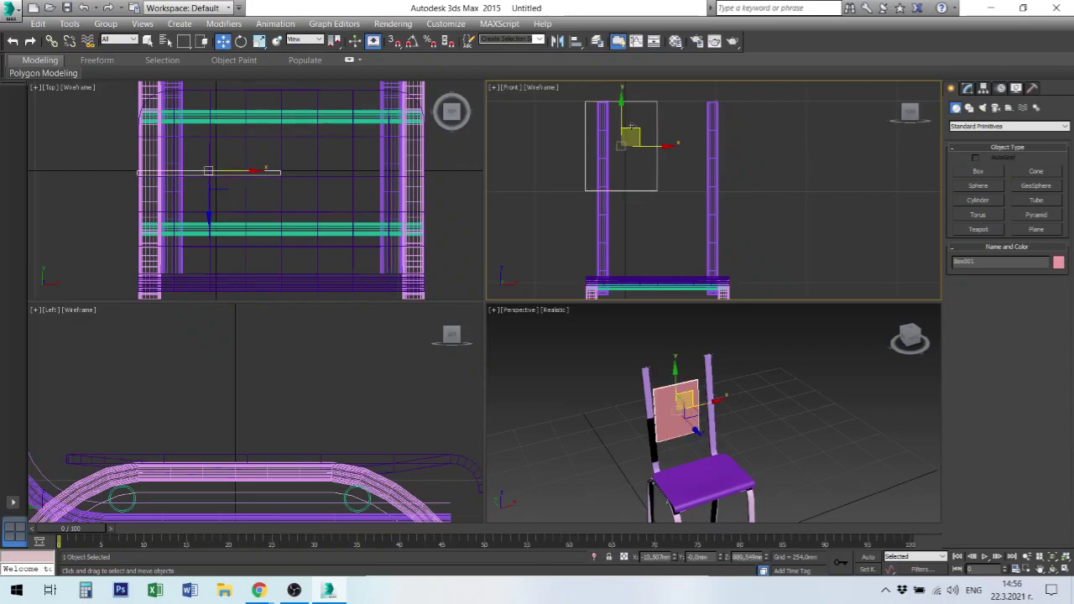
left_click_drag(622, 115, 622, 111)
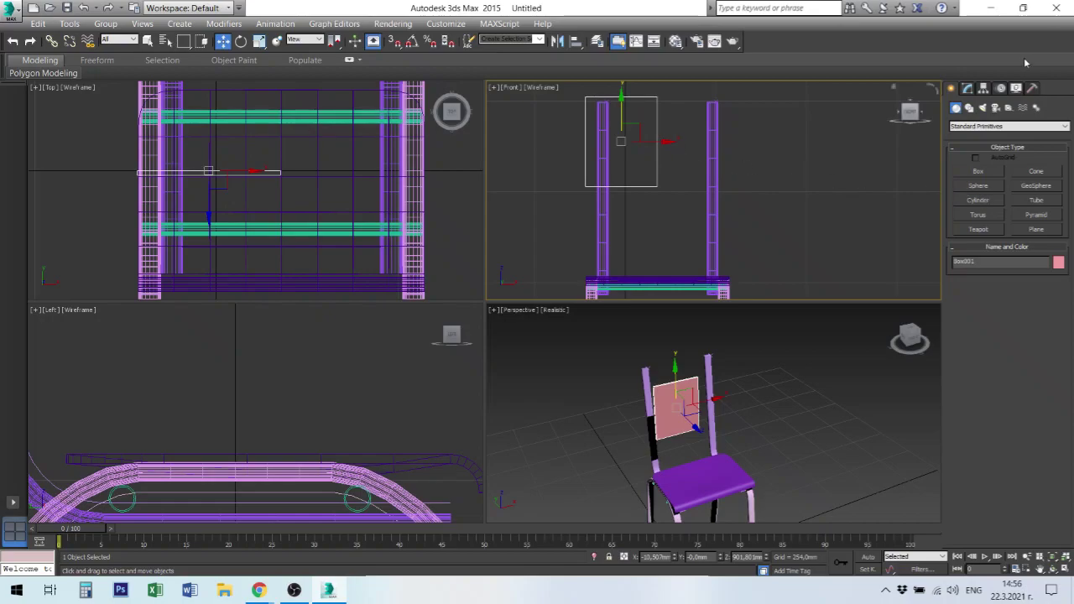
- Set Box001's Length Segs and Width Segs to 4 each in the Modify panel
left_click(969, 89)
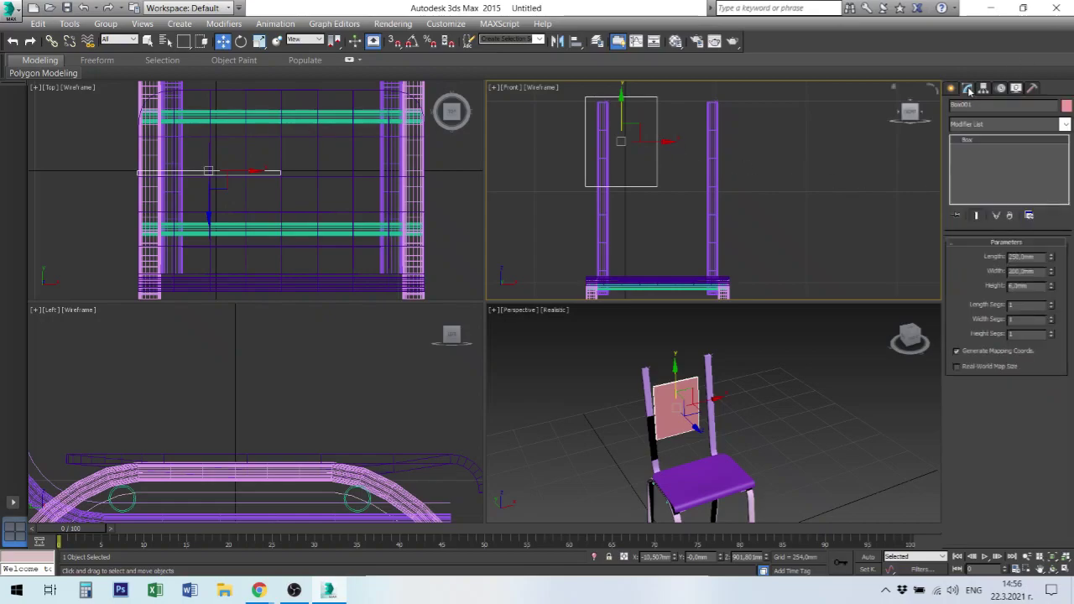
left_click(1052, 303)
left_click(1052, 303)
left_click(1052, 304)
left_click(1052, 303)
left_click(1052, 304)
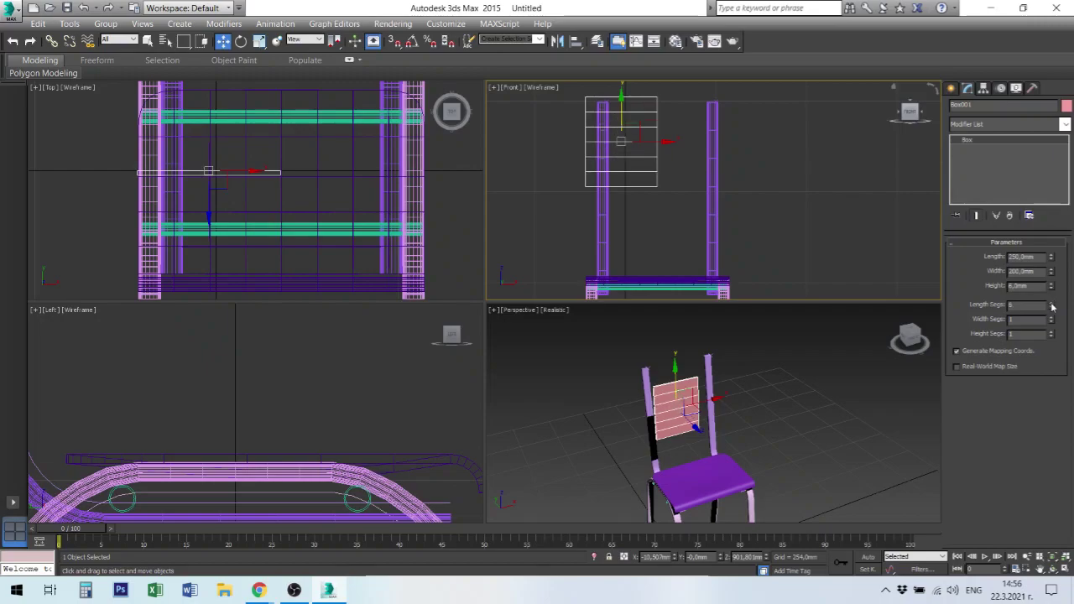
type("4")
left_click(1022, 335)
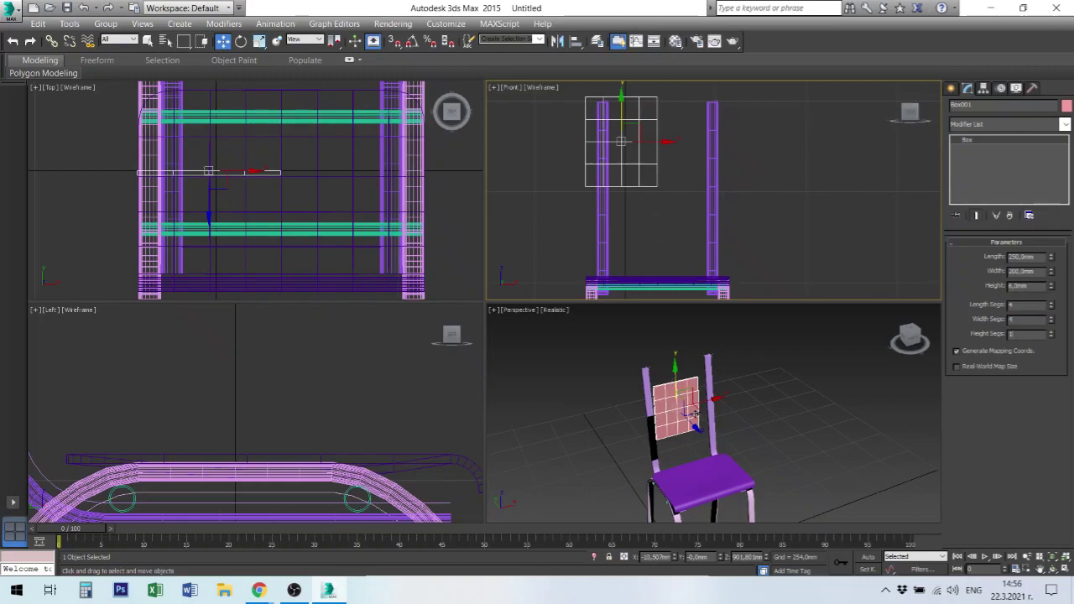
scroll(713, 409, "up", 2)
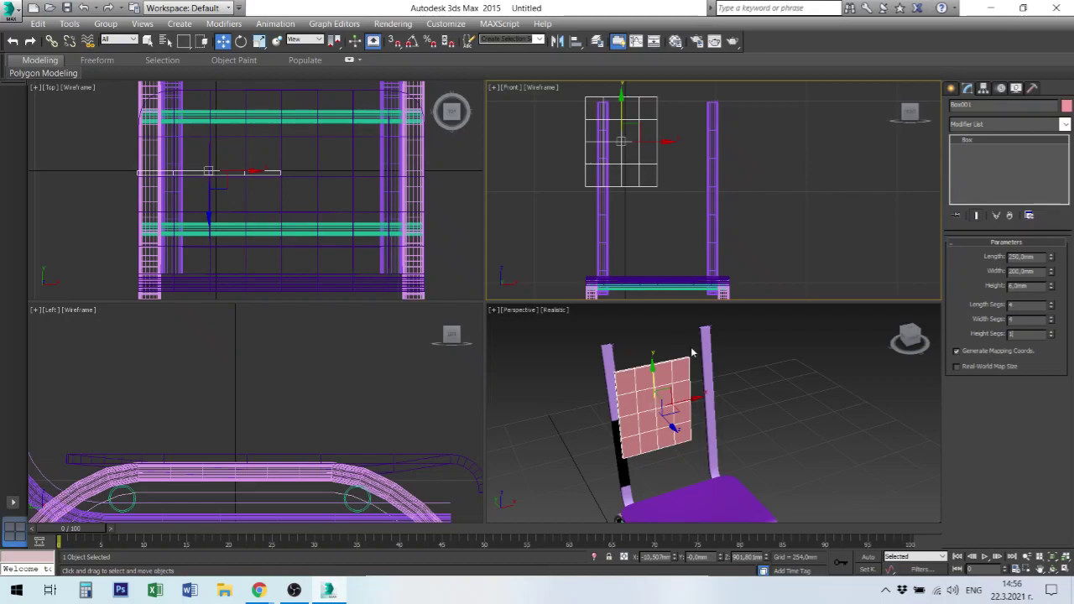
right_click(672, 394)
right_click(672, 392)
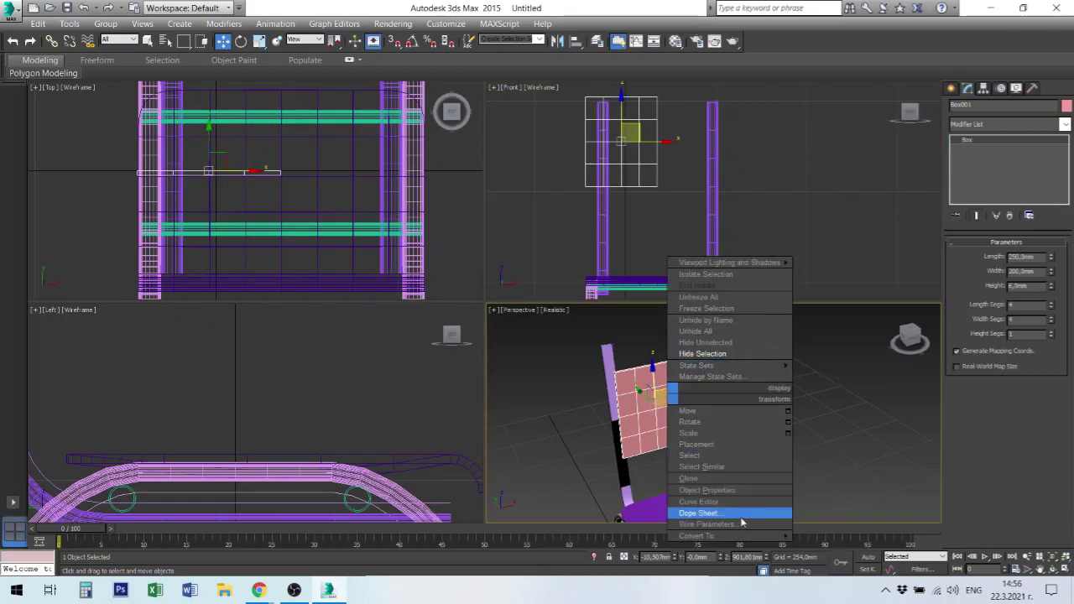
- Add Edit Poly to Box001, select its right-edge vertex column, and expand Soft Selection
left_click(1066, 124)
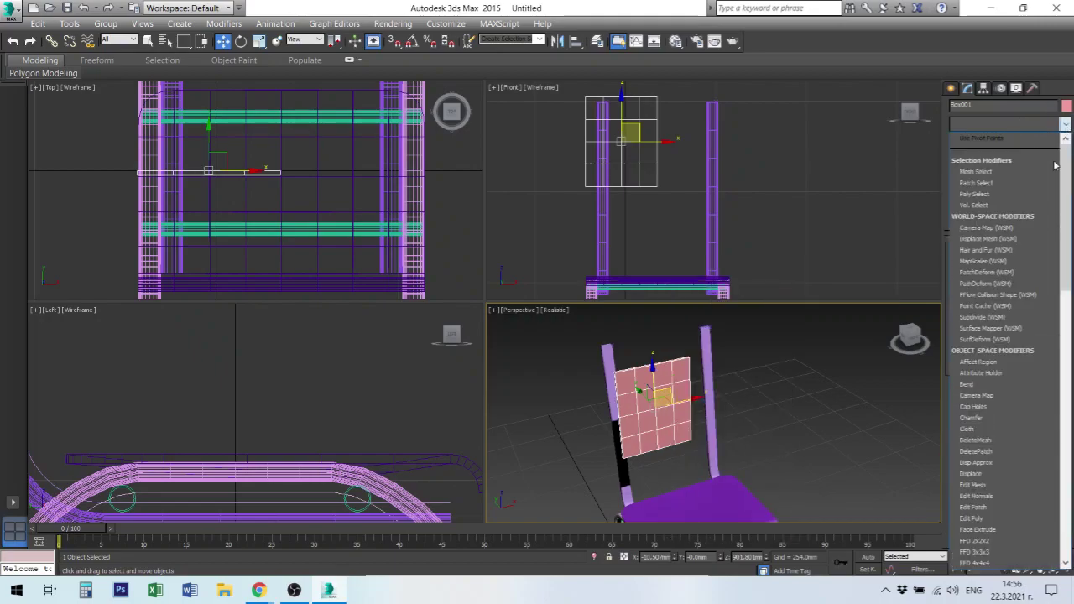
scroll(1040, 457, "down", 1)
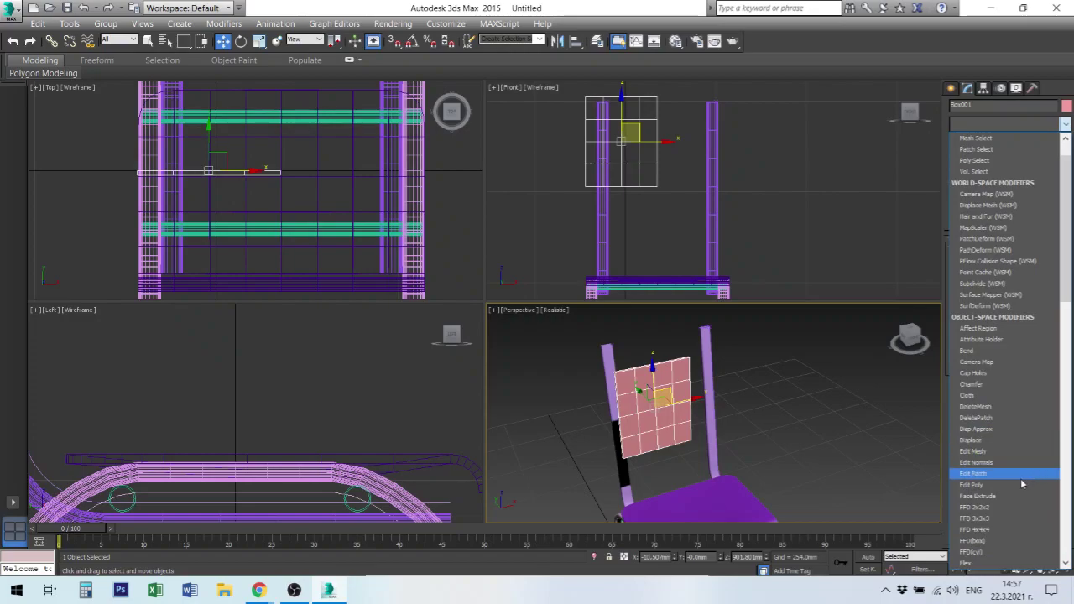
left_click(1028, 484)
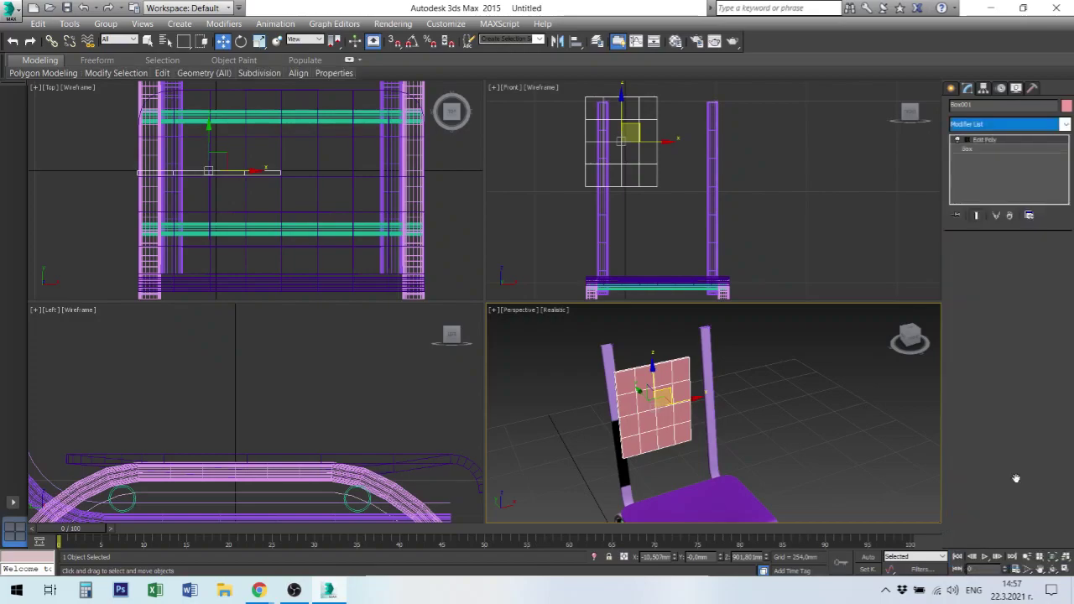
left_click(958, 139)
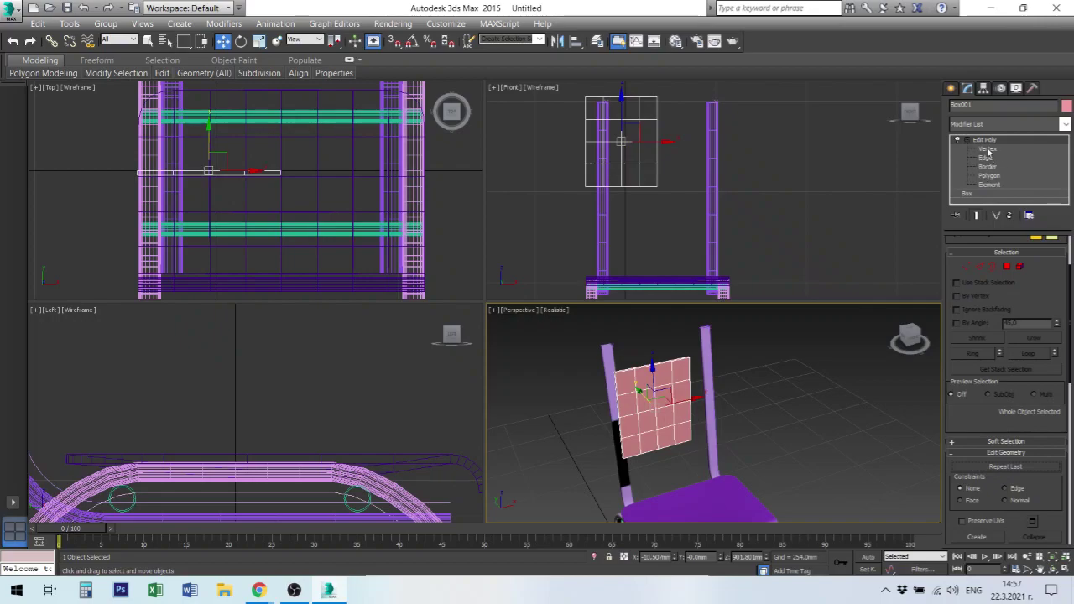
left_click(988, 148)
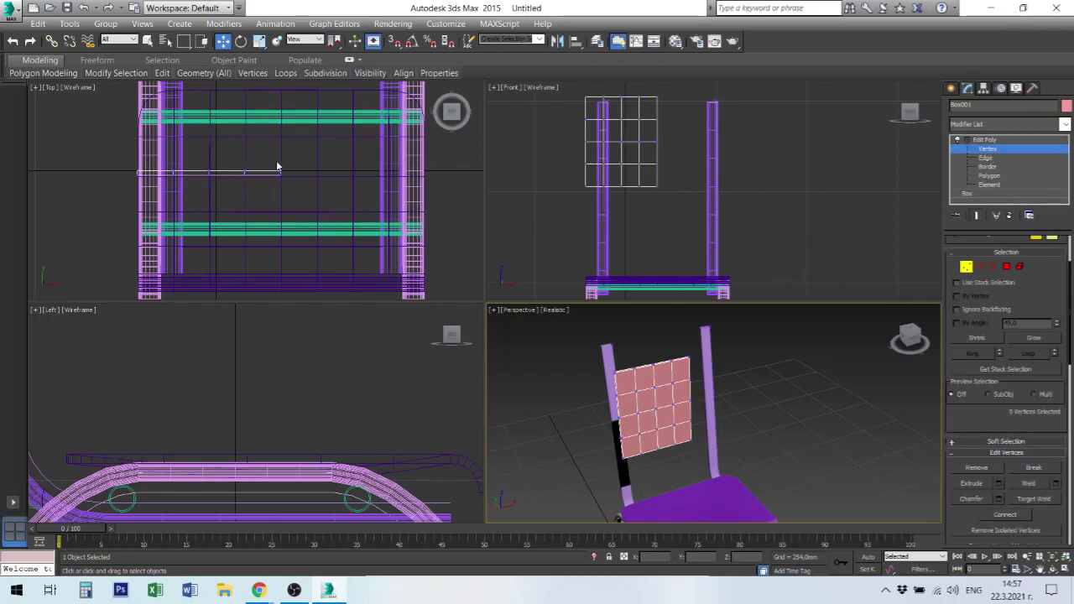
left_click_drag(277, 166, 294, 185)
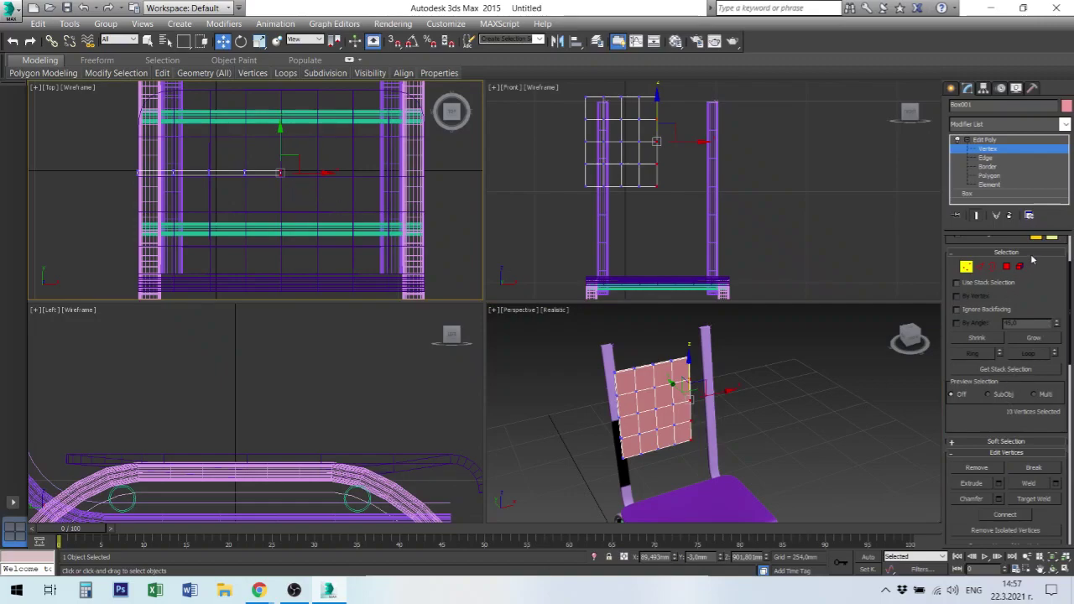
left_click(1007, 441)
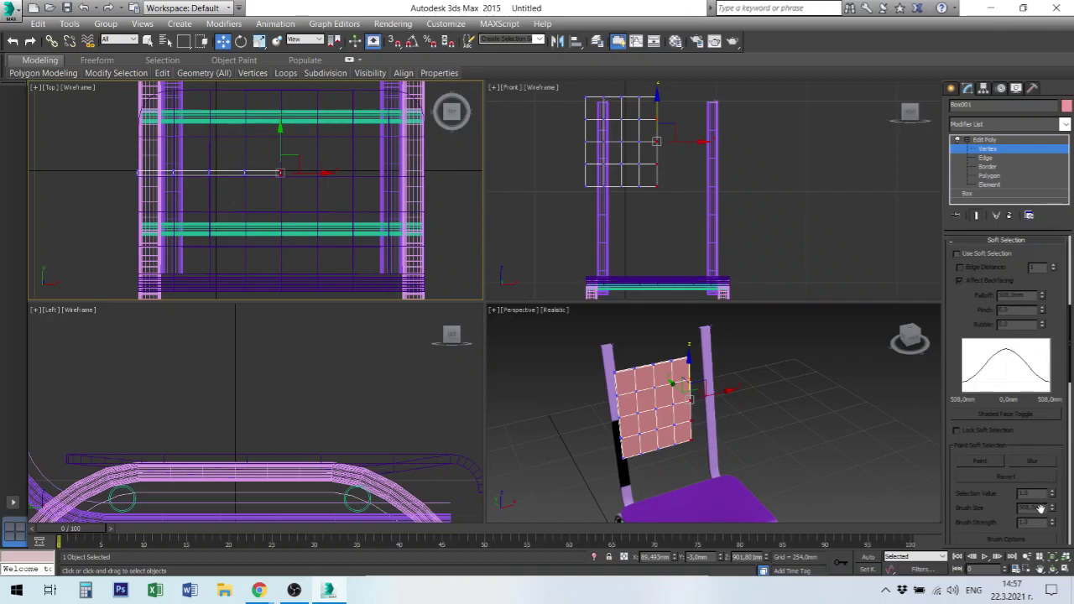
- Turn on soft selection with a 200 mm falloff
left_click(957, 254)
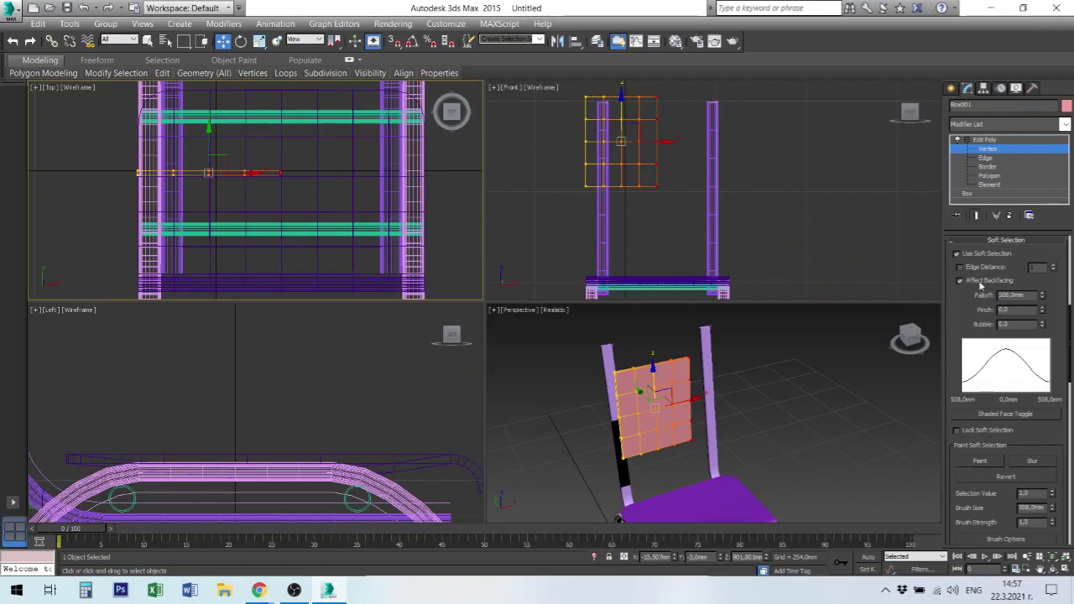
left_click_drag(1019, 296, 997, 291)
type("100")
key("Return")
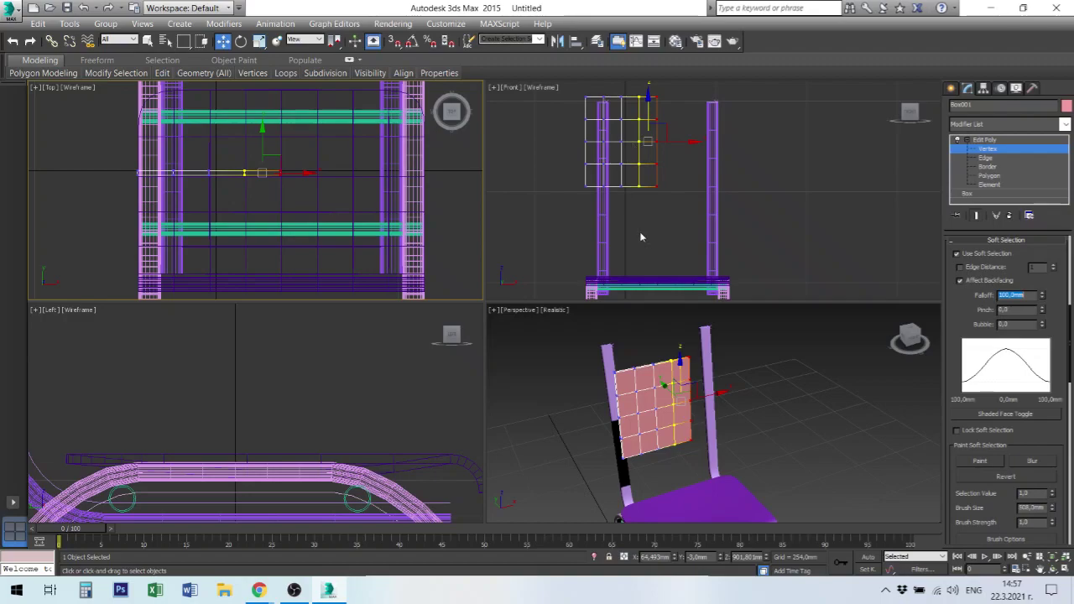
type("150")
key("Return")
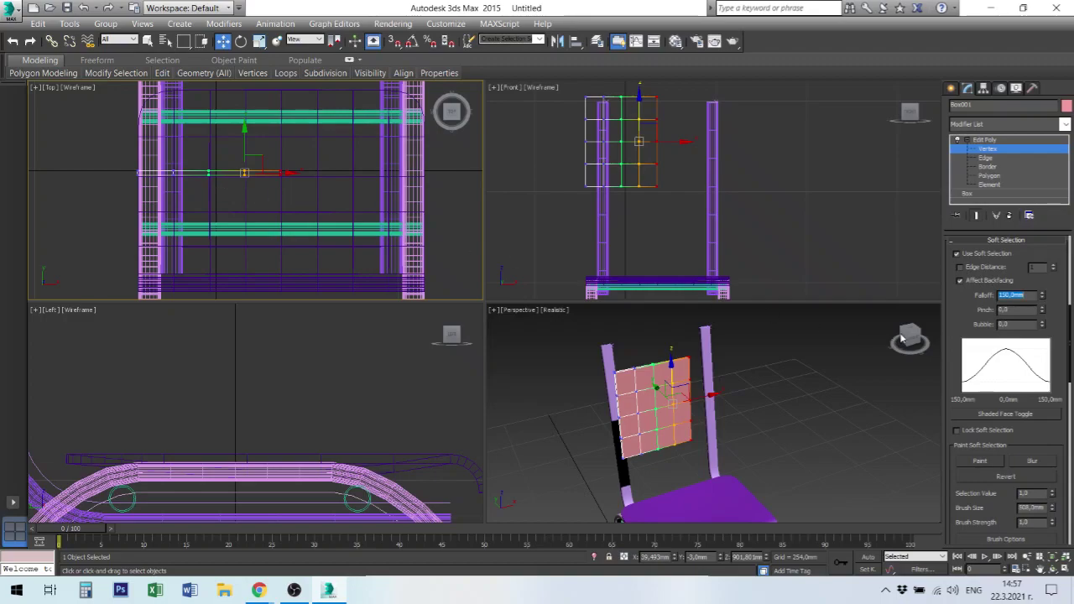
type("200")
key("Return")
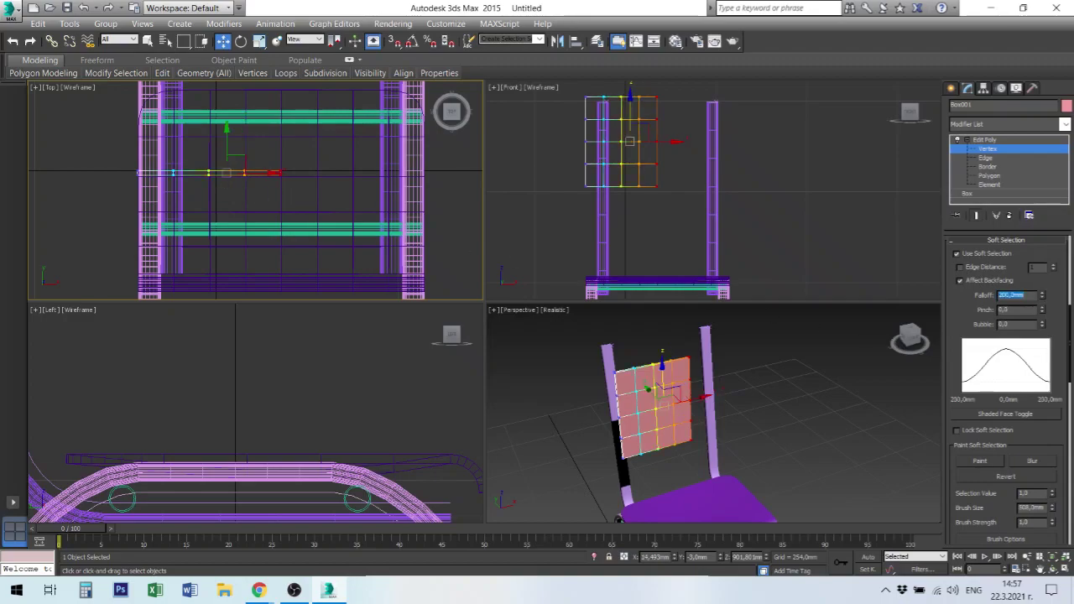
- Move the middle vertex row along Y in the Top view to curve the panel
right_click(292, 192)
left_click(308, 202)
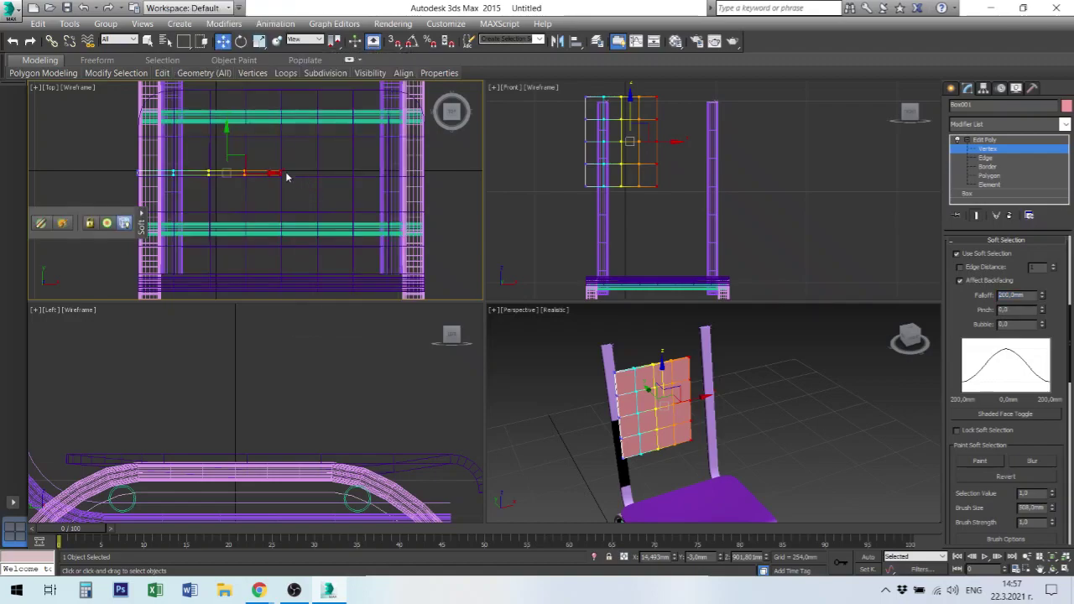
left_click_drag(226, 147, 225, 139)
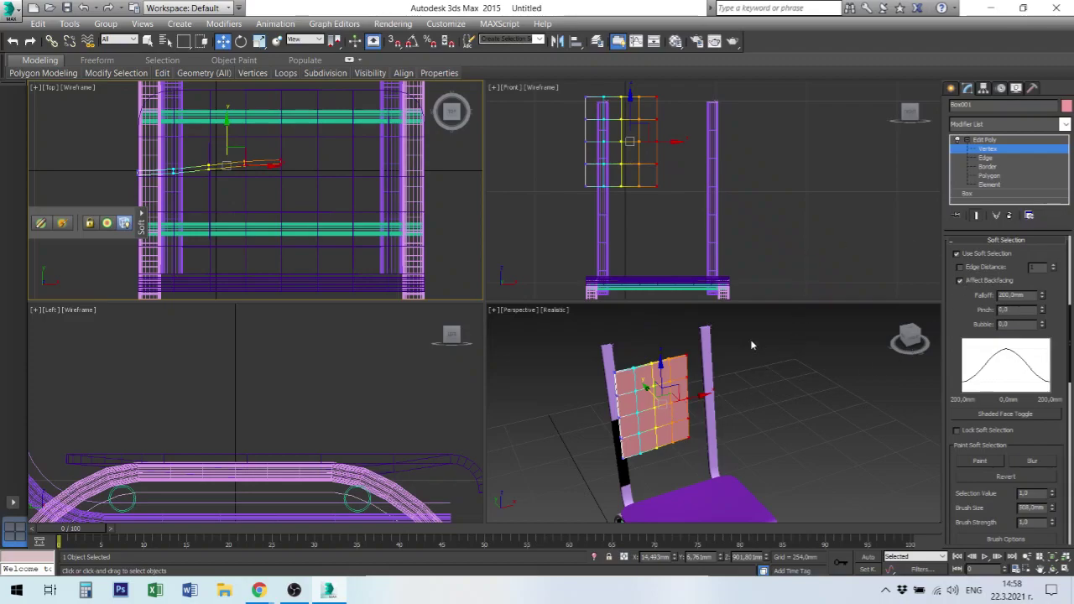
left_click(657, 207)
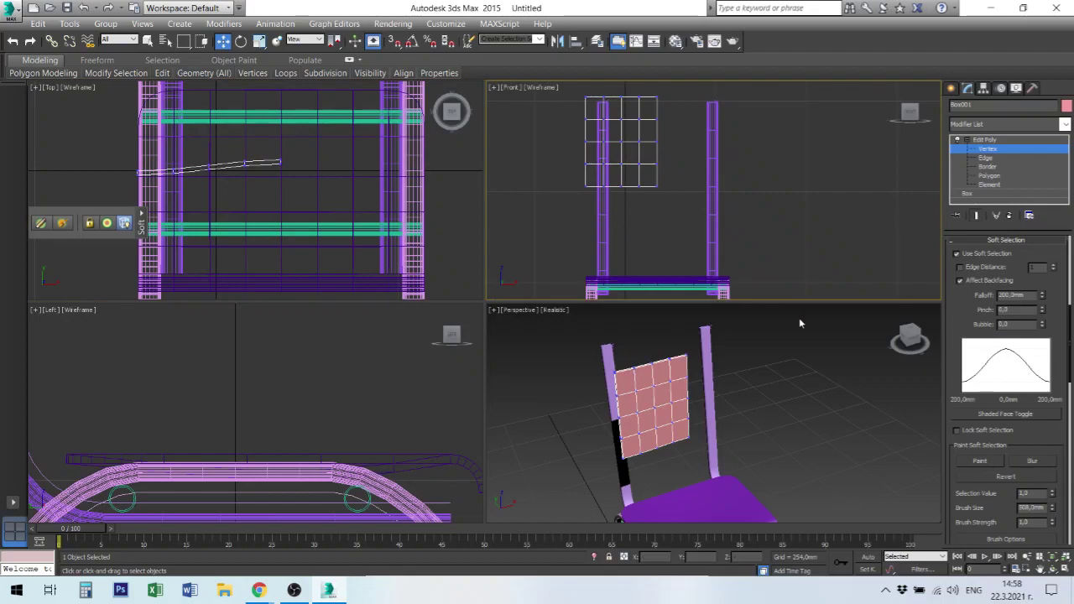
- At Edge level, select the backrest panel's top-left corner edge
left_click(986, 158)
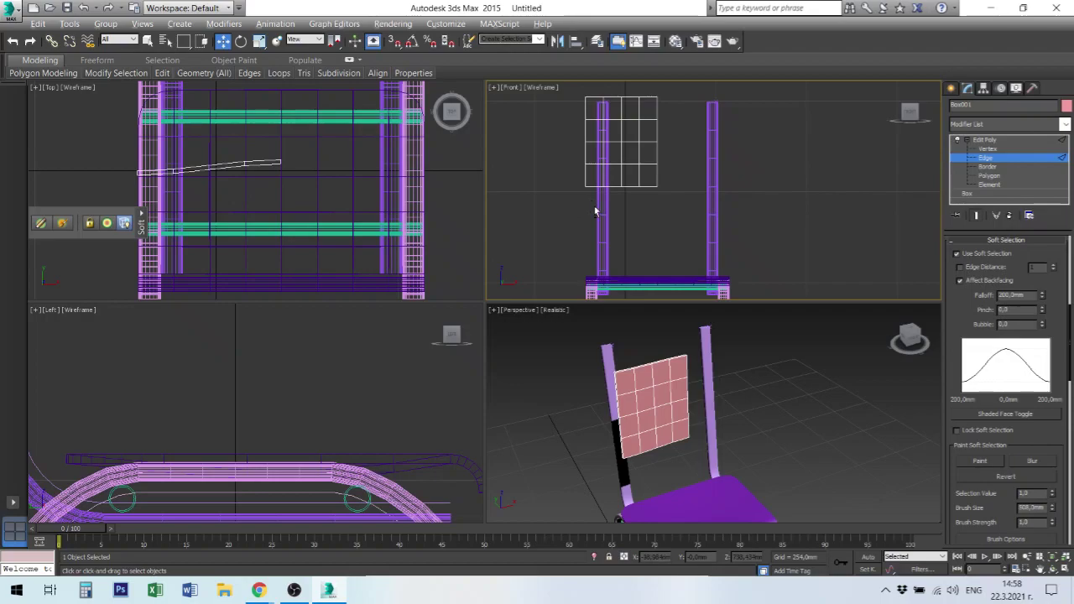
scroll(631, 373, "up", 3)
scroll(614, 392, "up", 3)
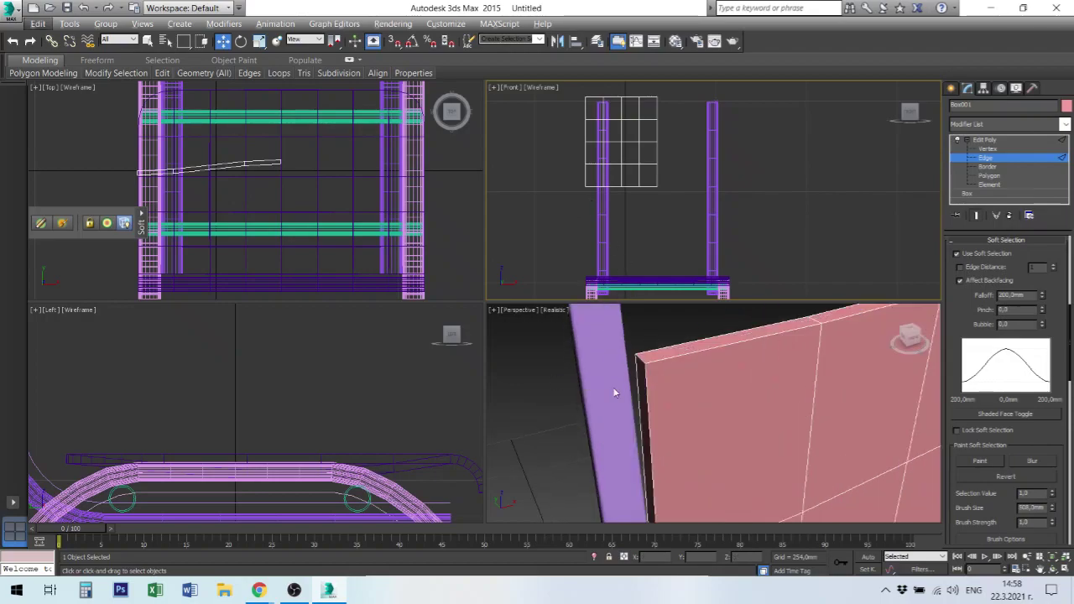
scroll(613, 392, "up", 3)
scroll(644, 369, "down", 2)
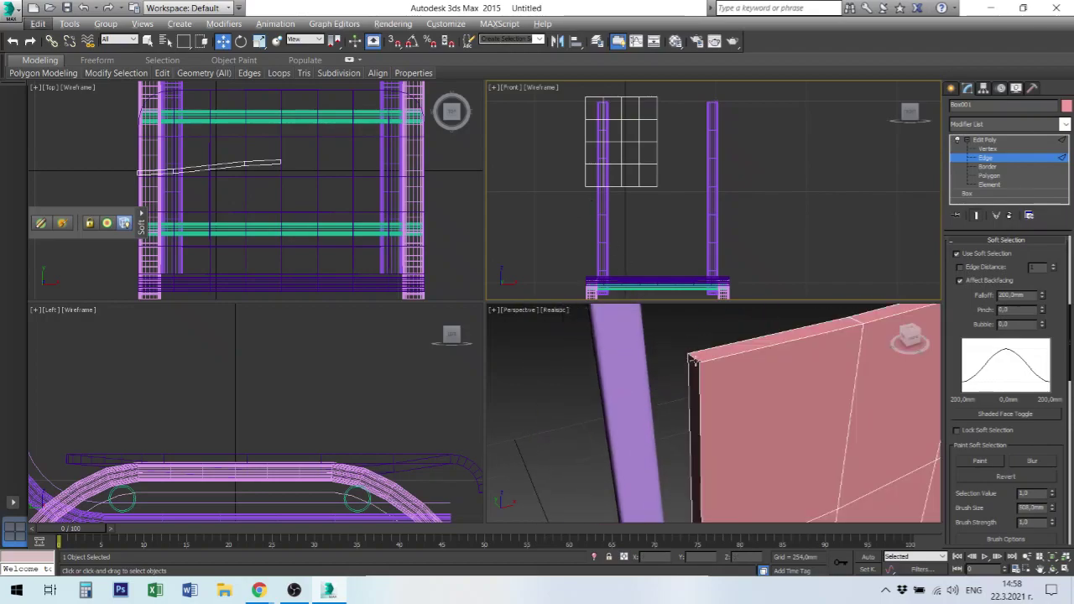
left_click(693, 369)
scroll(699, 444, "down", 1)
middle_click_drag(704, 452, 709, 183, "alt")
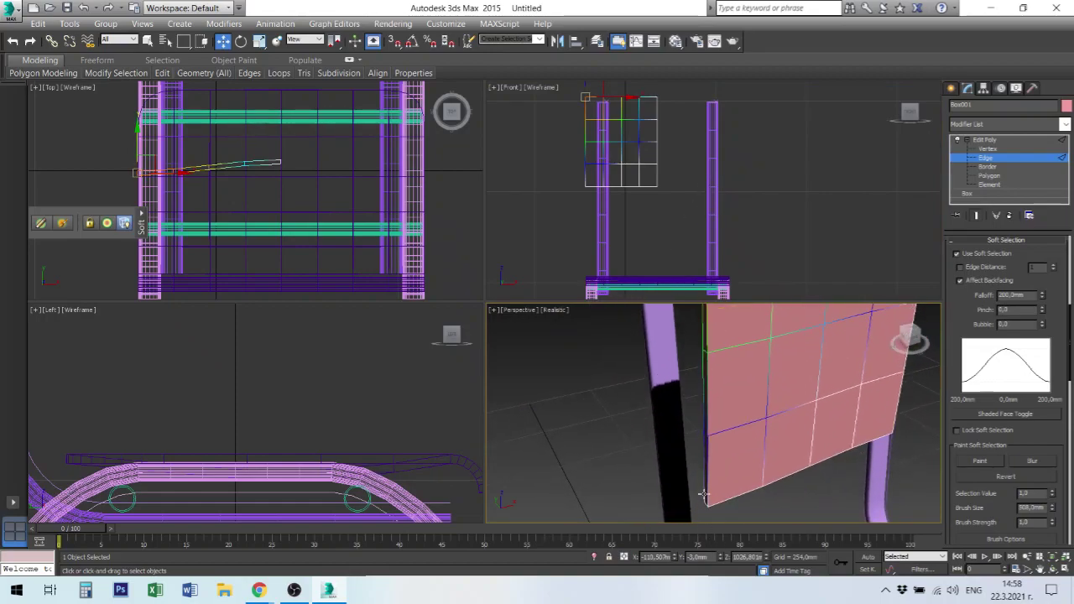
left_click(704, 503)
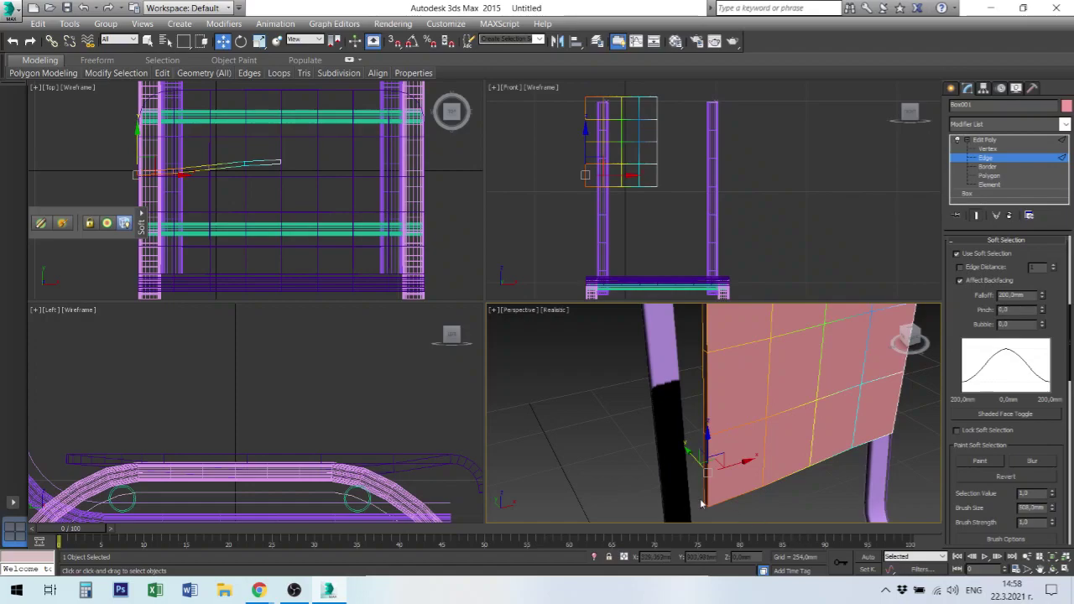
scroll(702, 503, "up", 3)
left_click(705, 501)
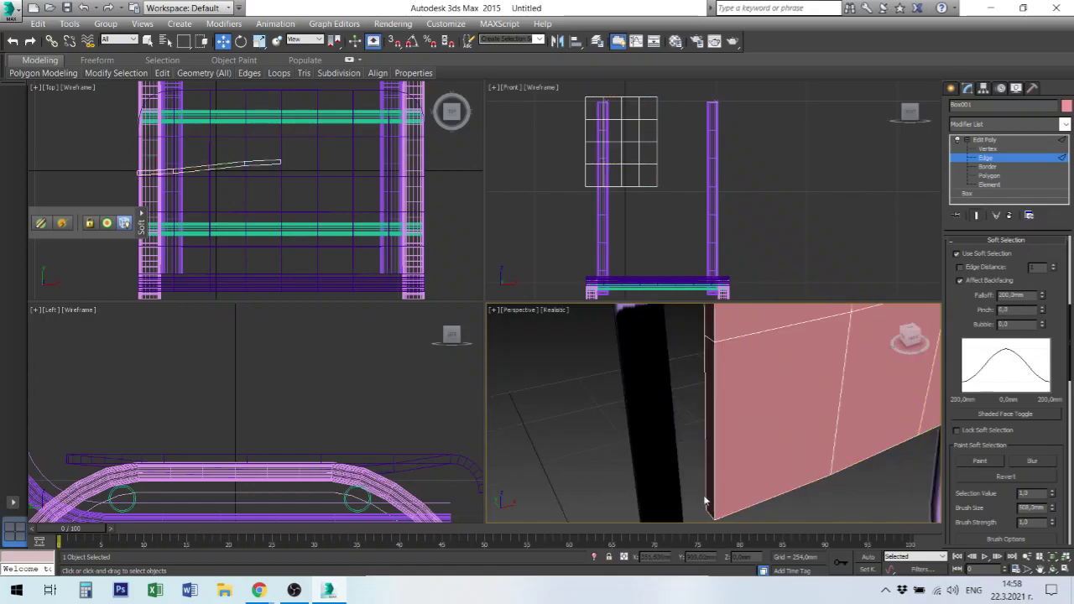
left_click(707, 510)
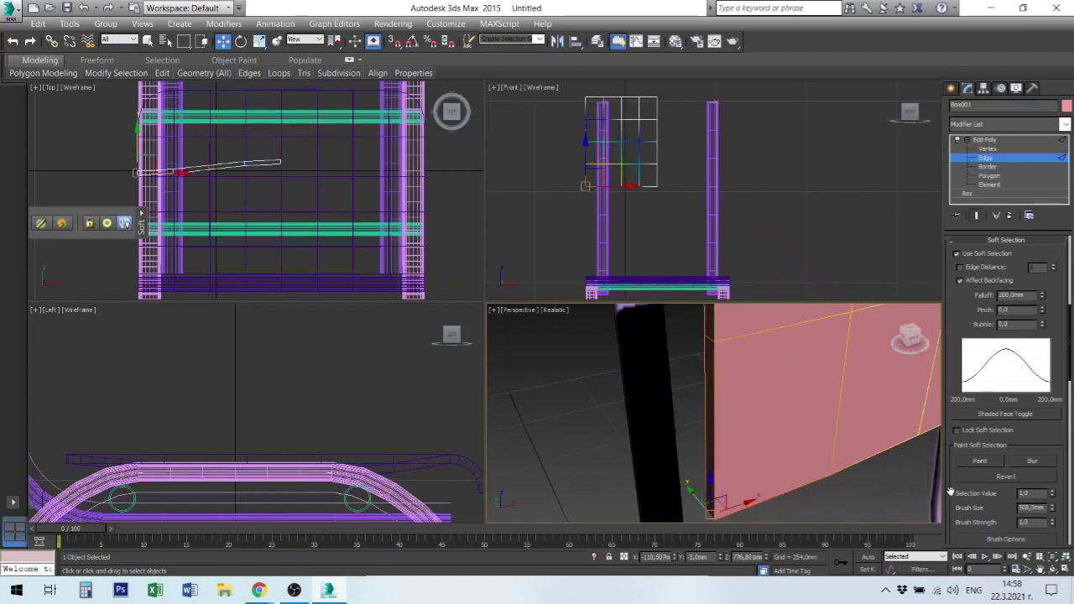
left_click(997, 243)
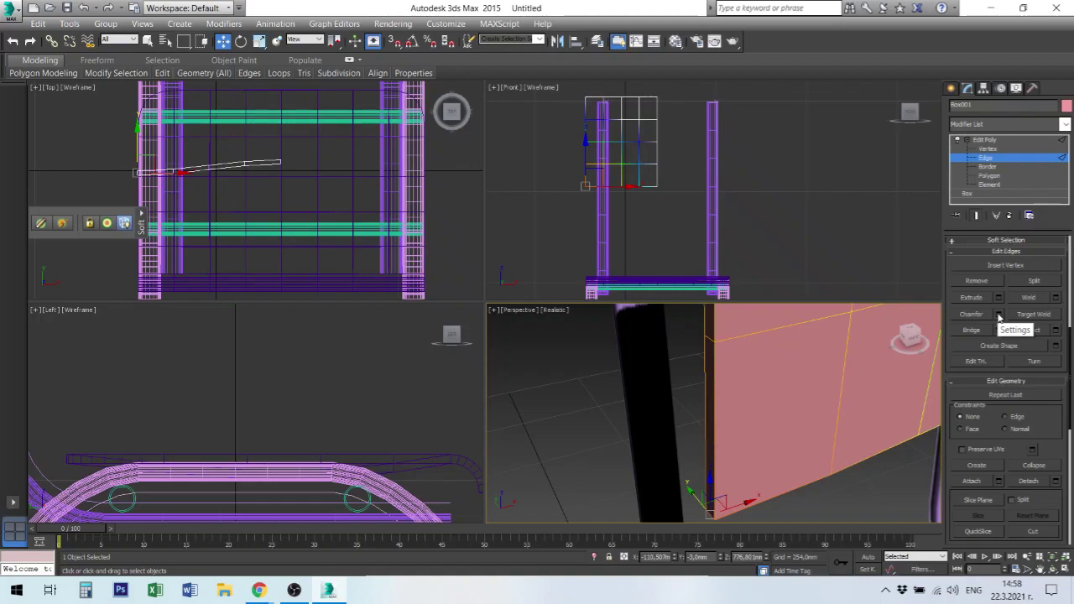
- Chamfer the top-left corner edge with a 40 mm amount and 5 segments
left_click(998, 314)
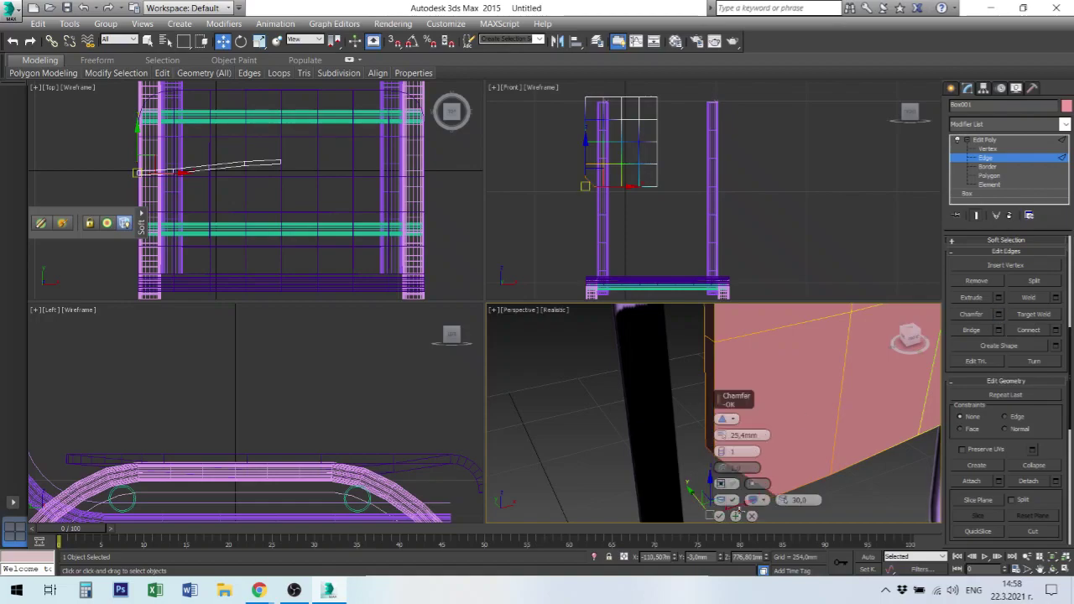
left_click(741, 435)
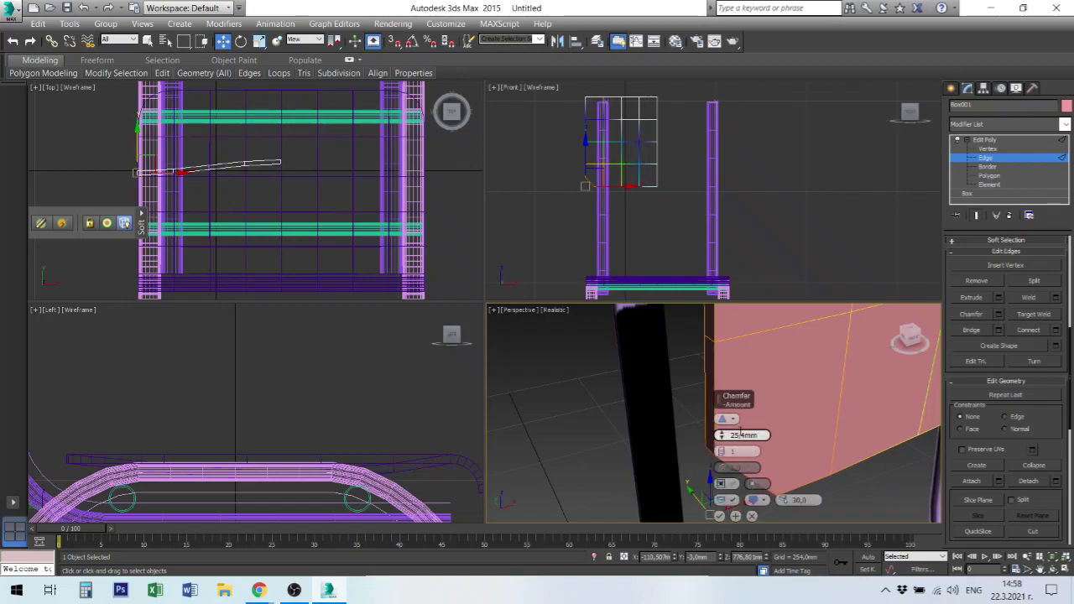
type("40")
key("Return")
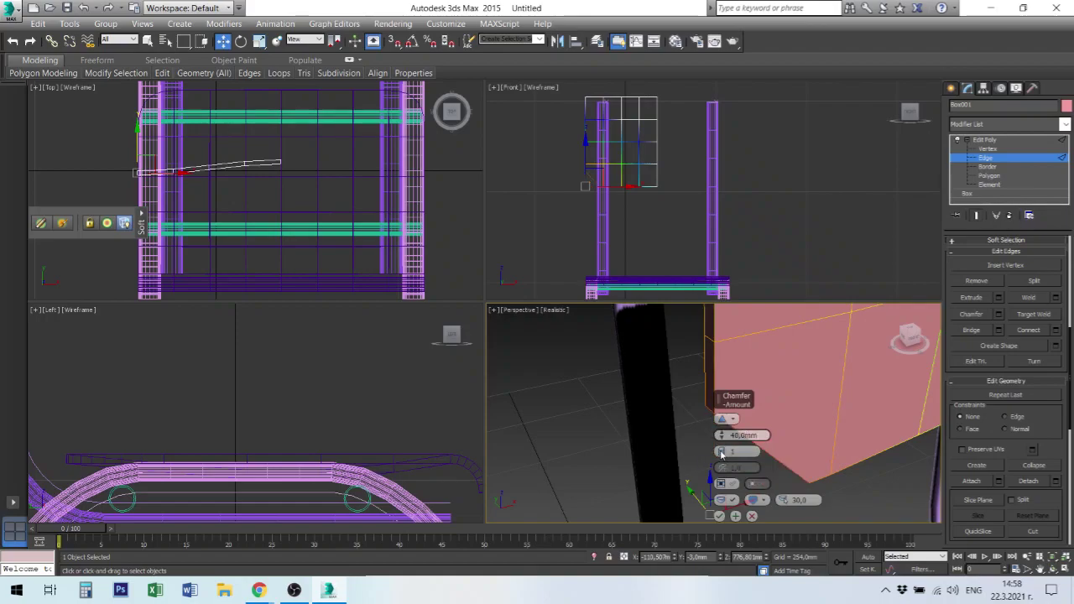
left_click(721, 450)
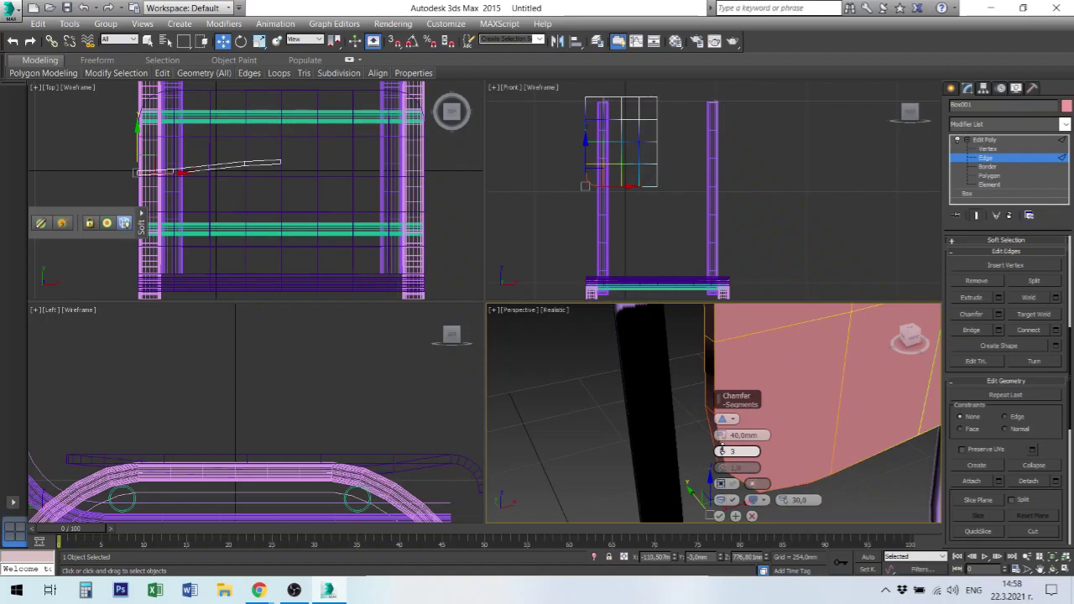
left_click(722, 448)
left_click(722, 447)
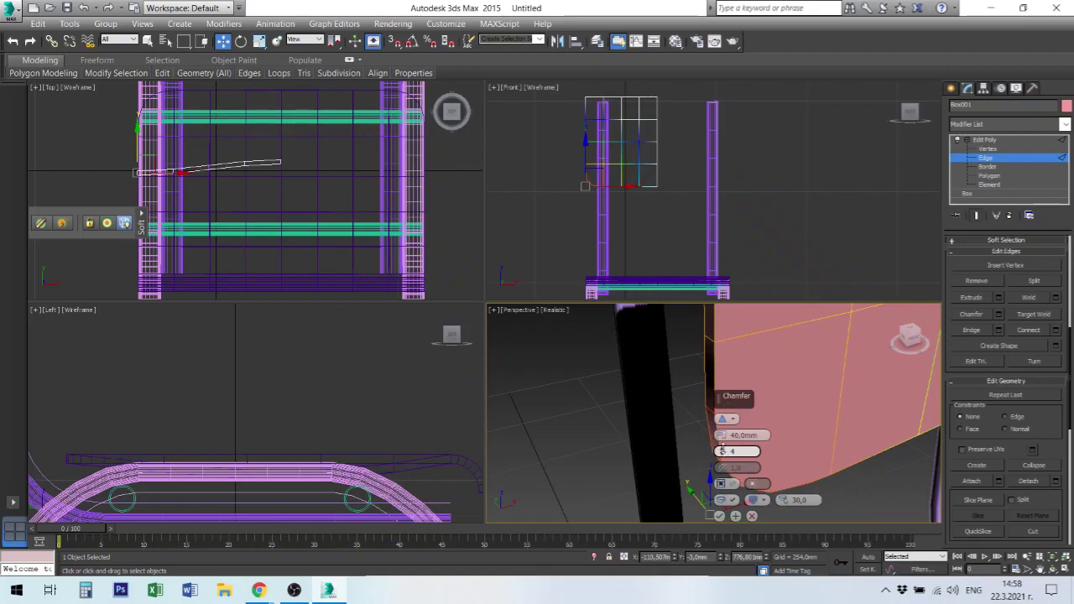
left_click(722, 450)
mouse_move(789, 375)
middle_mouse_down("alt")
mouse_move(728, 394)
mouse_move(808, 369)
mouse_move(795, 547)
middle_mouse_up("alt")
middle_click_drag(819, 324, 836, 413, "alt")
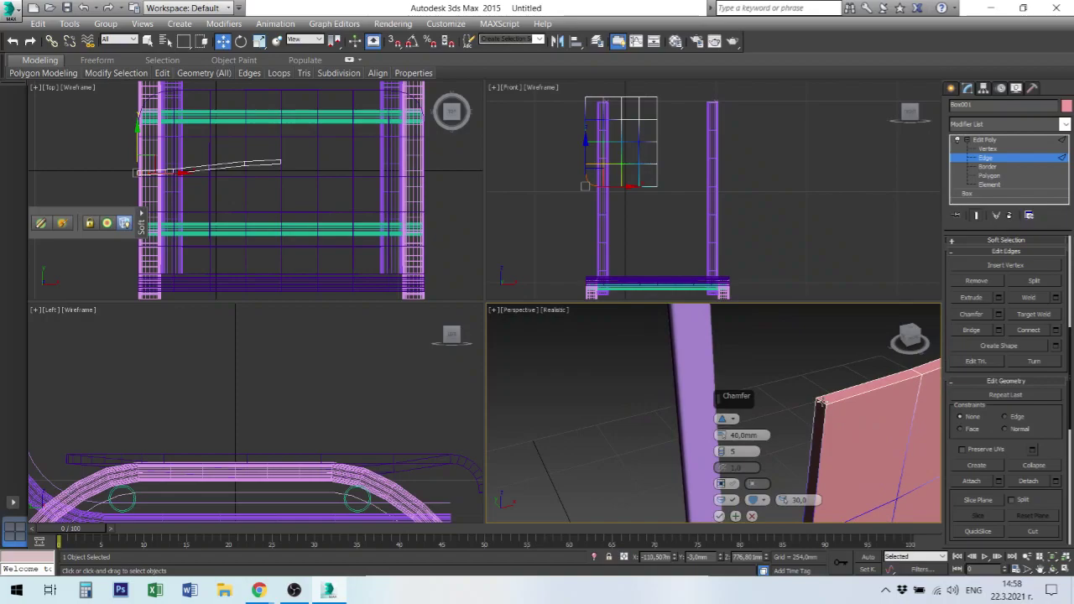
left_click(820, 401)
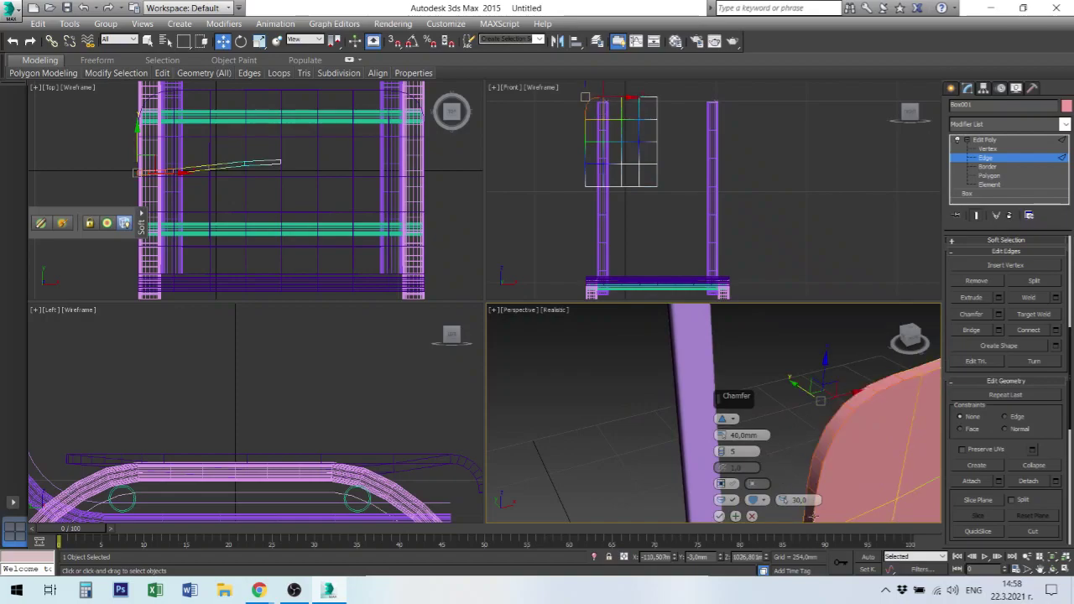
left_click(719, 515)
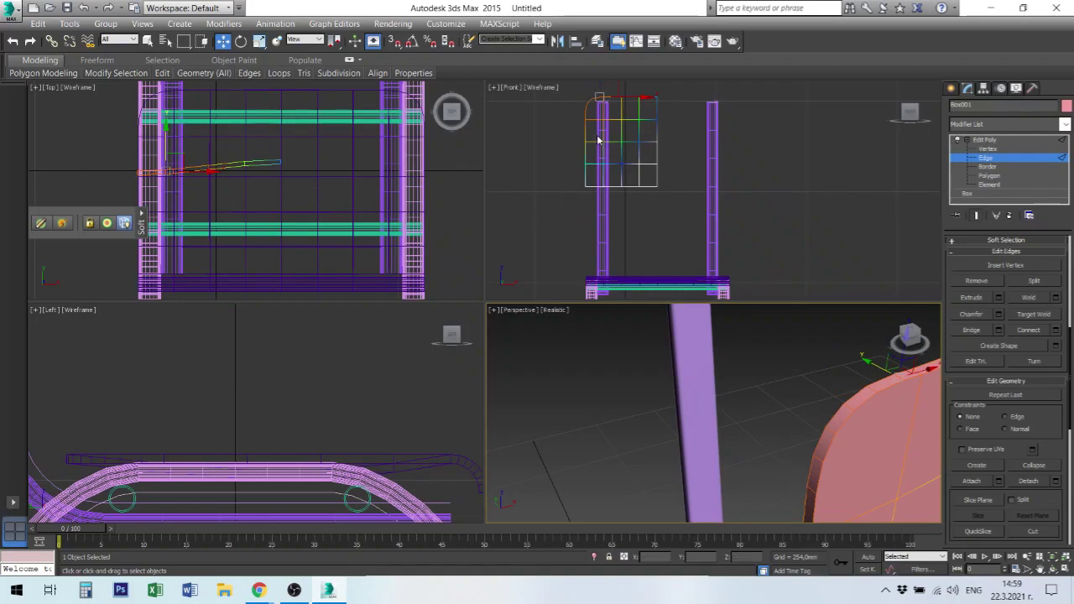
- Apply the same 40 mm, 5-segment chamfer to the bottom-left corner edge, then deselect
key("z")
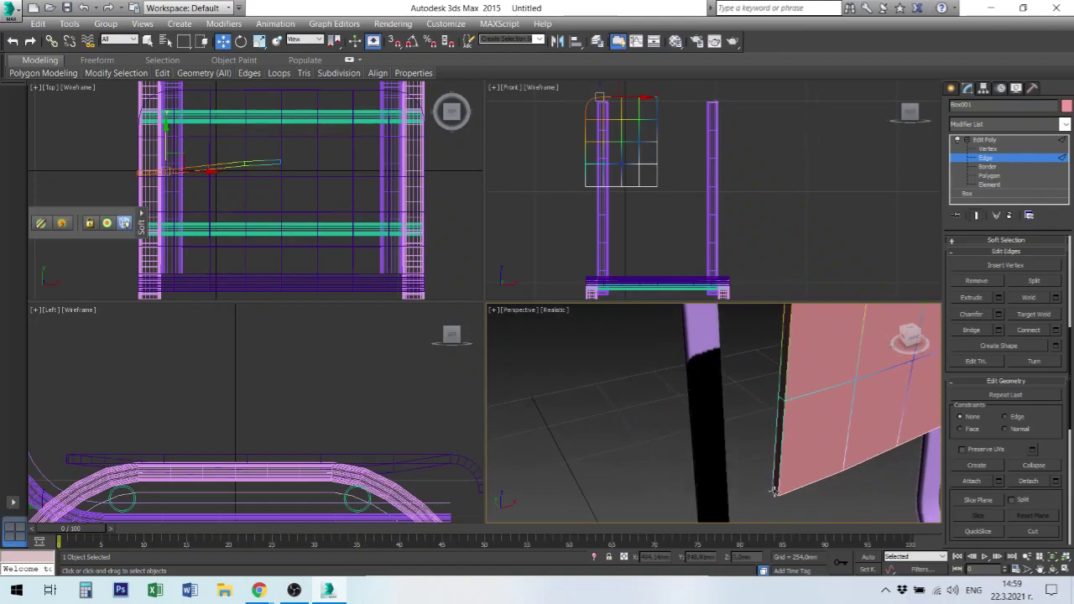
left_click(774, 490)
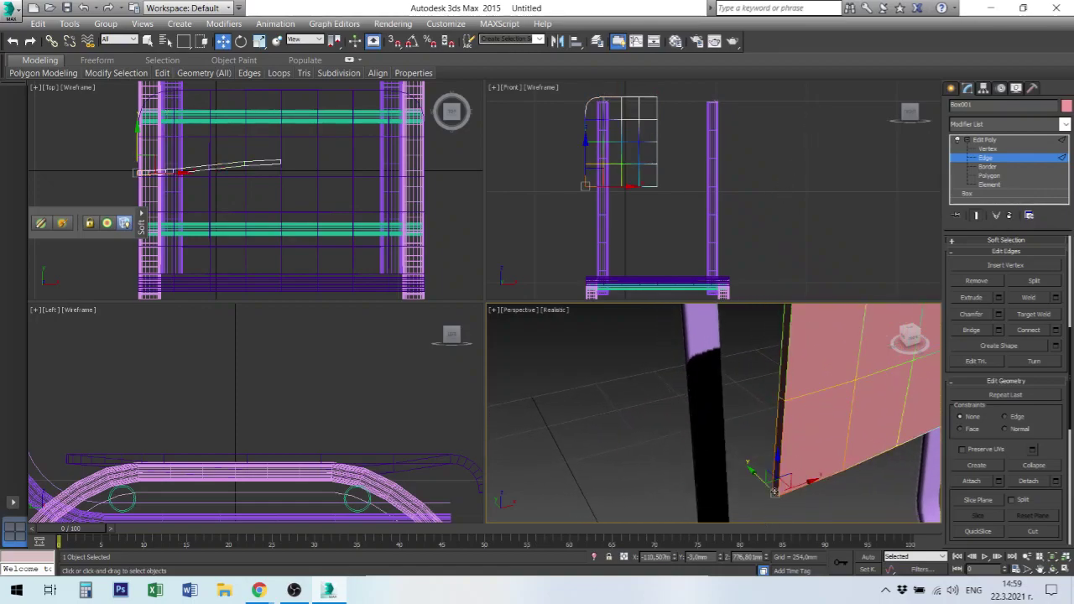
left_click(998, 315)
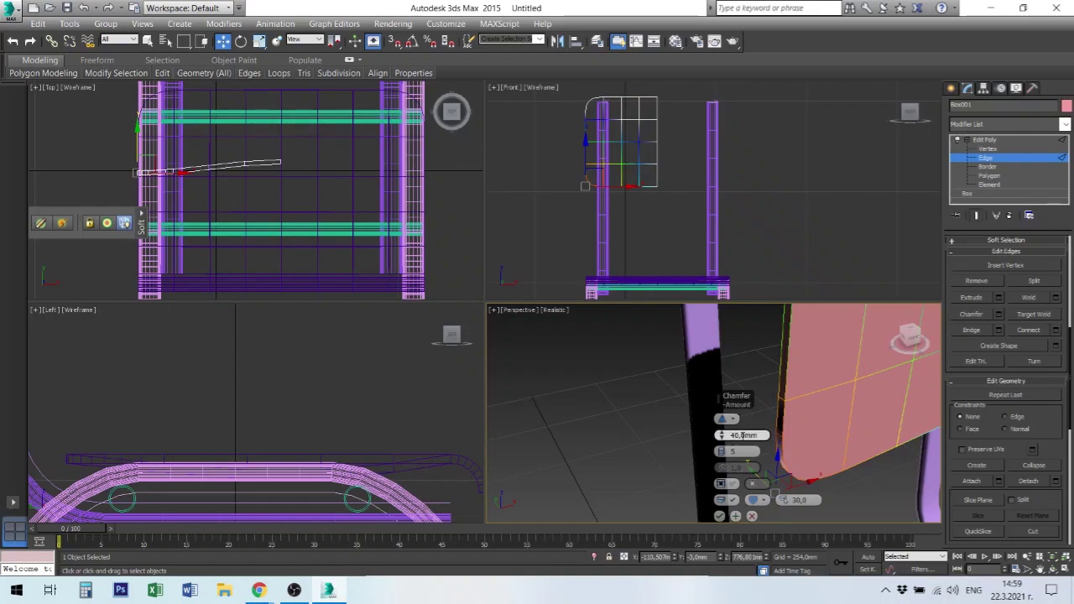
left_click(719, 516)
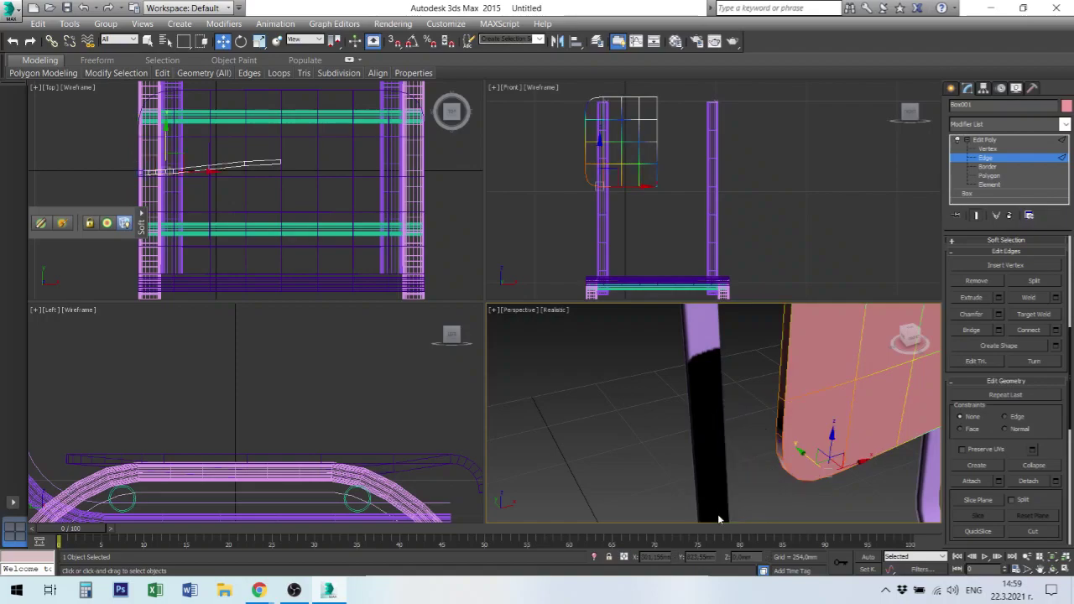
left_click(769, 448)
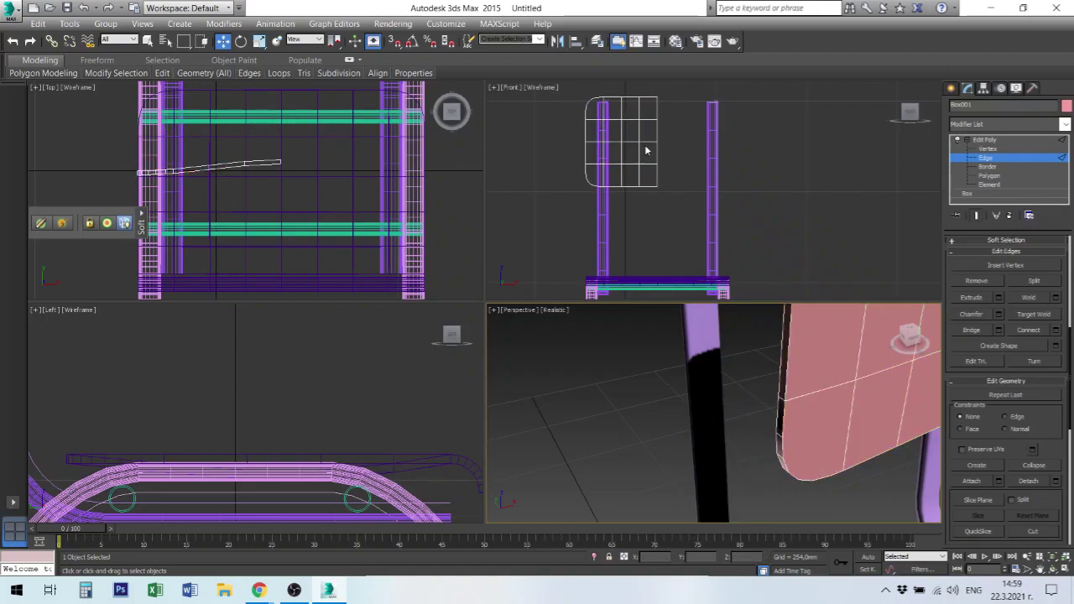
left_click(638, 151)
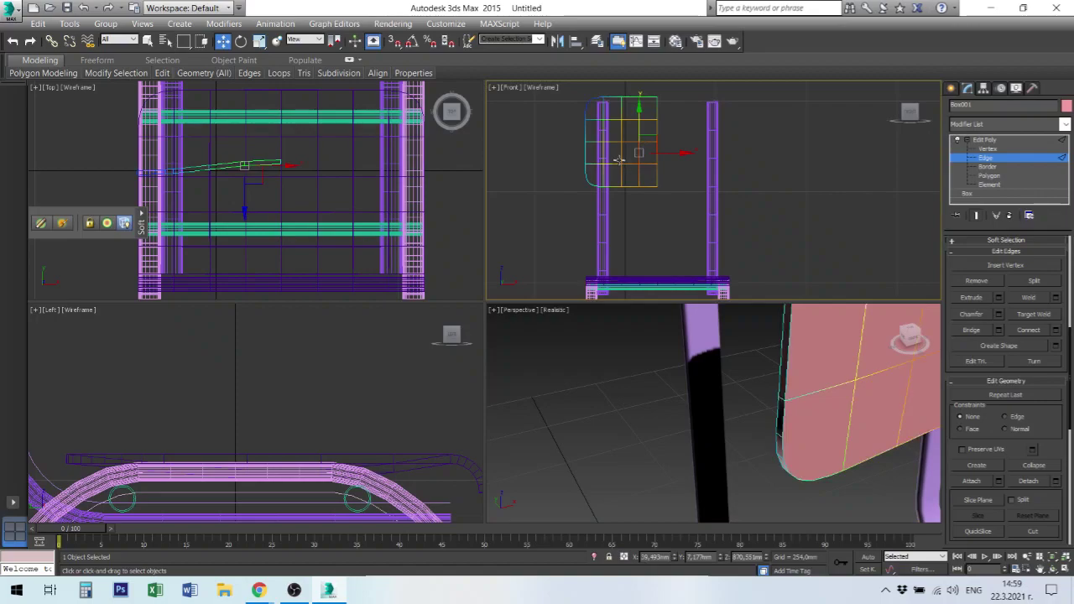
- With Affect Pivot Only and 3D Snap on, move the panel's pivot onto its right edge
left_click(984, 89)
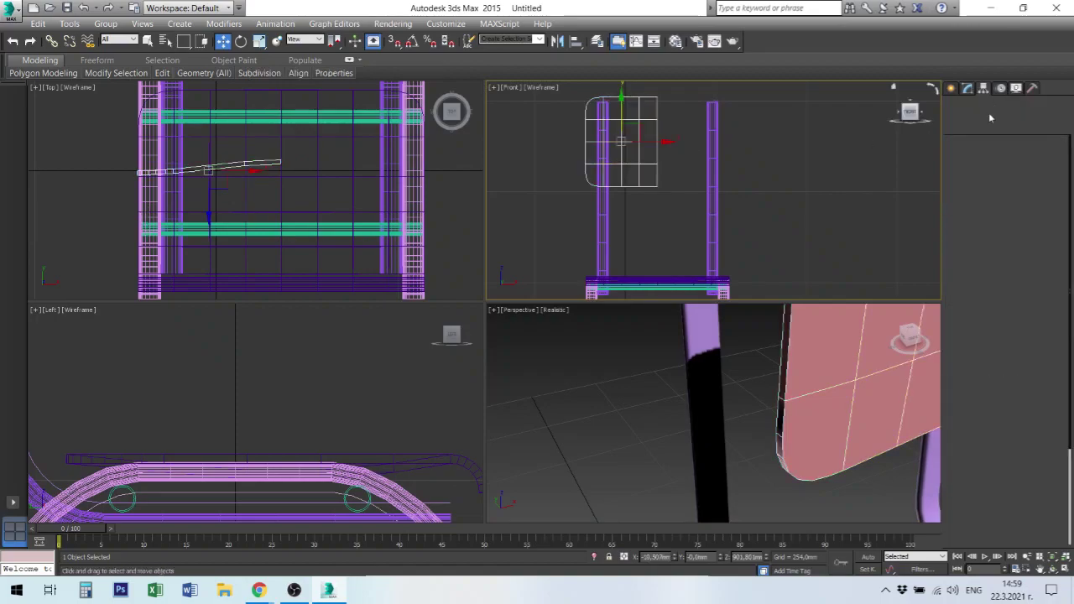
left_click(991, 171)
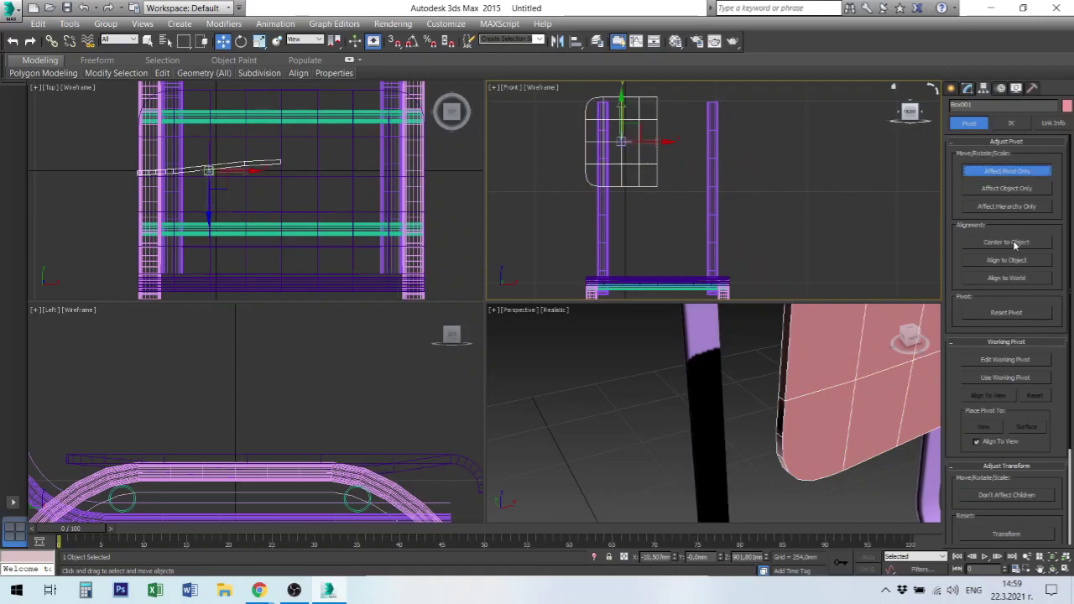
left_click(1015, 244)
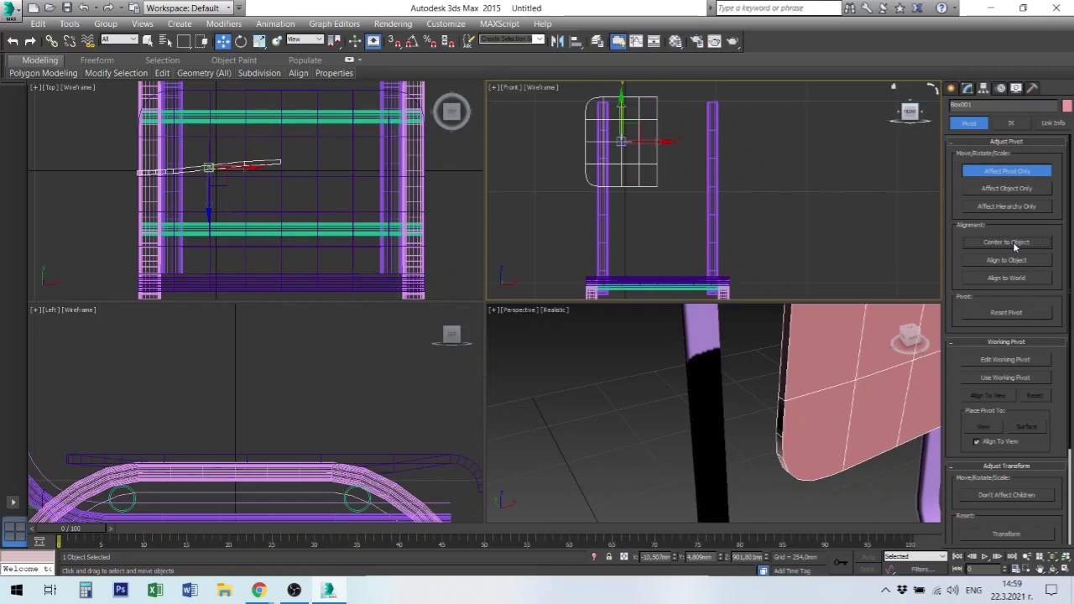
left_click(1005, 261)
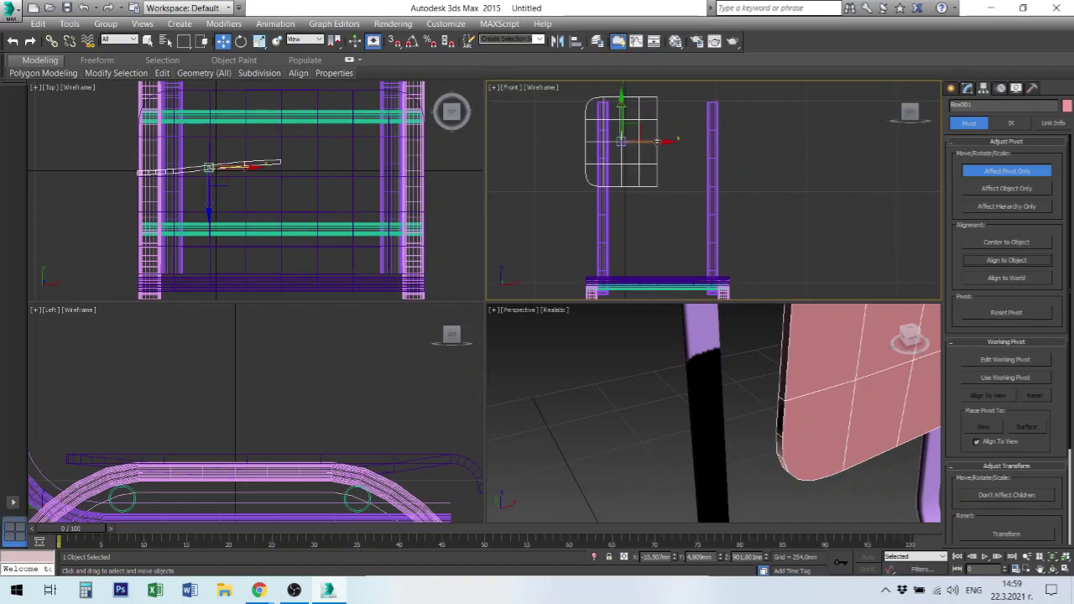
left_click_drag(657, 141, 693, 143)
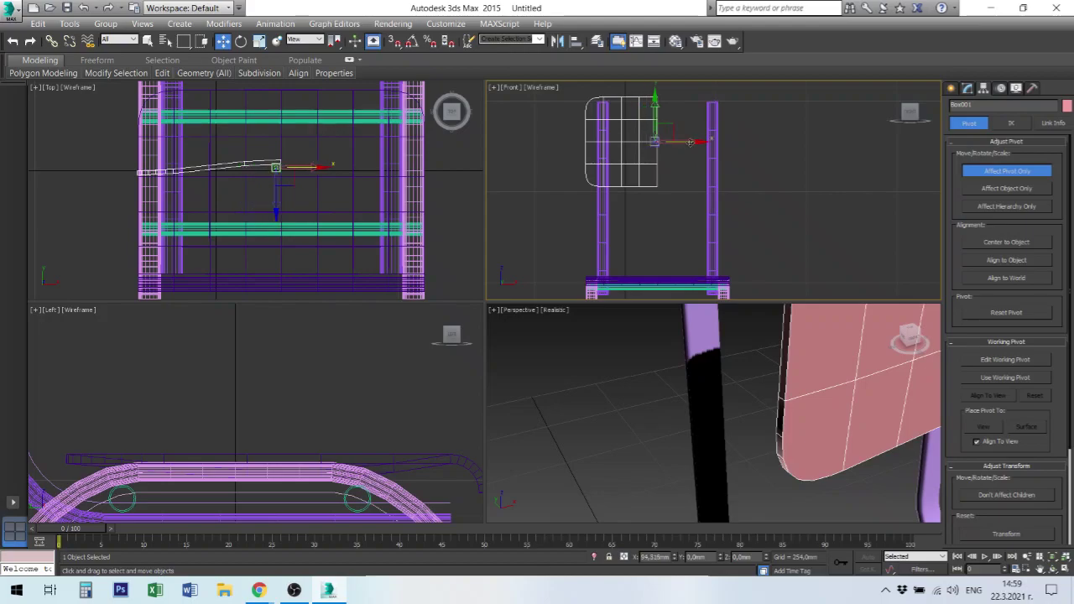
scroll(652, 139, "up", 2)
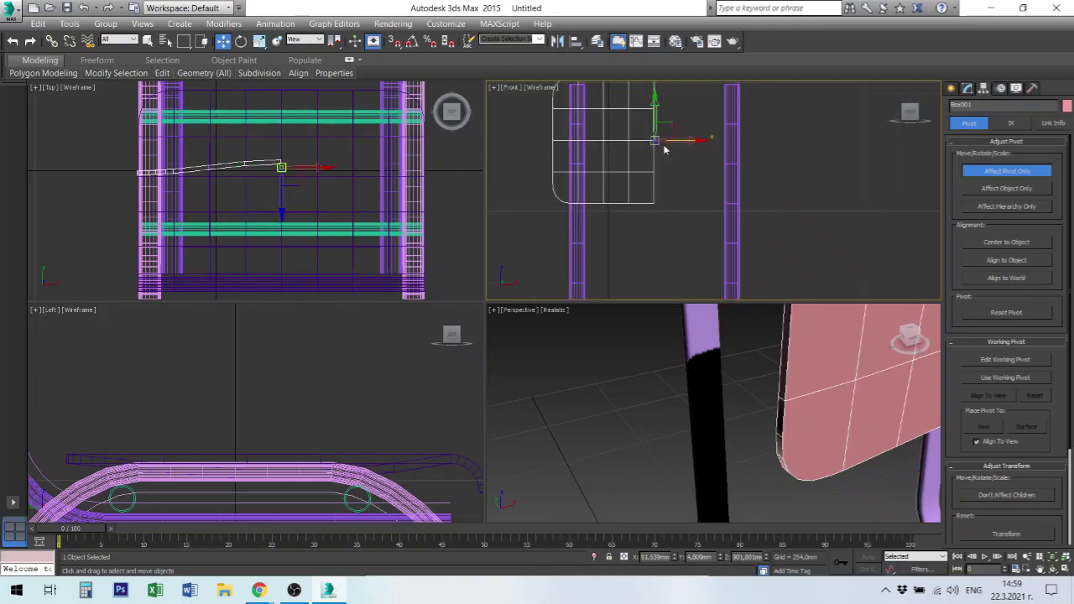
scroll(651, 140, "up", 3)
scroll(651, 139, "up", 3)
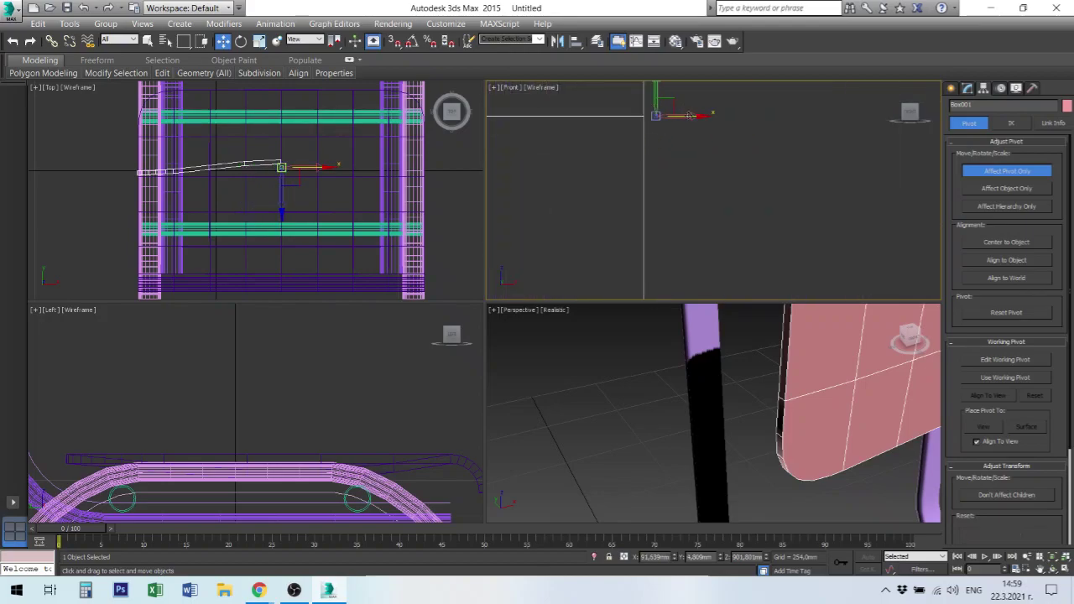
left_click_drag(678, 115, 674, 115)
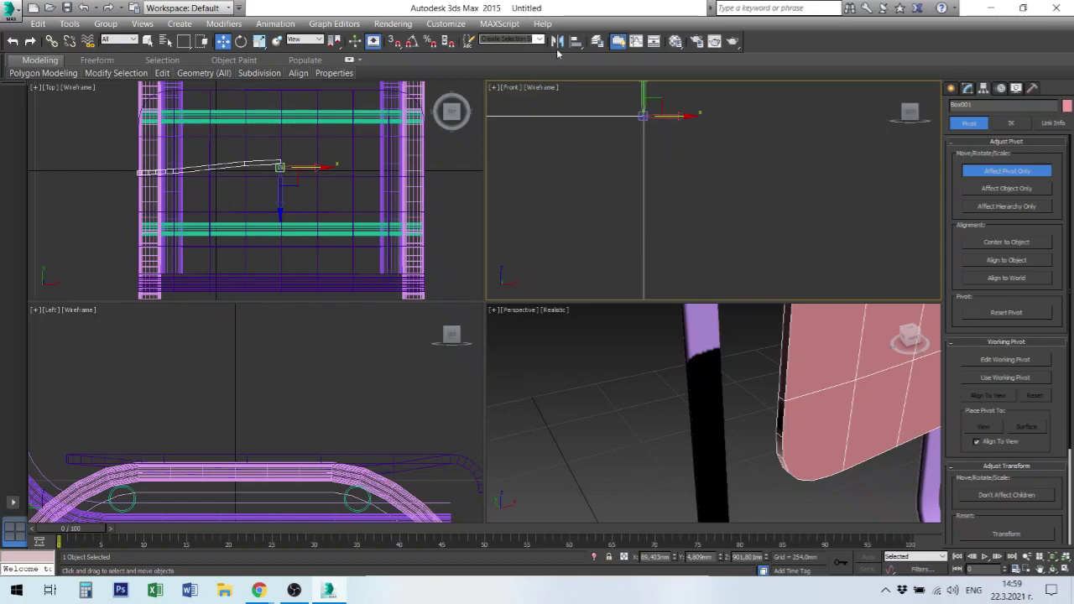
left_click(394, 42)
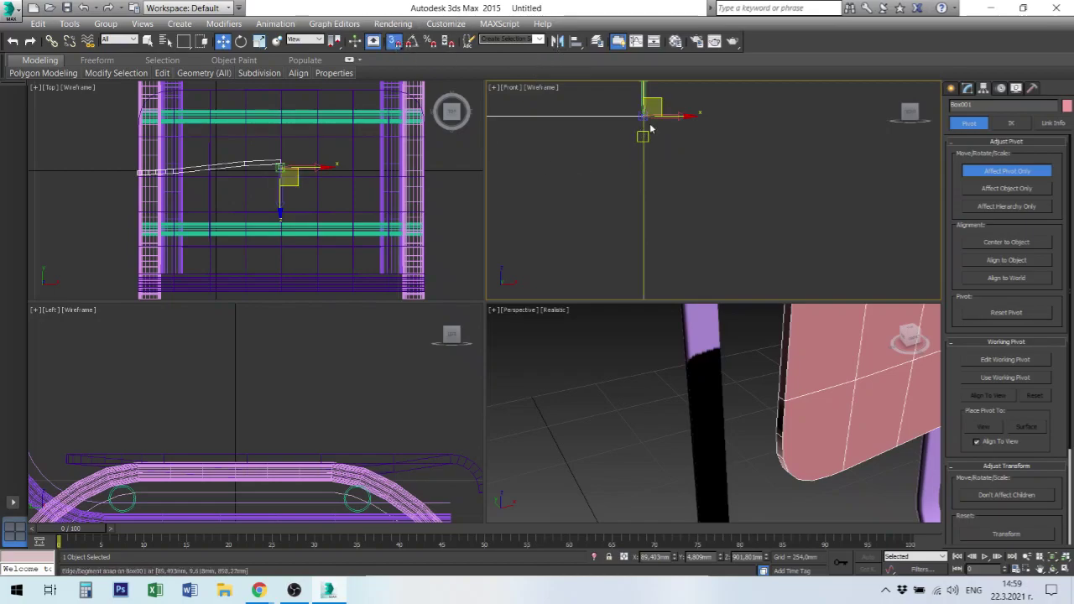
left_click_drag(650, 115, 651, 115)
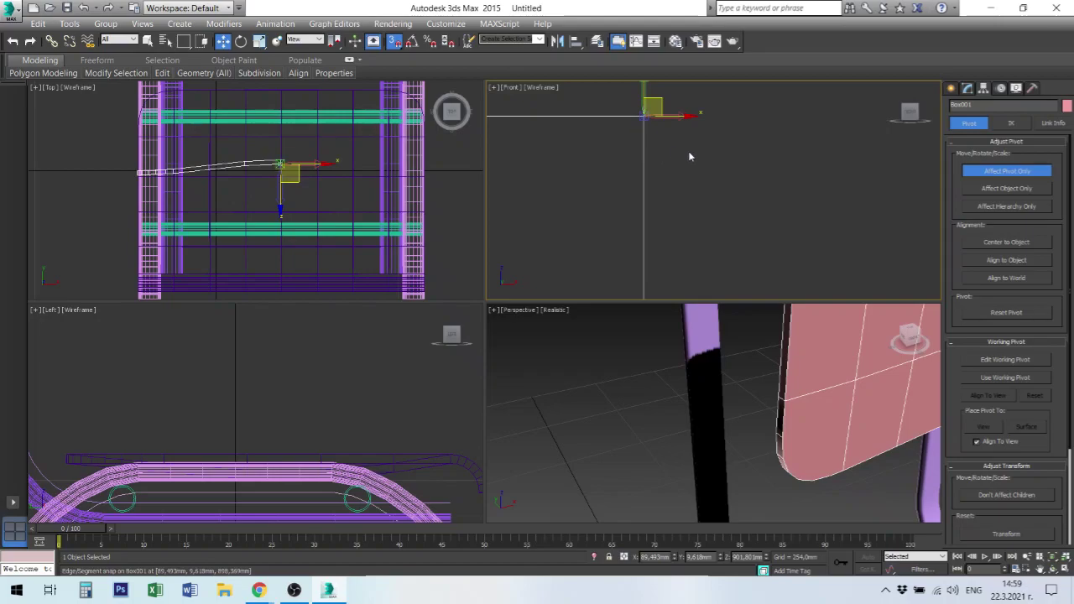
scroll(689, 157, "down", 3)
- Turn off Affect Pivot Only, reframe the whole chair, and return to the Modify panel
left_click(1018, 172)
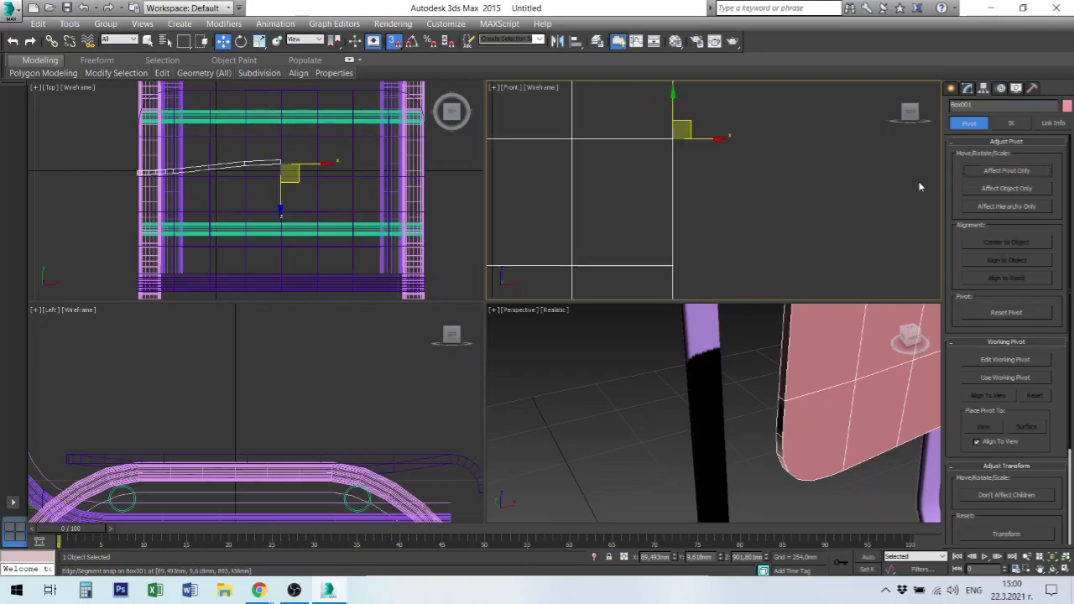
scroll(842, 189, "down", 2)
scroll(841, 189, "down", 2)
scroll(837, 177, "down", 2)
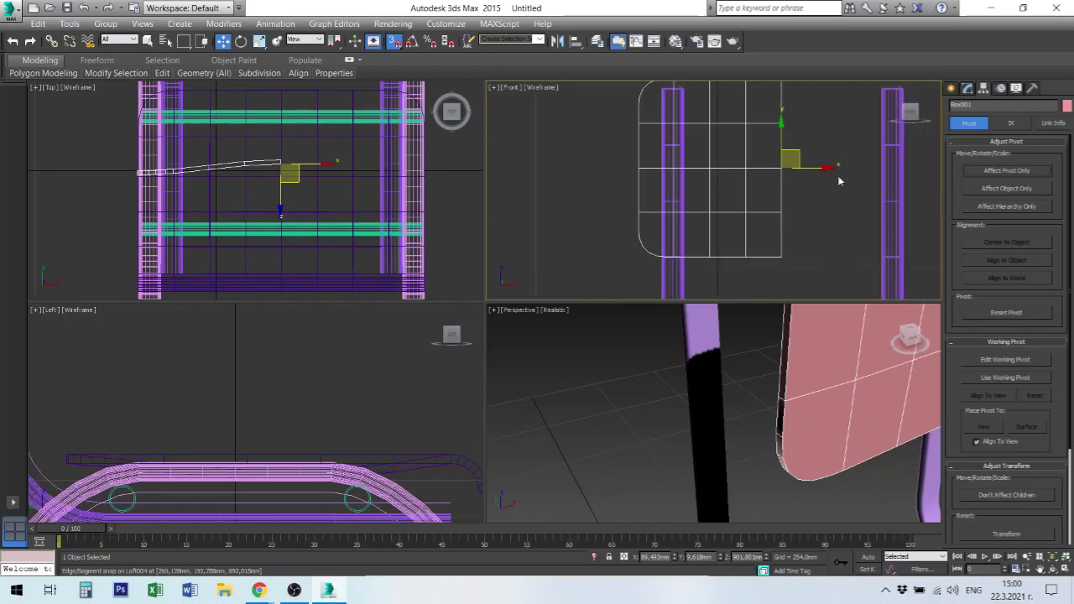
scroll(838, 177, "down", 3)
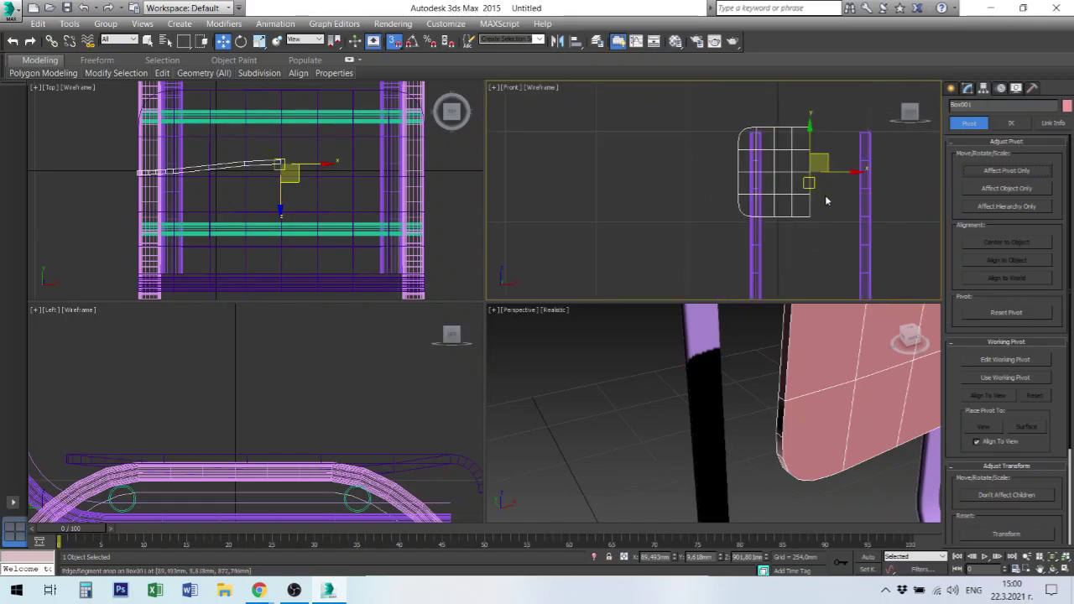
scroll(825, 214, "up", 1)
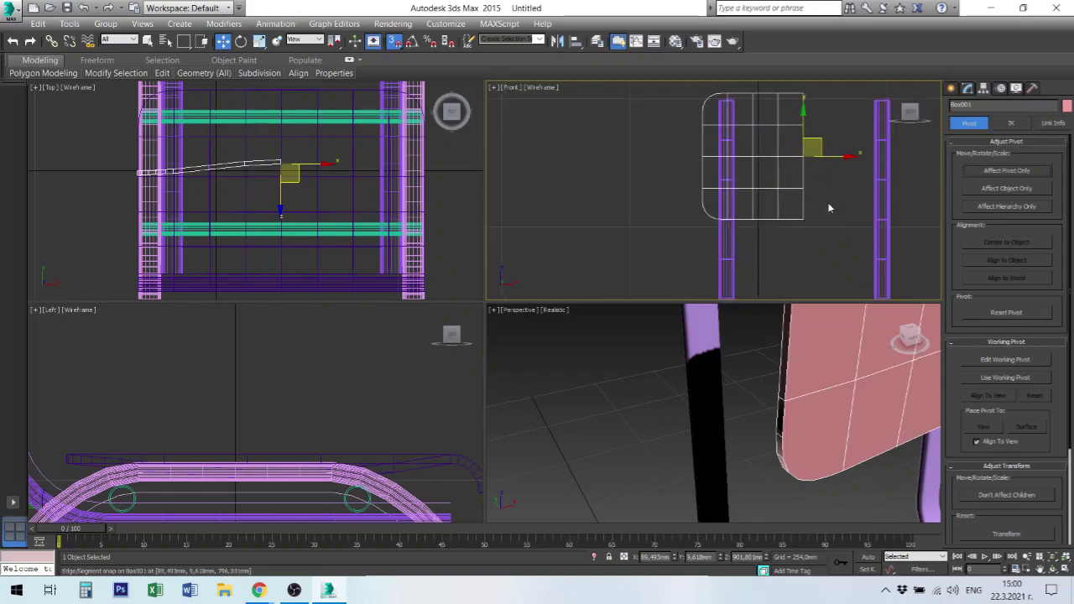
scroll(786, 307, "down", 5)
mouse_move(786, 306)
middle_mouse_down("alt")
mouse_move(635, 389)
mouse_move(727, 364)
middle_mouse_up("alt")
scroll(643, 391, "up", 5)
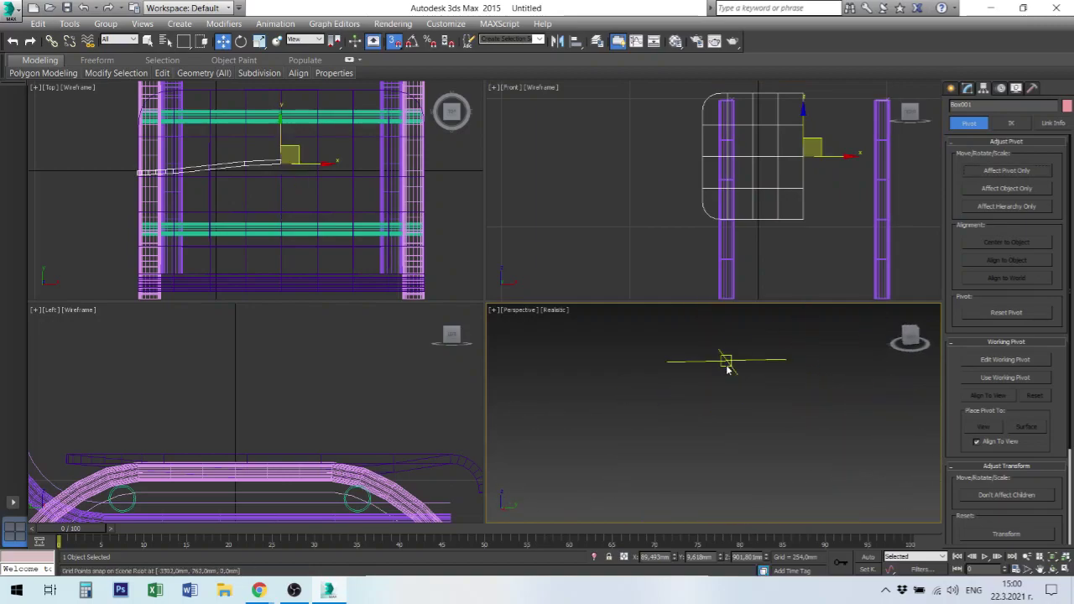
scroll(735, 380, "down", 5)
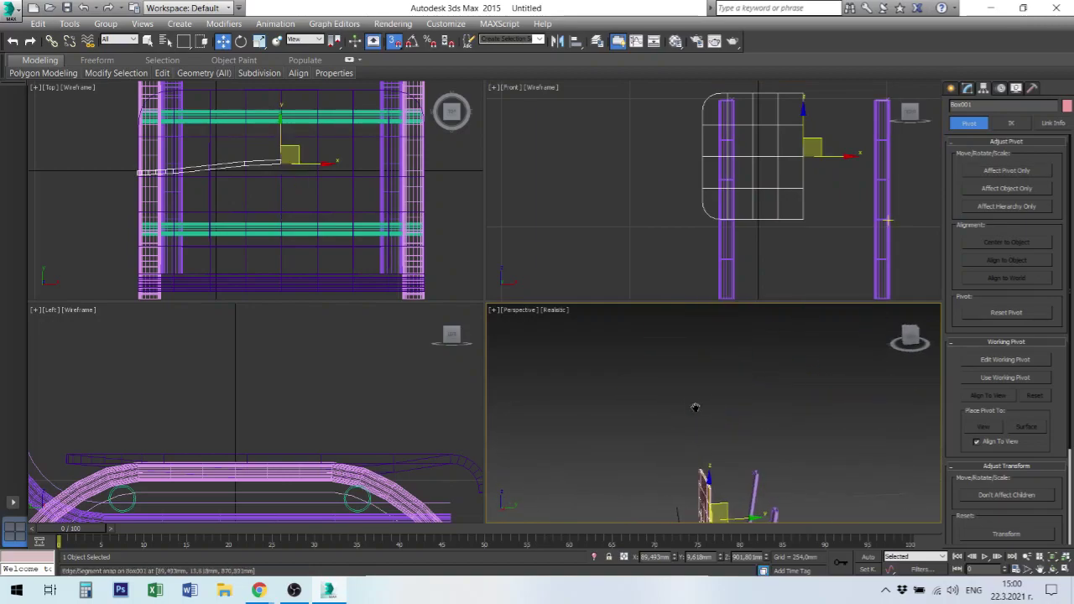
middle_click_drag(694, 408, 701, 368)
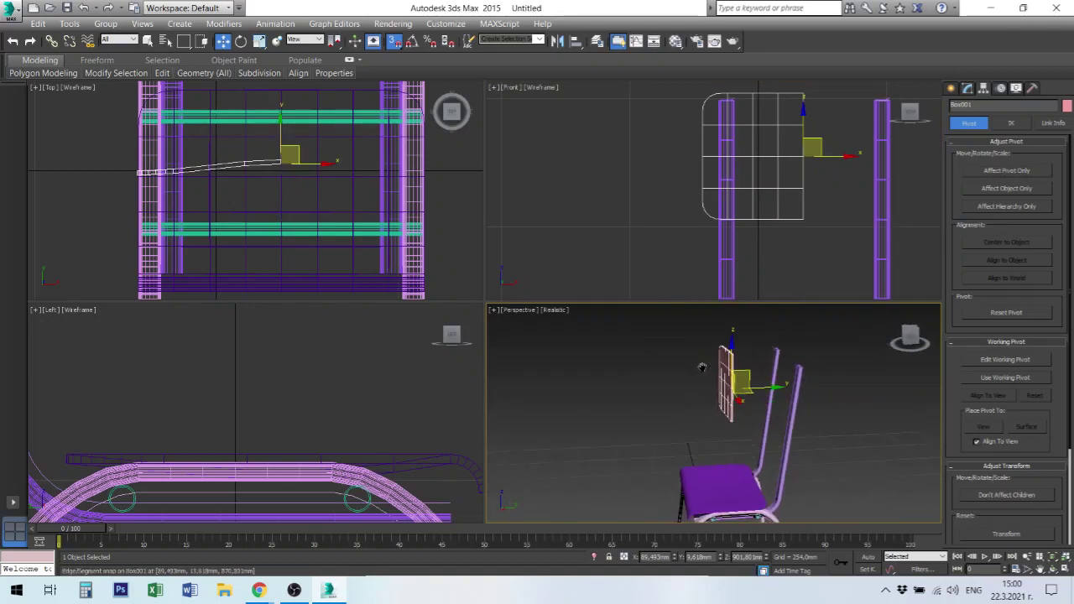
left_click(967, 88)
scroll(731, 382, "up", 3)
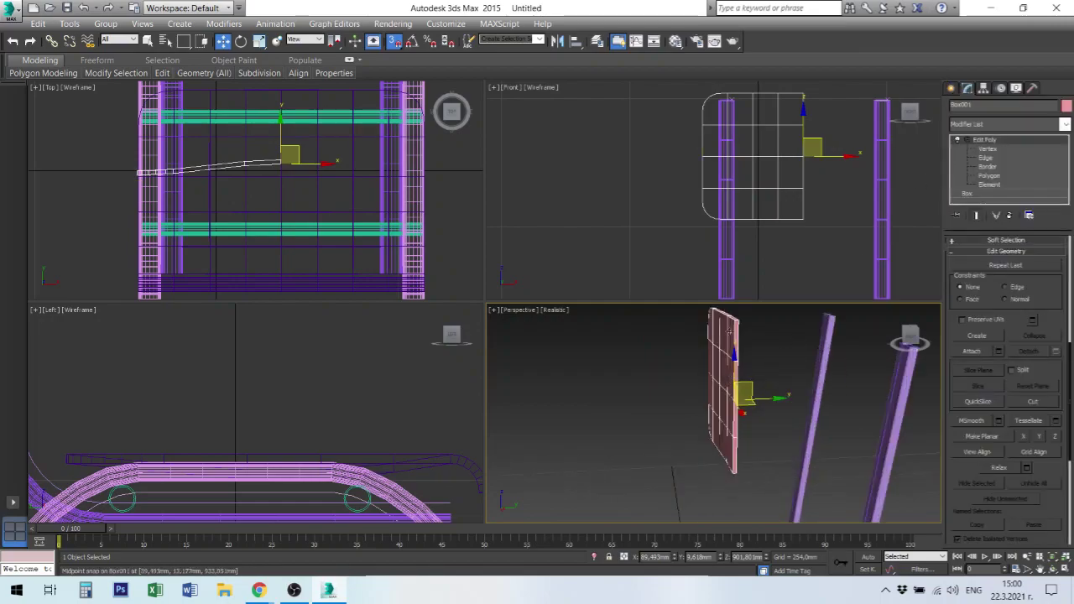
- Turn snaps off with S, then select and deselect several backrest polygons at Polygon level
scroll(739, 327, "up", 3)
scroll(739, 327, "down", 4)
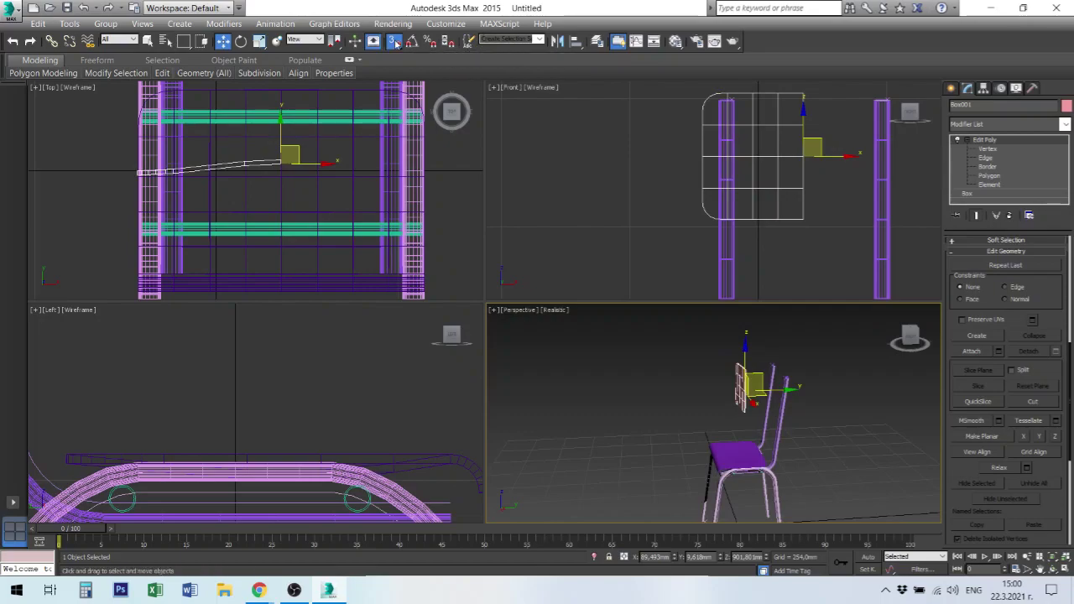
key("s")
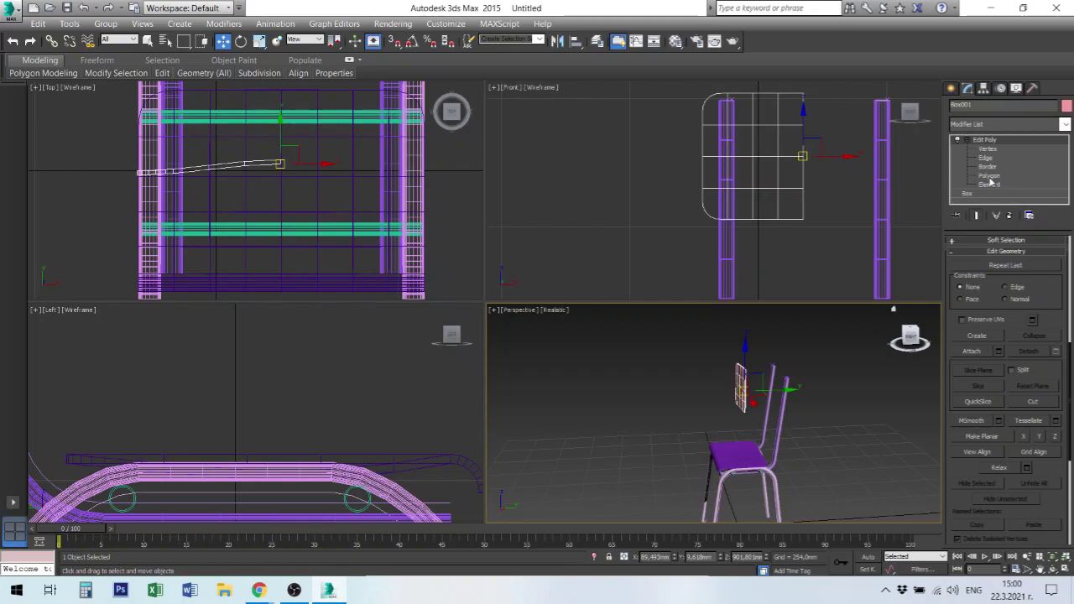
left_click(989, 176)
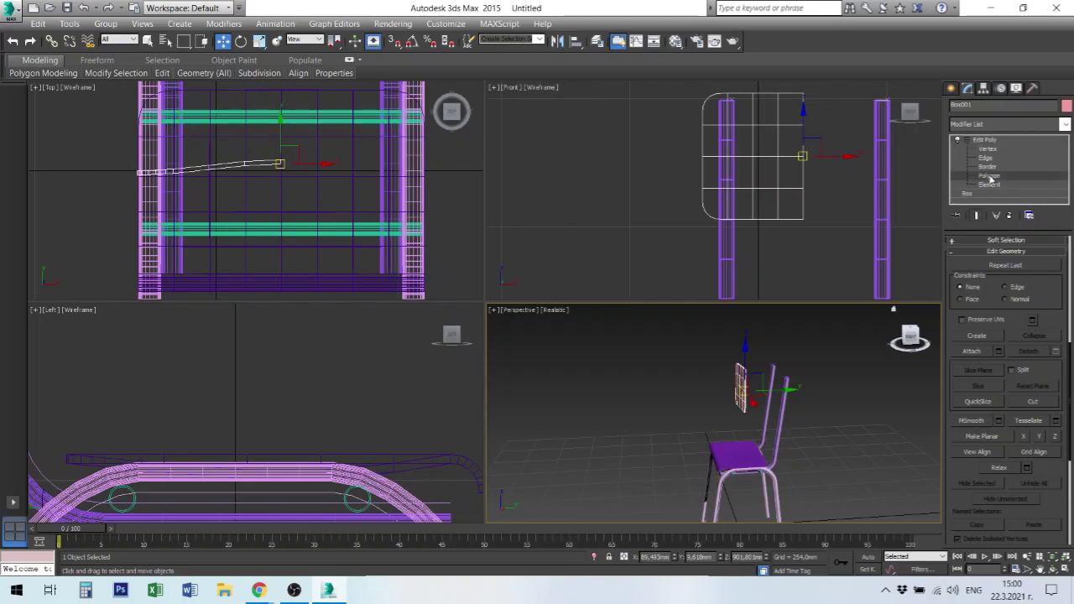
scroll(741, 392, "up", 3)
scroll(744, 391, "up", 2)
scroll(746, 389, "up", 2)
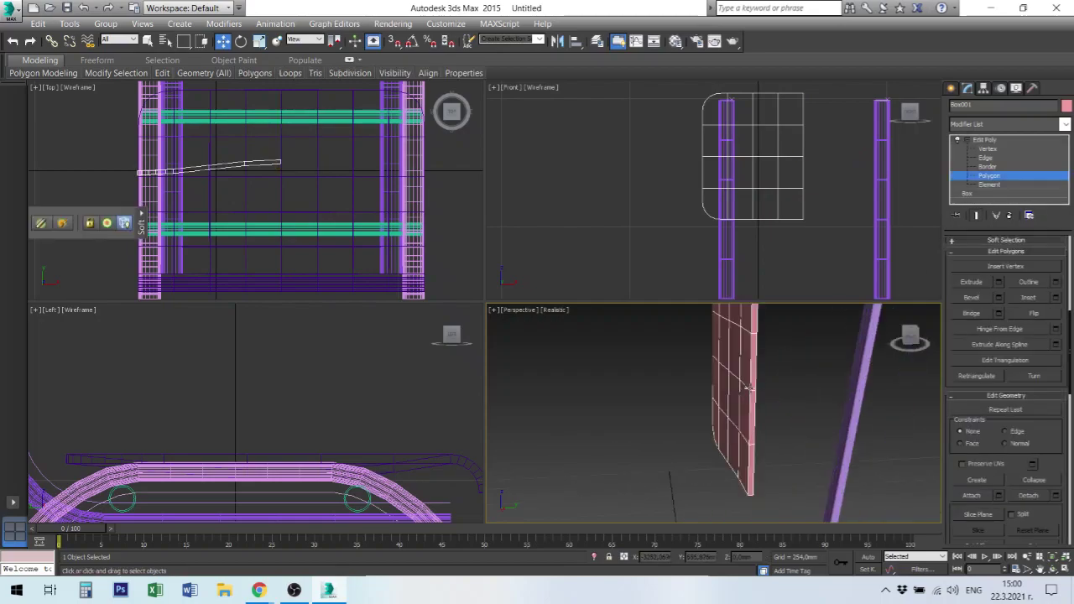
left_click(754, 385)
left_click(752, 405)
left_click(755, 424)
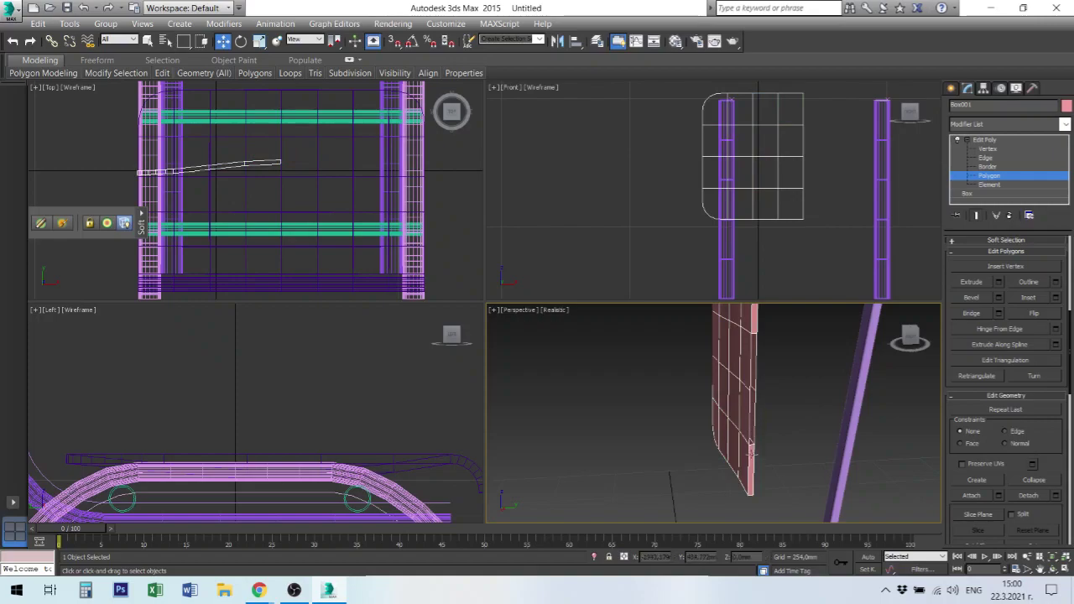
left_click(749, 453)
left_click(752, 423)
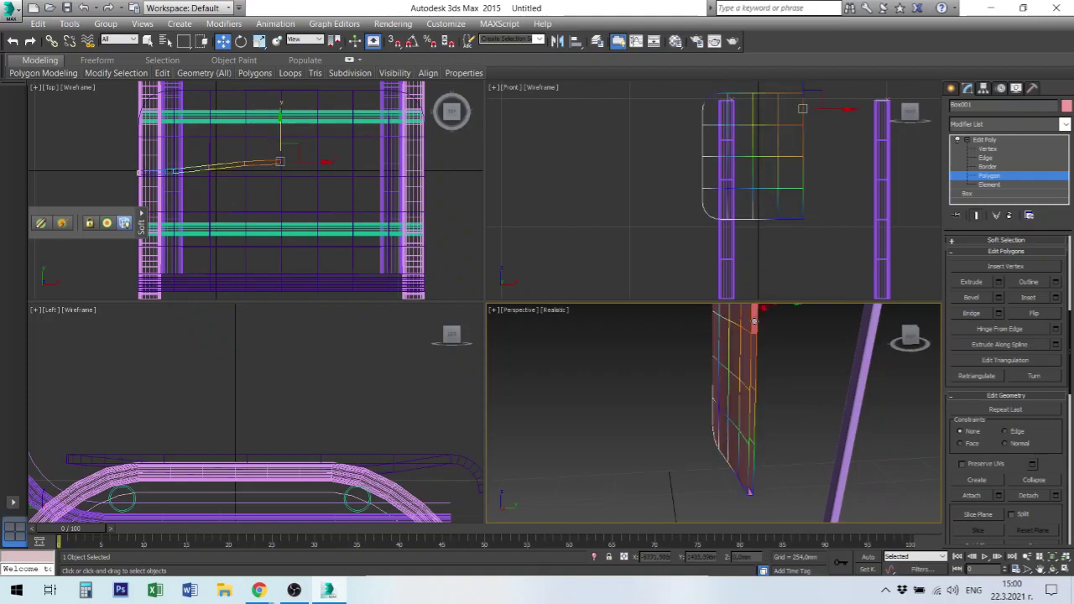
mouse_move(758, 336)
middle_mouse_down("alt")
mouse_move(728, 391)
mouse_move(751, 336)
middle_mouse_up("alt")
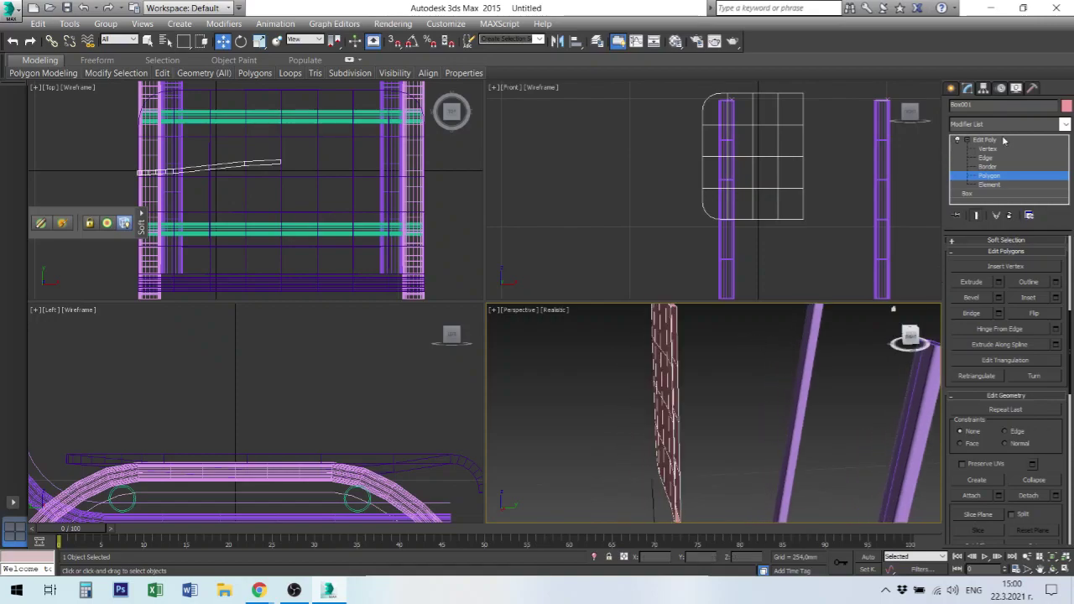
- Add a Symmetry modifier to Box001 with Mirror Axis X and Flip enabled
left_click(982, 140)
left_click(1065, 124)
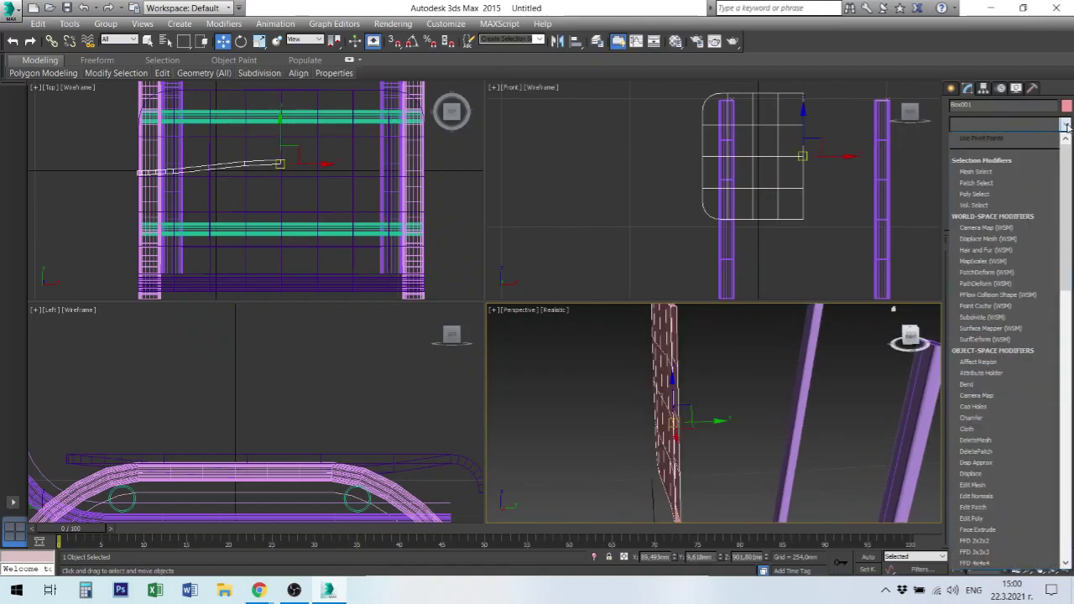
scroll(990, 336, "down", 10)
scroll(990, 335, "down", 5)
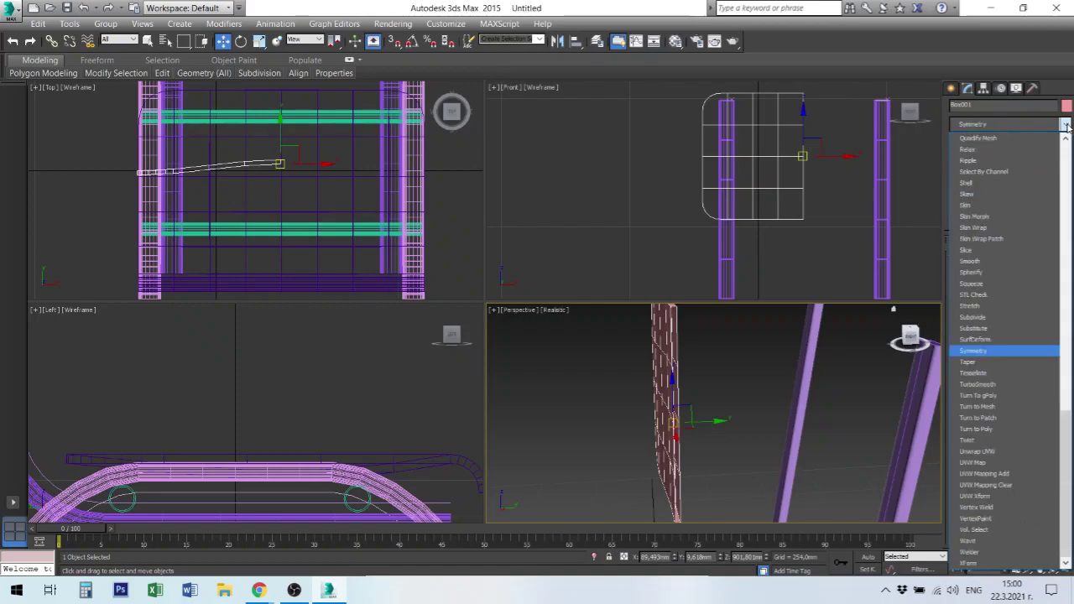
left_click(973, 351)
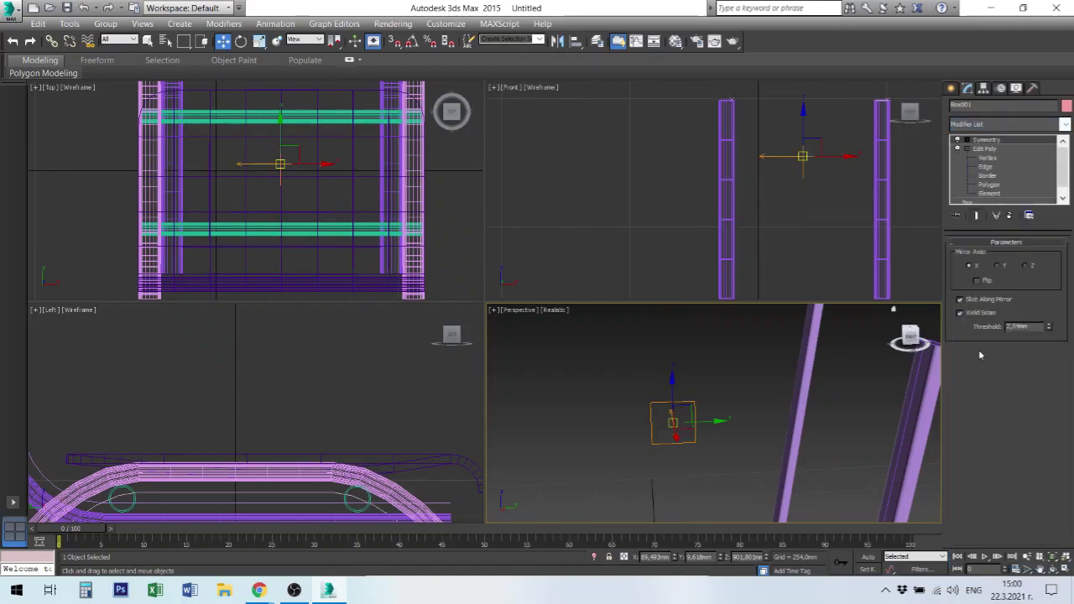
left_click(999, 267)
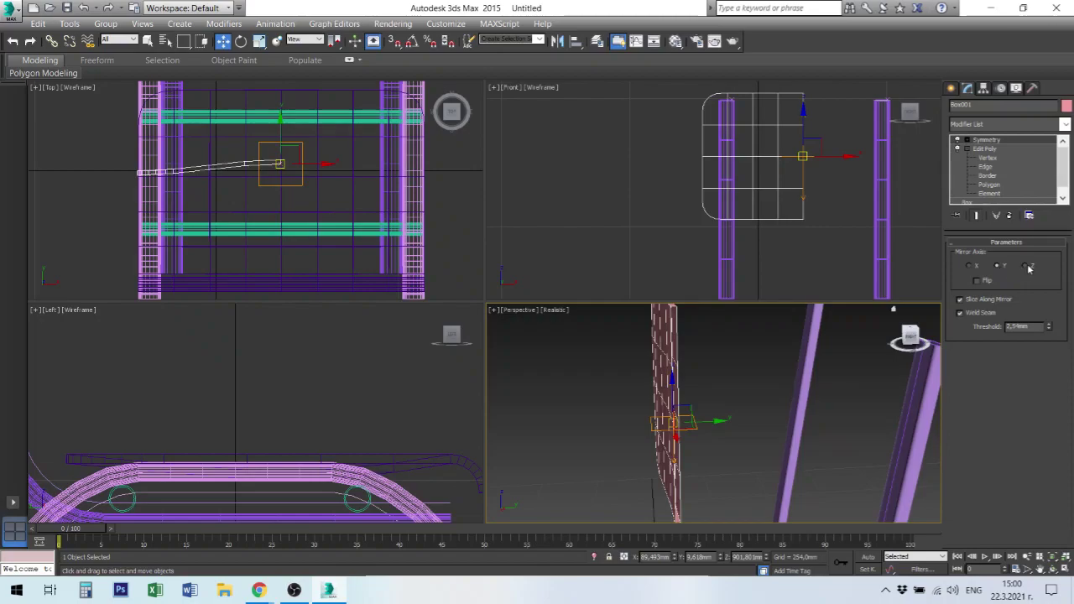
left_click(1027, 266)
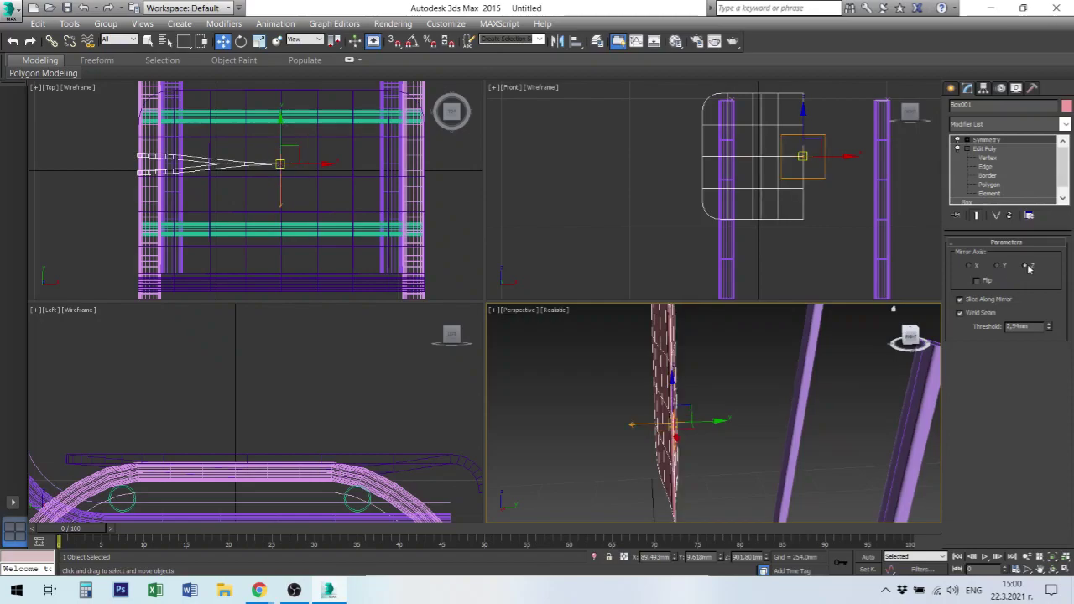
left_click(970, 266)
left_click(976, 281)
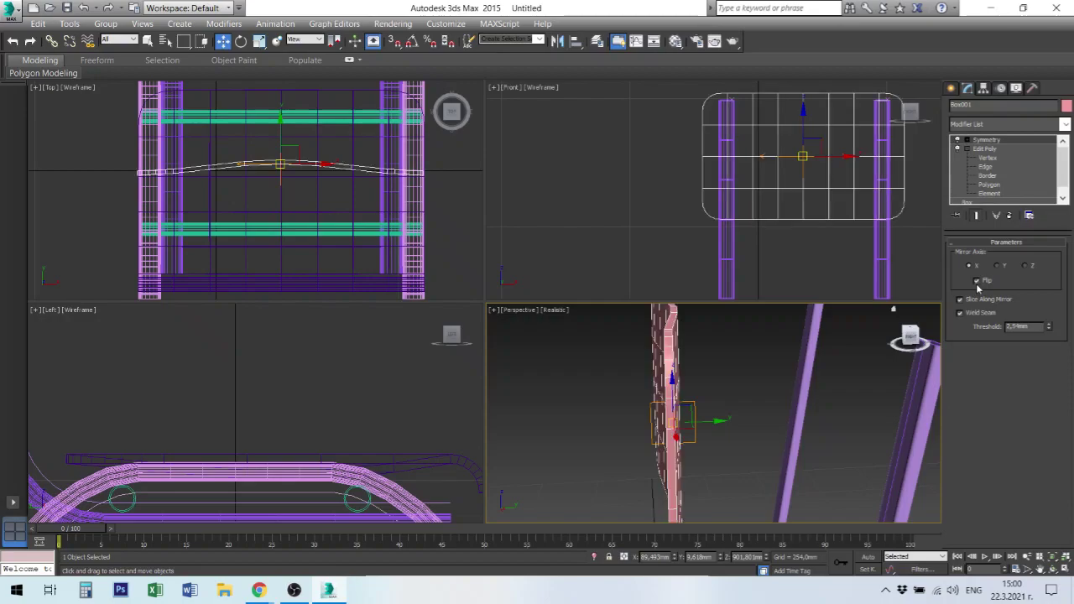
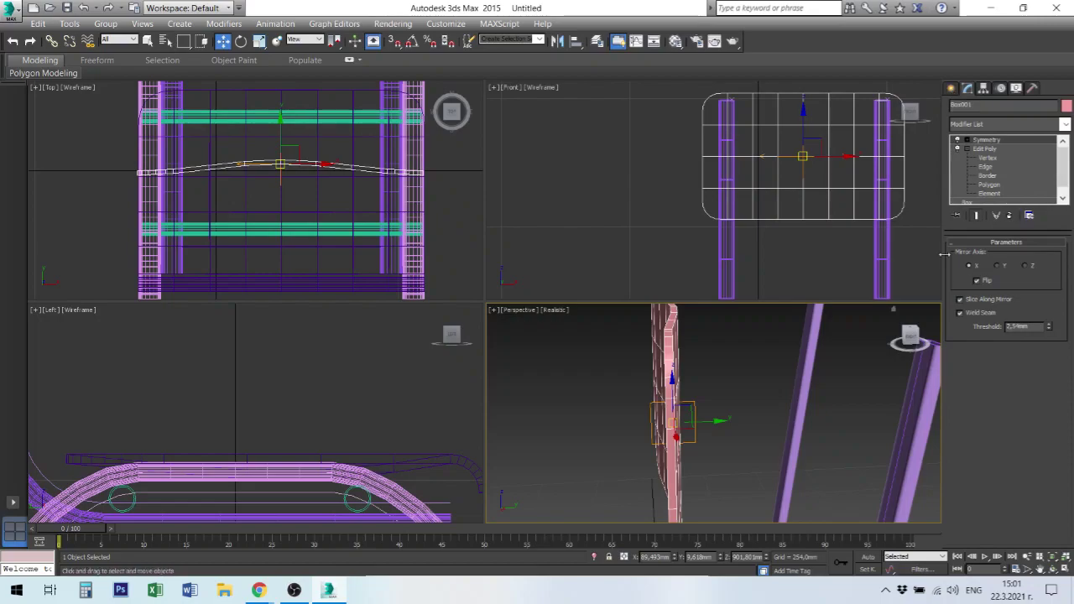
- Frame the whole chair in Perspective, then zoom the Left view in on the chair back
left_click(746, 386)
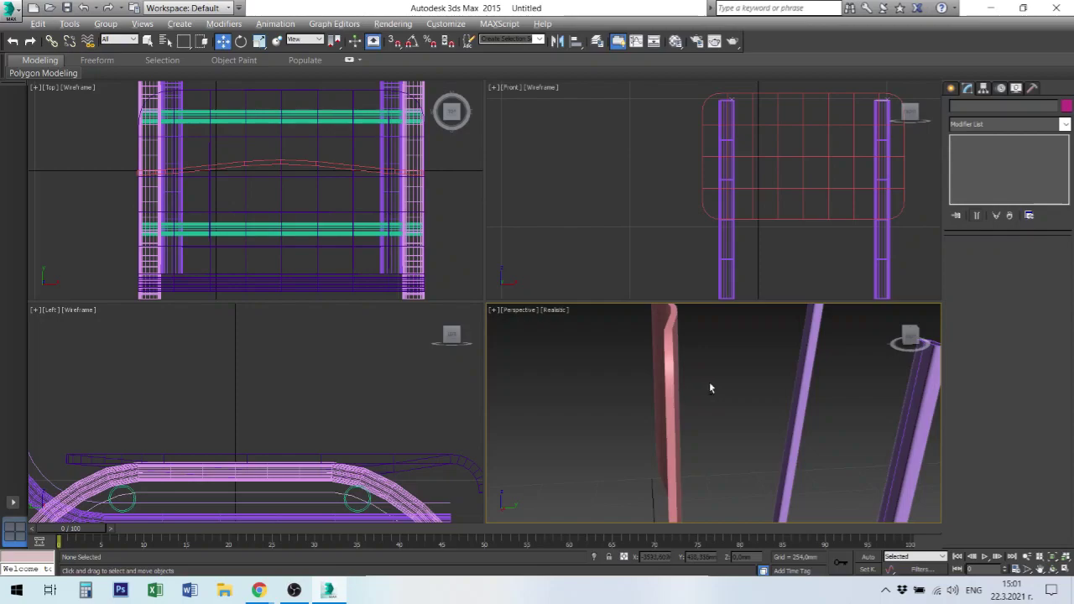
key("z")
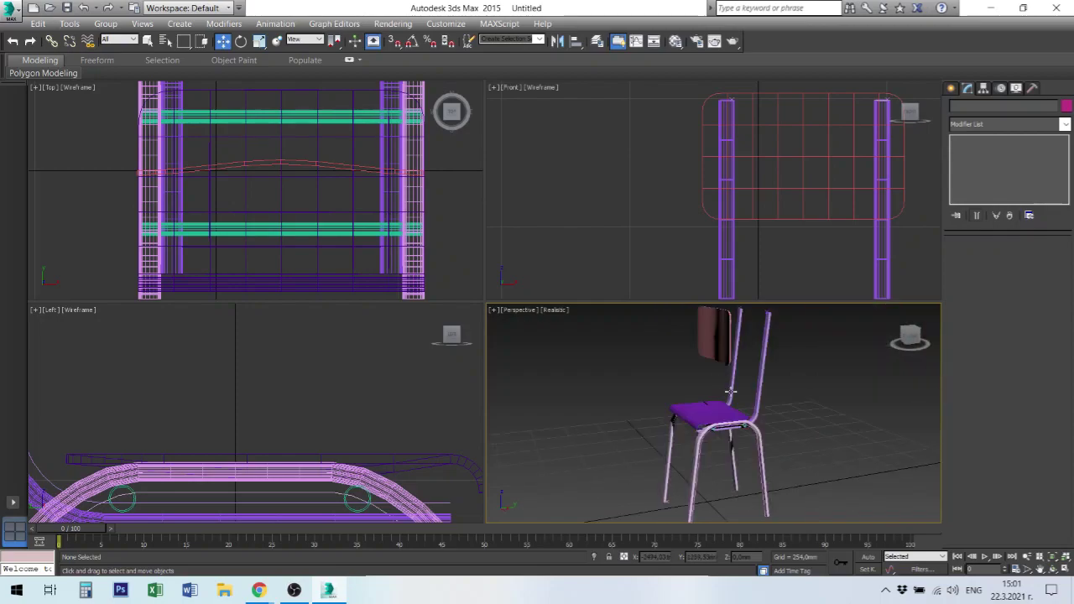
mouse_move(727, 384)
middle_mouse_down("alt")
mouse_move(799, 375)
mouse_move(718, 403)
middle_mouse_up("alt")
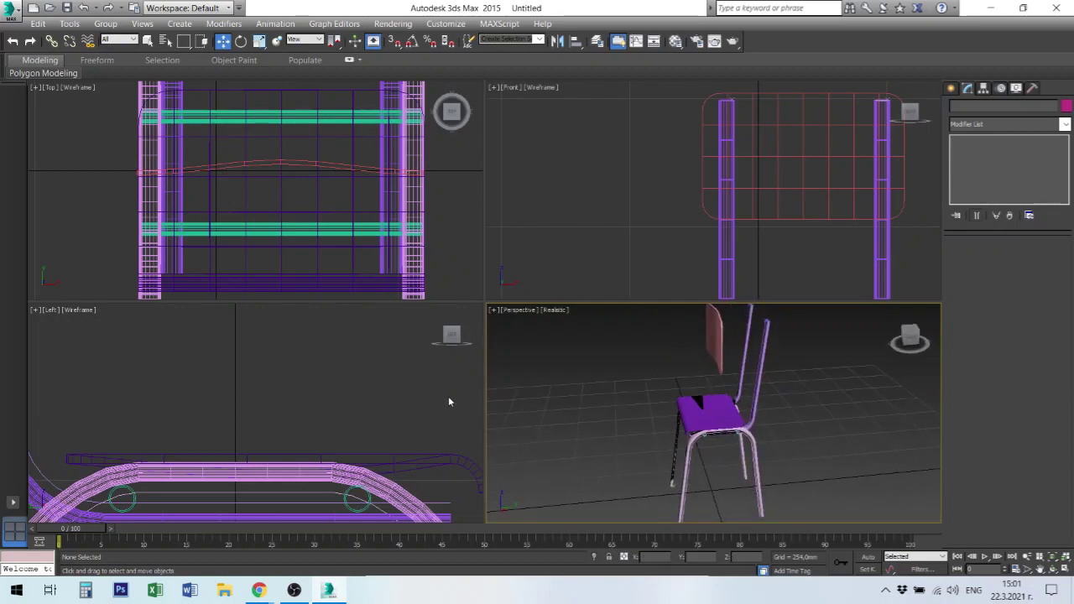
left_click(426, 393)
key("z")
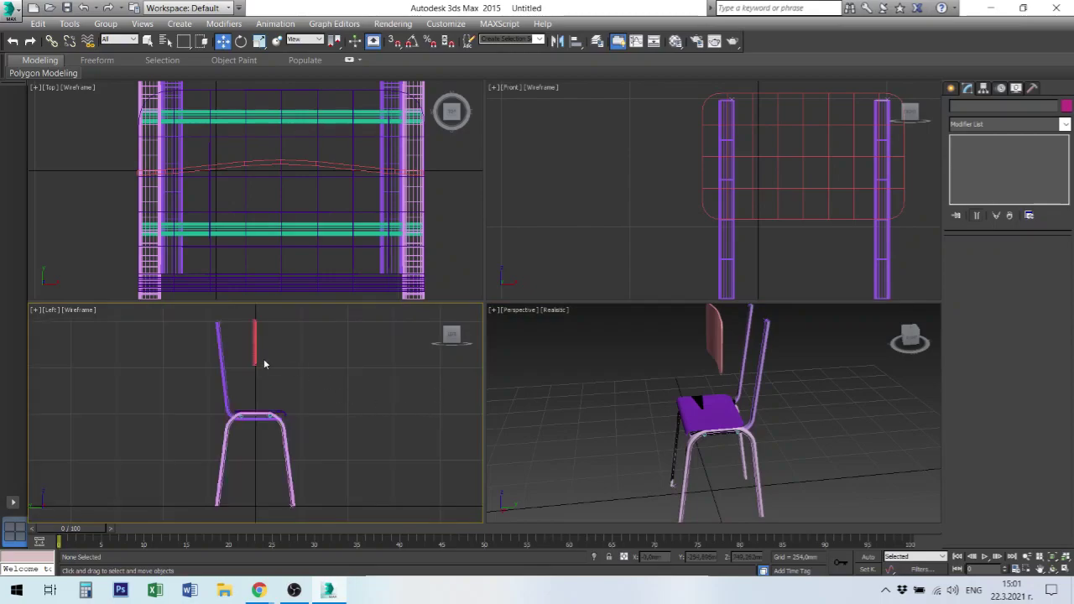
scroll(238, 339, "up", 3)
- Tilt the backrest backward and drag it onto the chair back in the Left view
left_click(272, 351)
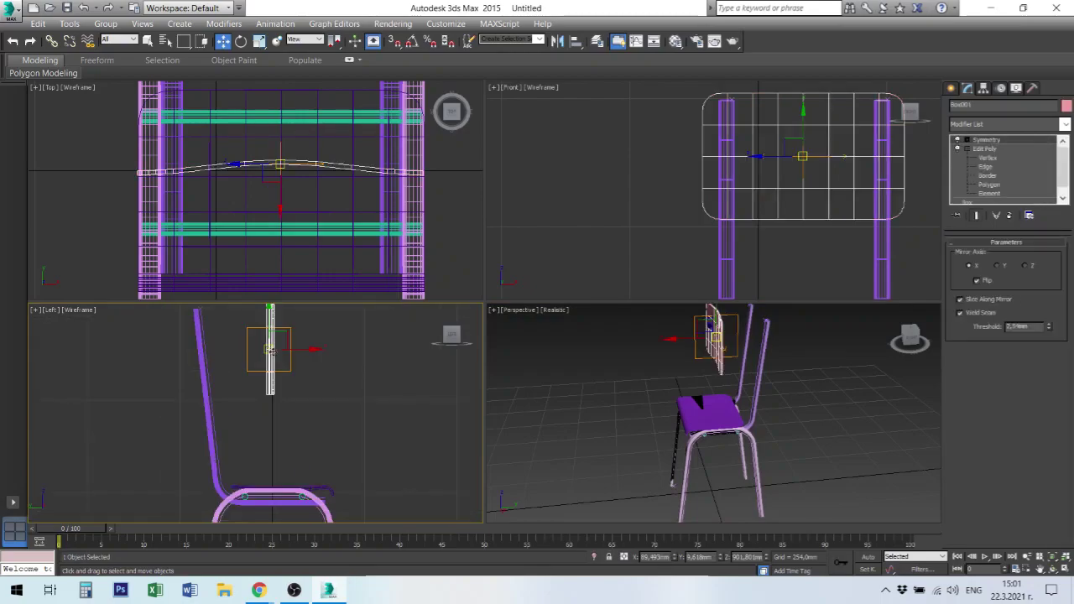
right_click(272, 351)
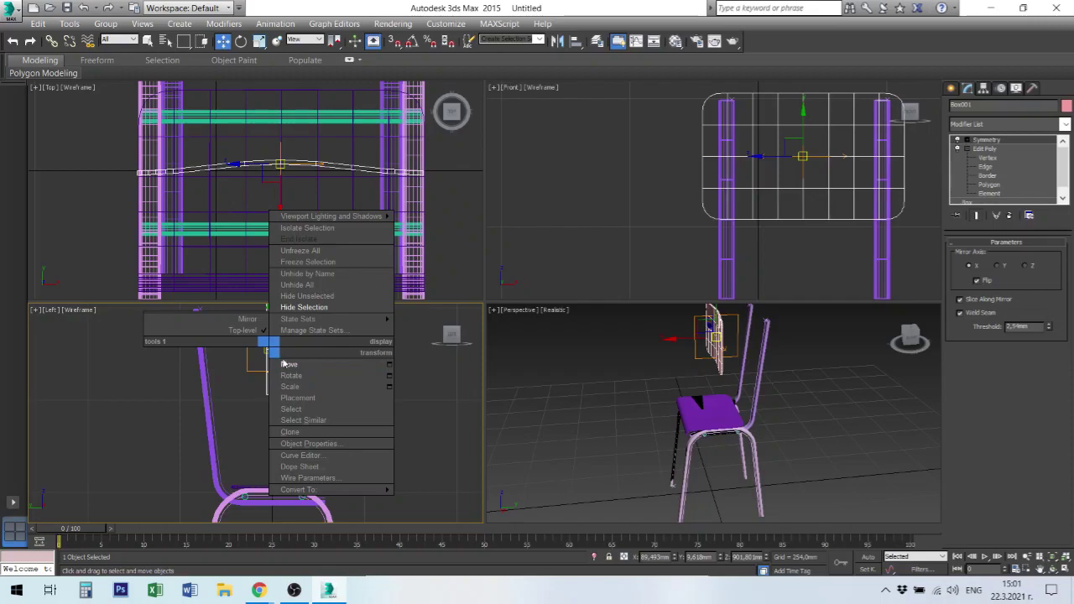
left_click(304, 375)
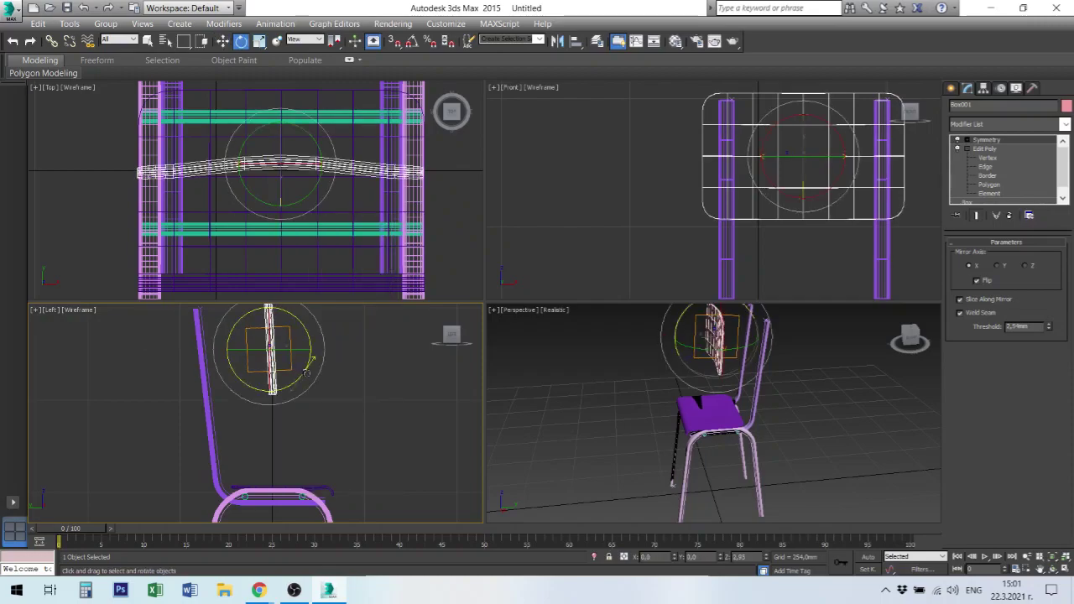
left_click_drag(307, 371, 311, 363)
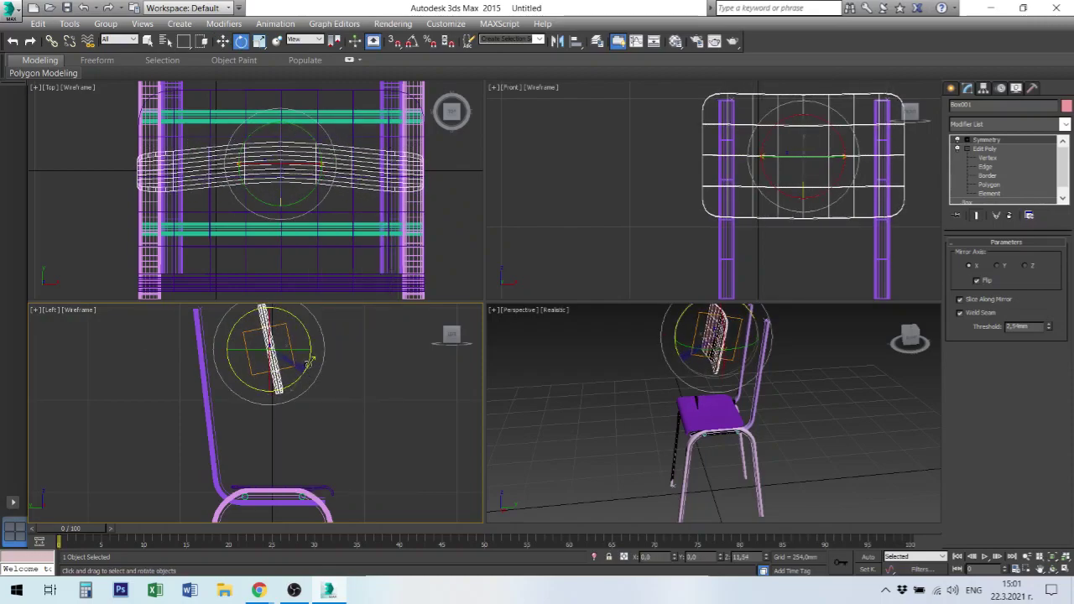
right_click(300, 361)
left_click(315, 370)
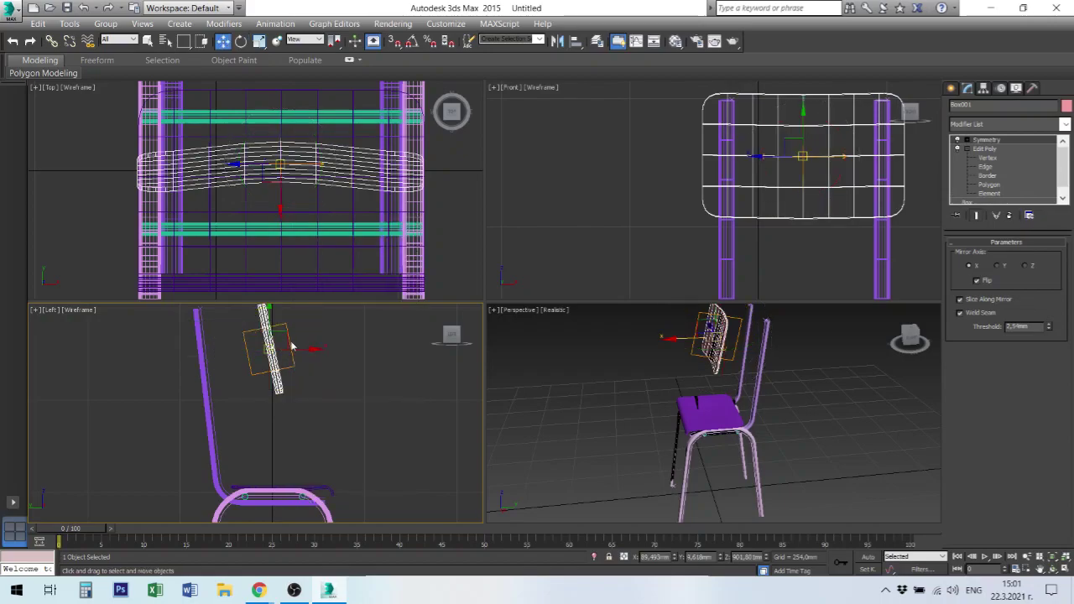
left_click_drag(291, 344, 223, 333)
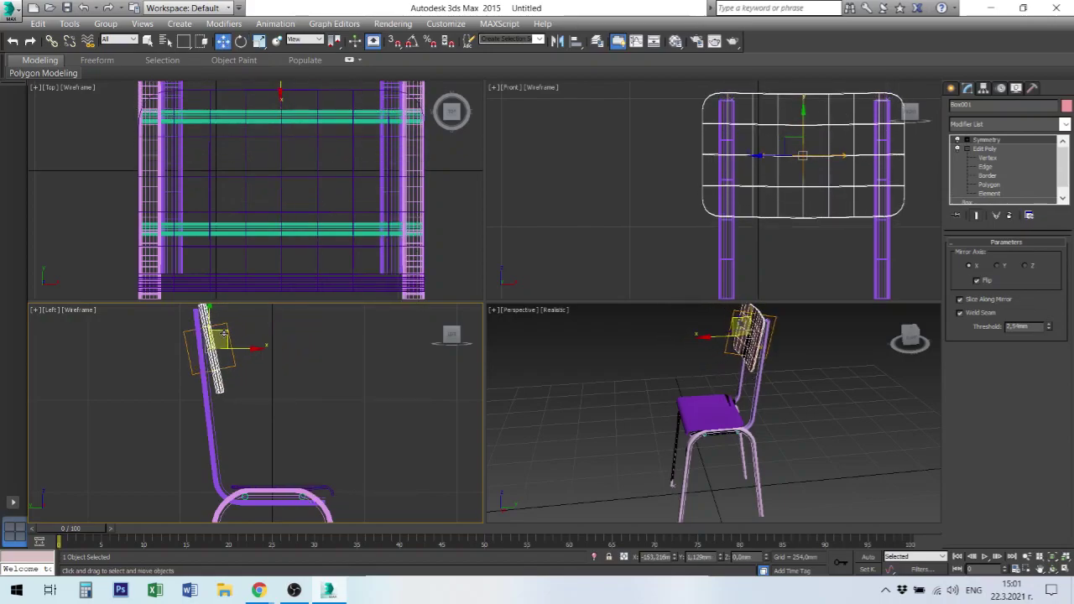
scroll(223, 333, "up", 2)
scroll(220, 351, "up", 1)
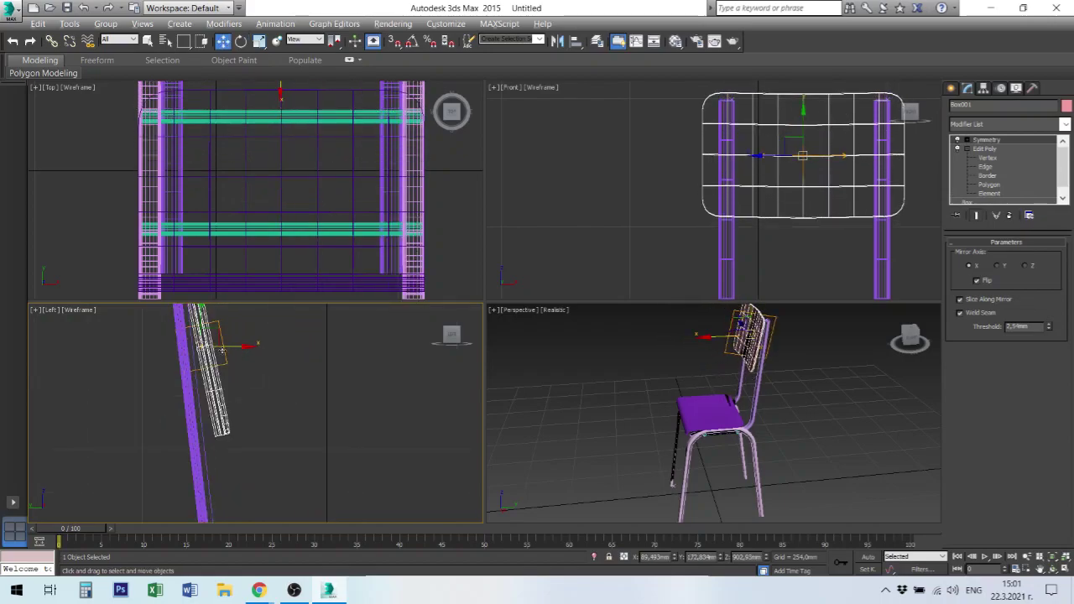
- In the maximized Left view, rotate the backrest to match the slanted back tube
key("alt+w")
right_click(403, 224)
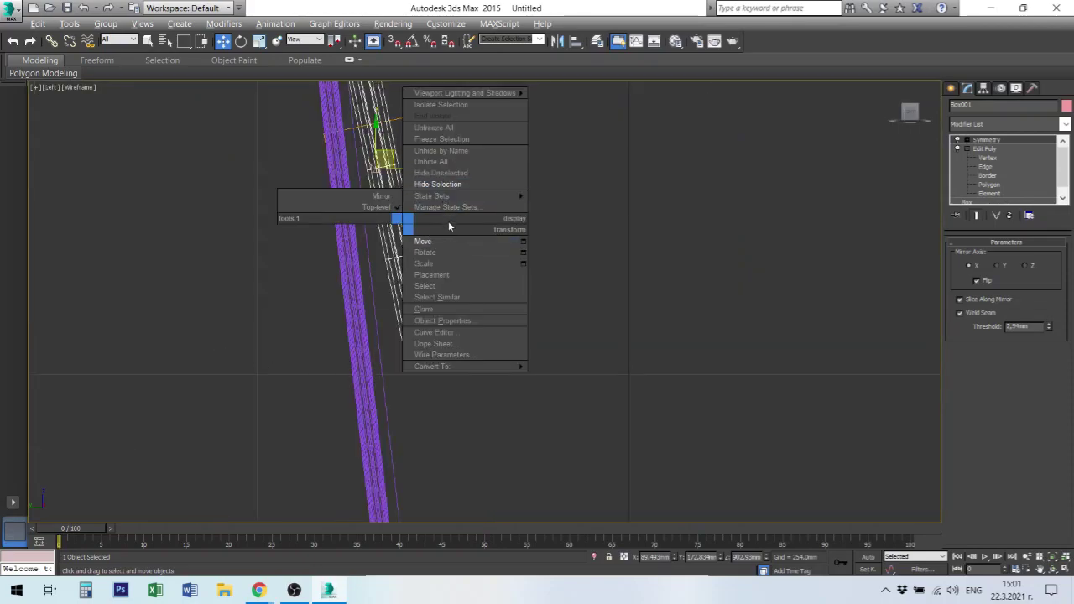
left_click(446, 252)
left_click_drag(413, 156, 421, 159)
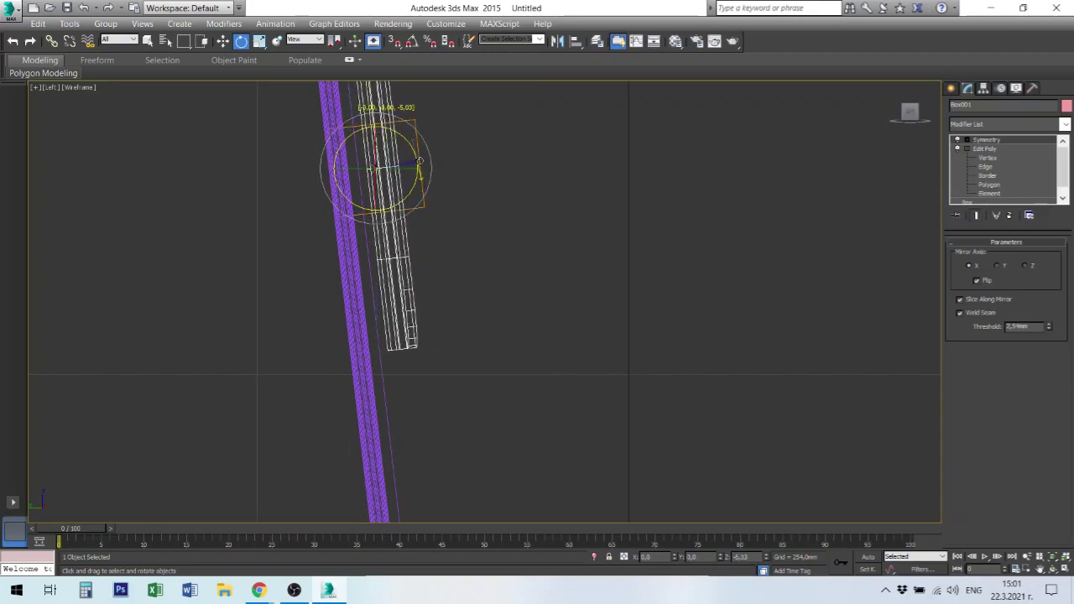
left_click_drag(419, 161, 419, 160)
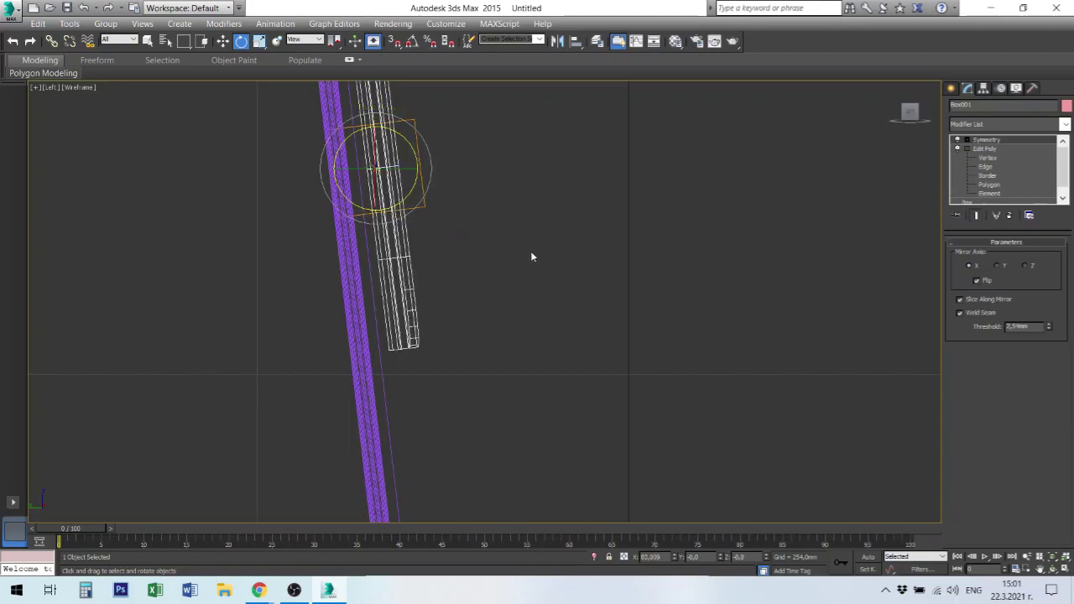
- Slide the backrest flush against the back tube and restore the four-view layout
right_click(401, 227)
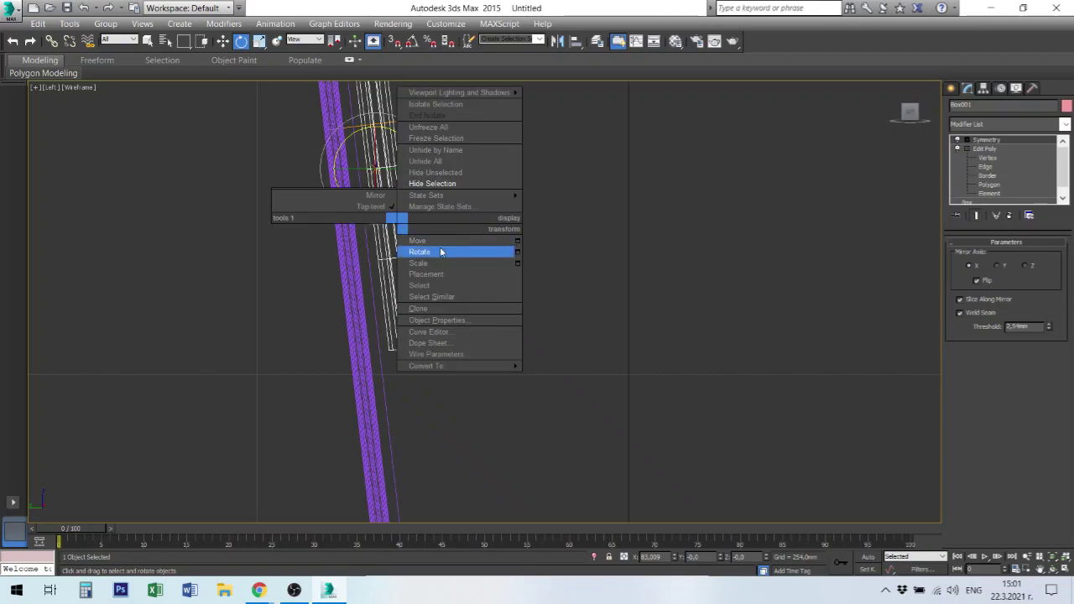
left_click(436, 240)
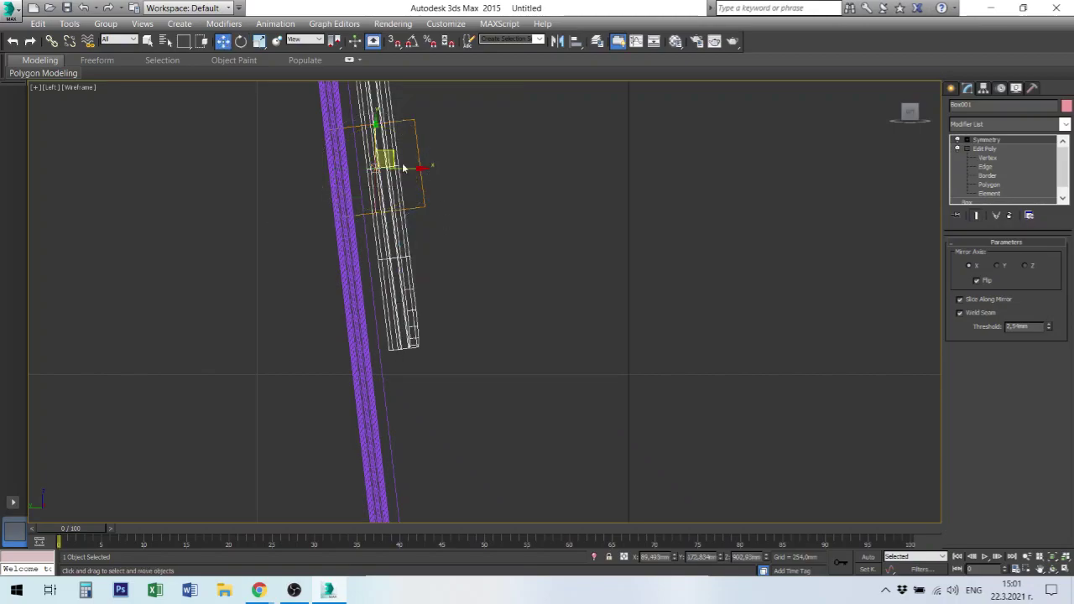
left_click(406, 165)
left_click(391, 167)
left_click_drag(414, 169, 396, 168)
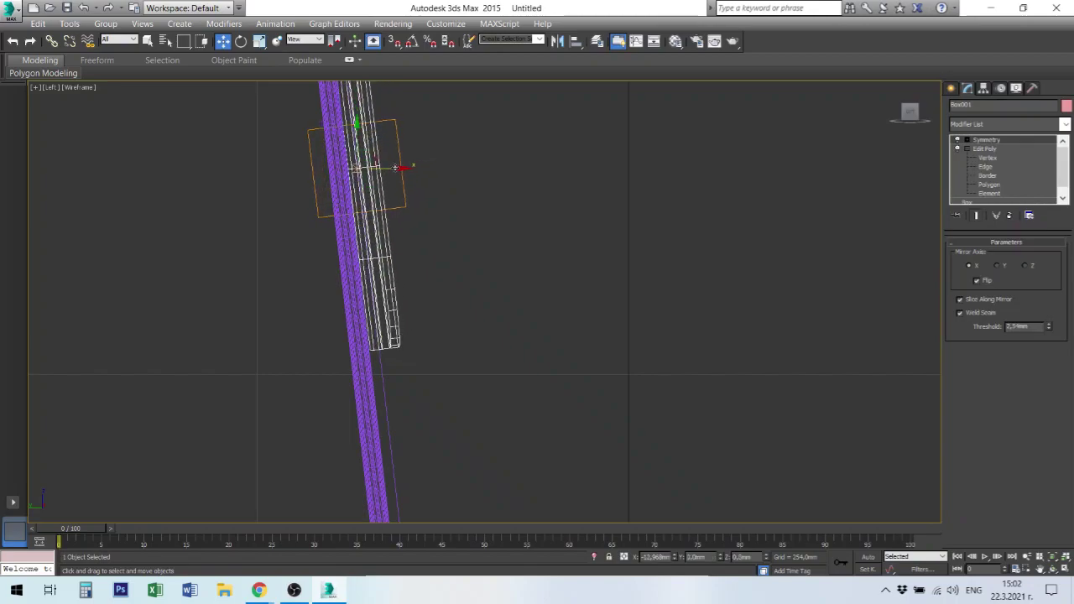
left_click_drag(395, 168, 372, 169)
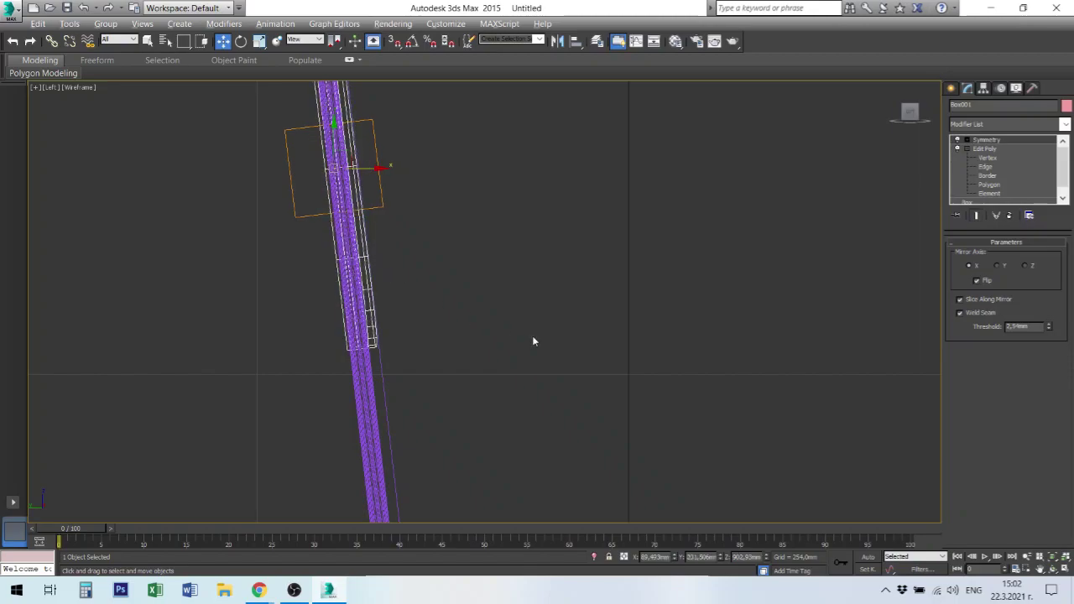
key("alt+w")
scroll(746, 382, "up", 5)
- Orbit and frame the Perspective view to inspect the backrest and seat
scroll(771, 356, "up", 3)
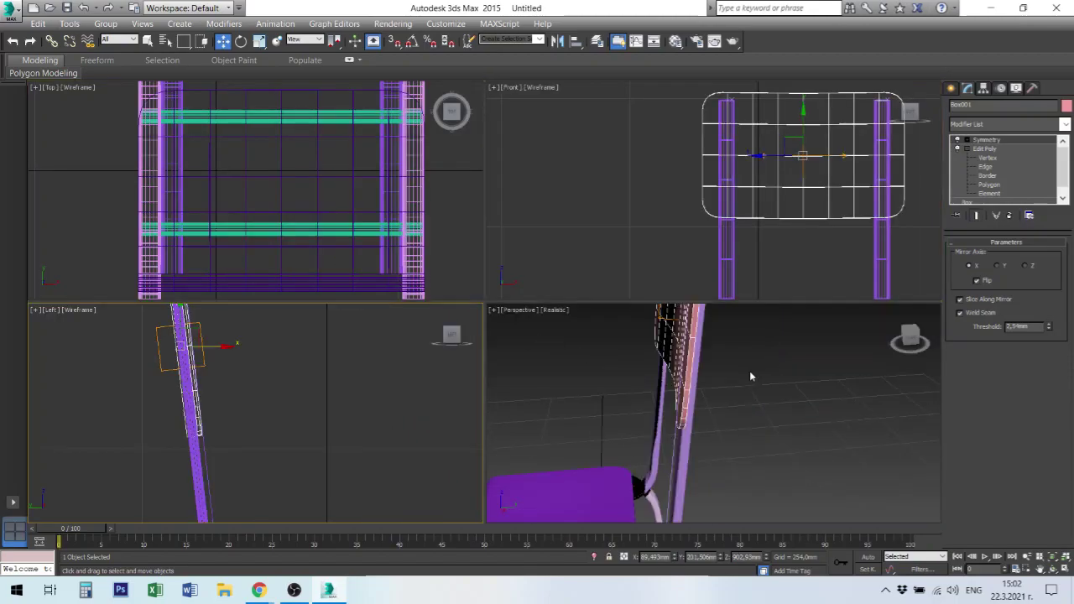
mouse_move(708, 390)
middle_mouse_down("alt")
mouse_move(764, 417)
mouse_move(787, 411)
middle_mouse_up("alt")
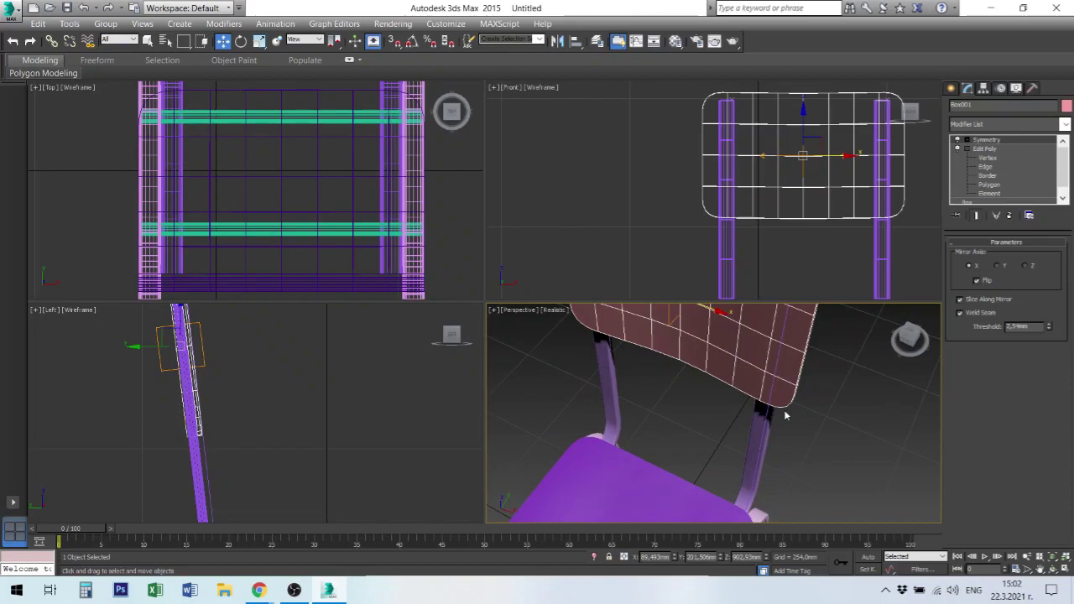
key("z")
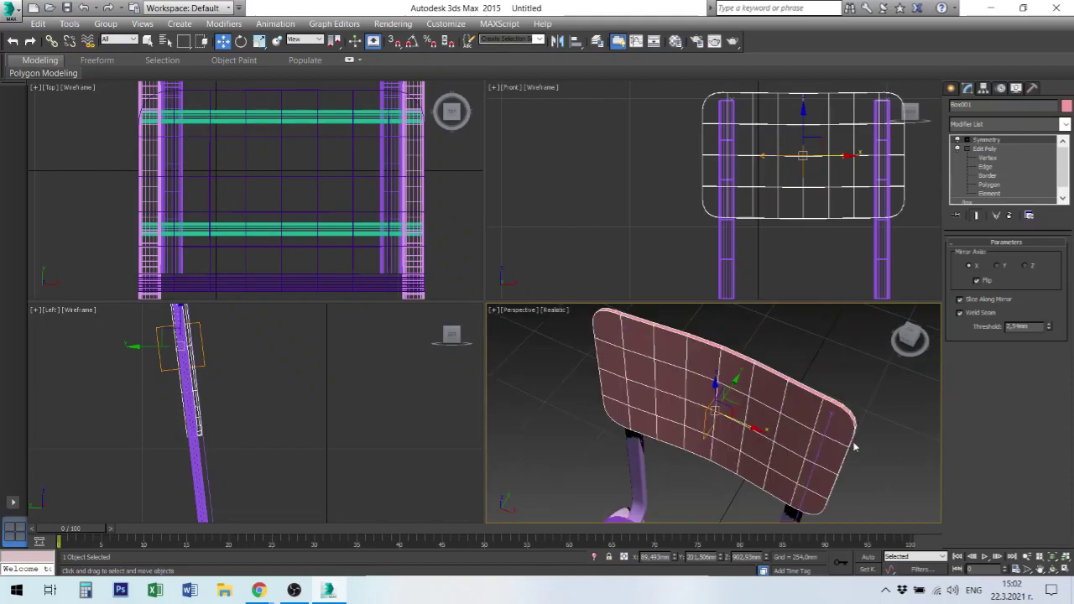
left_click(903, 448)
key("z")
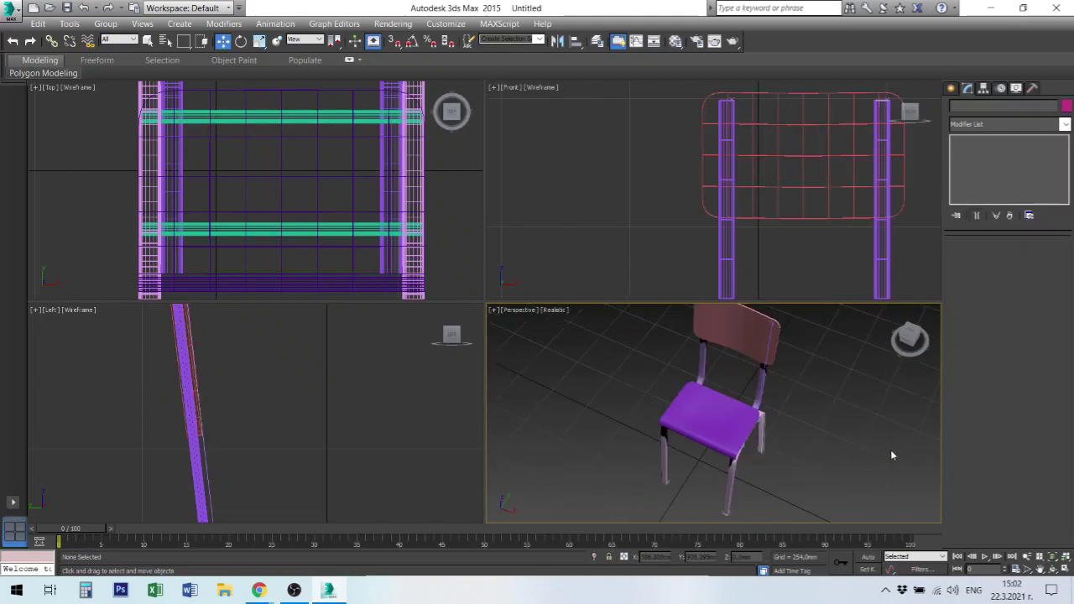
mouse_move(828, 429)
middle_mouse_down("alt")
mouse_move(868, 365)
mouse_move(906, 372)
mouse_move(912, 391)
mouse_move(973, 378)
mouse_move(966, 372)
mouse_move(904, 397)
mouse_move(915, 403)
mouse_move(824, 423)
middle_mouse_up("alt")
scroll(733, 414, "down", 2)
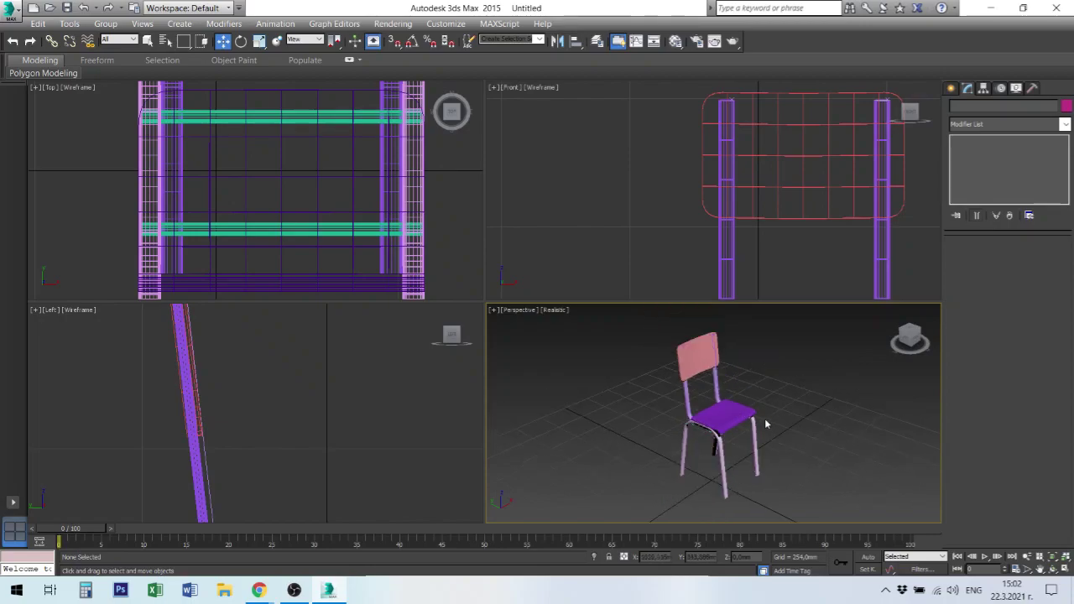
- Lower the backrest slightly along the chair back tubes
left_click(702, 360)
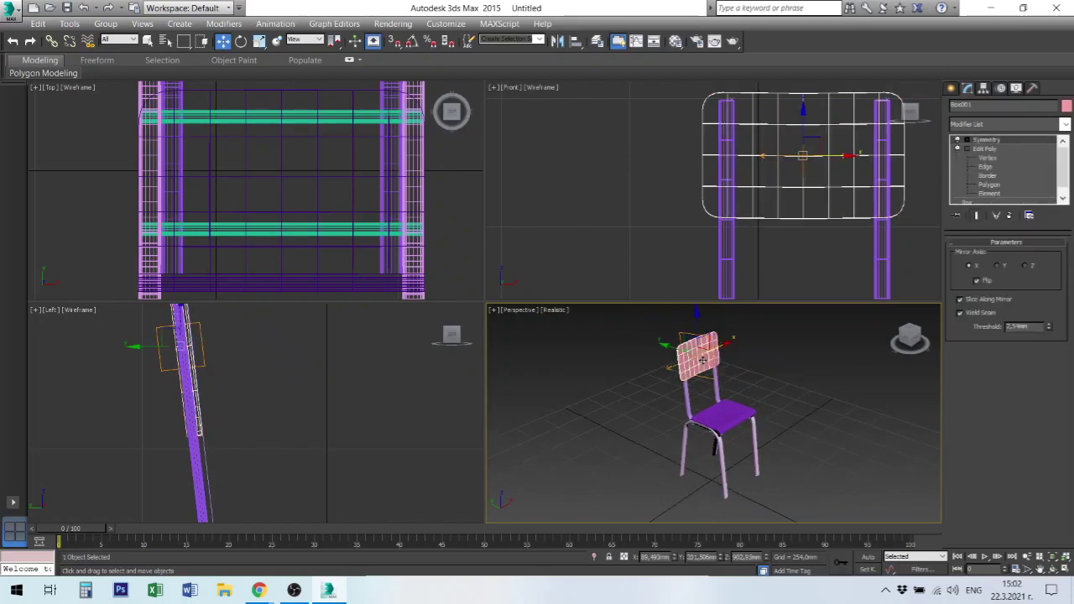
middle_click_drag(302, 402, 333, 473)
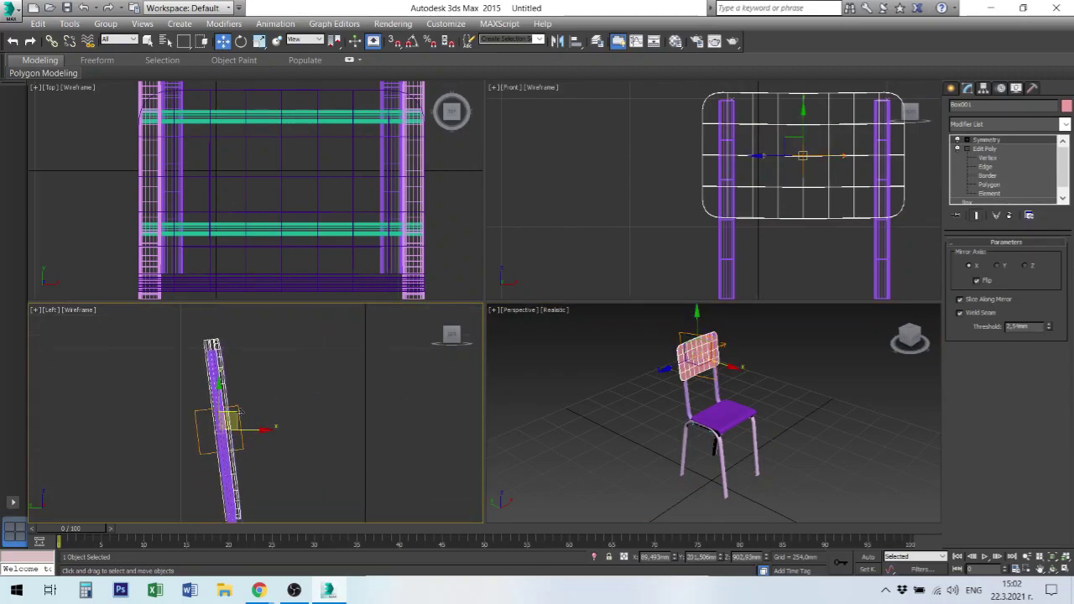
left_click_drag(235, 417, 238, 431)
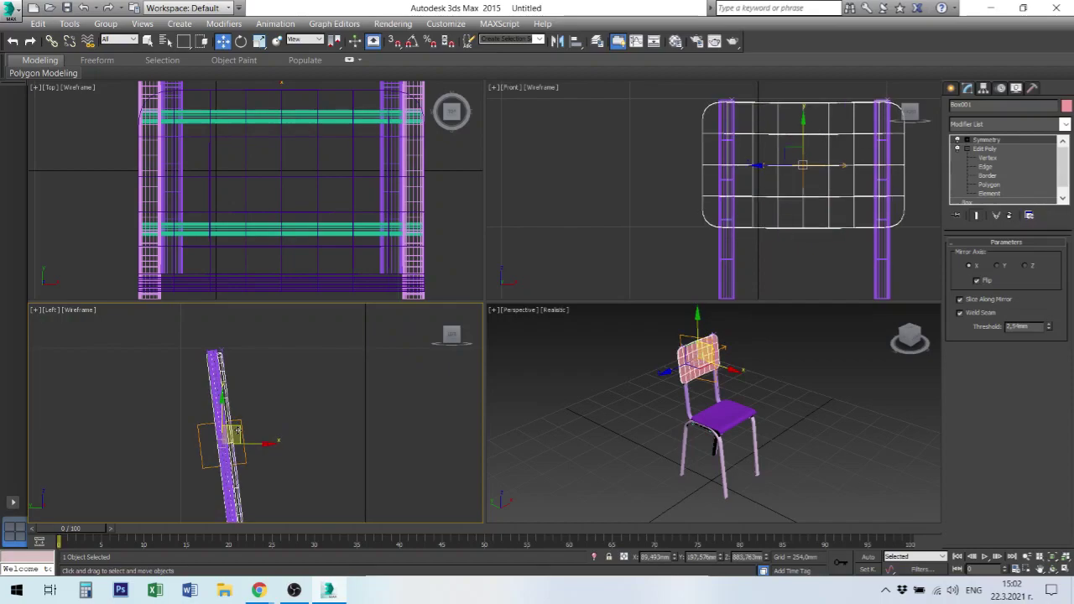
left_click(238, 405)
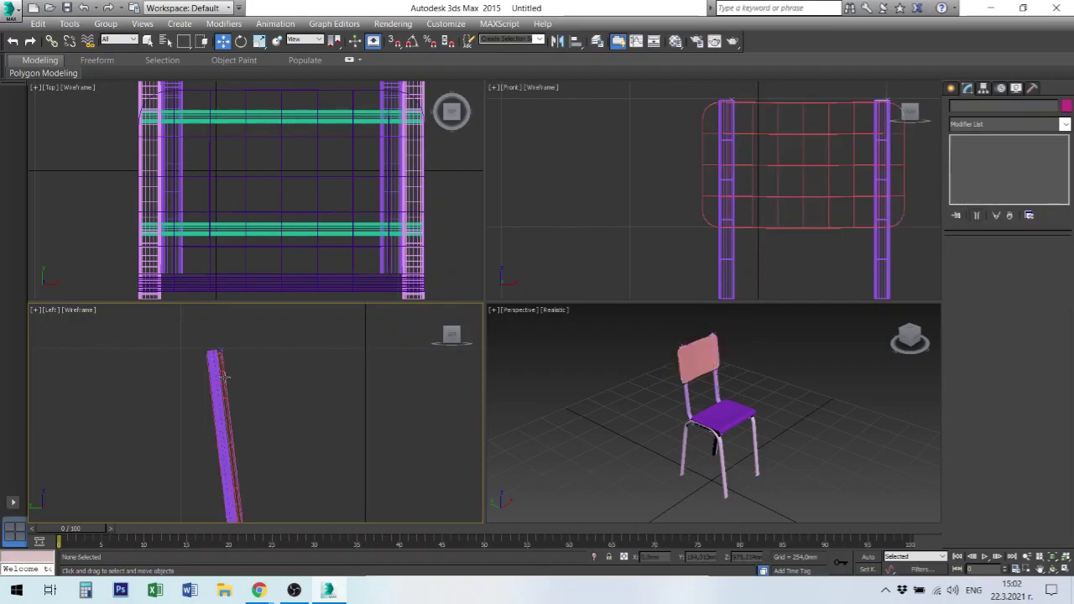
left_click(222, 375)
scroll(687, 369, "up", 2)
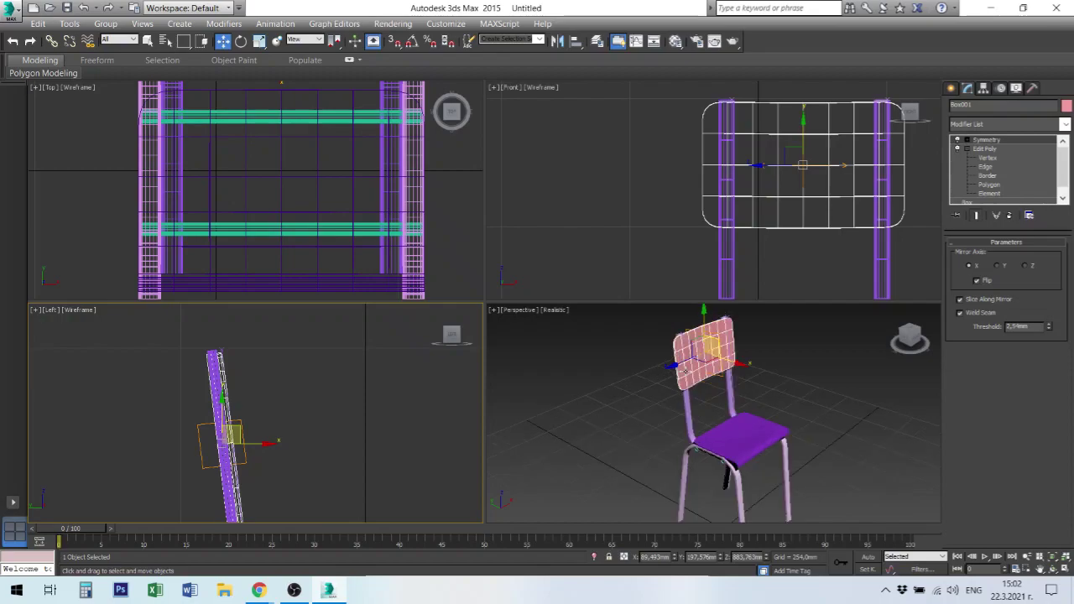
- Orbit around the chair to view it from the side
mouse_move(691, 370)
middle_mouse_down("alt")
mouse_move(740, 411)
mouse_move(738, 388)
middle_mouse_up("alt")
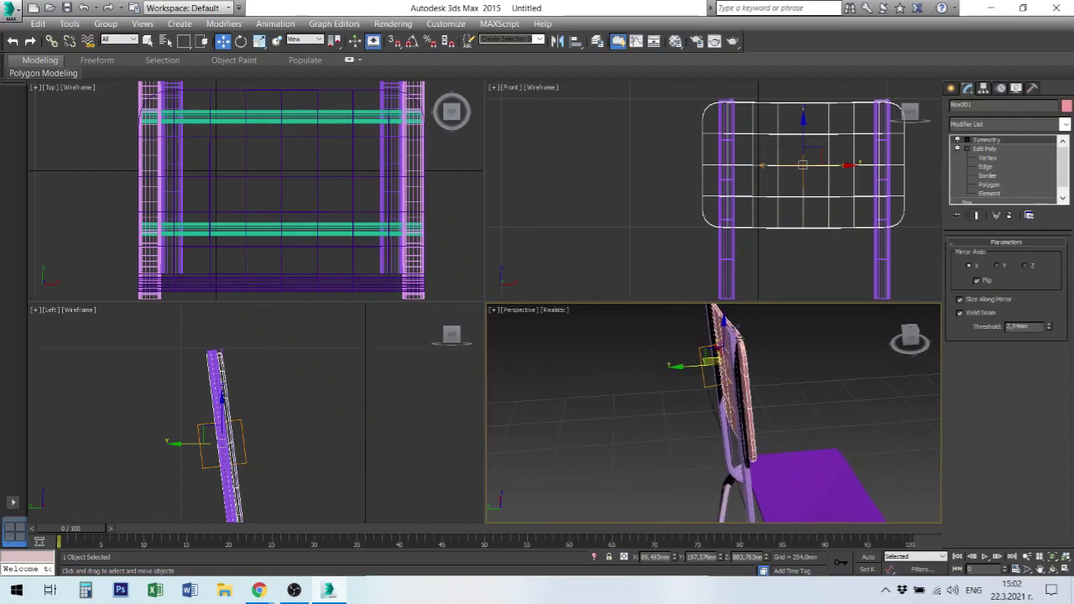
left_click(798, 391)
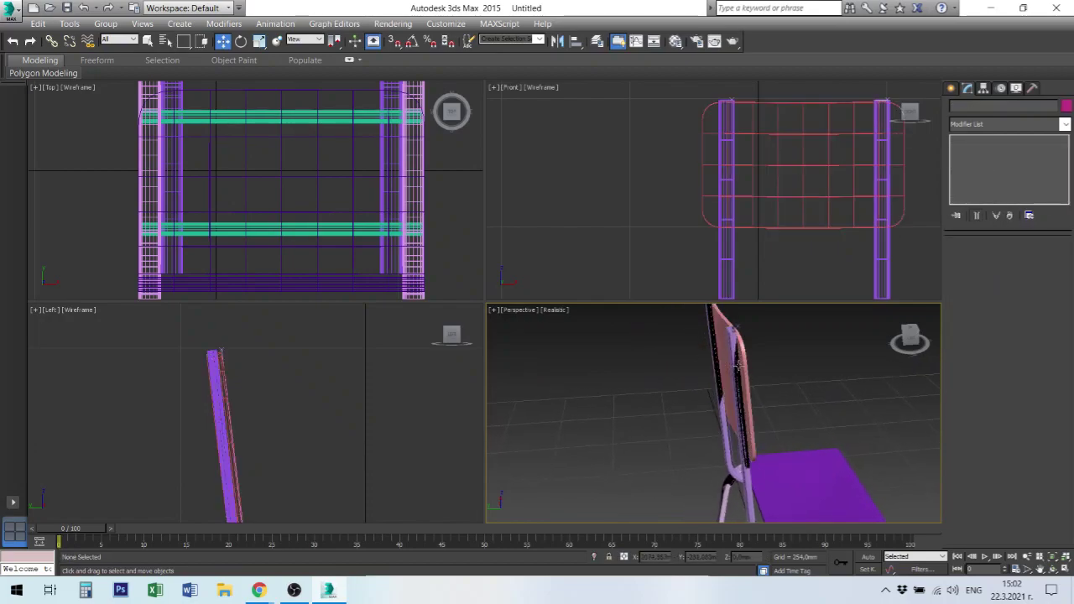
scroll(740, 364, "up", 2)
mouse_move(736, 355)
middle_mouse_down("alt")
mouse_move(739, 367)
mouse_move(657, 395)
middle_mouse_up("alt")
scroll(657, 391, "down", 5)
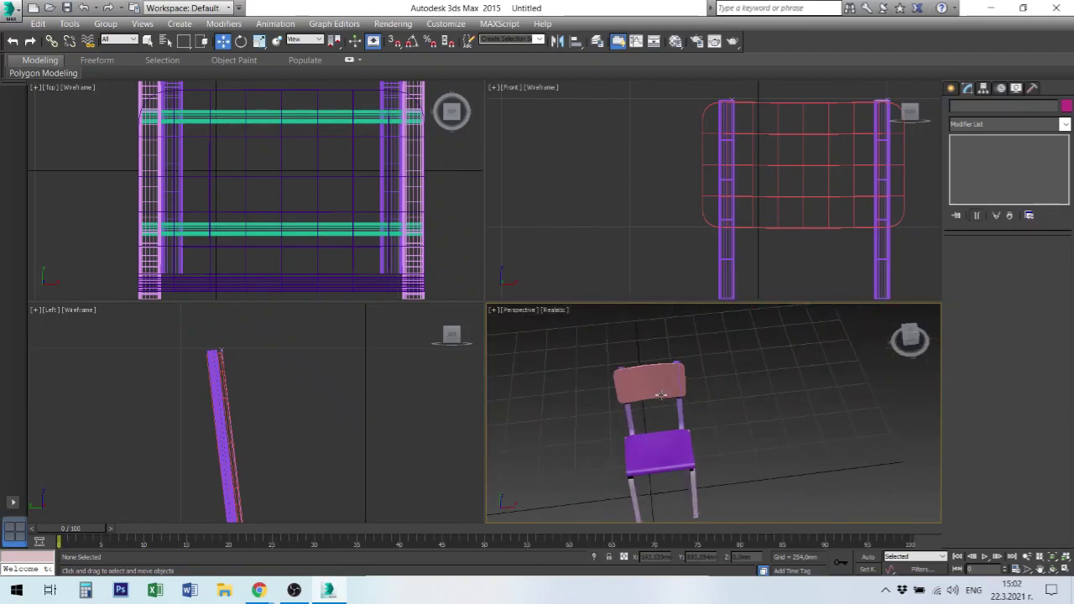
middle_click_drag(690, 462, 718, 450, "alt")
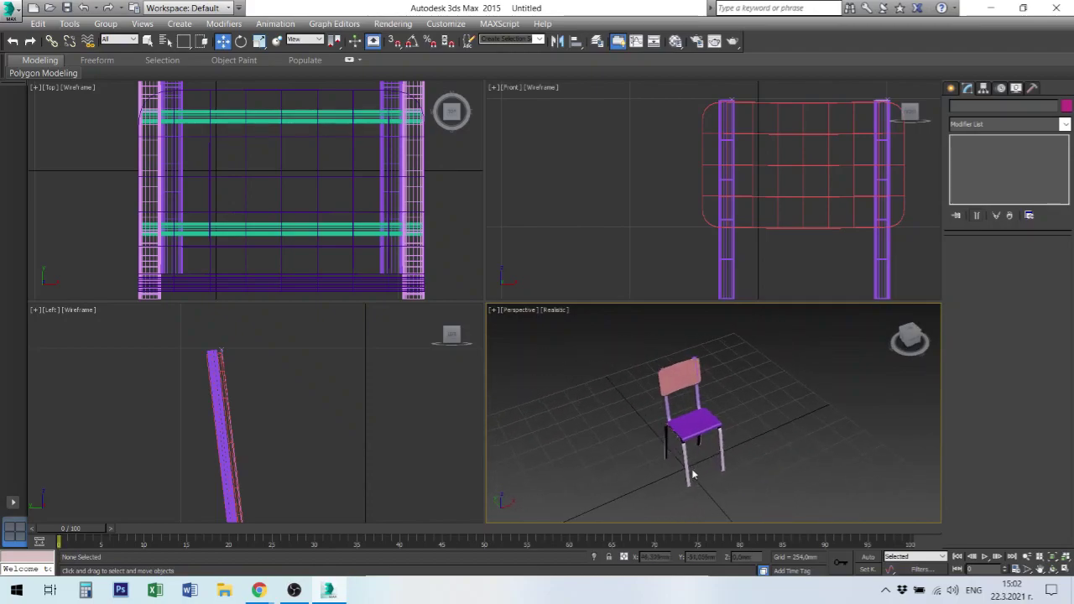
scroll(664, 434, "up", 3)
scroll(668, 436, "up", 4)
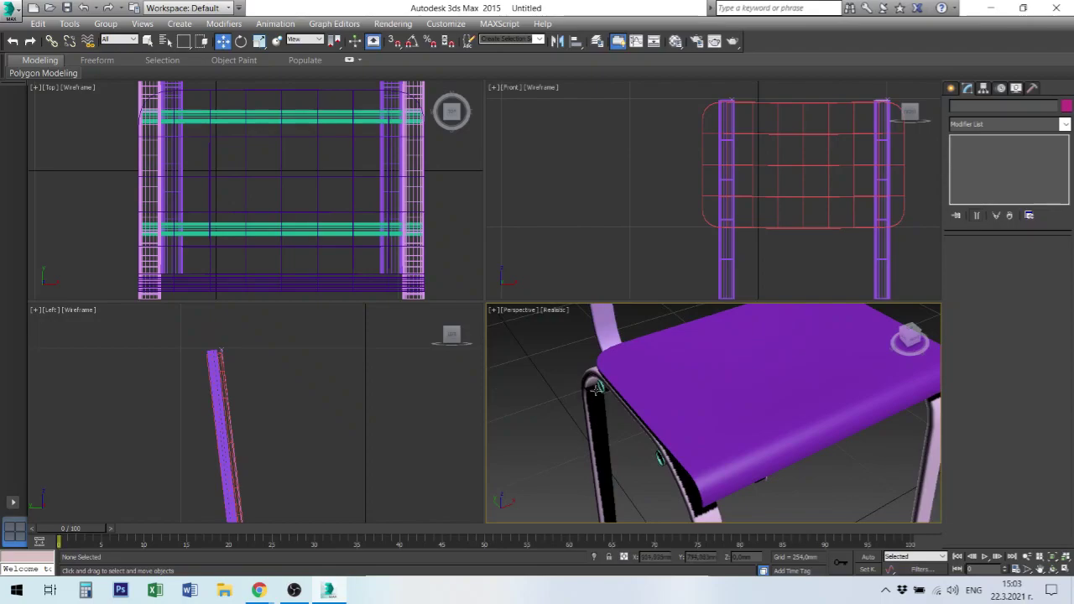
scroll(674, 445, "down", 5)
scroll(676, 454, "down", 2)
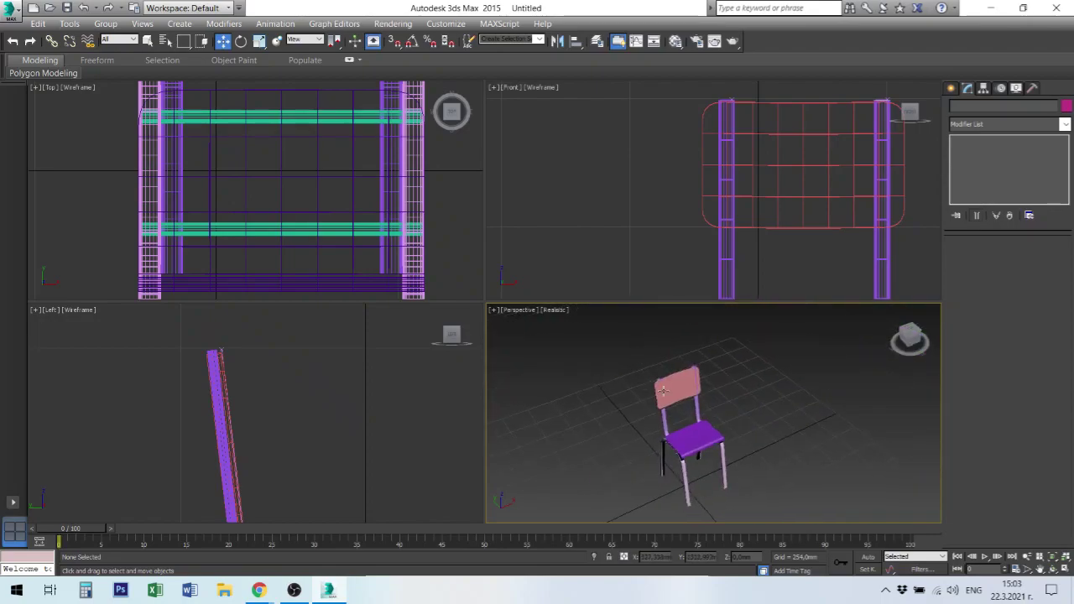
middle_click_drag(656, 391, 785, 407, "alt")
scroll(785, 407, "up", 2)
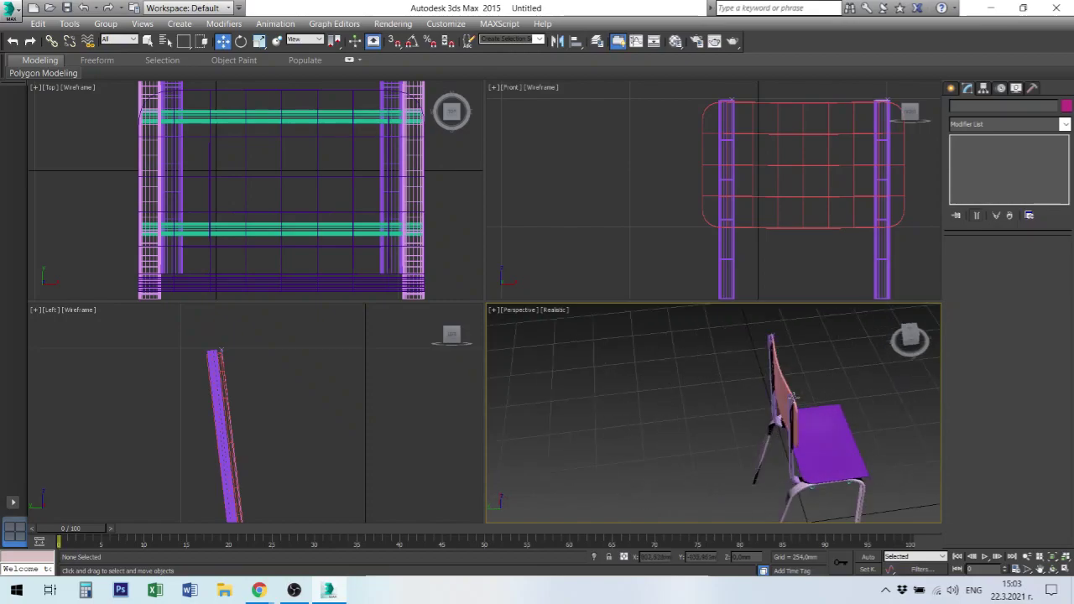
scroll(787, 398, "up", 3)
scroll(788, 386, "up", 3)
scroll(792, 372, "up", 3)
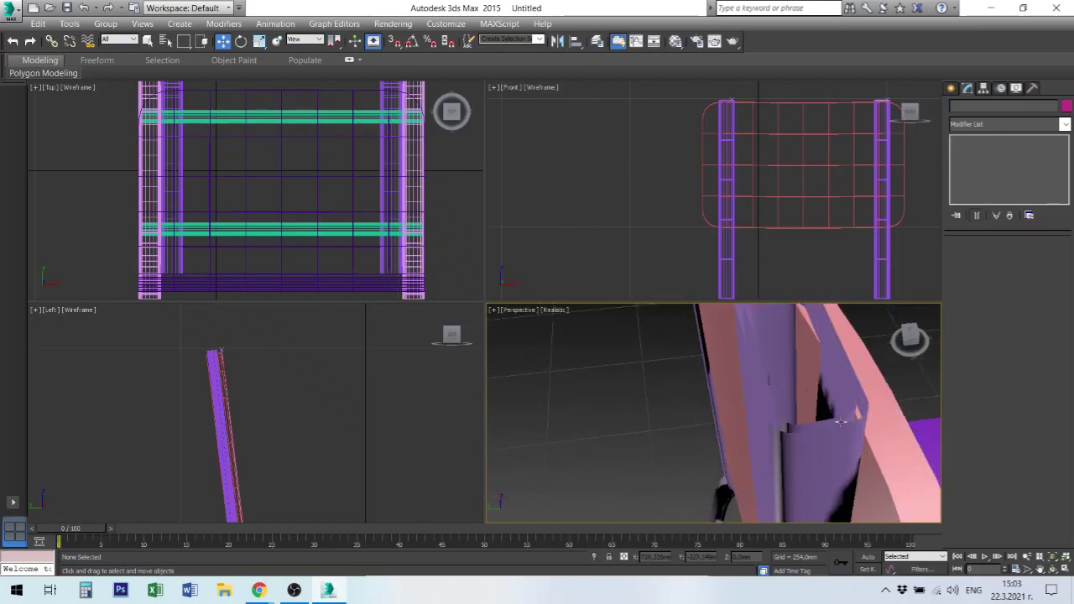
- Nudge the backrest along Y to about 195,862 mm and check it against the seat
left_click(894, 464)
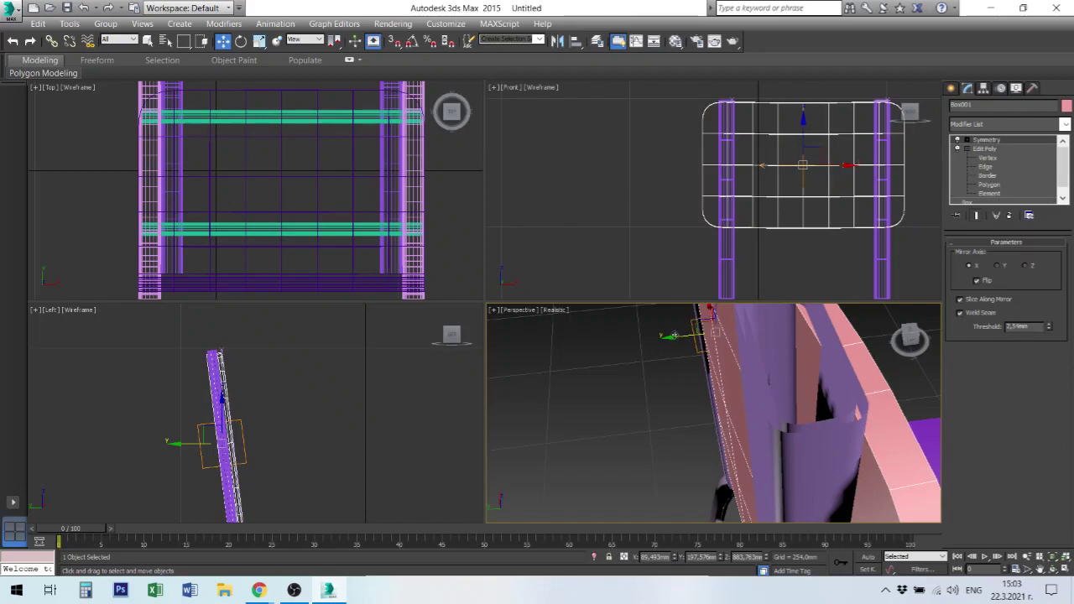
left_click_drag(673, 336, 699, 369)
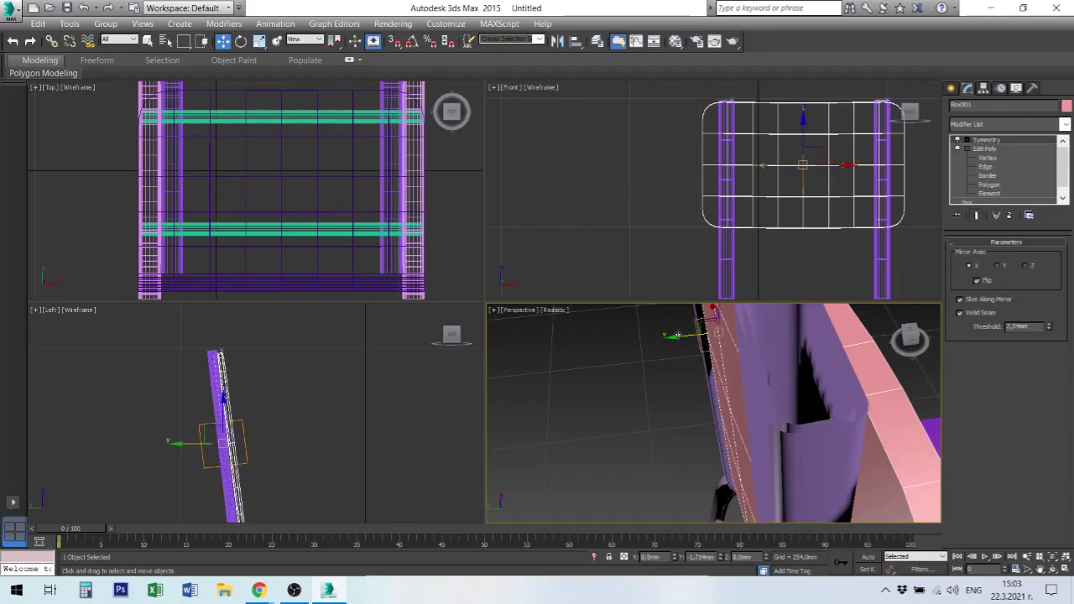
scroll(739, 387, "up", 2)
scroll(739, 386, "up", 2)
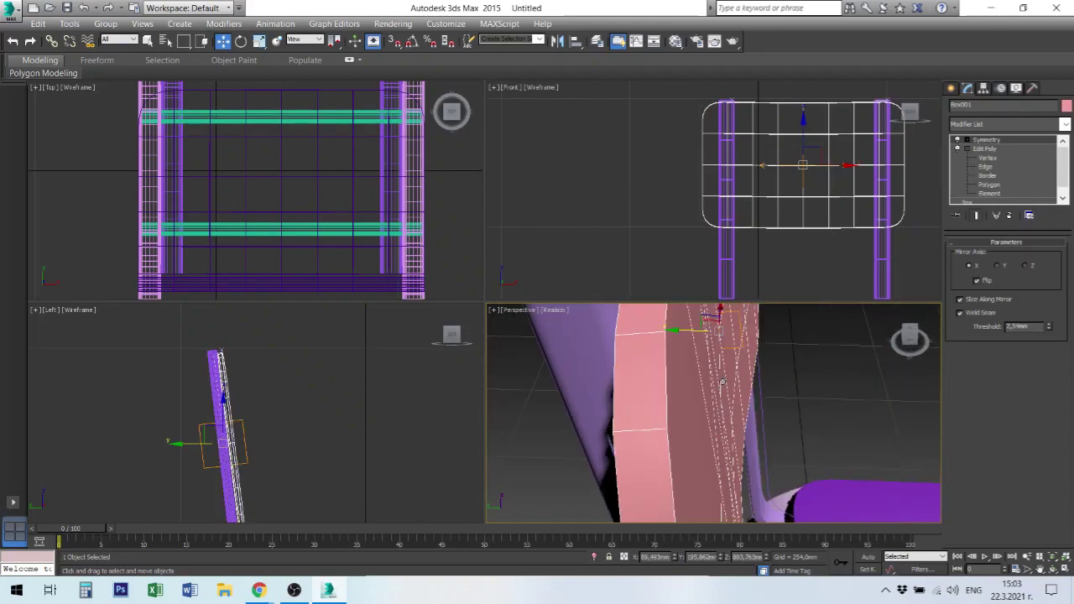
scroll(713, 380, "up", 2)
scroll(681, 373, "up", 1)
mouse_move(680, 372)
middle_mouse_down("alt")
mouse_move(626, 396)
mouse_move(626, 444)
mouse_move(647, 450)
mouse_move(610, 451)
middle_mouse_up("alt")
mouse_move(660, 363)
middle_mouse_down("alt")
mouse_move(683, 408)
mouse_move(705, 395)
middle_mouse_up("alt")
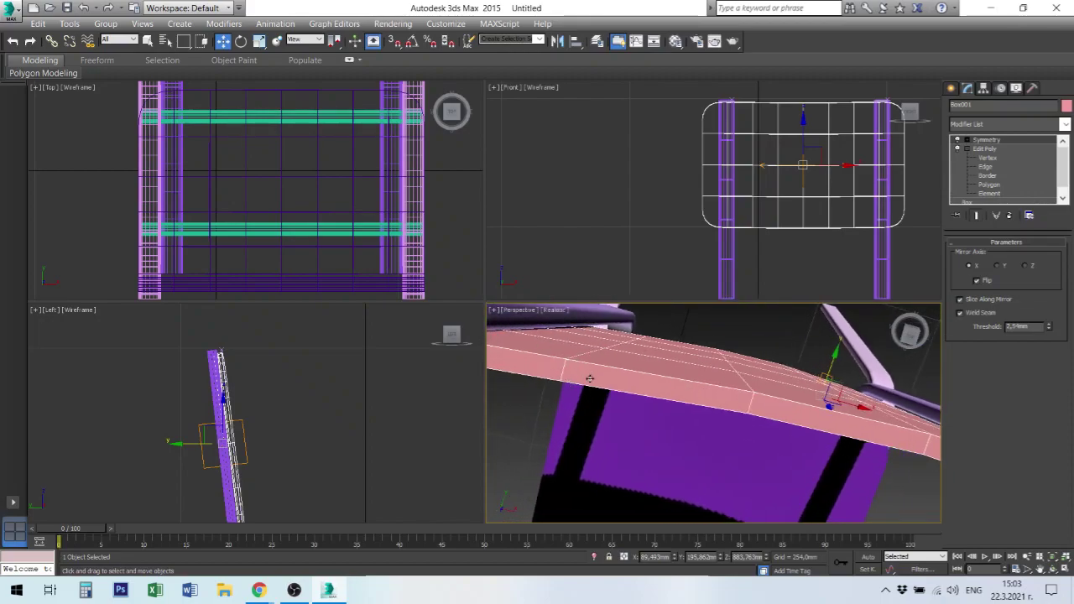
- Enter the backrest's Edit Poly Vertex mode and switch off the Symmetry modifier
left_click(988, 158)
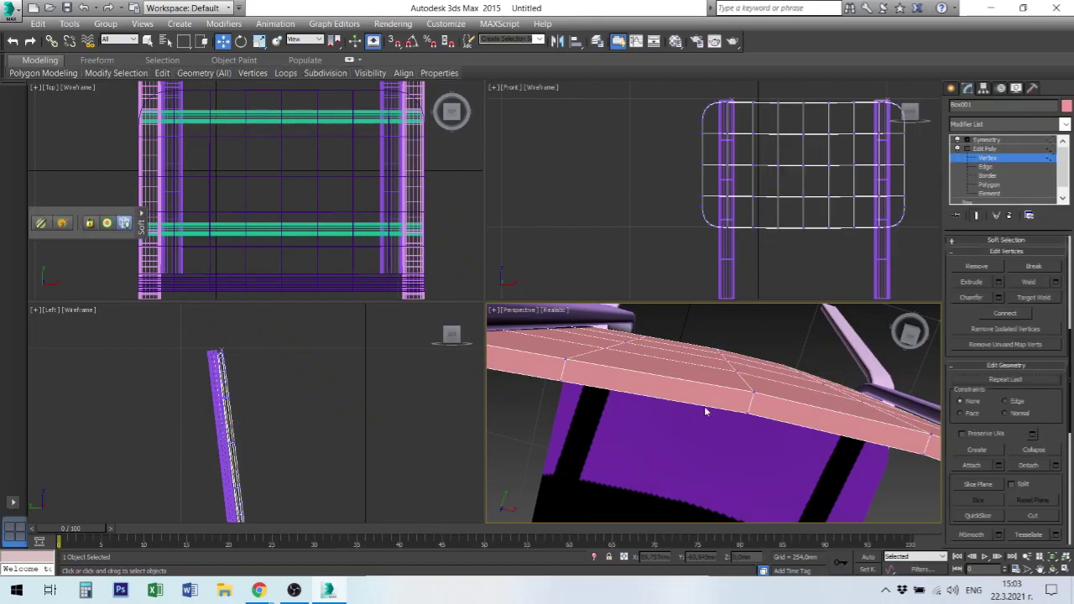
scroll(704, 411, "up", 2)
scroll(721, 382, "up", 5)
scroll(740, 348, "up", 3)
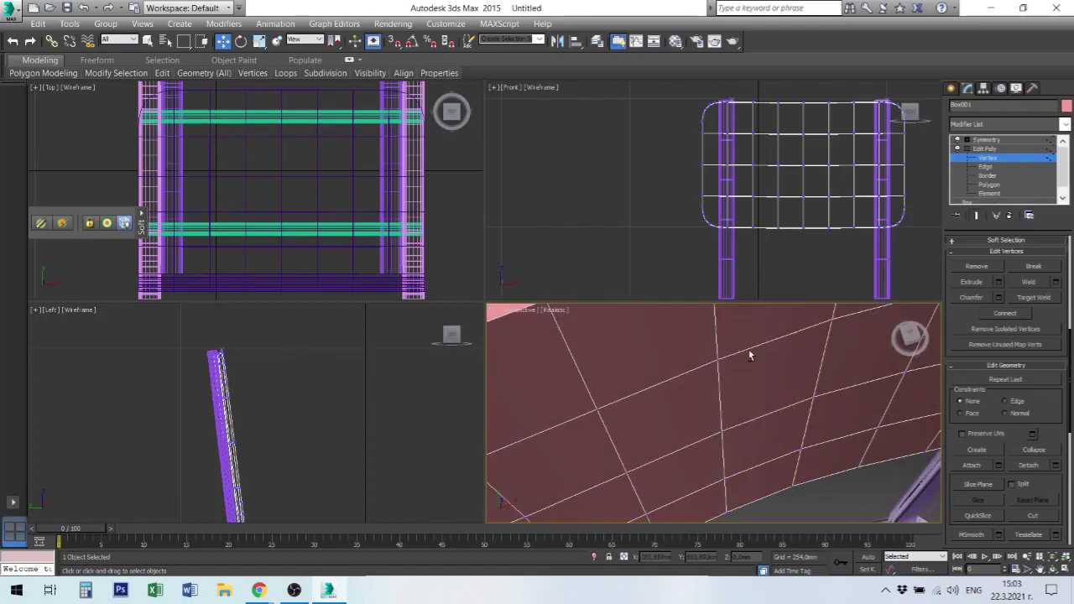
scroll(743, 354, "down", 2)
scroll(721, 394, "down", 5)
scroll(697, 429, "down", 2)
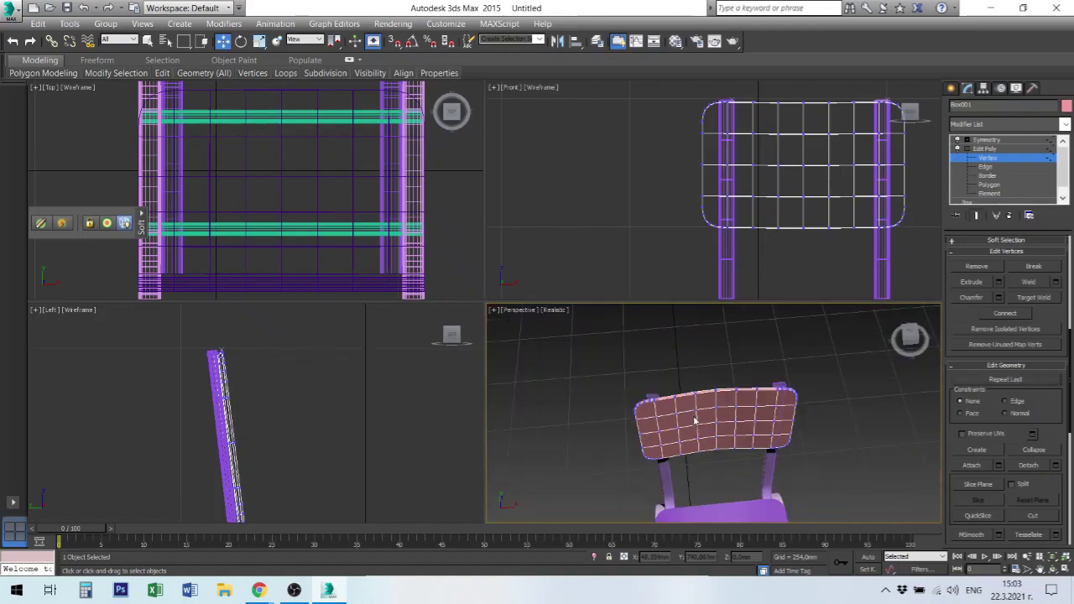
left_click(959, 140)
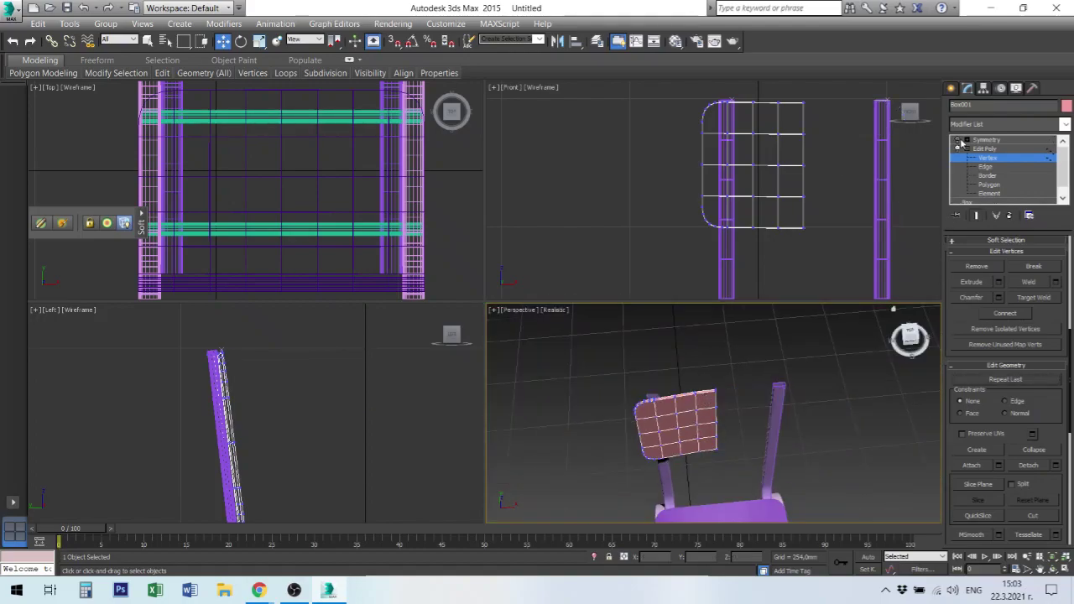
mouse_move(688, 412)
middle_mouse_down("alt")
mouse_move(686, 449)
mouse_move(674, 458)
middle_mouse_up("alt")
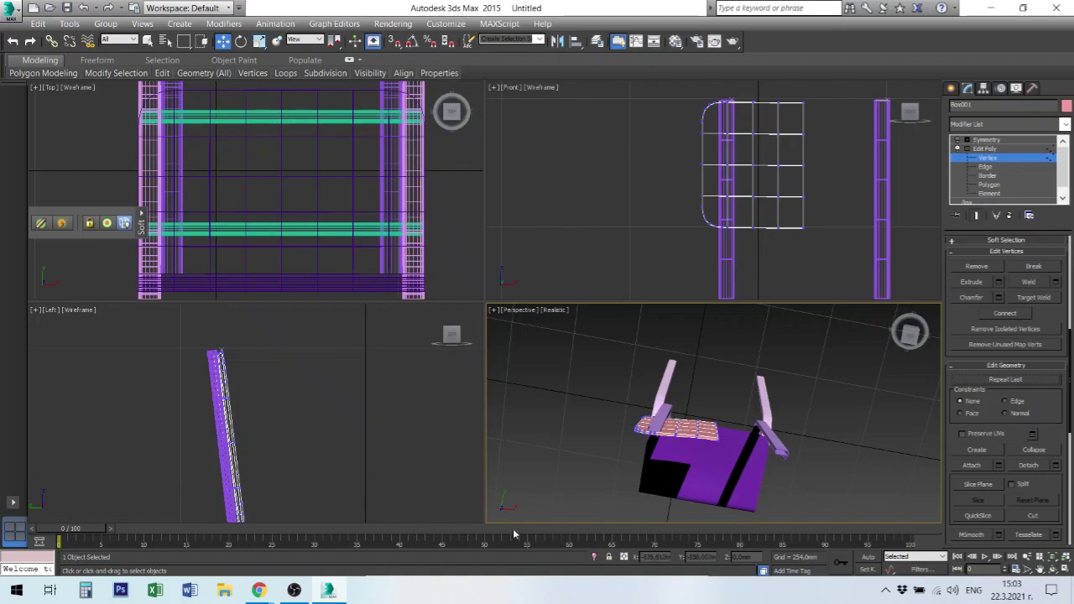
scroll(311, 175, "down", 3)
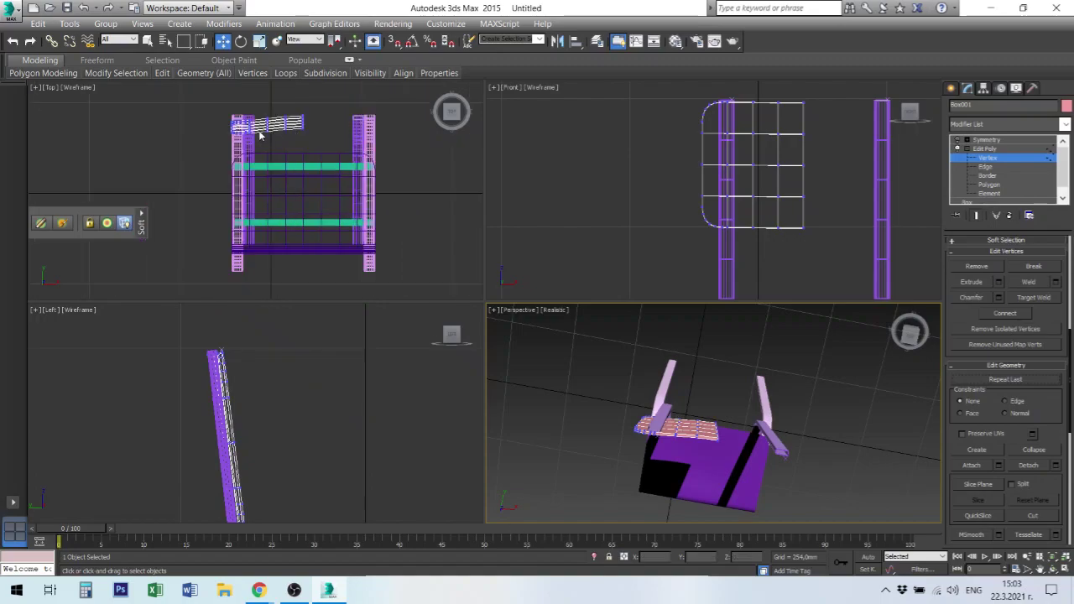
scroll(260, 134, "up", 1)
scroll(267, 135, "up", 1)
scroll(270, 139, "up", 2)
scroll(272, 142, "up", 1)
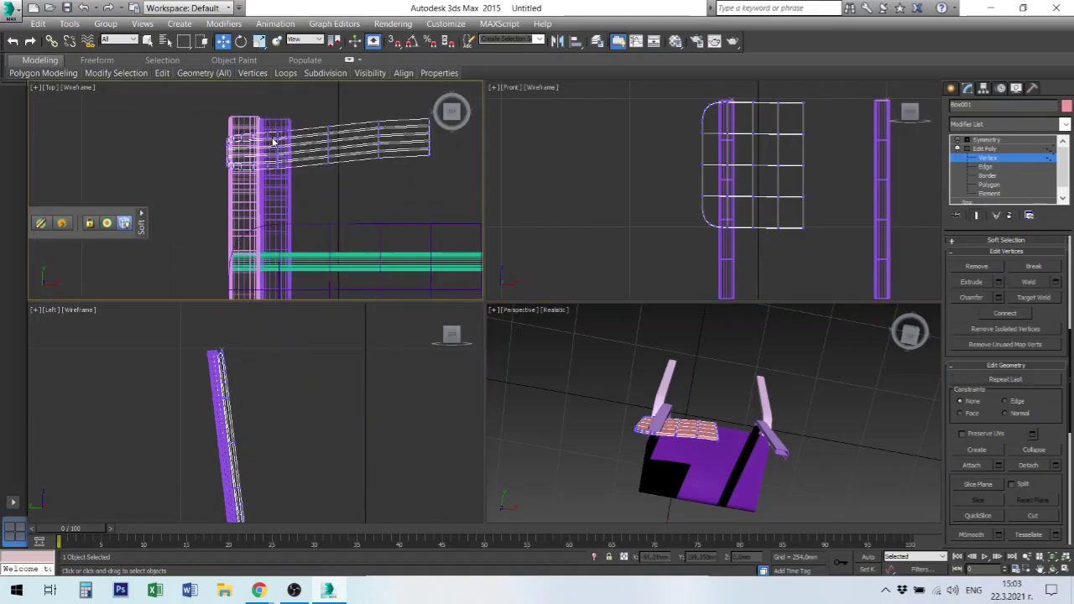
scroll(273, 143, "up", 1)
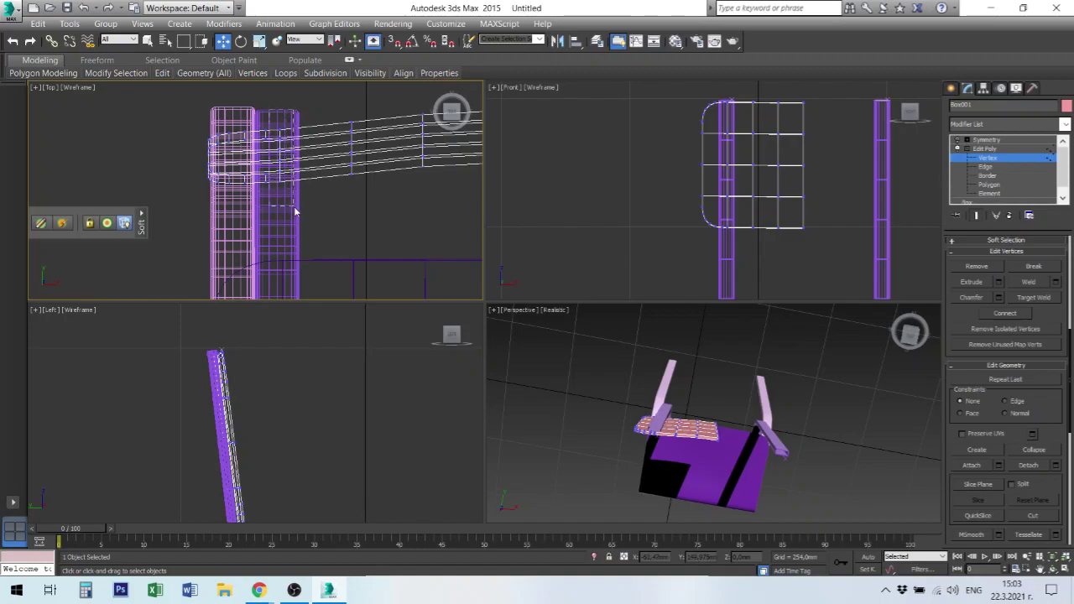
- Select backrest vertices near the frame, uncheck Use Soft Selection, then clear the selection
left_click_drag(294, 212, 295, 211)
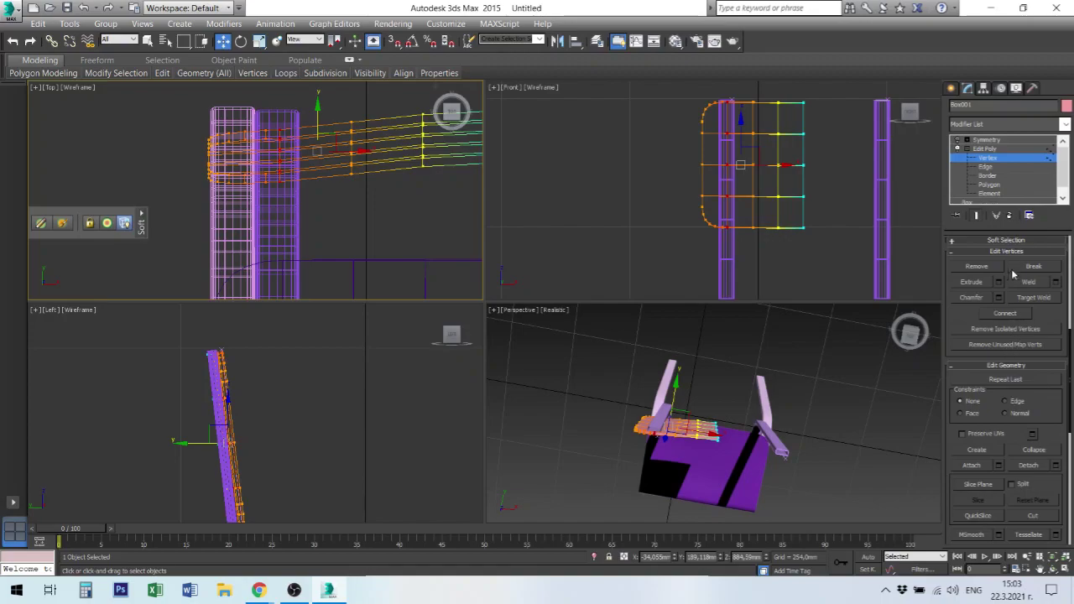
left_click(999, 245)
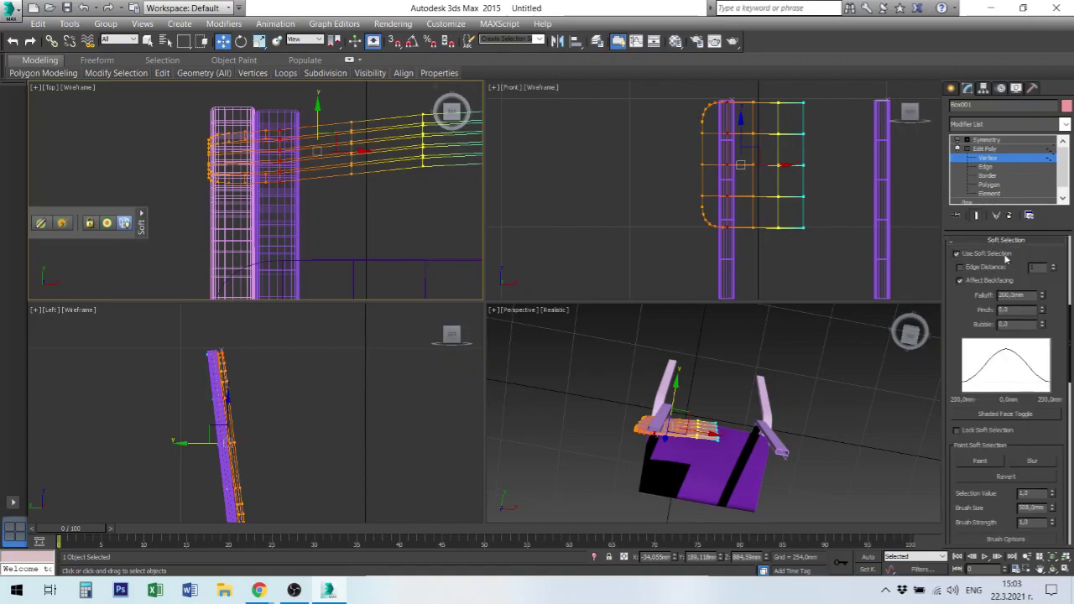
left_click(956, 253)
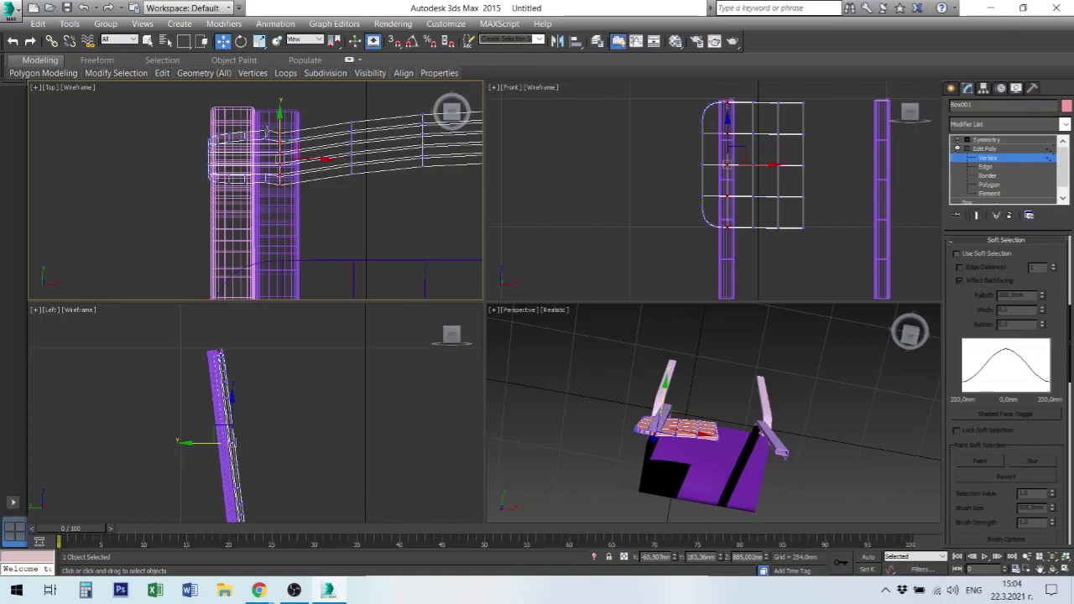
left_click(268, 136)
left_click(330, 215)
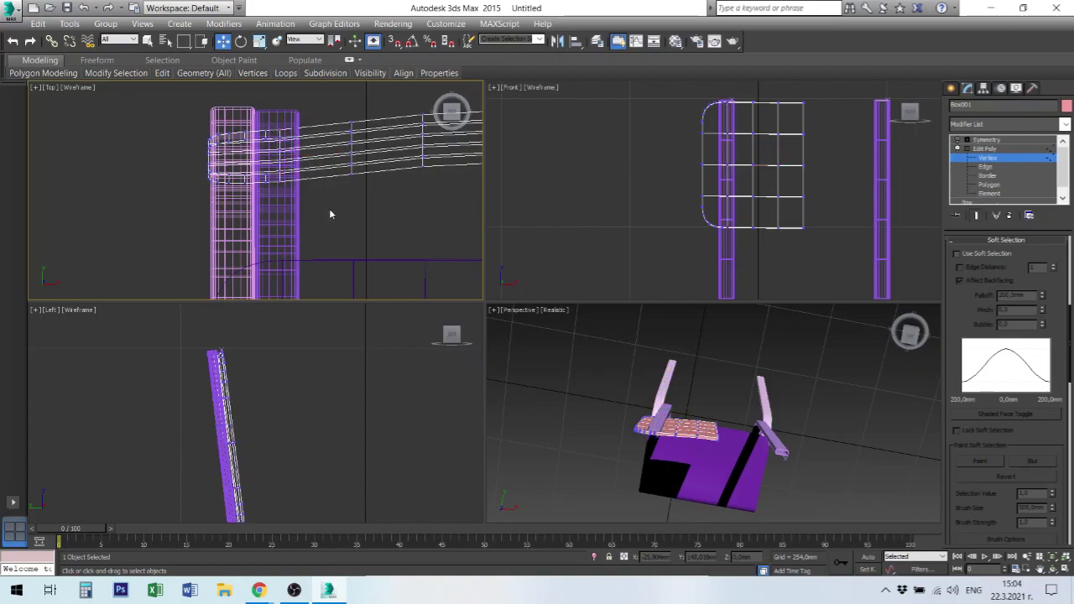
- Re-enable Symmetry so the full mirrored backrest shows again
left_click(959, 140)
left_click(987, 139)
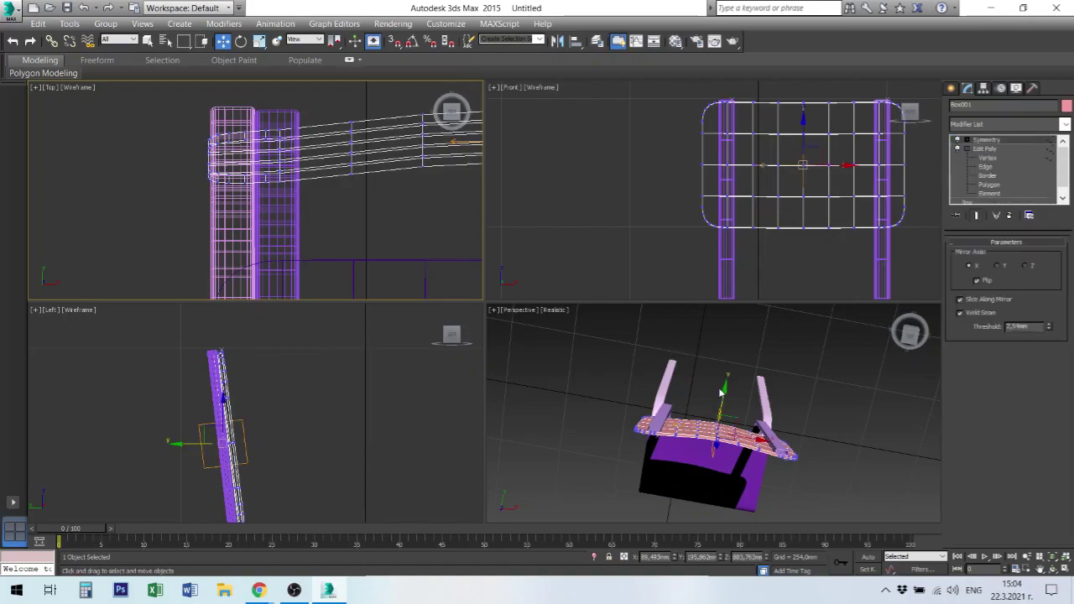
mouse_move(807, 404)
middle_mouse_down("alt")
mouse_move(803, 376)
mouse_move(846, 235)
mouse_move(844, 307)
middle_mouse_up("alt")
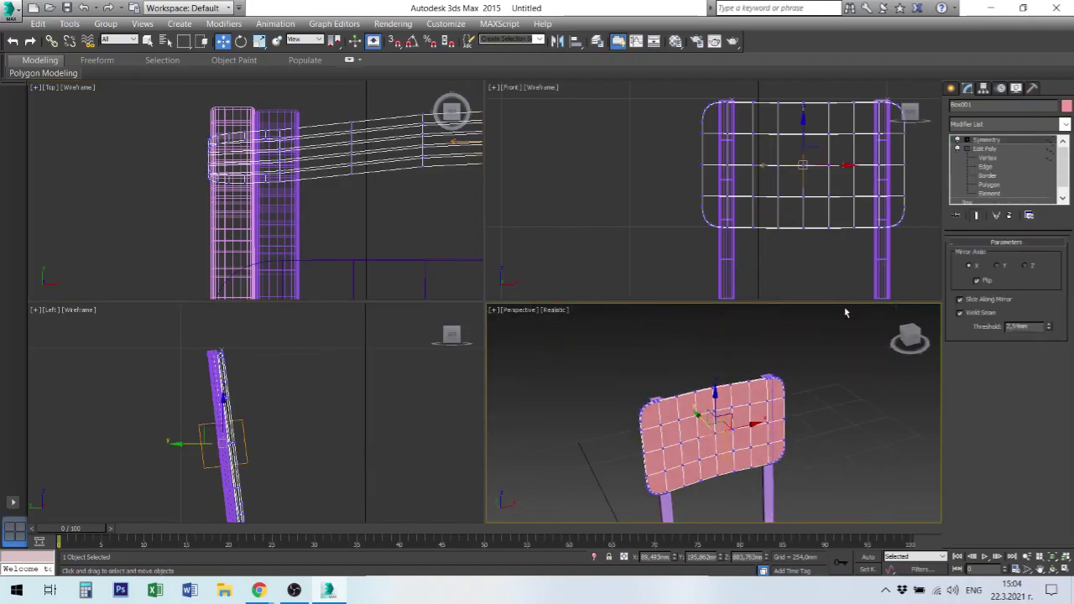